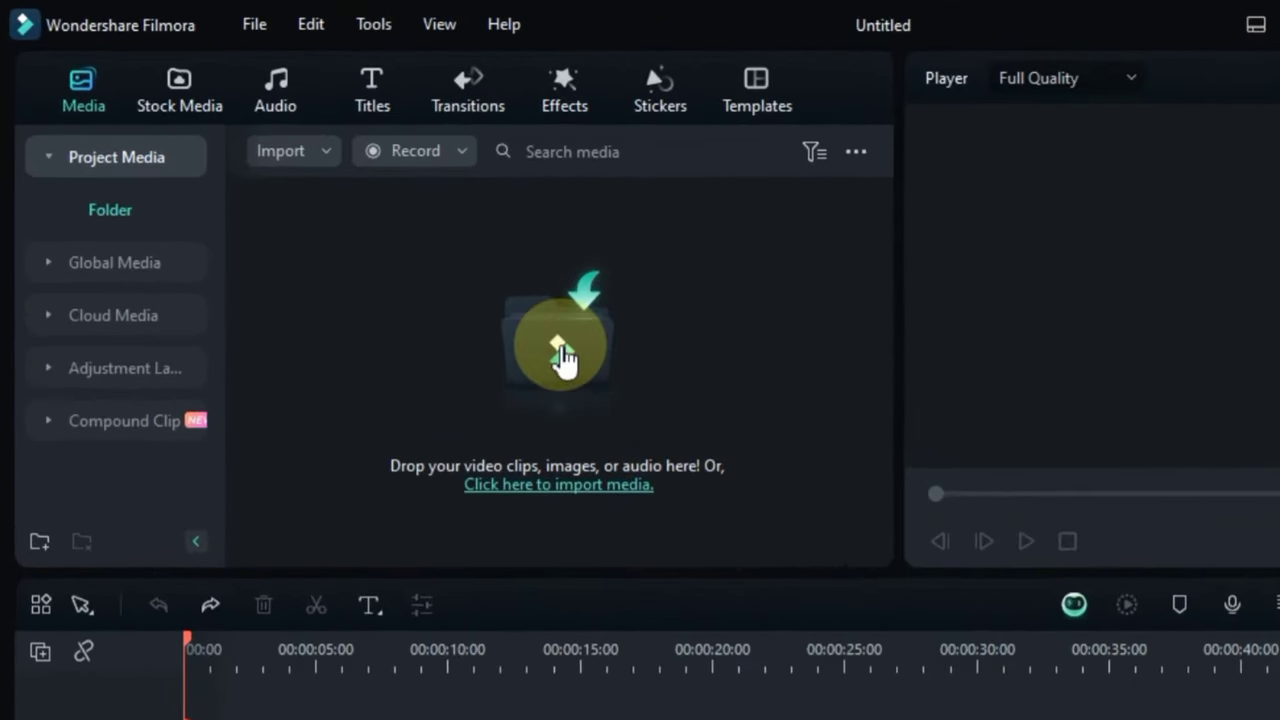
Open the media import dialog and select Photo Frame.png, 17863178.jpg, 13065406.jpg and 5679804.jpeg in the NEW YEAR folder.
{"action": "left_click", "coordinate": [401, 259]}
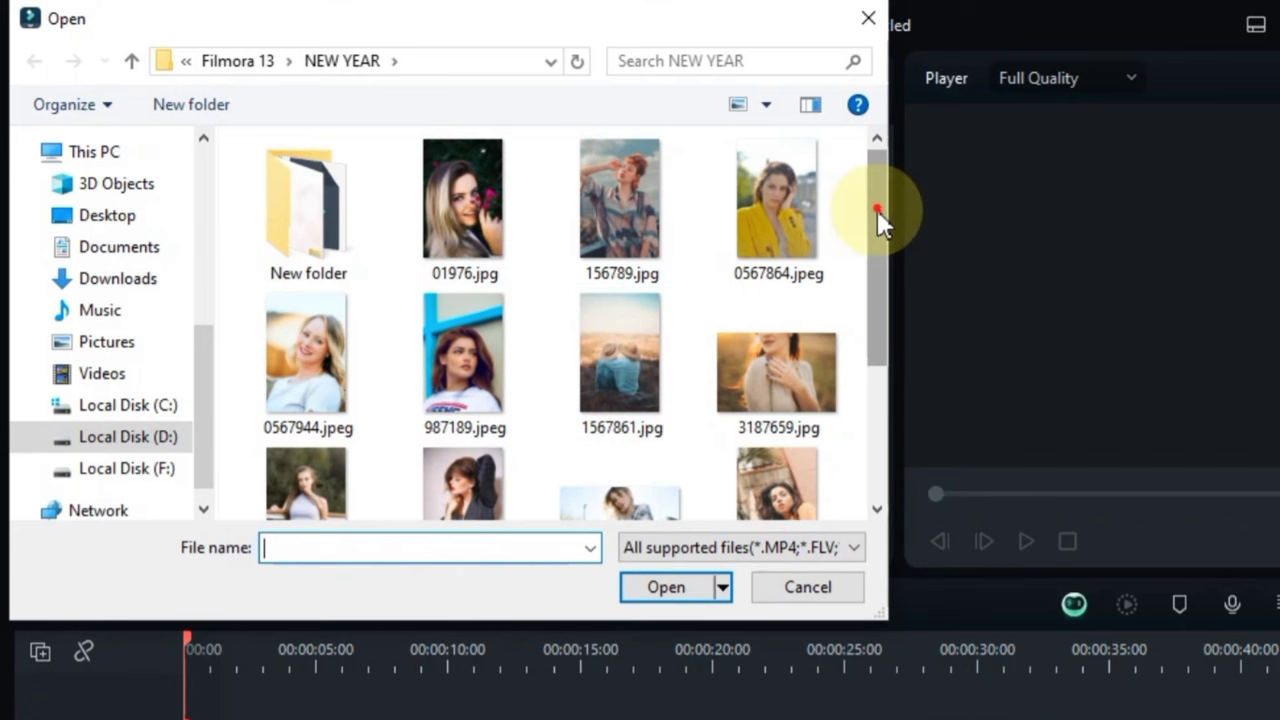
{"action": "left_click_drag", "start_coordinate": [877, 214], "coordinate": [866, 374]}
{"action": "left_click", "coordinate": [488, 450]}
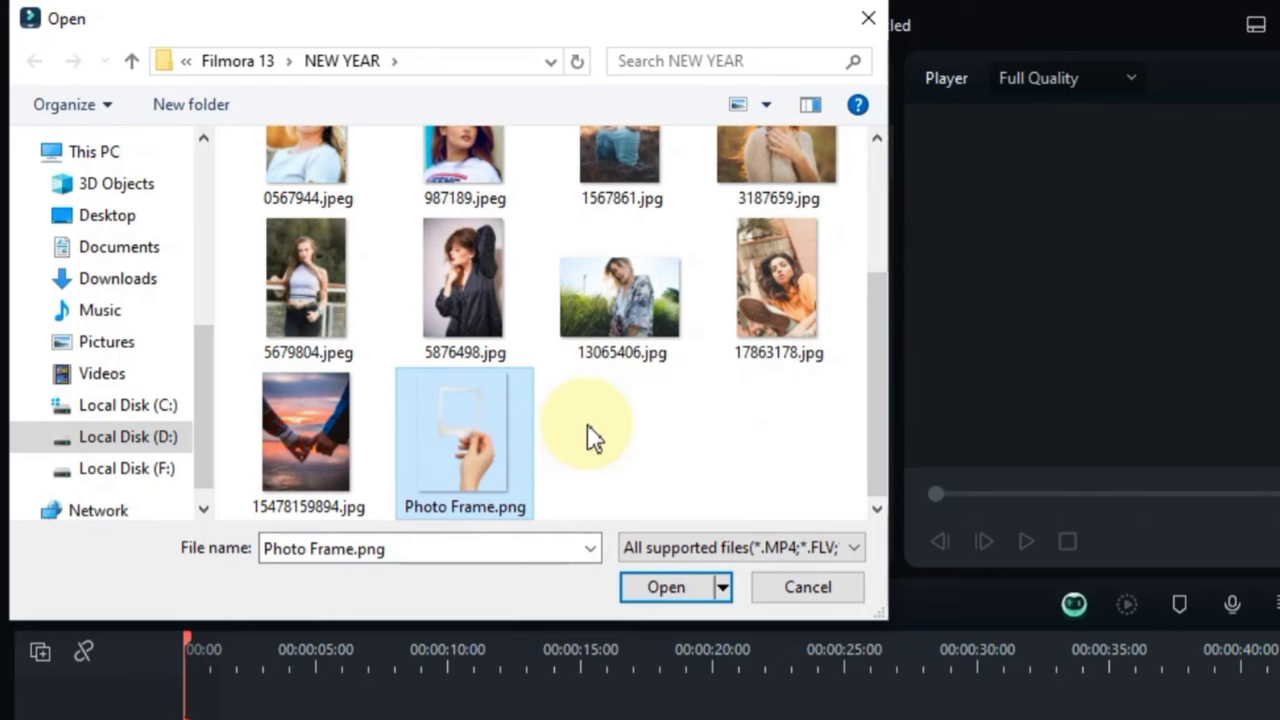
{"action": "left_click", "coordinate": [786, 301], "text": "ctrl"}
{"action": "left_click", "coordinate": [643, 334], "text": "ctrl"}
{"action": "left_click", "coordinate": [303, 314], "text": "ctrl"}
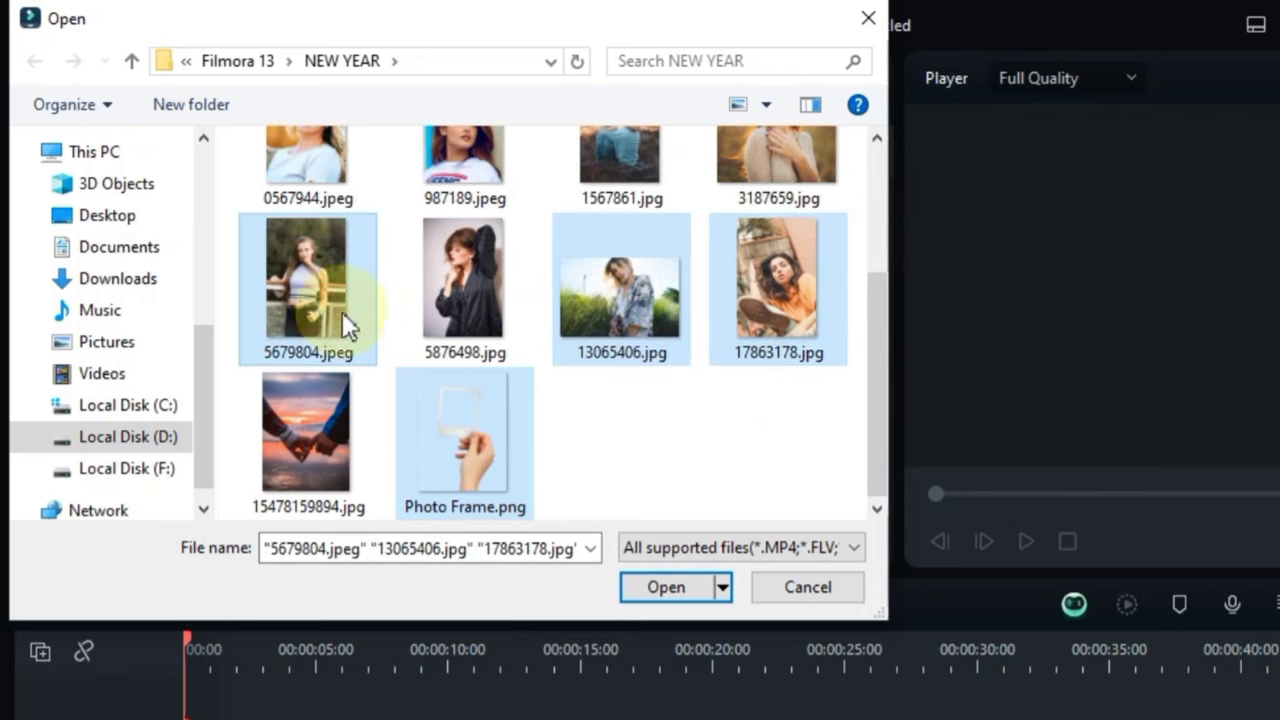
Add 3187659.jpg, 0567944.jpeg and 156789.jpg to the file selection and import all selected images into the project.
{"action": "scroll", "coordinate": [869, 345], "scroll_direction": "up", "scroll_amount": 2}
{"action": "scroll", "coordinate": [869, 345], "scroll_direction": "up", "scroll_amount": 3}
{"action": "left_click", "coordinate": [786, 326], "text": "ctrl"}
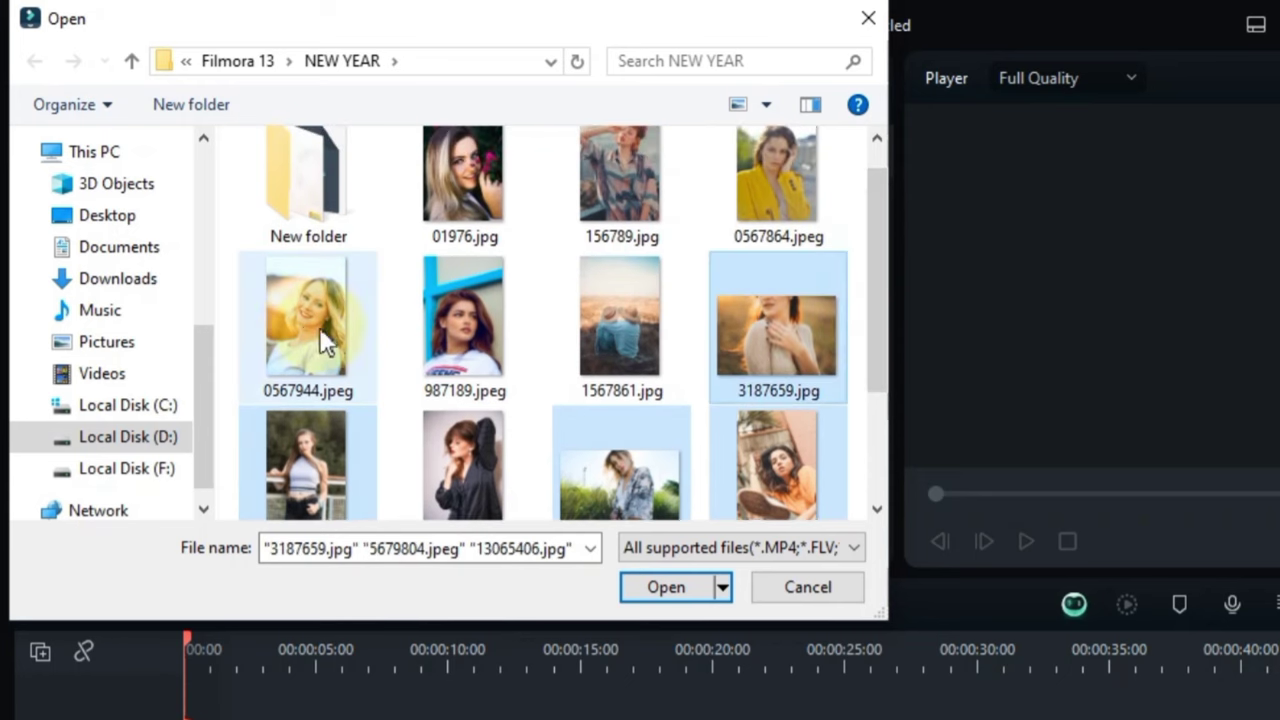
{"action": "left_click", "coordinate": [304, 333], "text": "ctrl"}
{"action": "scroll", "coordinate": [451, 297], "scroll_direction": "up", "scroll_amount": 1}
{"action": "left_click", "coordinate": [463, 224], "text": "ctrl"}
{"action": "left_click", "coordinate": [463, 224], "text": "ctrl"}
{"action": "left_click", "coordinate": [642, 210], "text": "ctrl"}
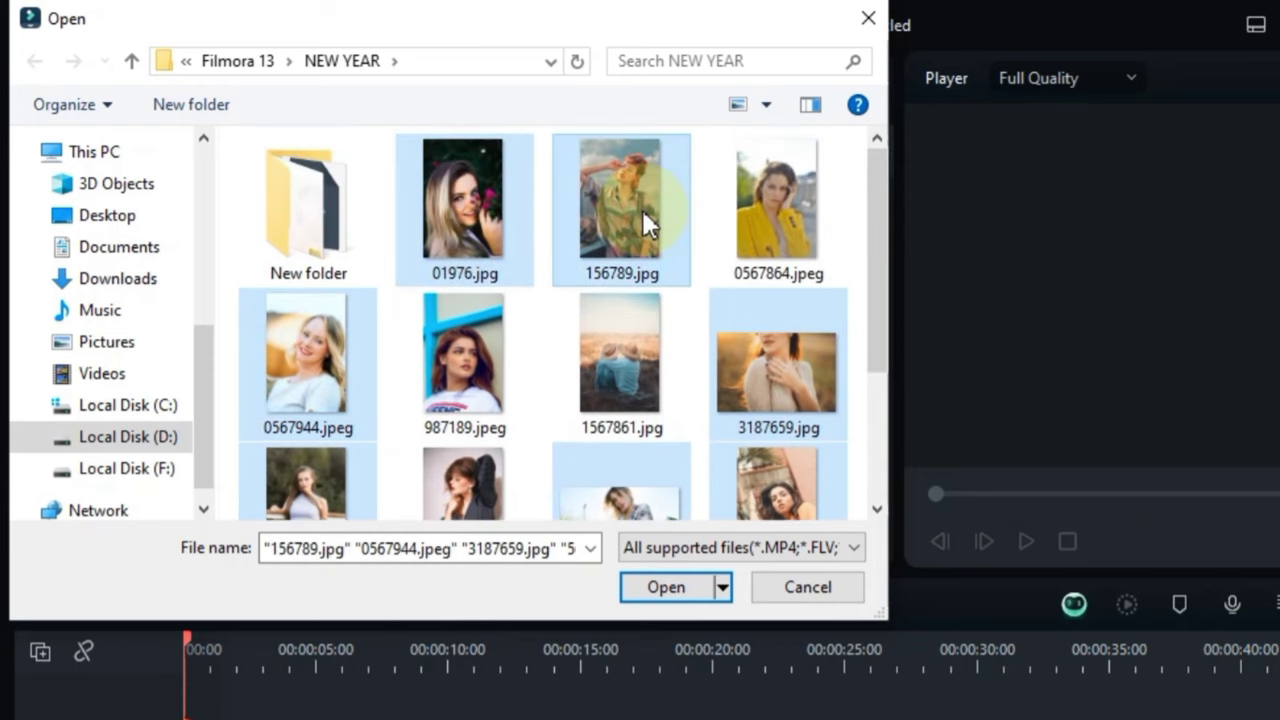
{"action": "scroll", "coordinate": [760, 410], "scroll_direction": "down", "scroll_amount": 3}
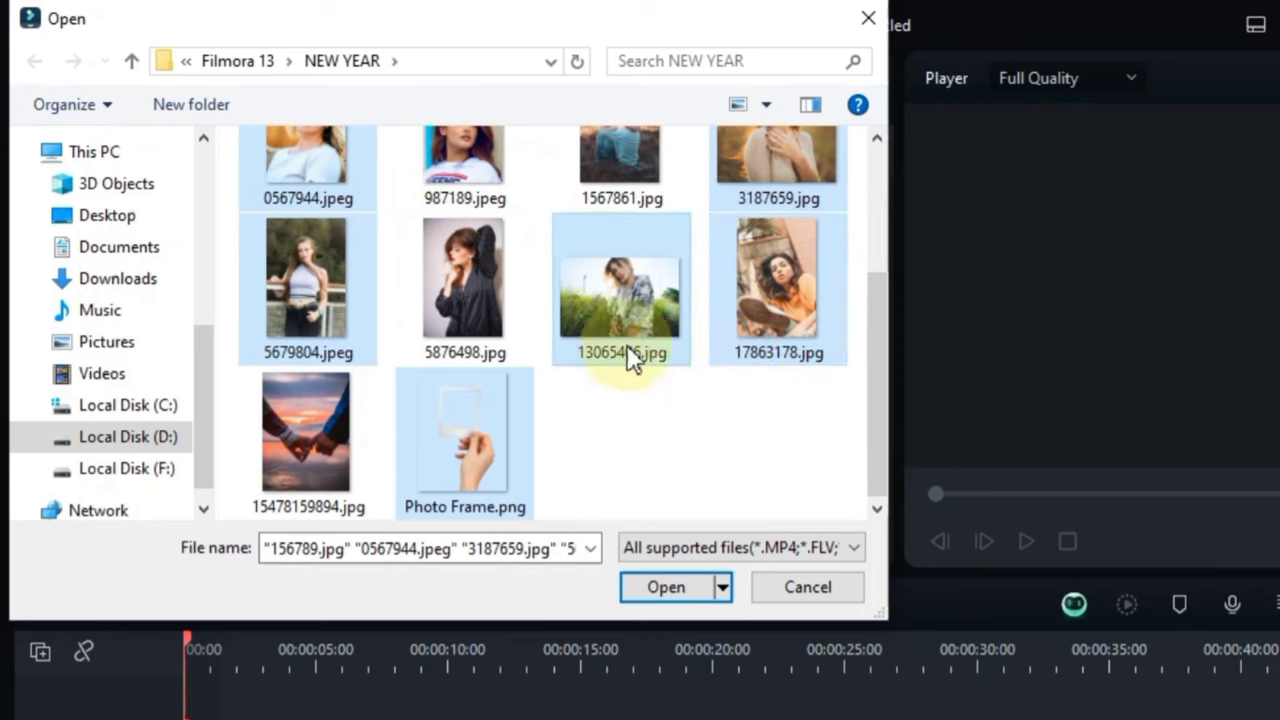
{"action": "left_click", "coordinate": [657, 589]}
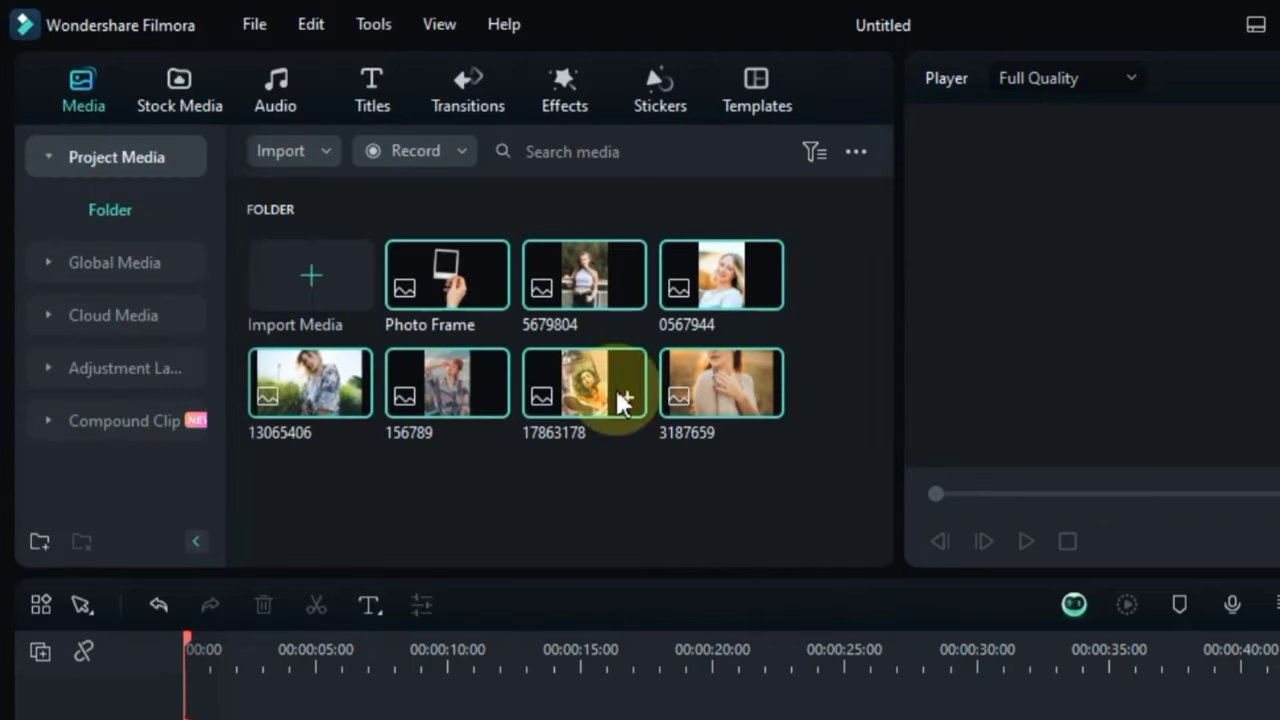
{"action": "left_click", "coordinate": [430, 523]}
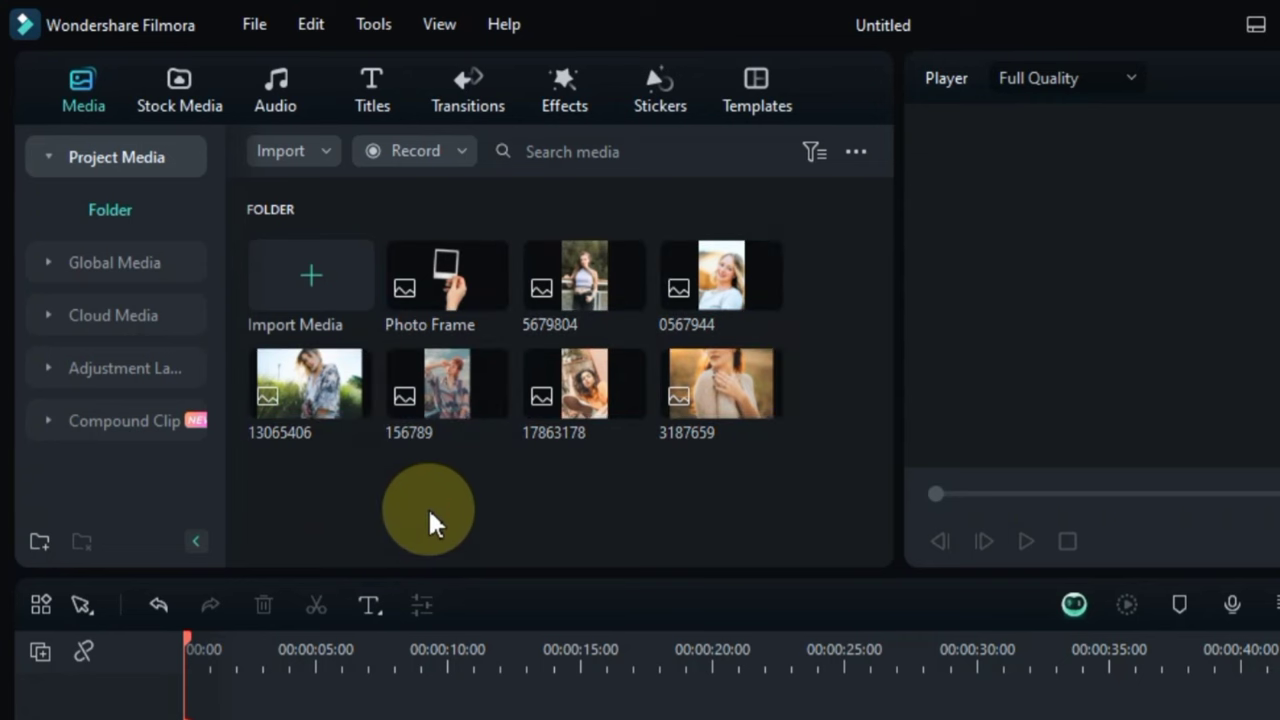
Place Photo Frame at the start of video track 2 and extend the clip to about 28 seconds.
{"action": "left_click", "coordinate": [445, 288]}
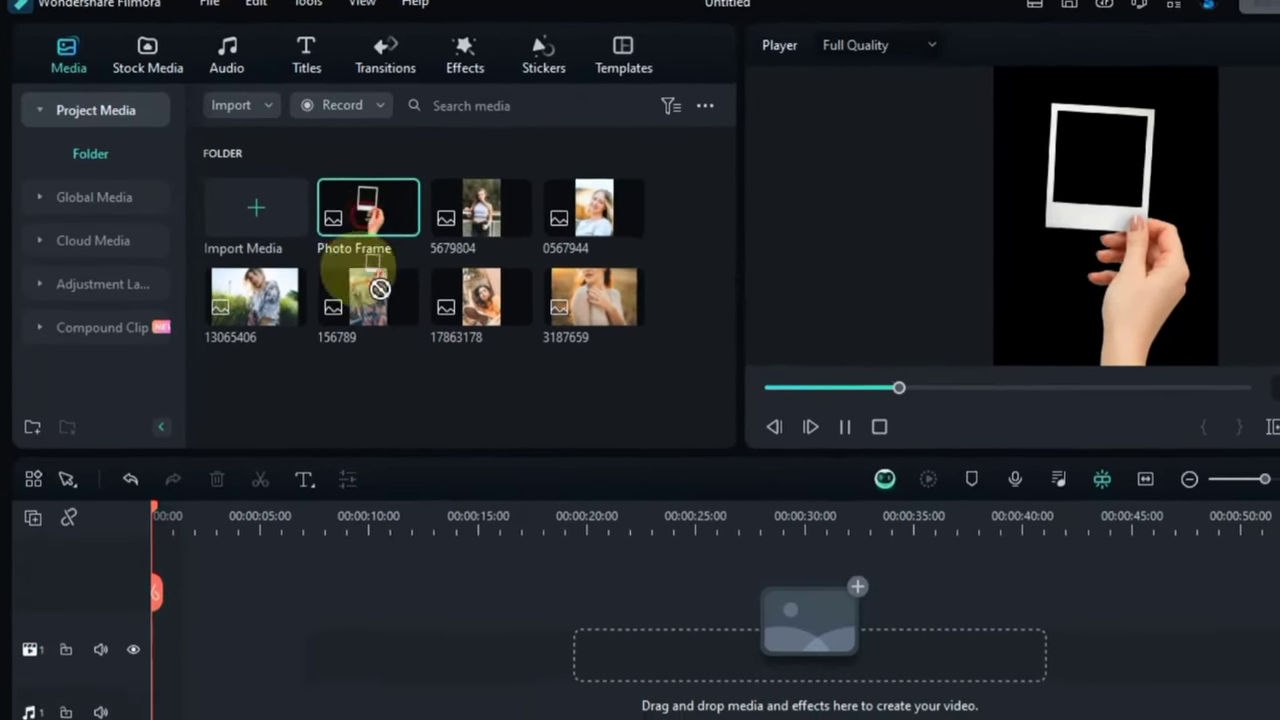
{"action": "left_click_drag", "start_coordinate": [347, 272], "coordinate": [129, 701]}
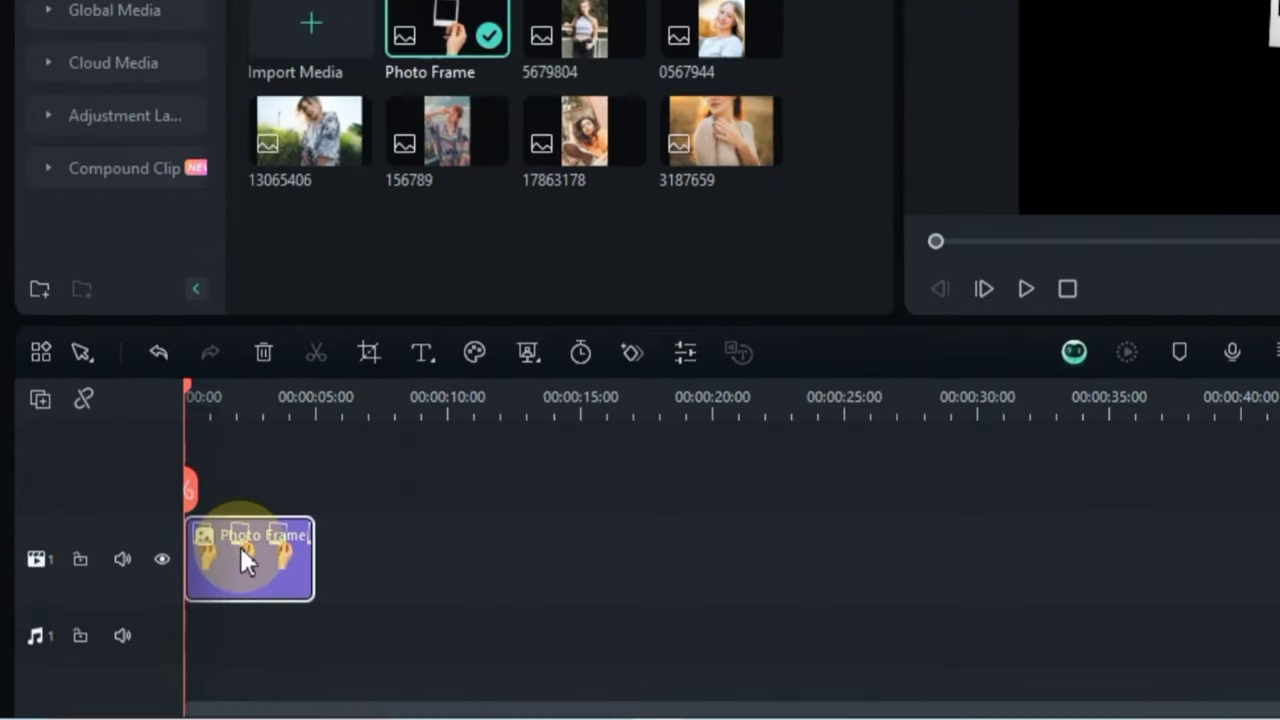
{"action": "left_click_drag", "start_coordinate": [240, 547], "coordinate": [223, 502]}
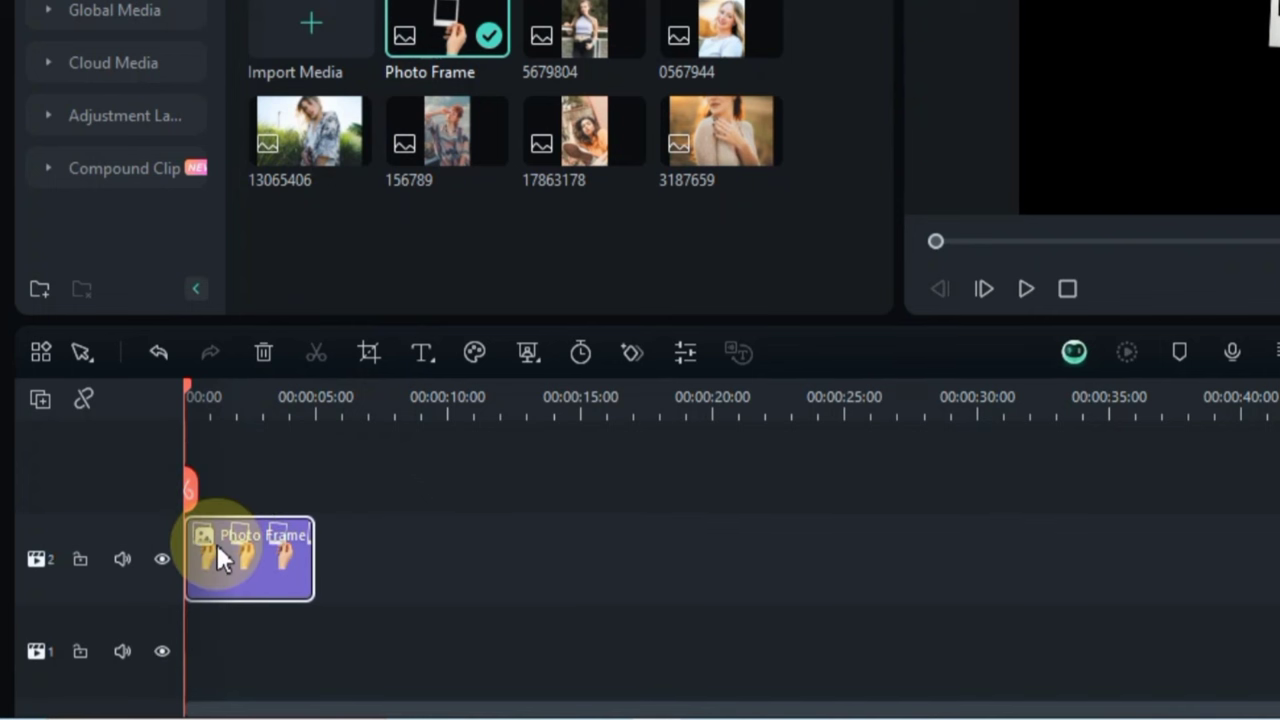
{"action": "scroll", "coordinate": [217, 544], "scroll_direction": "down", "scroll_amount": 1}
{"action": "left_click_drag", "start_coordinate": [311, 514], "coordinate": [926, 514]}
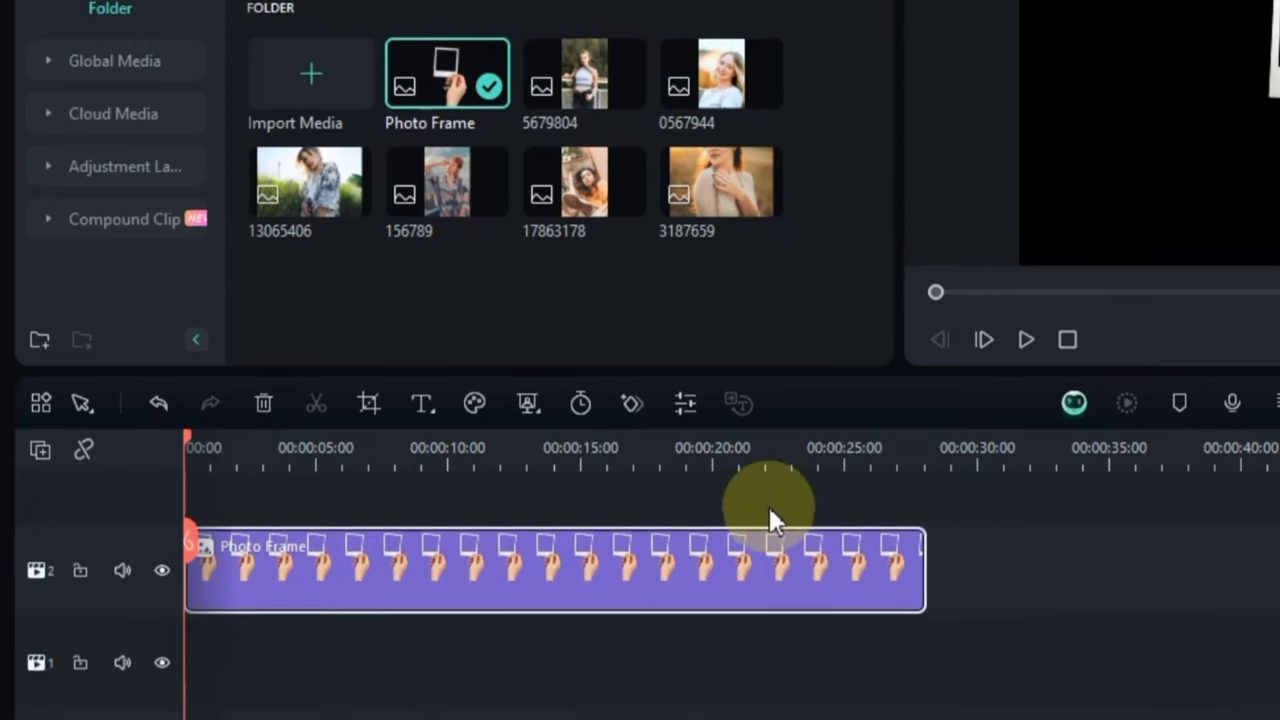
Place all six imported portrait photos one after another on video track 1, starting at the beginning of the timeline.
{"action": "left_click_drag", "start_coordinate": [289, 383], "coordinate": [740, 255]}
{"action": "left_click", "coordinate": [747, 152], "text": "ctrl"}
{"action": "left_click", "coordinate": [608, 153], "text": "ctrl"}
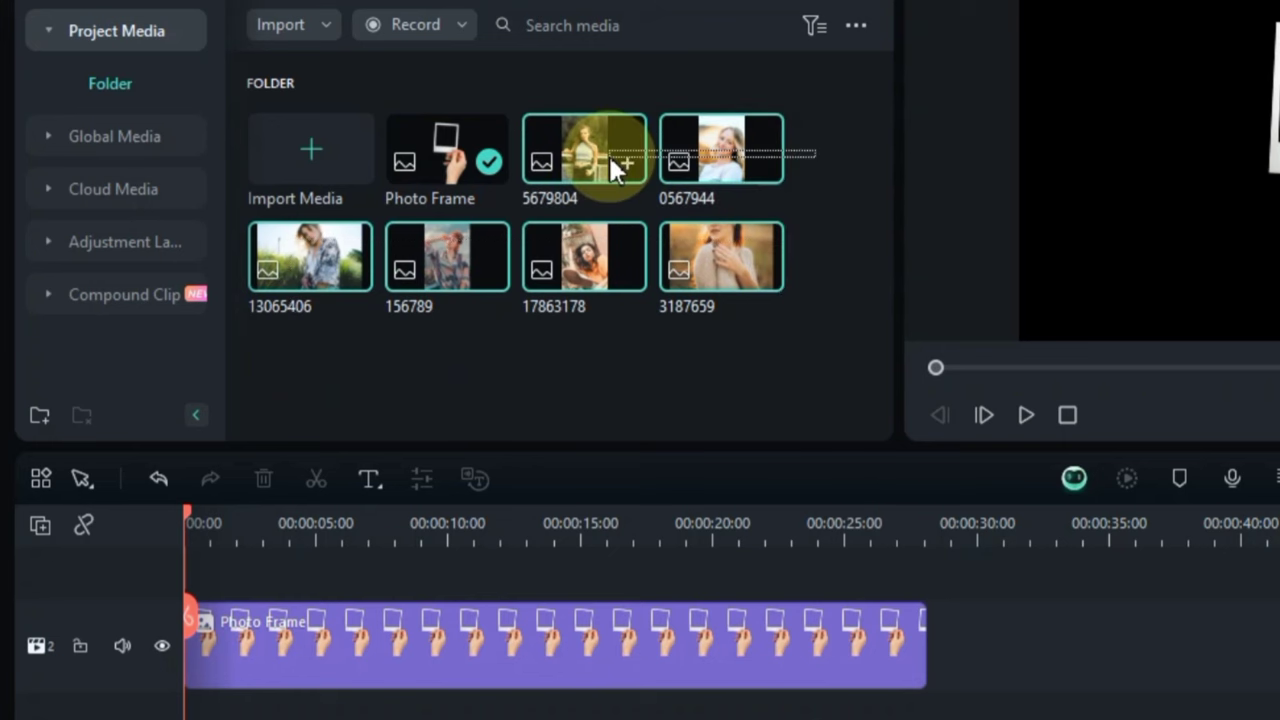
{"action": "left_click_drag", "start_coordinate": [608, 153], "coordinate": [165, 617]}
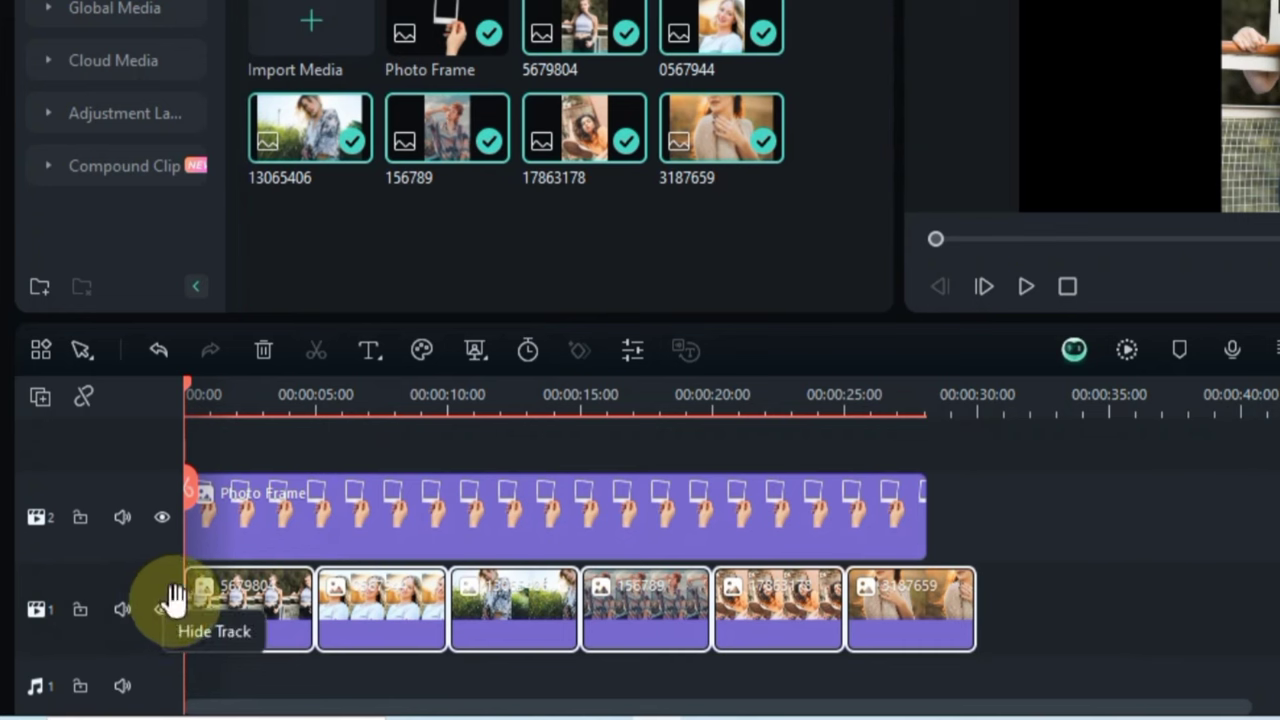
Crop the 5679804 clip to a 1:1 ratio, moving the crop area up slightly to the top of the woman's head.
{"action": "left_click", "coordinate": [270, 604]}
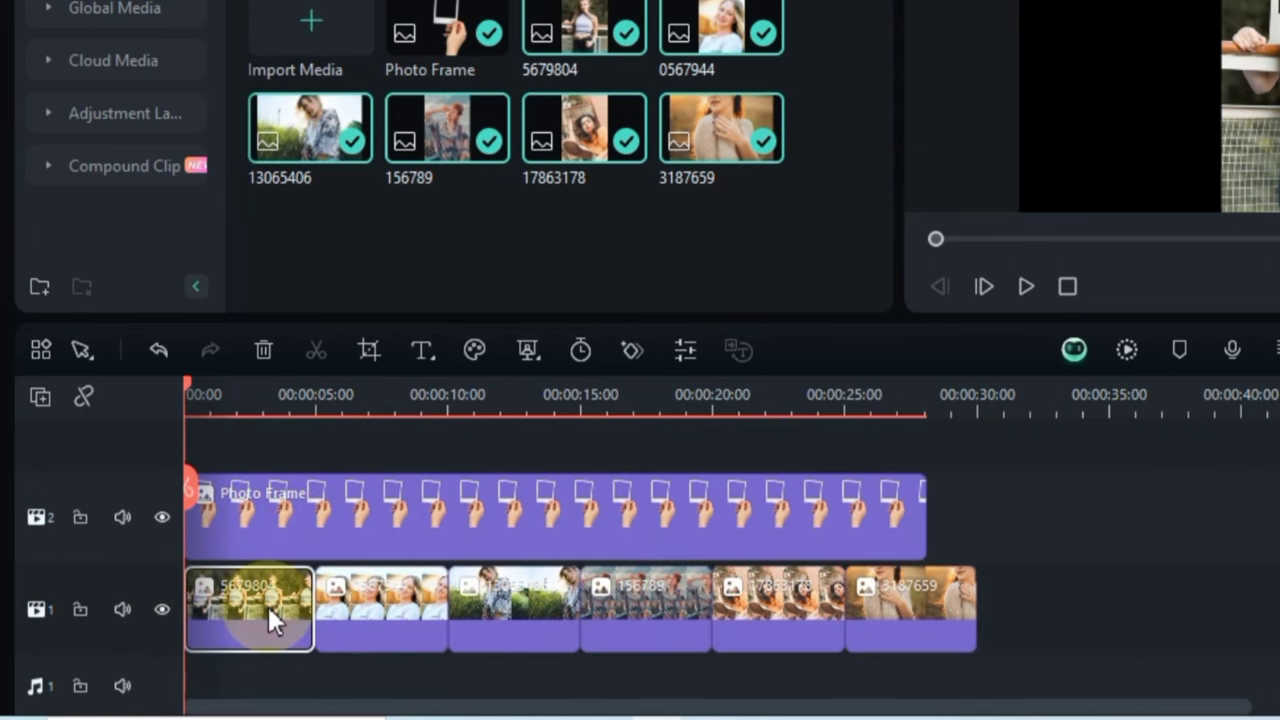
{"action": "left_click", "coordinate": [369, 349]}
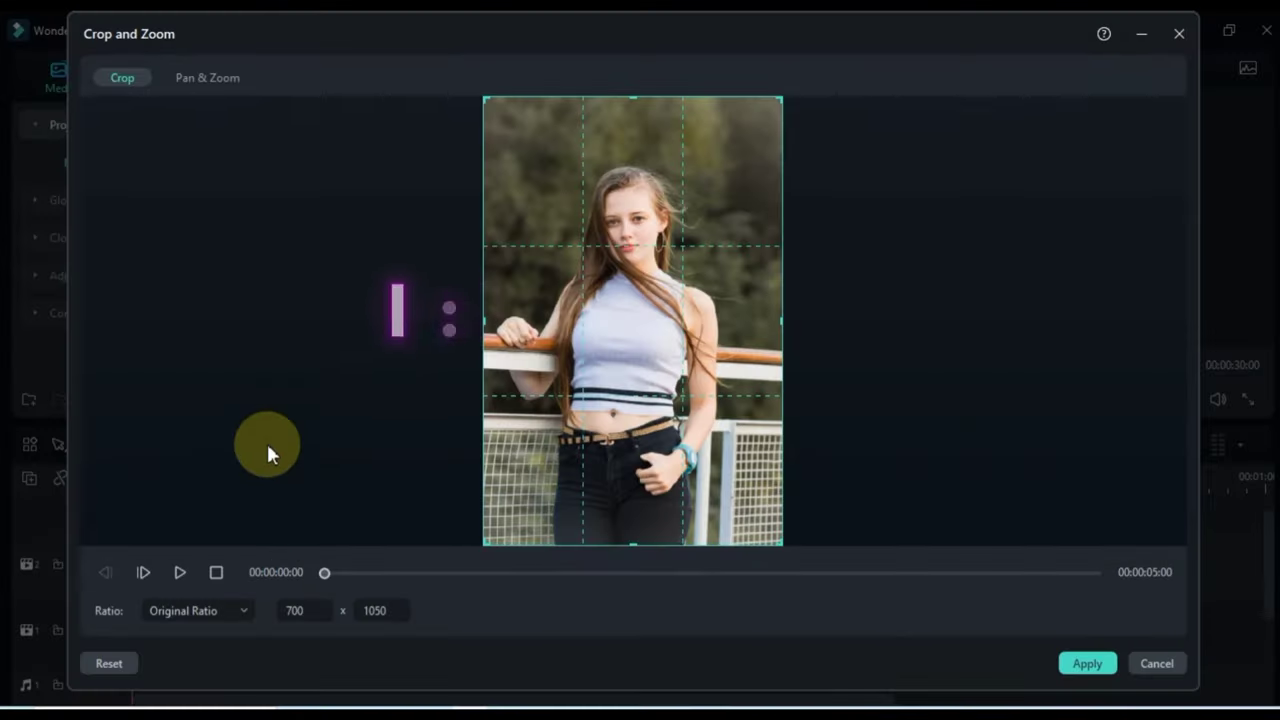
{"action": "left_click", "coordinate": [190, 610]}
{"action": "left_click", "coordinate": [187, 440]}
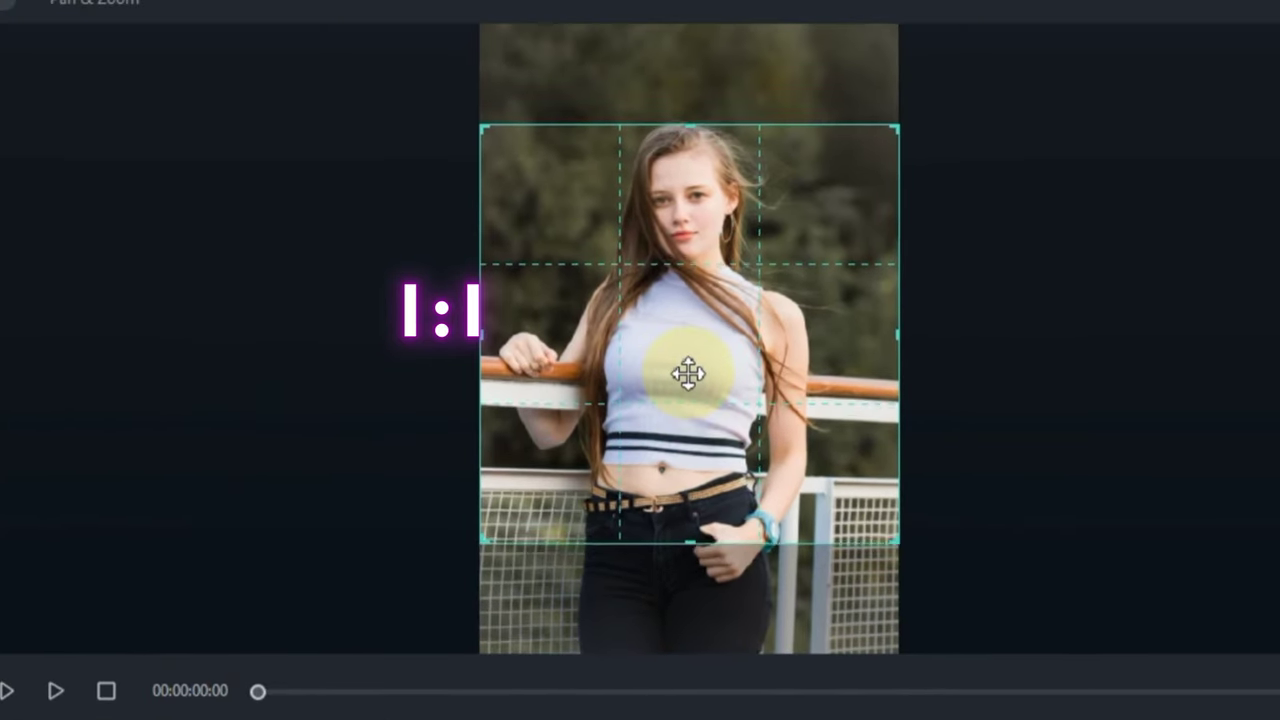
{"action": "left_click_drag", "start_coordinate": [770, 305], "coordinate": [775, 300]}
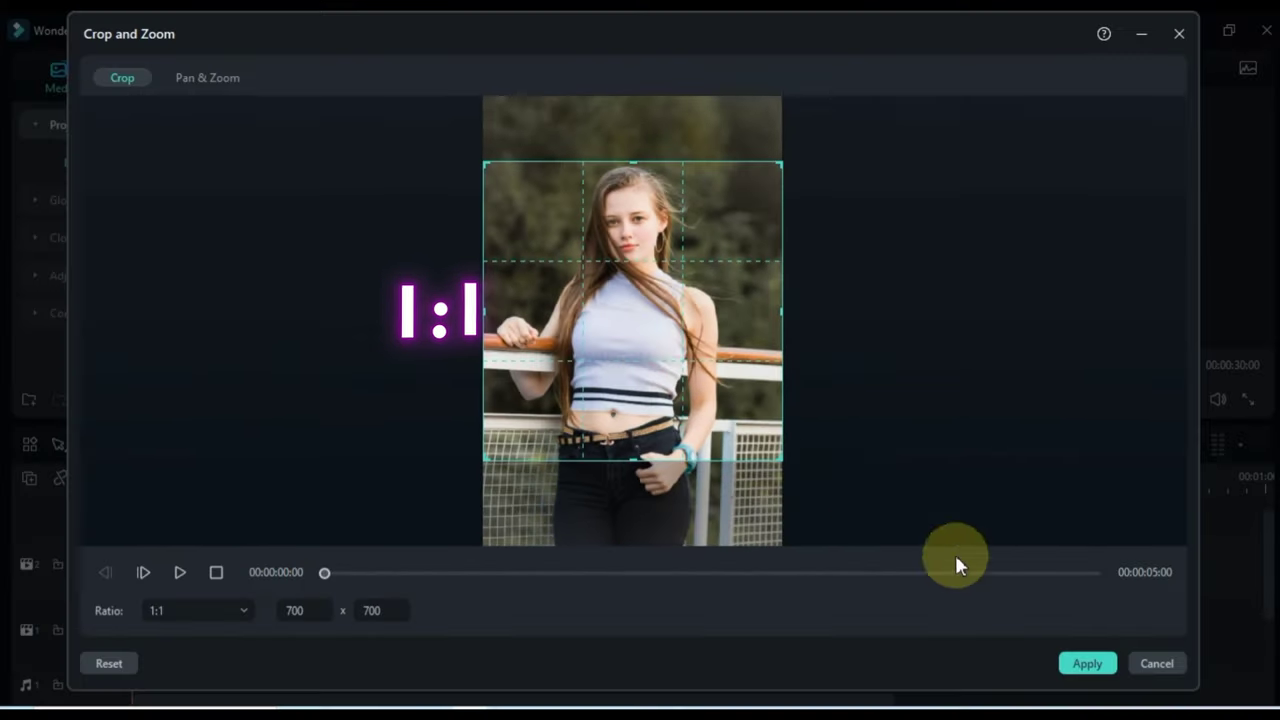
{"action": "left_click", "coordinate": [1086, 664]}
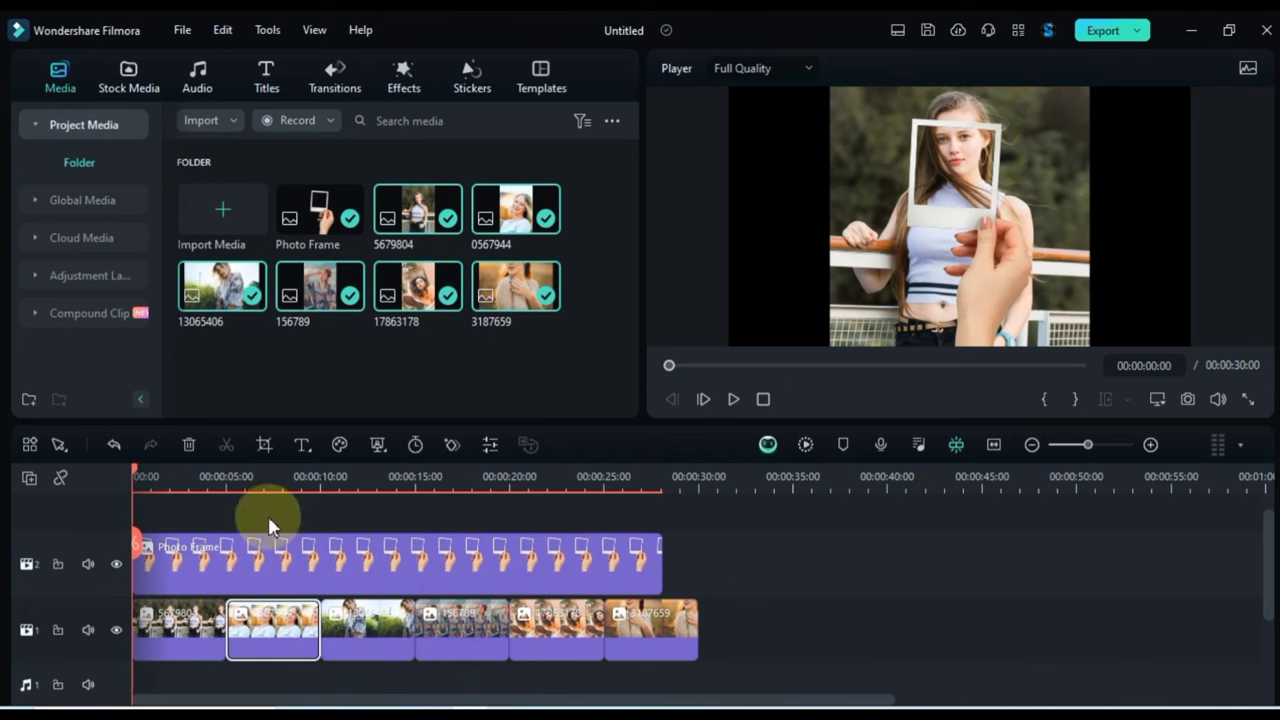
Crop the second photo clip, 0567944, to a 1:1 ratio.
{"action": "left_click", "coordinate": [263, 476]}
{"action": "left_click", "coordinate": [263, 444]}
{"action": "left_click", "coordinate": [190, 610]}
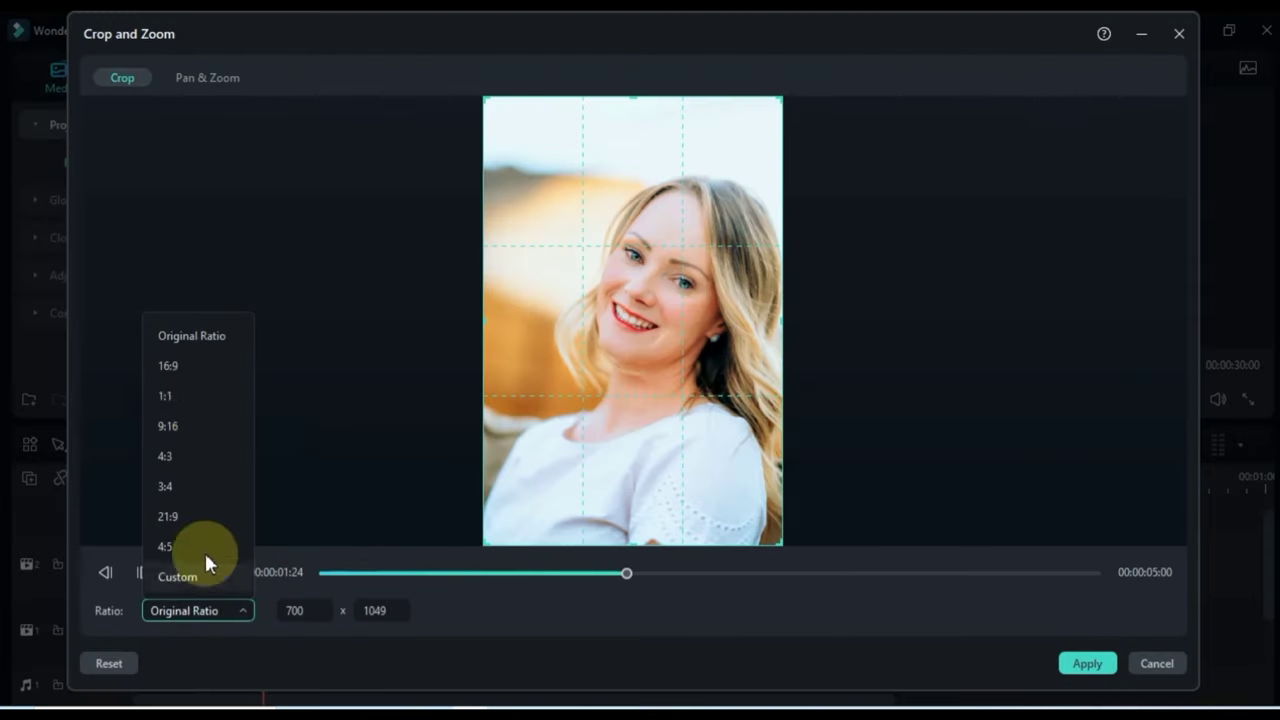
{"action": "left_click", "coordinate": [240, 395]}
{"action": "left_click", "coordinate": [1070, 663]}
Crop the third photo clip, 13065406, to a 1:1 ratio.
{"action": "left_click", "coordinate": [371, 466]}
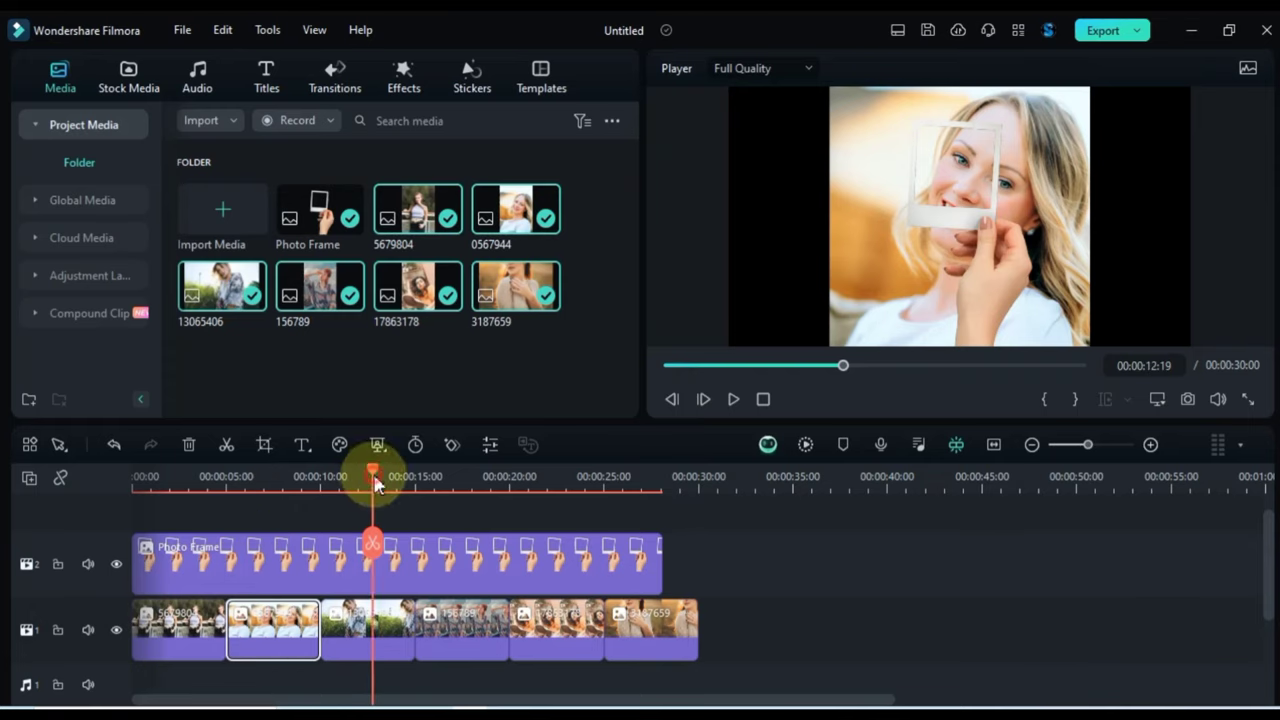
{"action": "left_click", "coordinate": [259, 447]}
{"action": "left_click", "coordinate": [212, 608]}
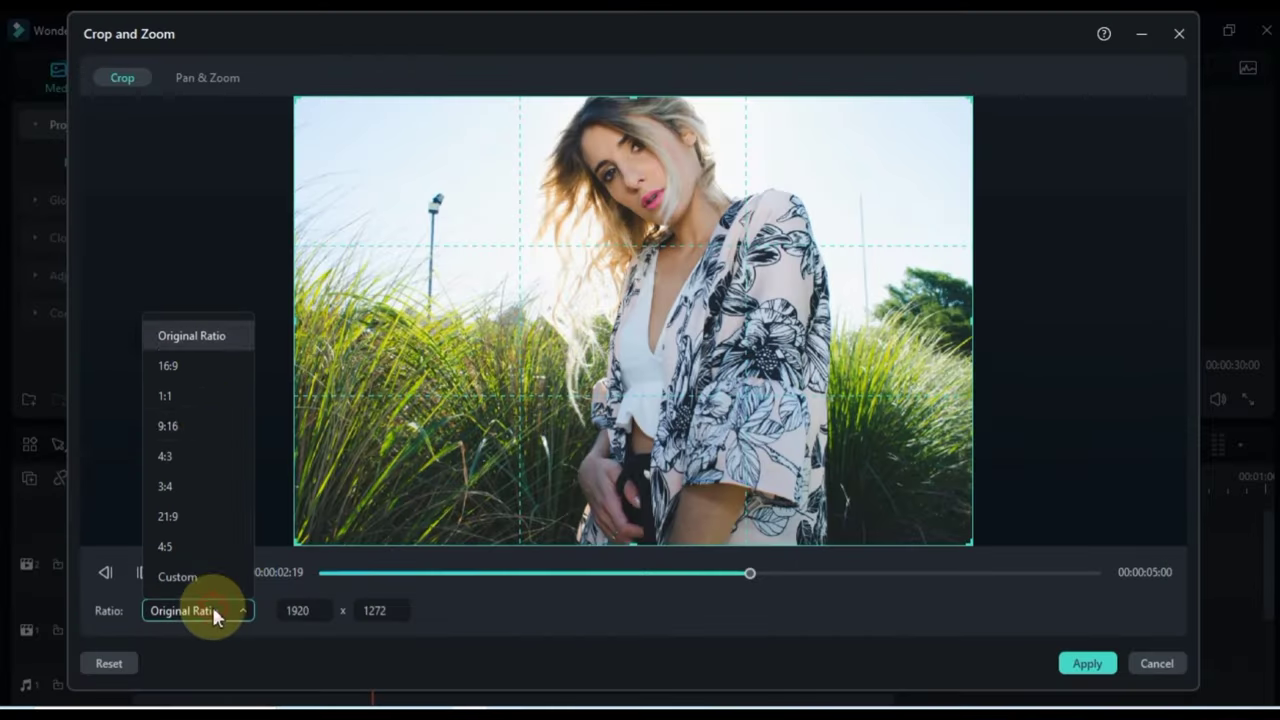
{"action": "left_click", "coordinate": [213, 396]}
{"action": "left_click", "coordinate": [1087, 663]}
Crop the fourth photo clip, 156789, to a 1:1 ratio.
{"action": "left_click", "coordinate": [458, 466]}
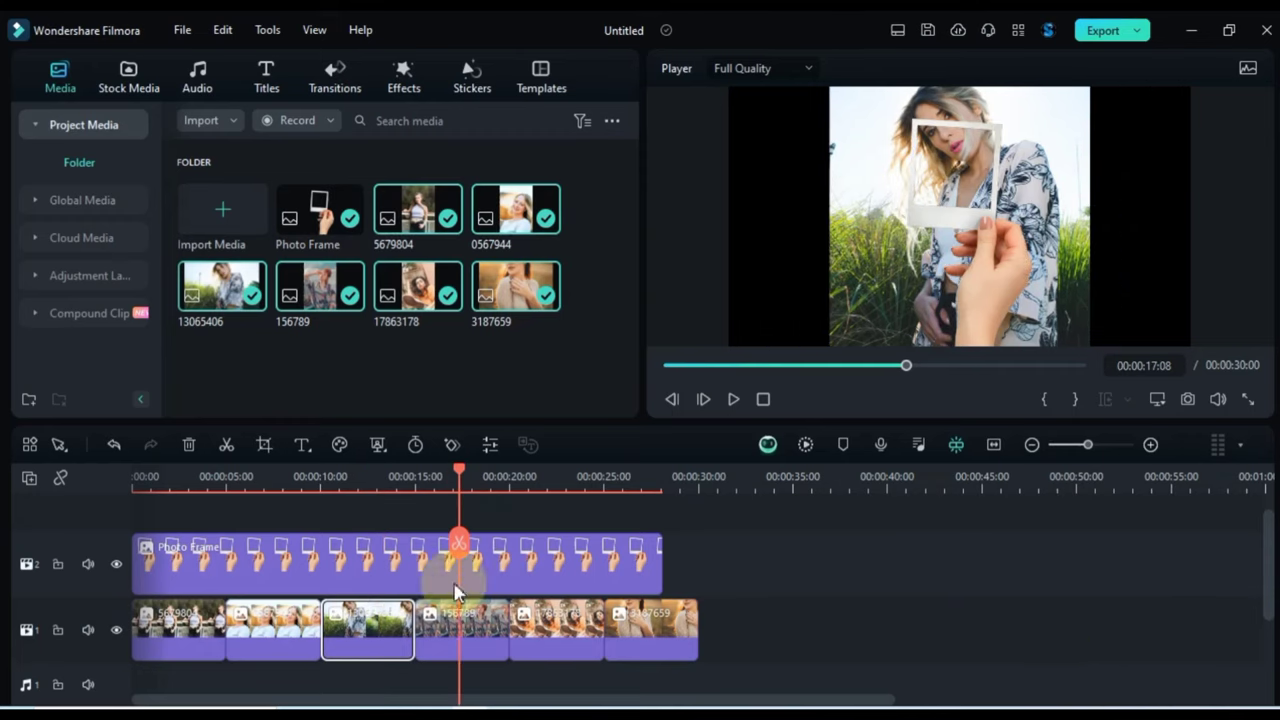
{"action": "left_click", "coordinate": [263, 444]}
{"action": "left_click", "coordinate": [198, 610]}
{"action": "left_click", "coordinate": [213, 396]}
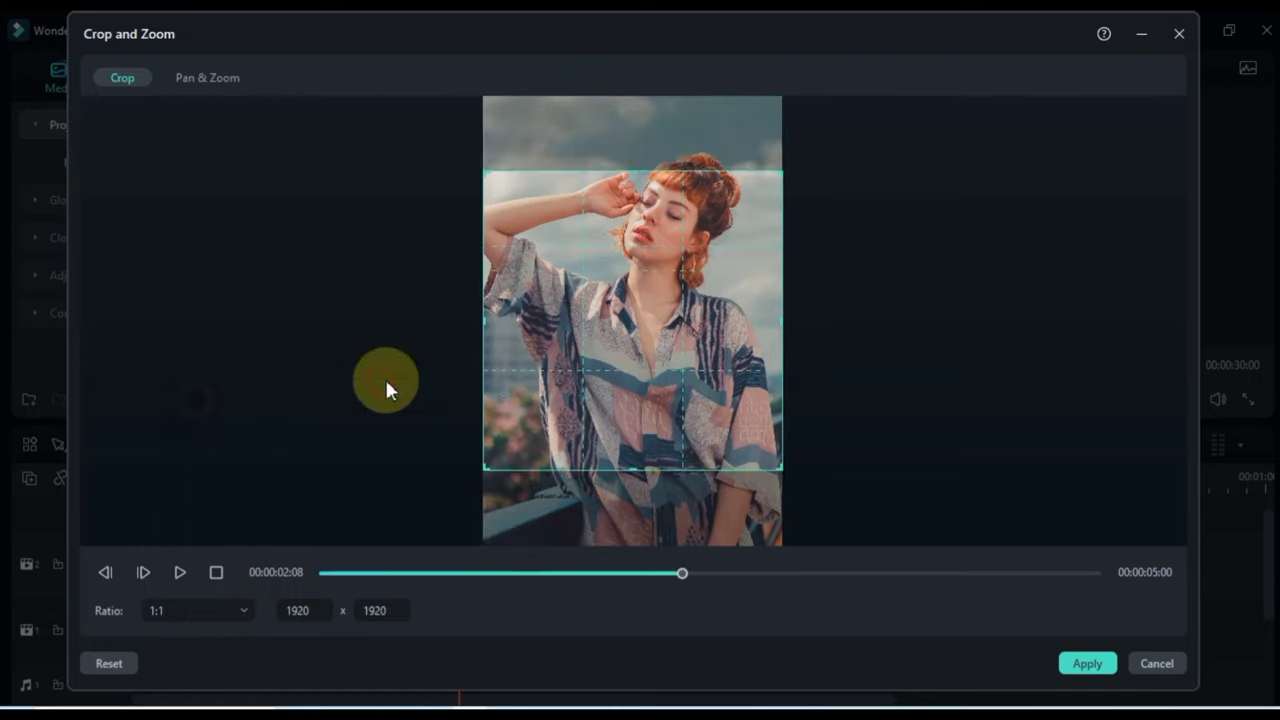
{"action": "left_click", "coordinate": [1087, 663]}
Crop the fifth photo clip, 17863178, to a 1:1 ratio with the crop area shifted down.
{"action": "left_click", "coordinate": [543, 476]}
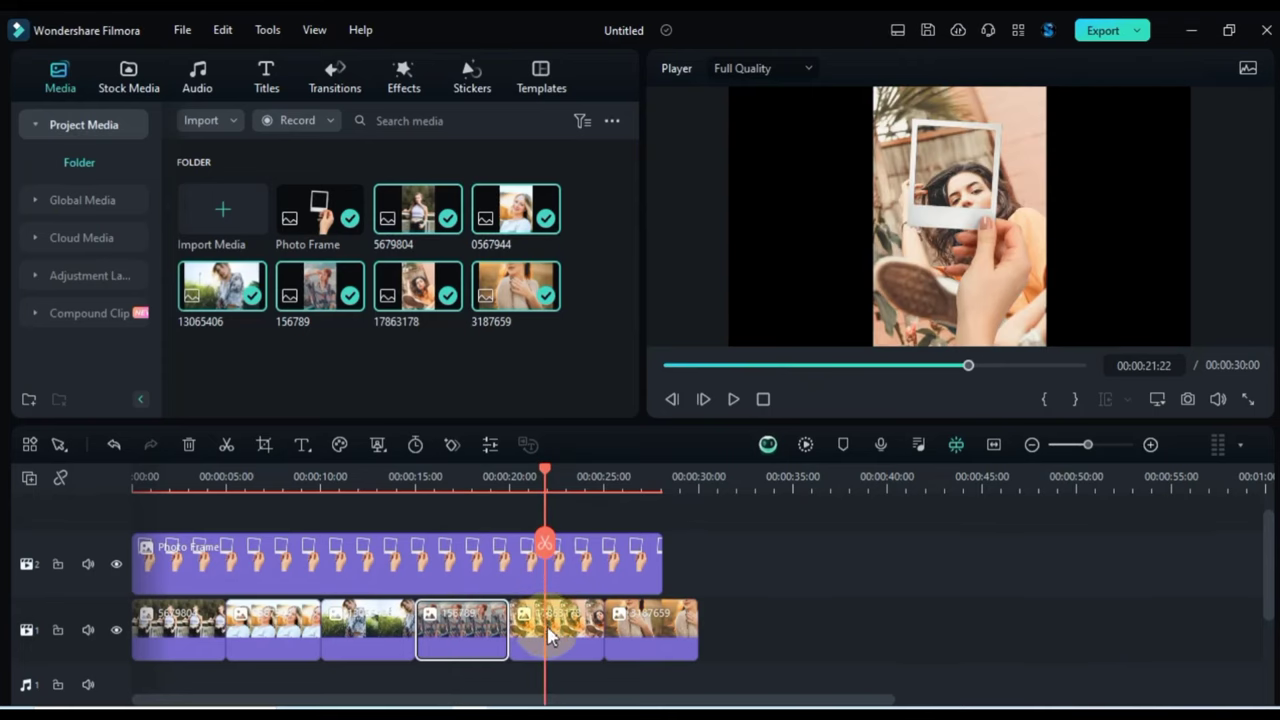
{"action": "left_click", "coordinate": [263, 444]}
{"action": "left_click", "coordinate": [198, 610]}
{"action": "left_click", "coordinate": [181, 395]}
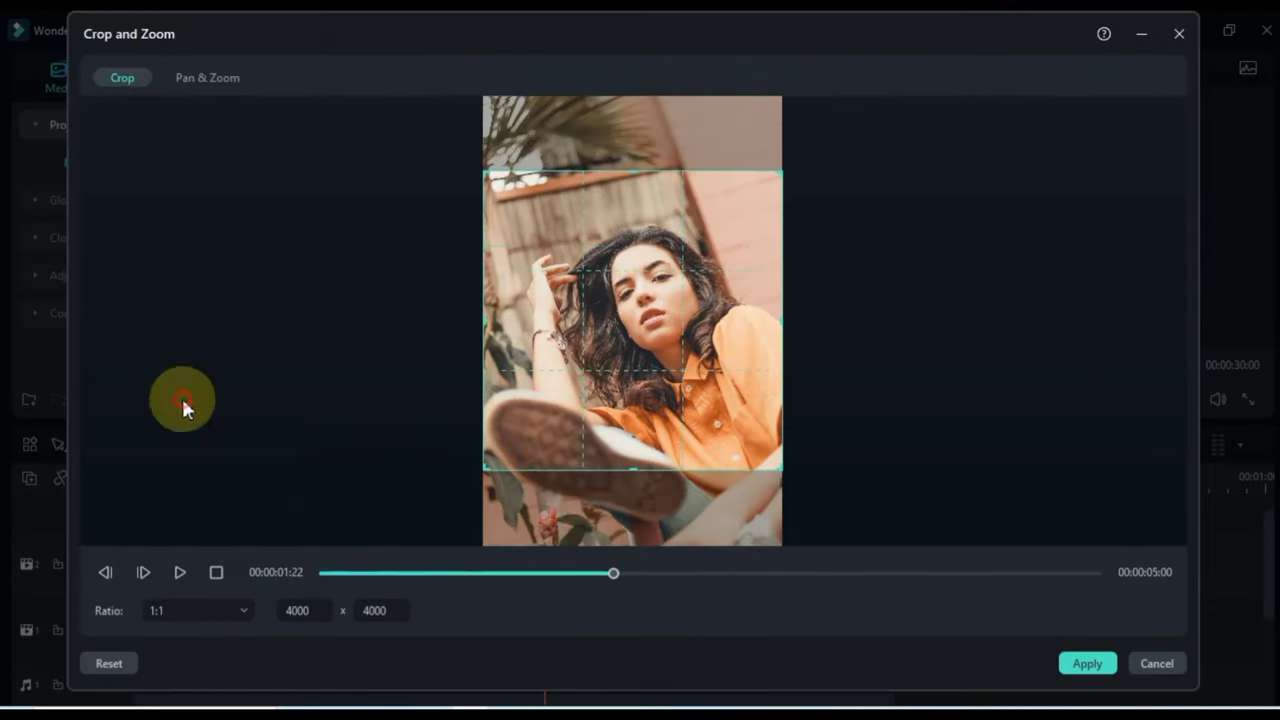
{"action": "left_click_drag", "start_coordinate": [770, 342], "coordinate": [777, 391]}
{"action": "left_click", "coordinate": [1087, 663]}
Crop the last photo clip, 3187659, to a 1:1 ratio and adjust the crop area around the woman's hand.
{"action": "left_click", "coordinate": [641, 468]}
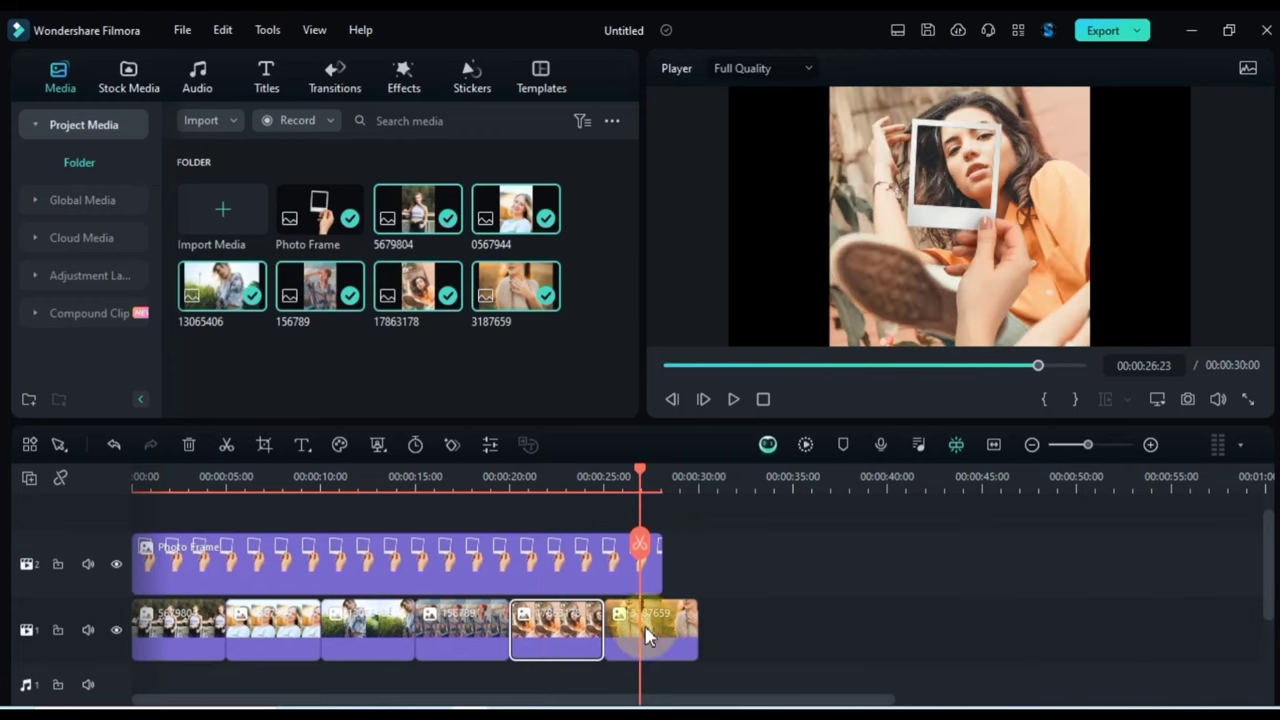
{"action": "left_click", "coordinate": [643, 625]}
{"action": "left_click", "coordinate": [266, 444]}
{"action": "left_click", "coordinate": [204, 611]}
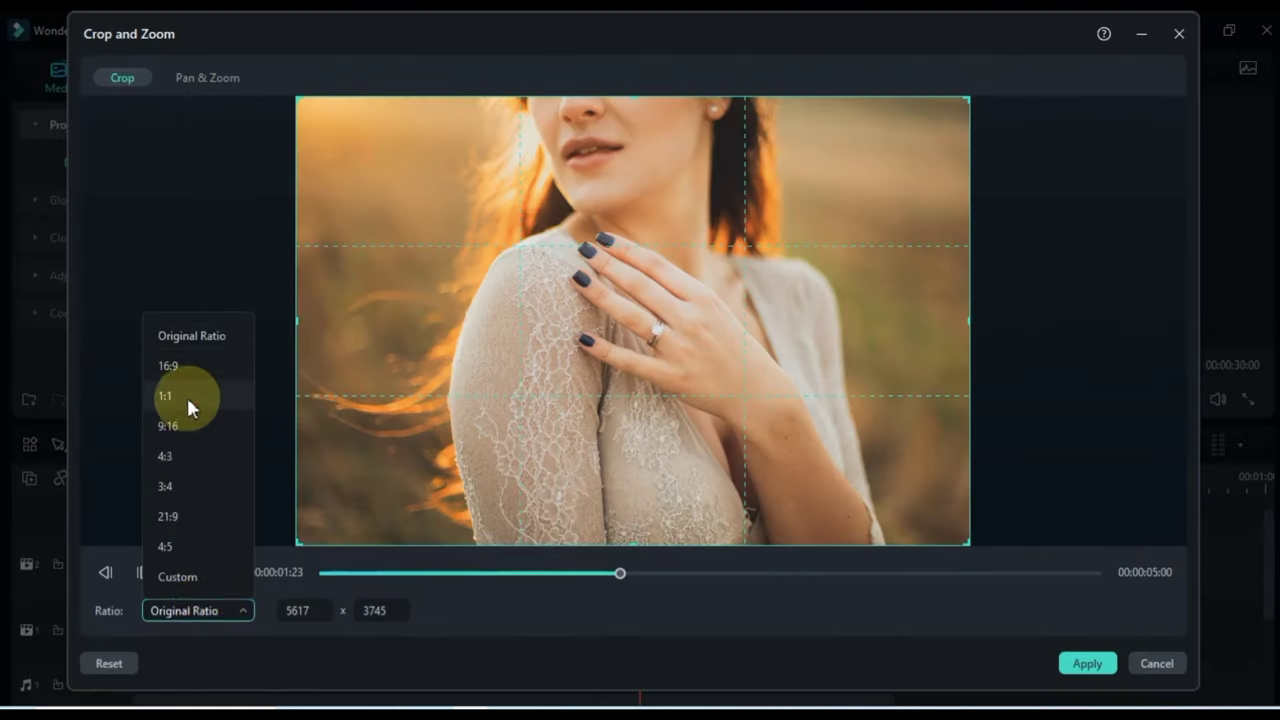
{"action": "left_click", "coordinate": [186, 395]}
{"action": "left_click_drag", "start_coordinate": [569, 371], "coordinate": [584, 377]}
{"action": "left_click", "coordinate": [1086, 664]}
{"action": "left_click", "coordinate": [763, 574]}
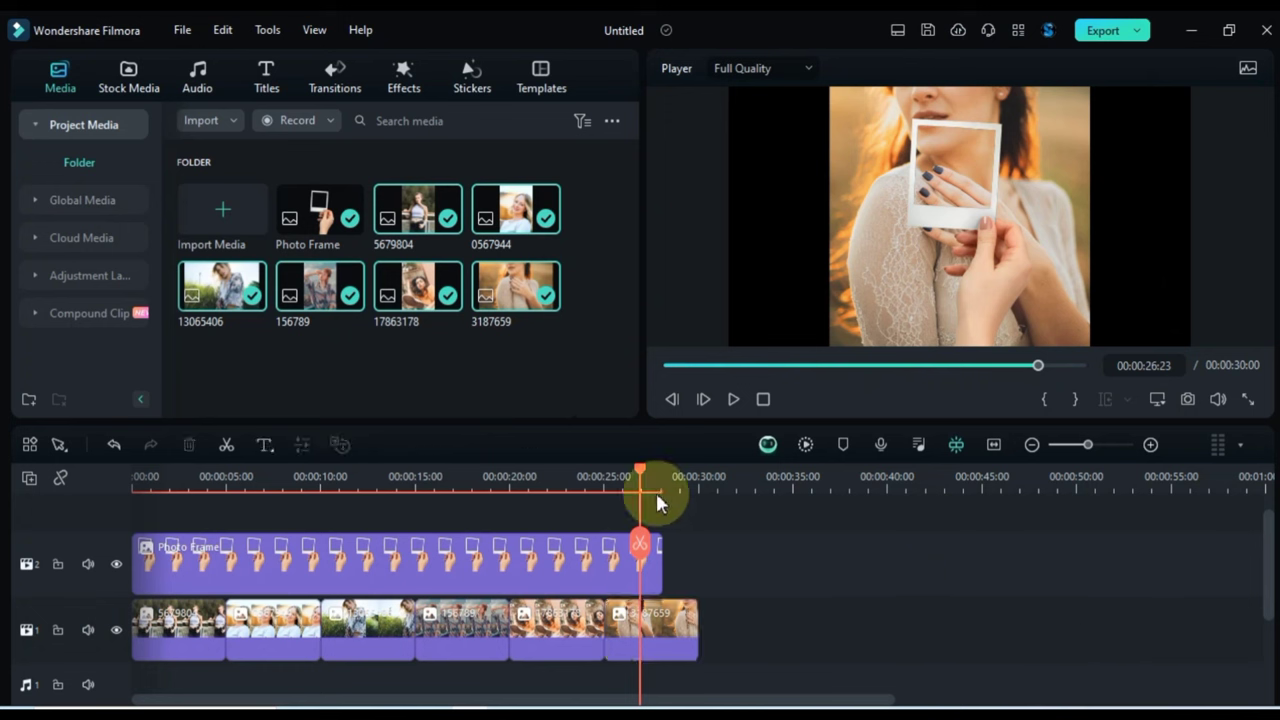
Scale the first photo clip, 5679804, to 33% and position and rotate it to fit inside the polaroid frame.
{"action": "left_click_drag", "start_coordinate": [640, 471], "coordinate": [126, 531]}
{"action": "scroll", "coordinate": [223, 466], "scroll_direction": "up", "scroll_amount": 2}
{"action": "left_click", "coordinate": [168, 636]}
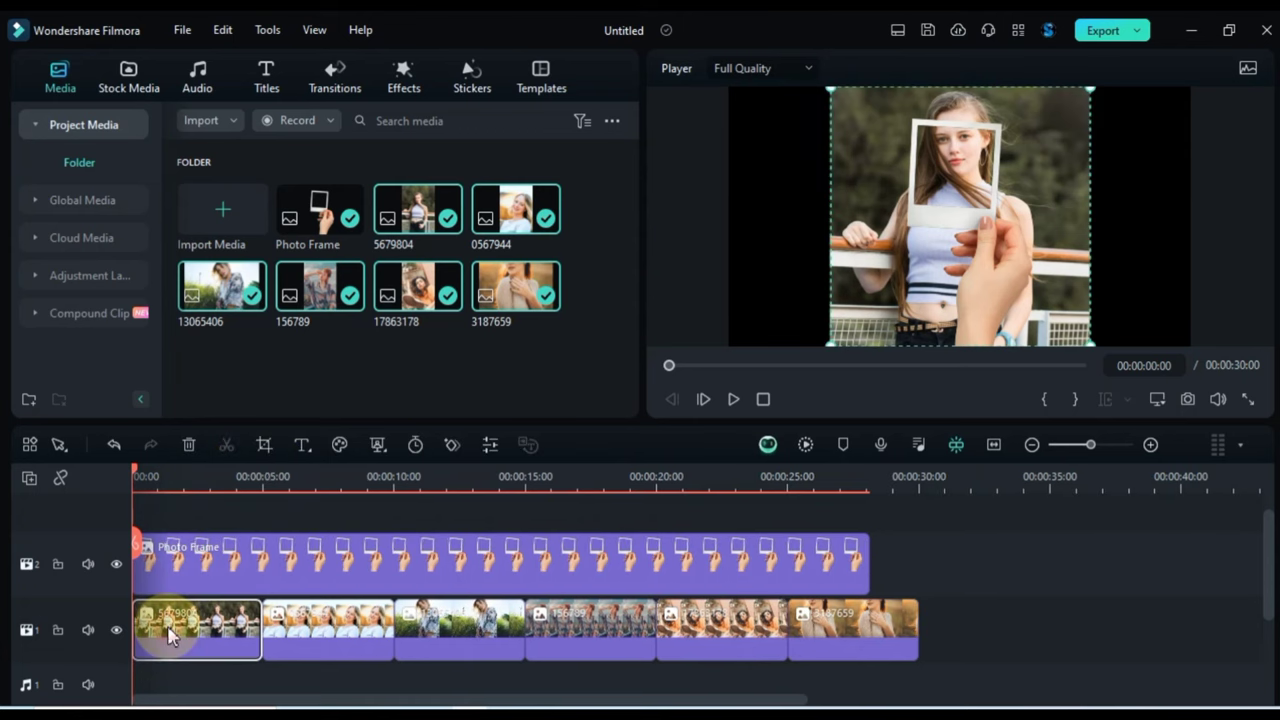
{"action": "double_click", "coordinate": [168, 636]}
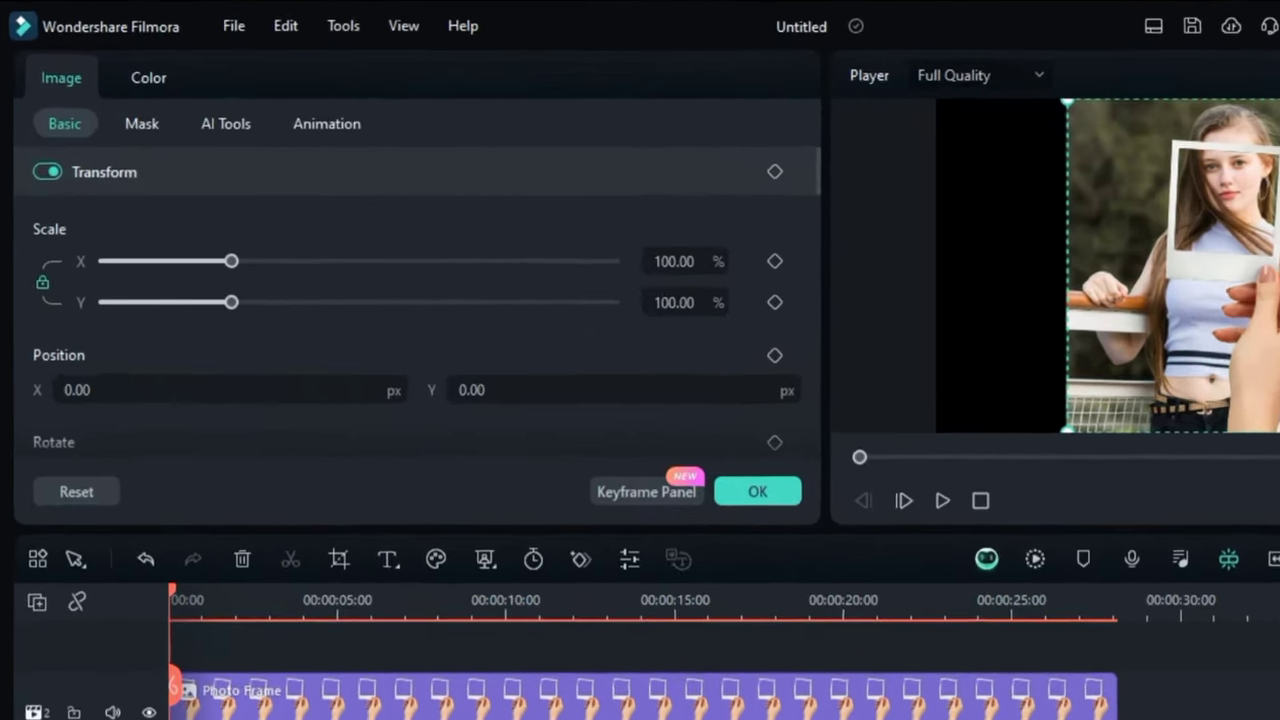
{"action": "left_click", "coordinate": [506, 244]}
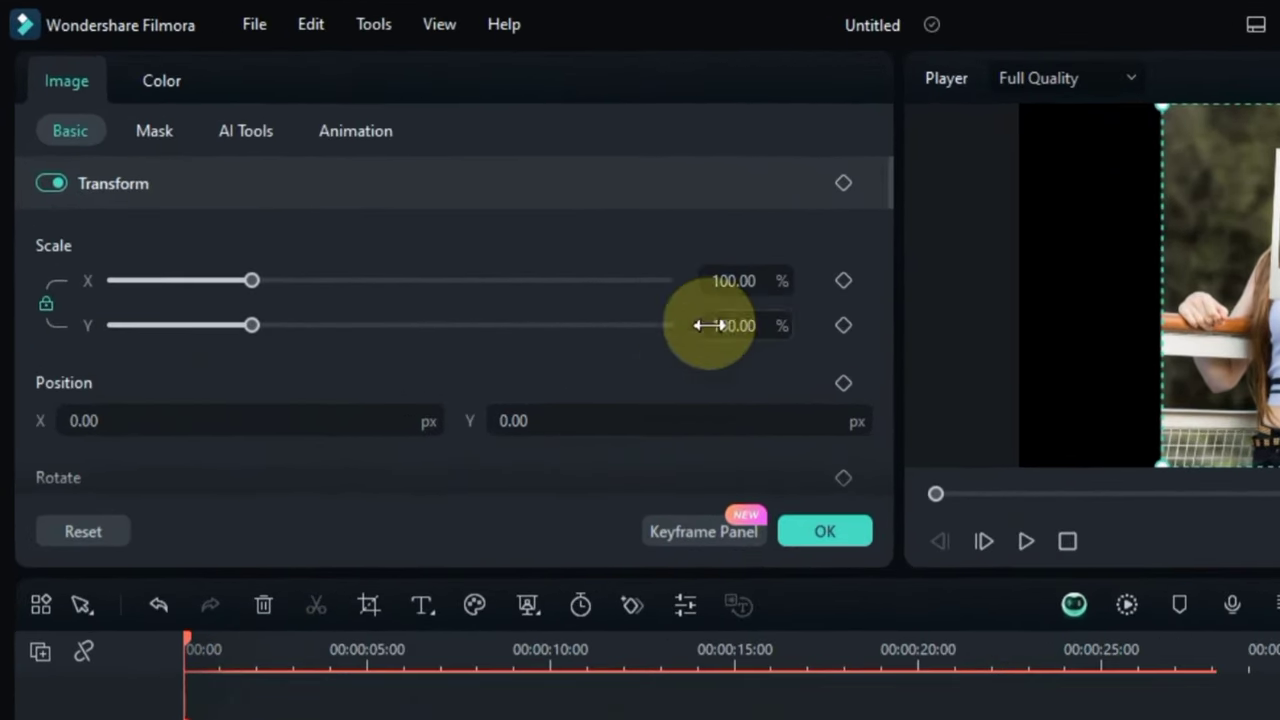
{"action": "left_click_drag", "start_coordinate": [709, 325], "coordinate": [742, 280]}
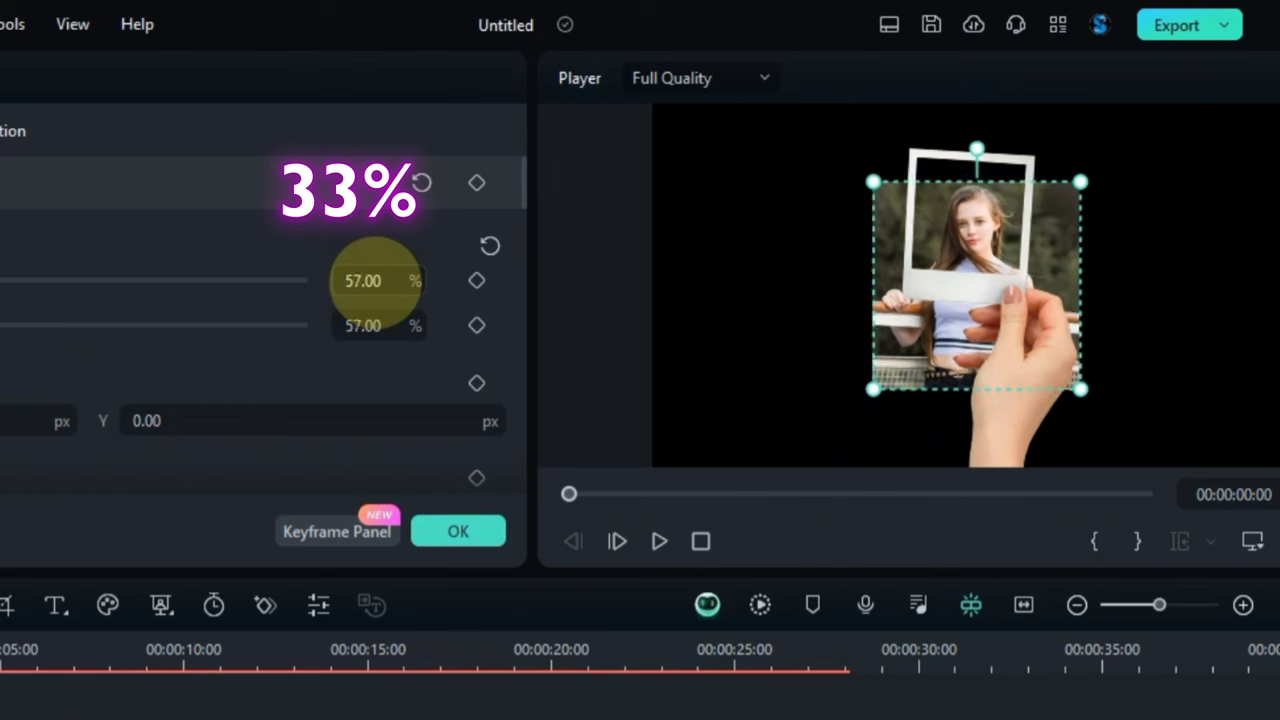
{"action": "left_click_drag", "start_coordinate": [375, 281], "coordinate": [375, 283]}
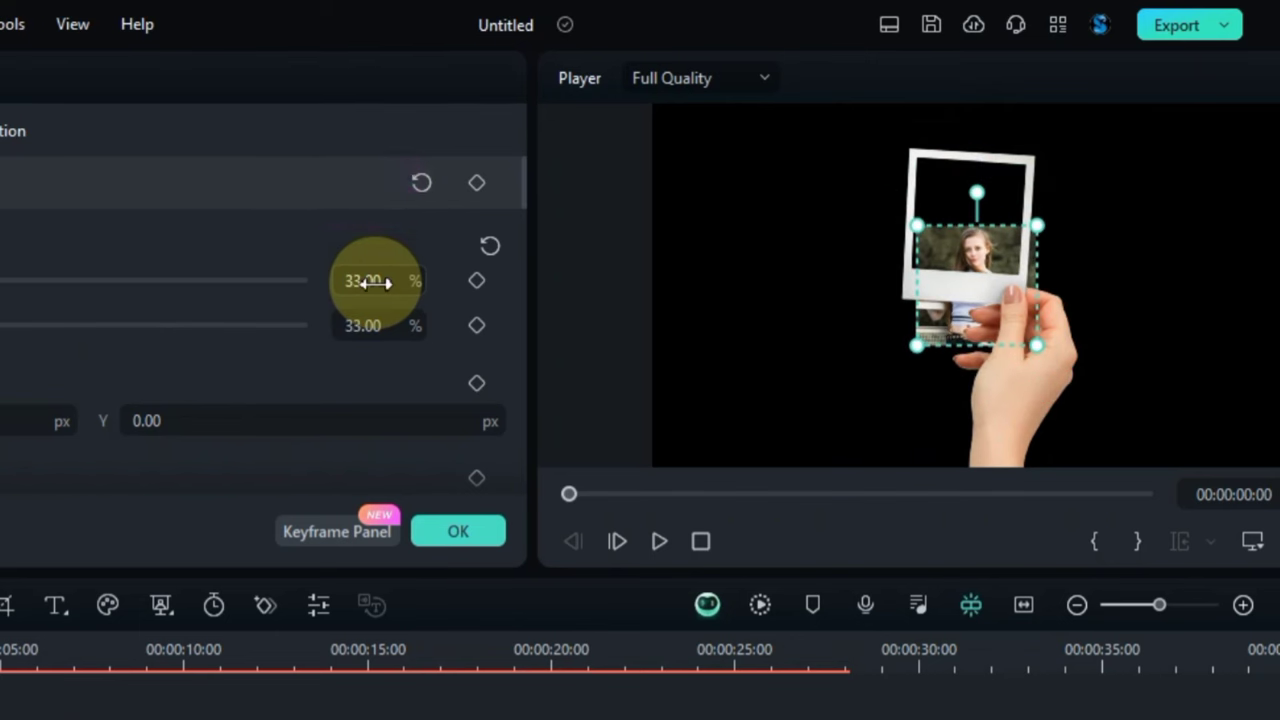
{"action": "left_click_drag", "start_coordinate": [271, 428], "coordinate": [291, 428]}
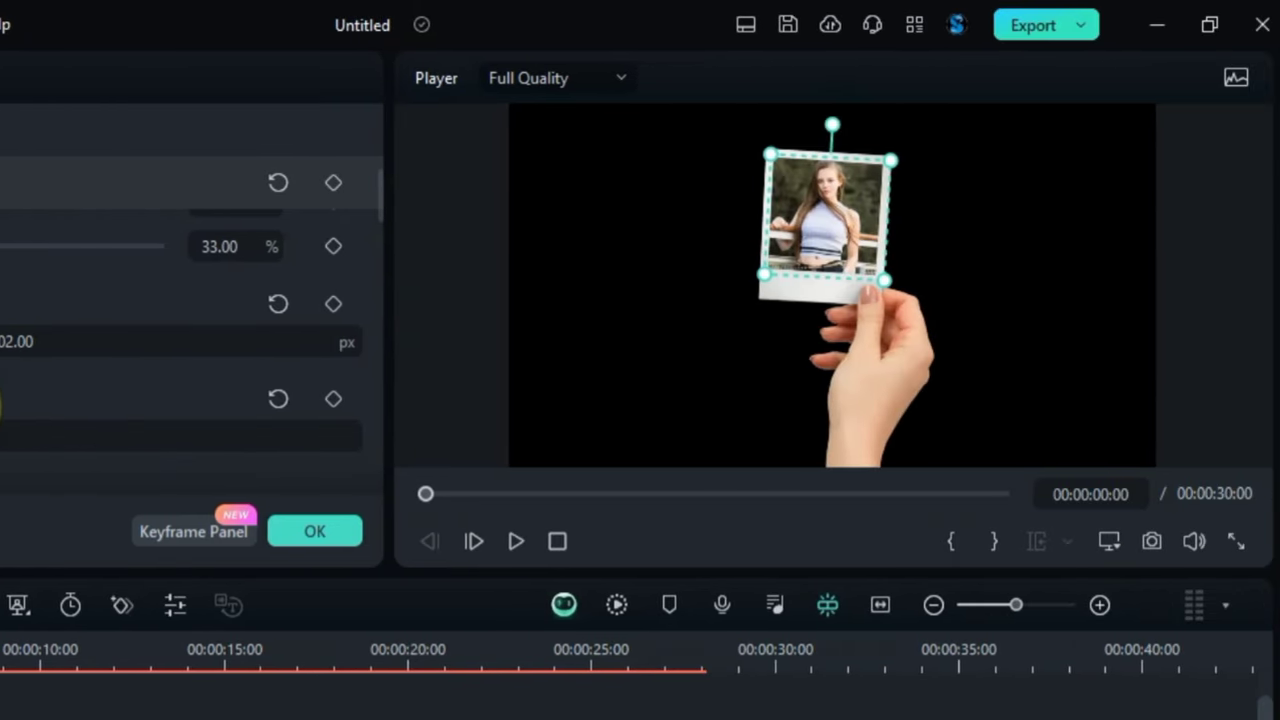
Examine how the first photo fits inside the polaroid frame at 50% preview zoom, and restore the preview to Fit.
{"action": "left_click", "coordinate": [843, 398]}
{"action": "left_click", "coordinate": [1109, 541]}
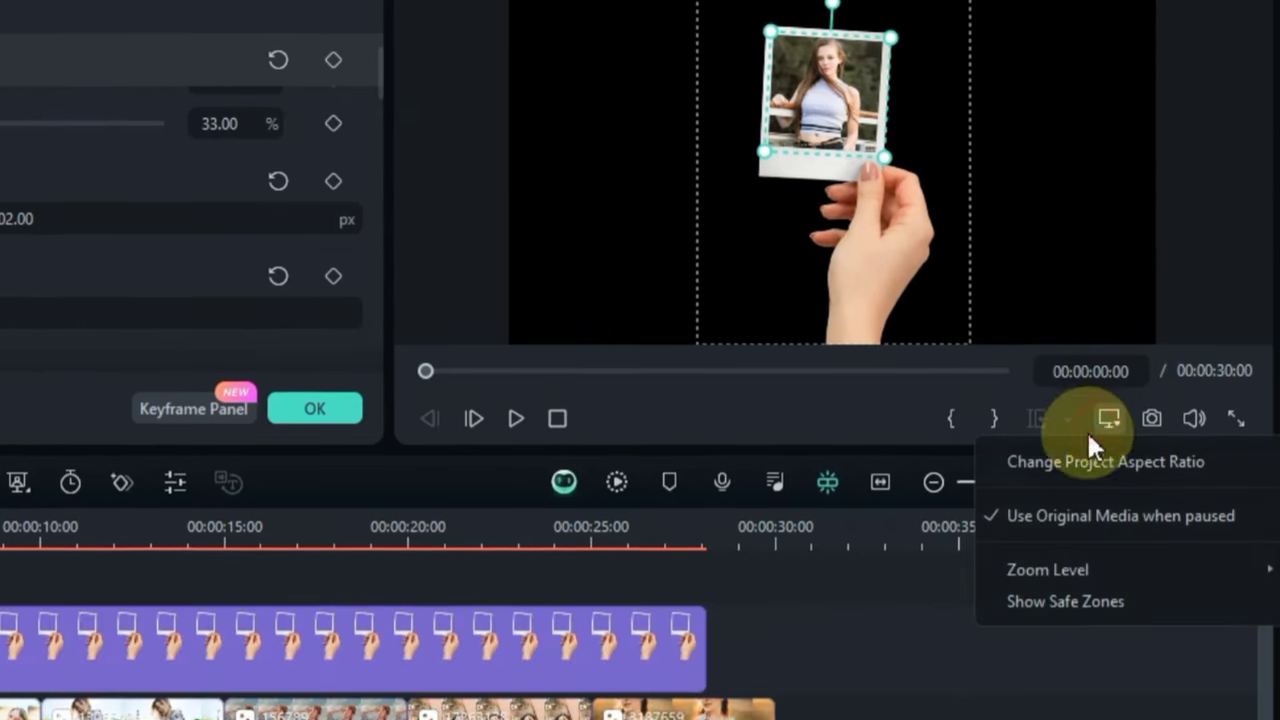
{"action": "mouse_move", "coordinate": [1045, 465]}
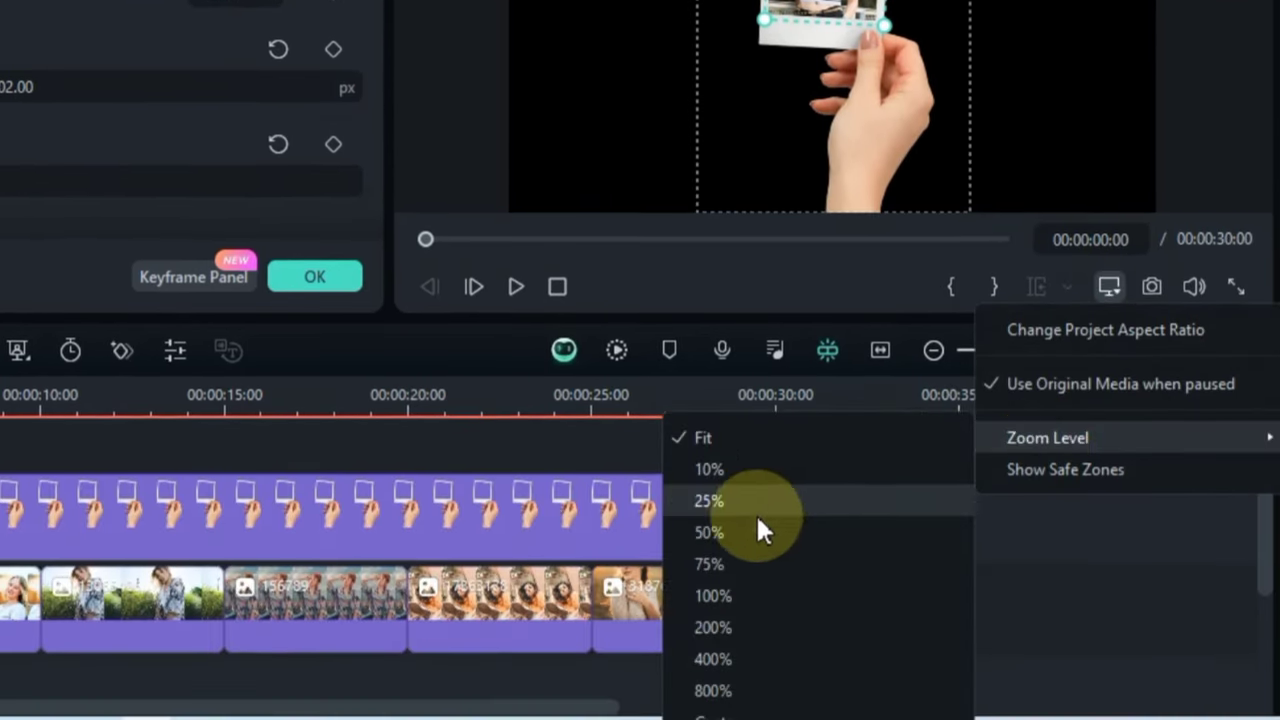
{"action": "left_click", "coordinate": [745, 530]}
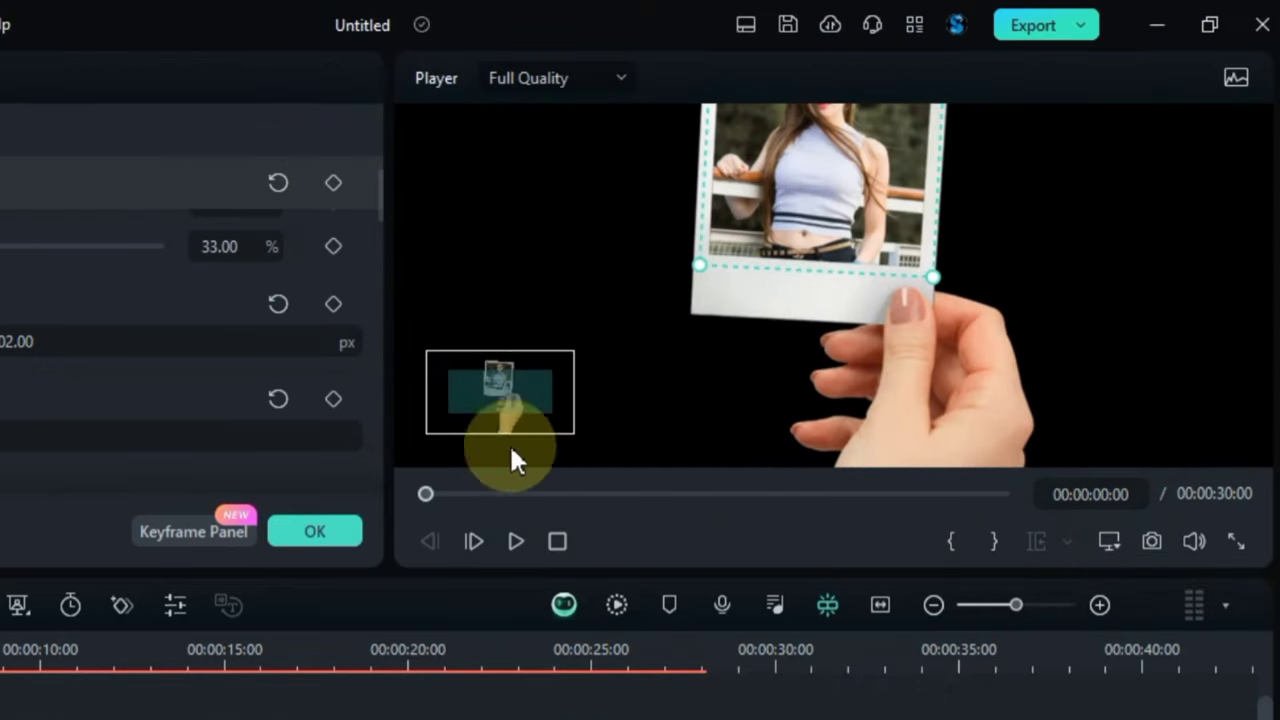
{"action": "left_click_drag", "start_coordinate": [509, 443], "coordinate": [528, 382]}
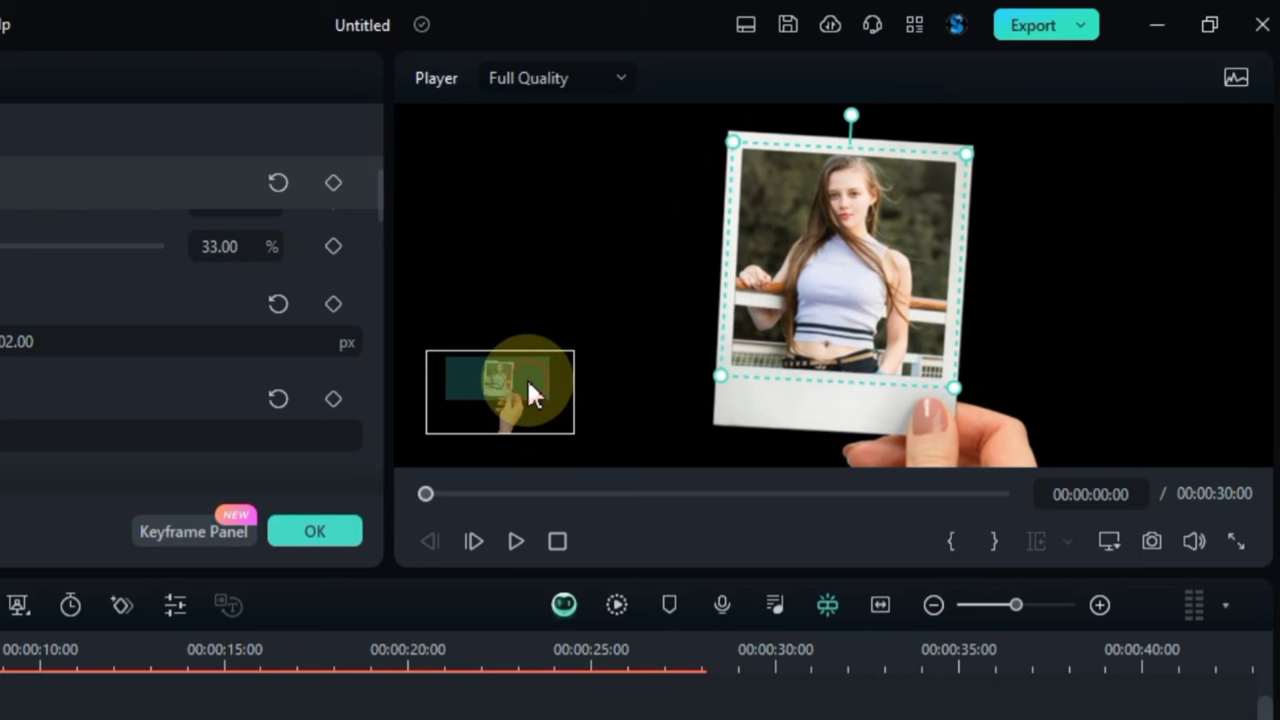
{"action": "left_click_drag", "start_coordinate": [528, 383], "coordinate": [510, 403]}
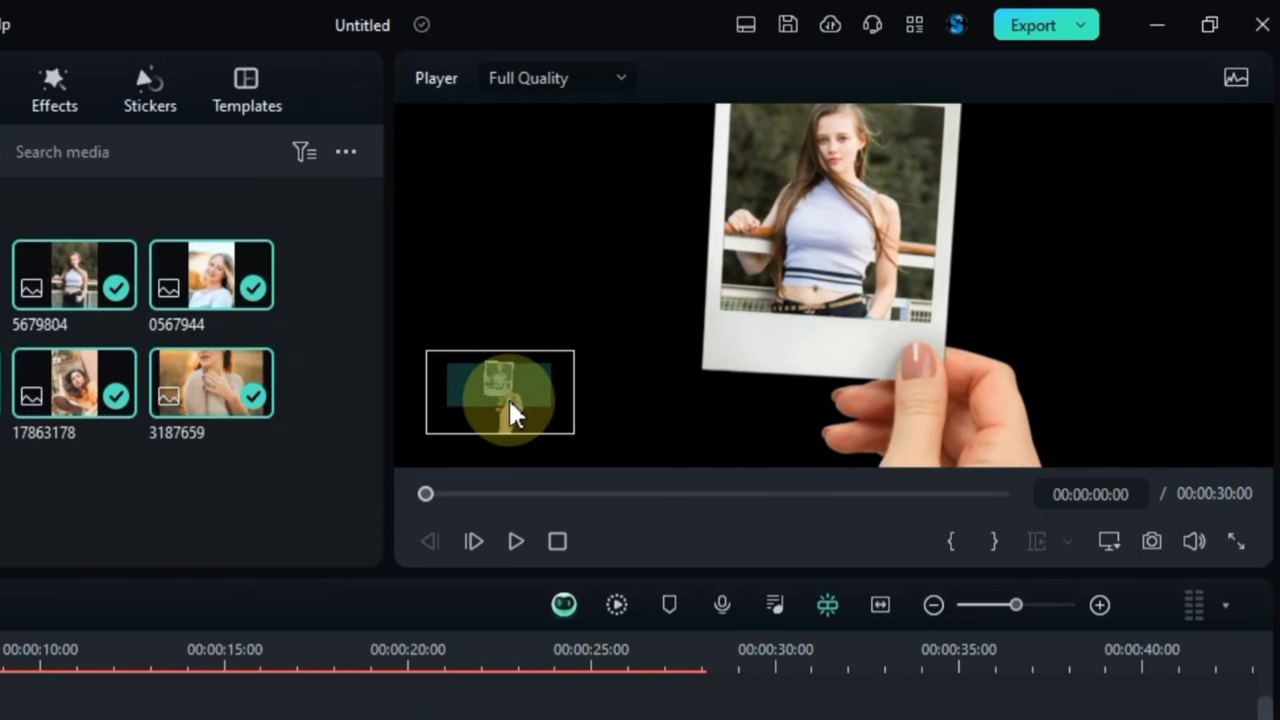
{"action": "left_click", "coordinate": [1108, 541]}
{"action": "mouse_move", "coordinate": [1054, 697]}
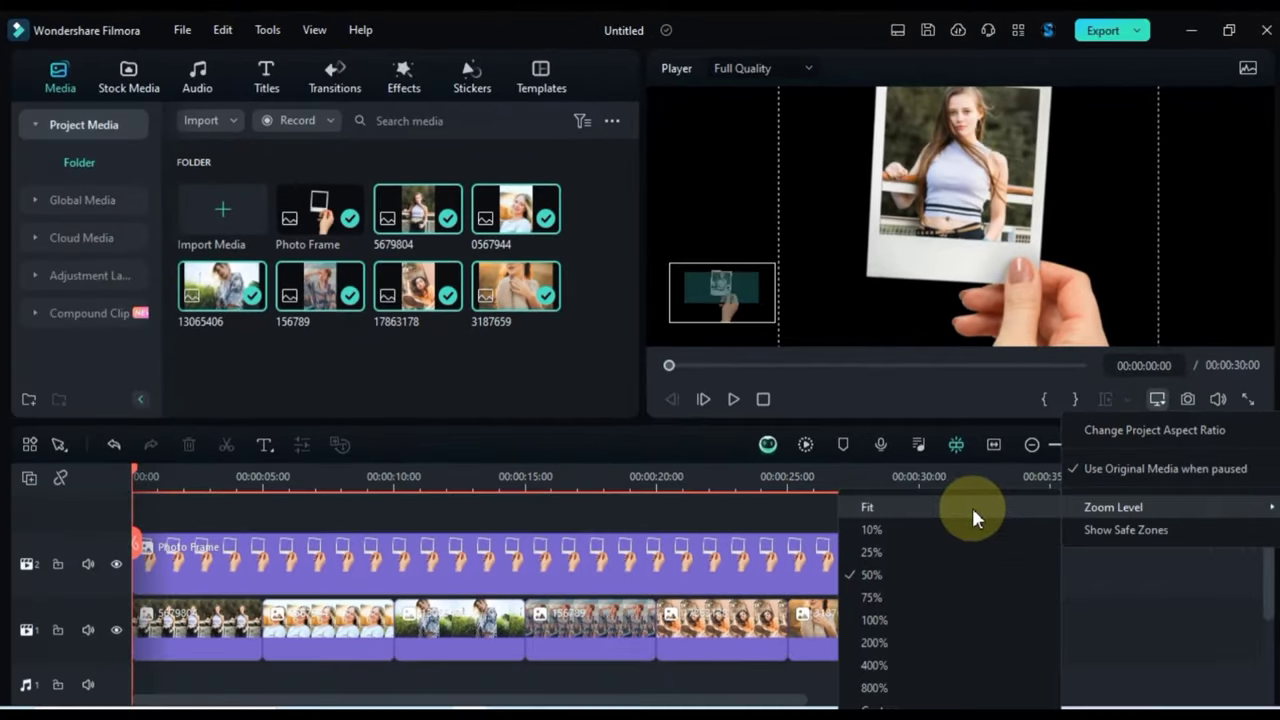
{"action": "left_click", "coordinate": [979, 508]}
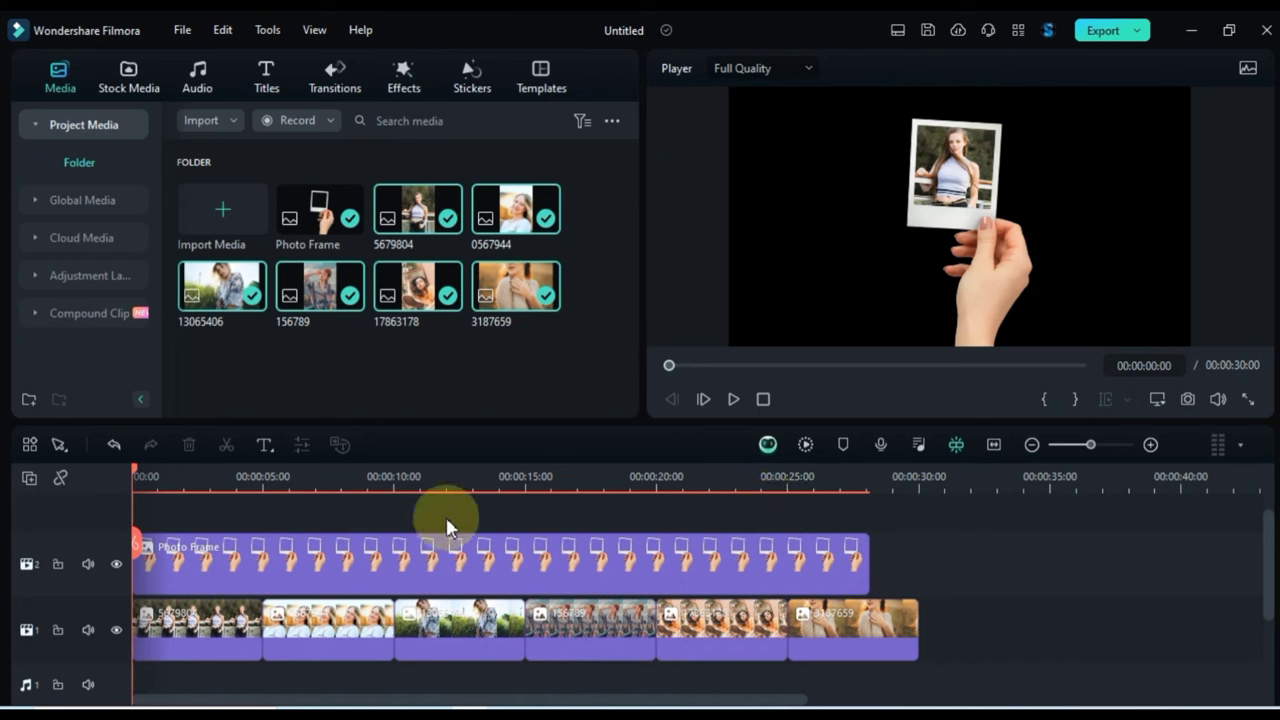
Add a Transform keyframe to the first photo clip, 5679804, at about 1.5 seconds and copy that keyframe.
{"action": "left_click", "coordinate": [173, 627]}
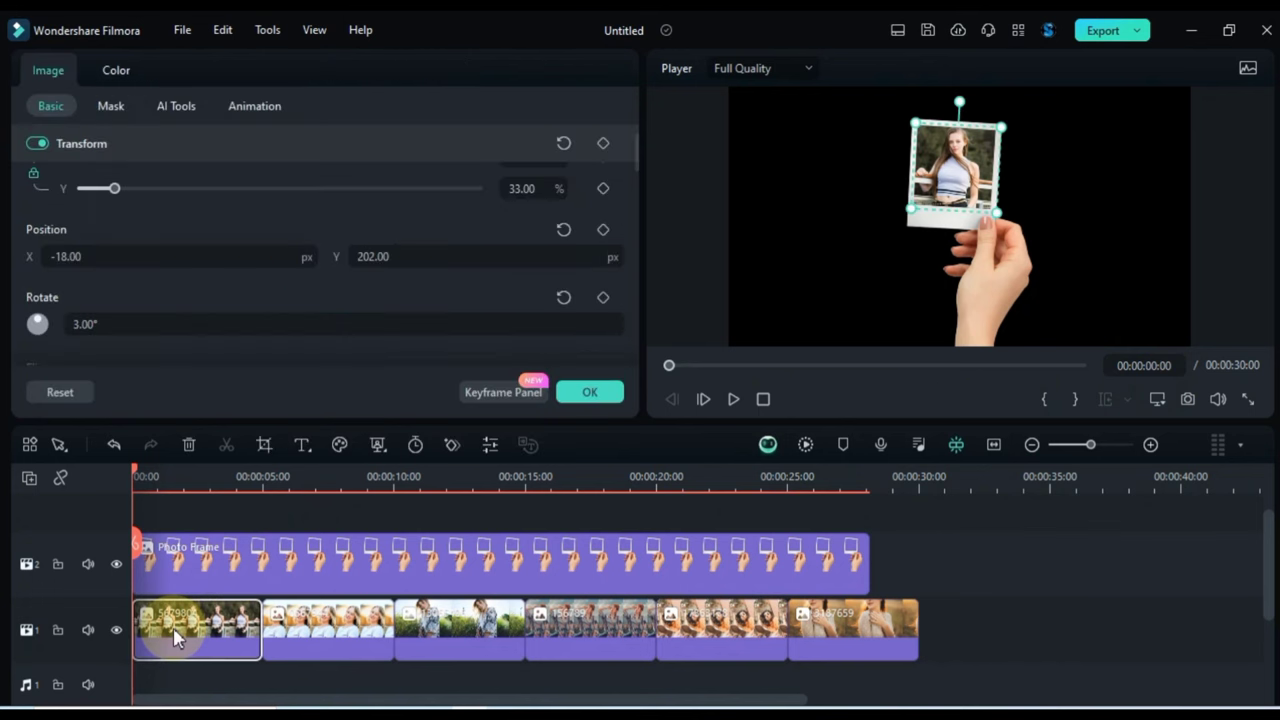
{"action": "left_click", "coordinate": [170, 482]}
{"action": "scroll", "coordinate": [340, 220], "scroll_direction": "up", "scroll_amount": 2}
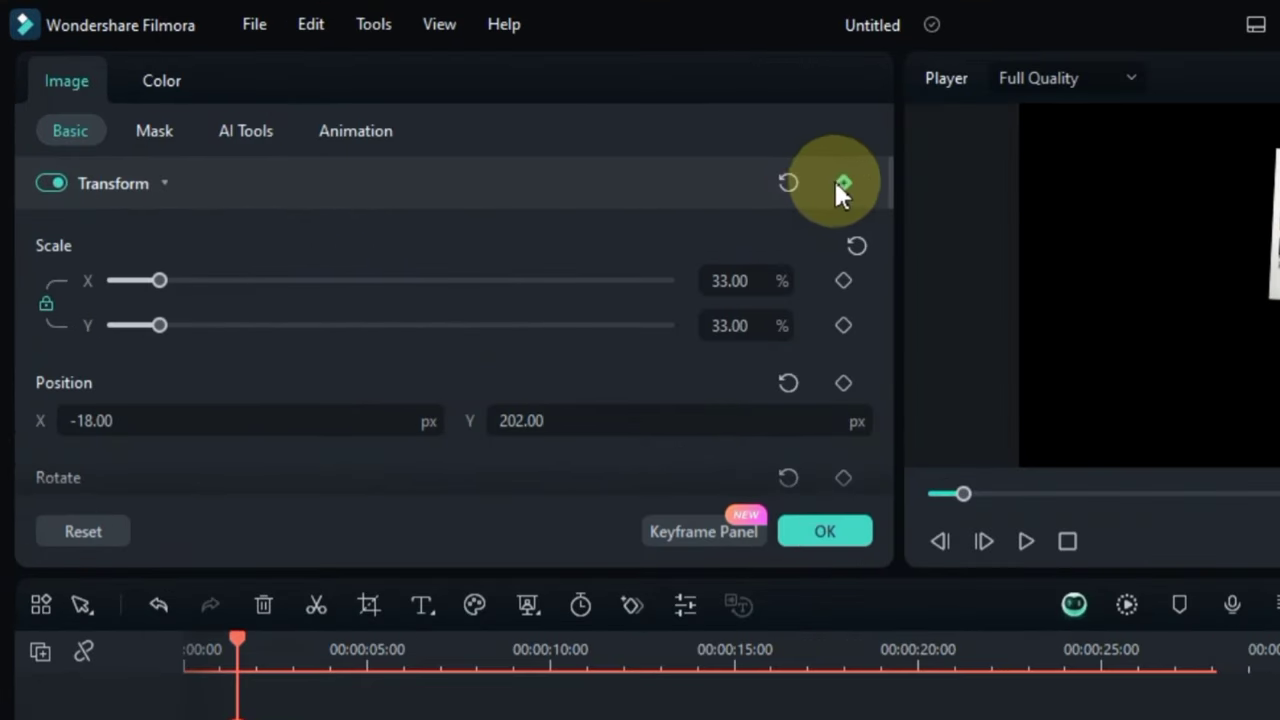
{"action": "left_click", "coordinate": [603, 143]}
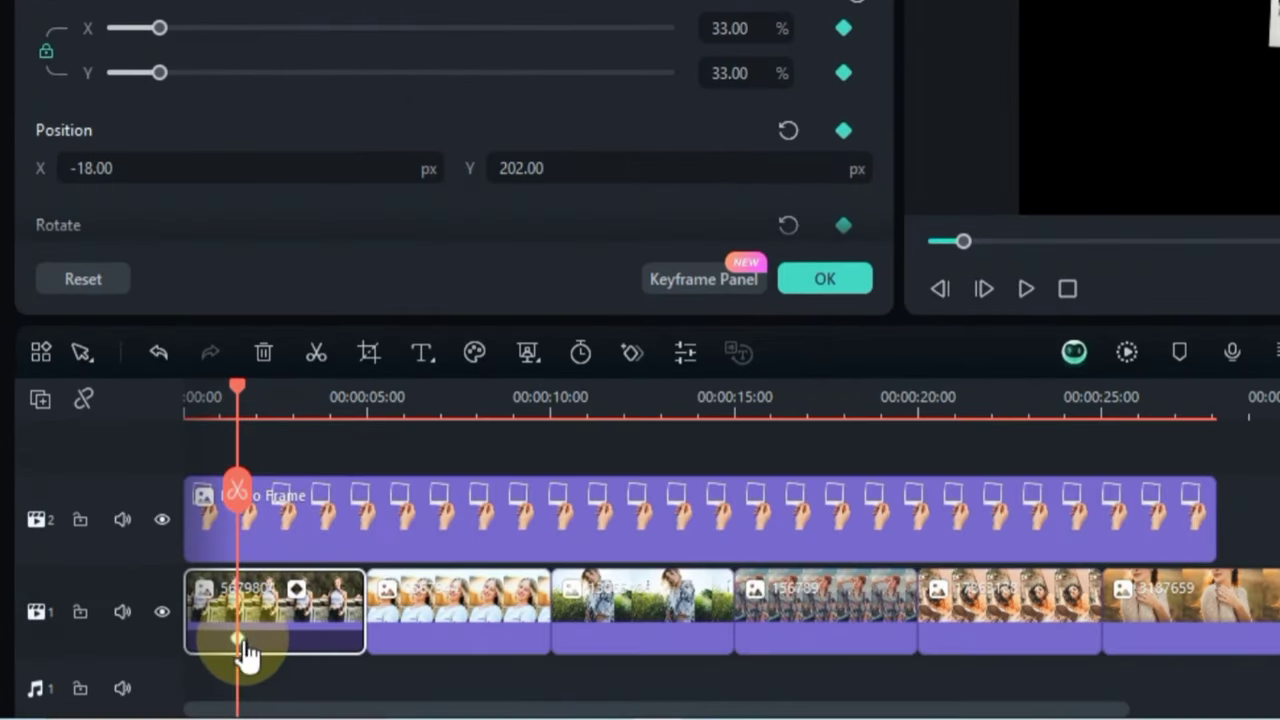
{"action": "right_click", "coordinate": [239, 637]}
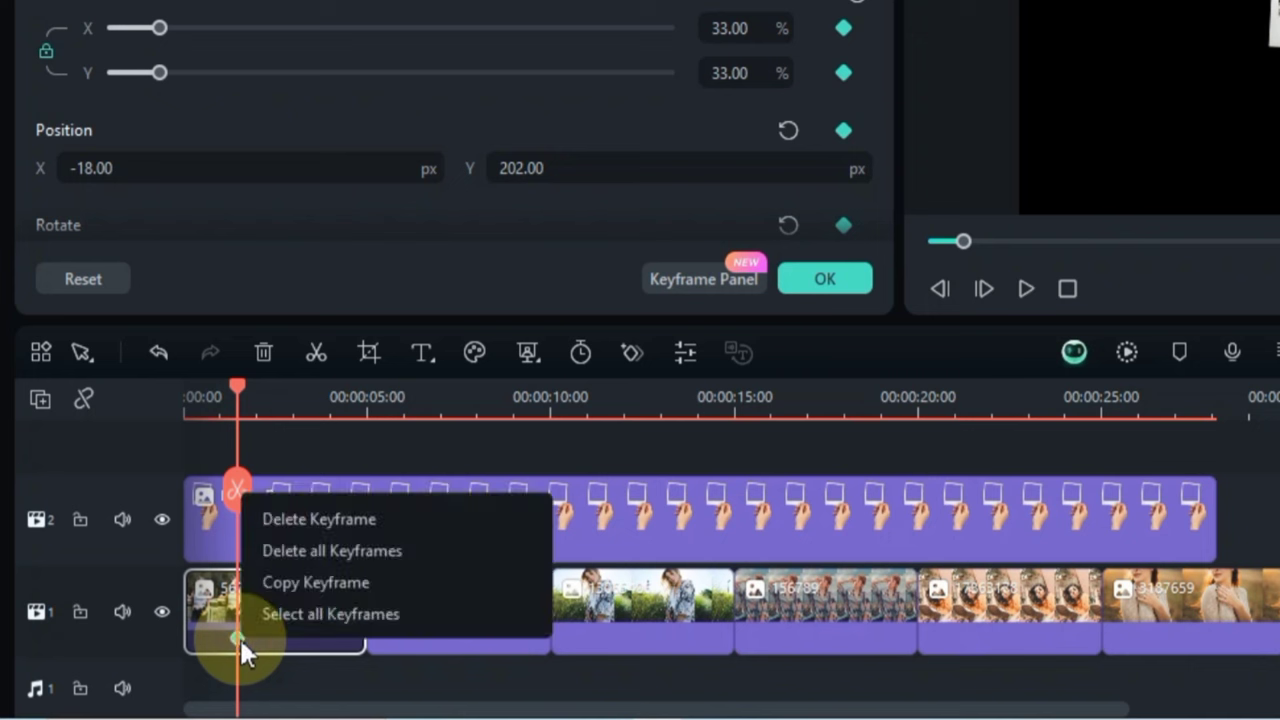
{"action": "left_click", "coordinate": [265, 586]}
Paste the copied Transform keyframe onto the second photo clip, 0567944.
{"action": "left_click", "coordinate": [447, 403]}
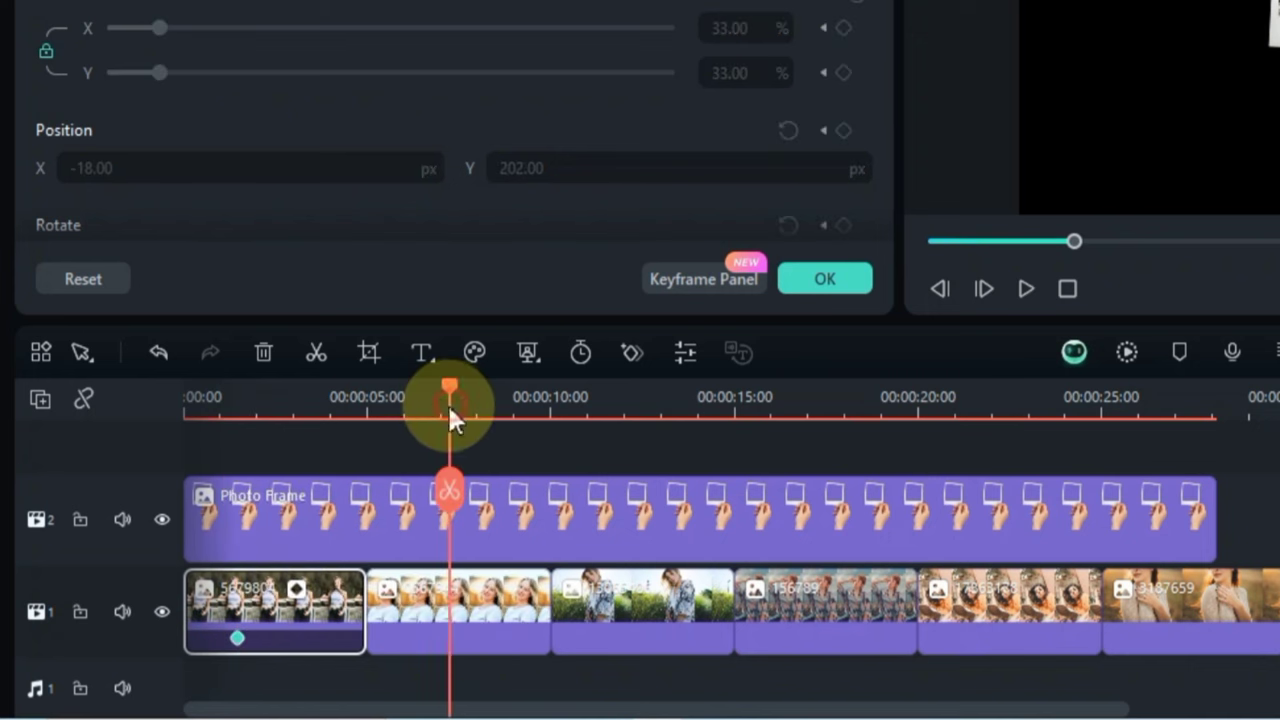
{"action": "left_click", "coordinate": [451, 630]}
{"action": "right_click", "coordinate": [450, 630]}
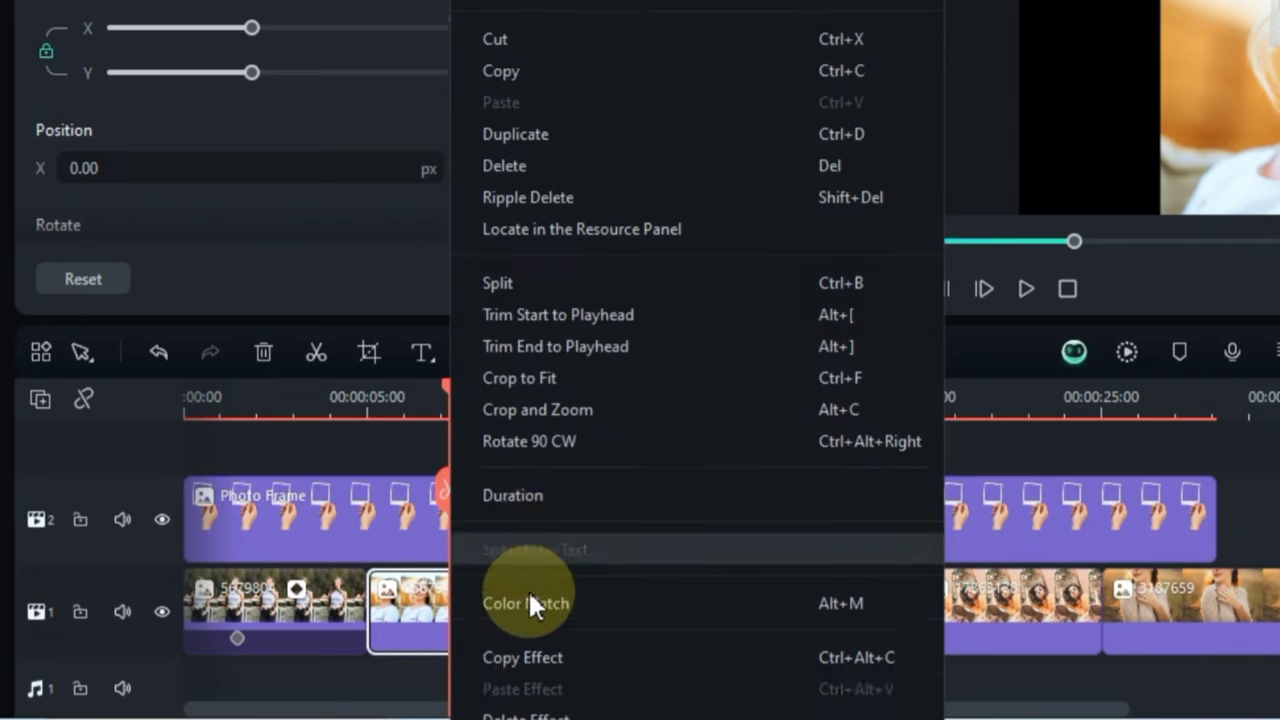
{"action": "scroll", "coordinate": [530, 598], "scroll_direction": "down", "scroll_amount": 3}
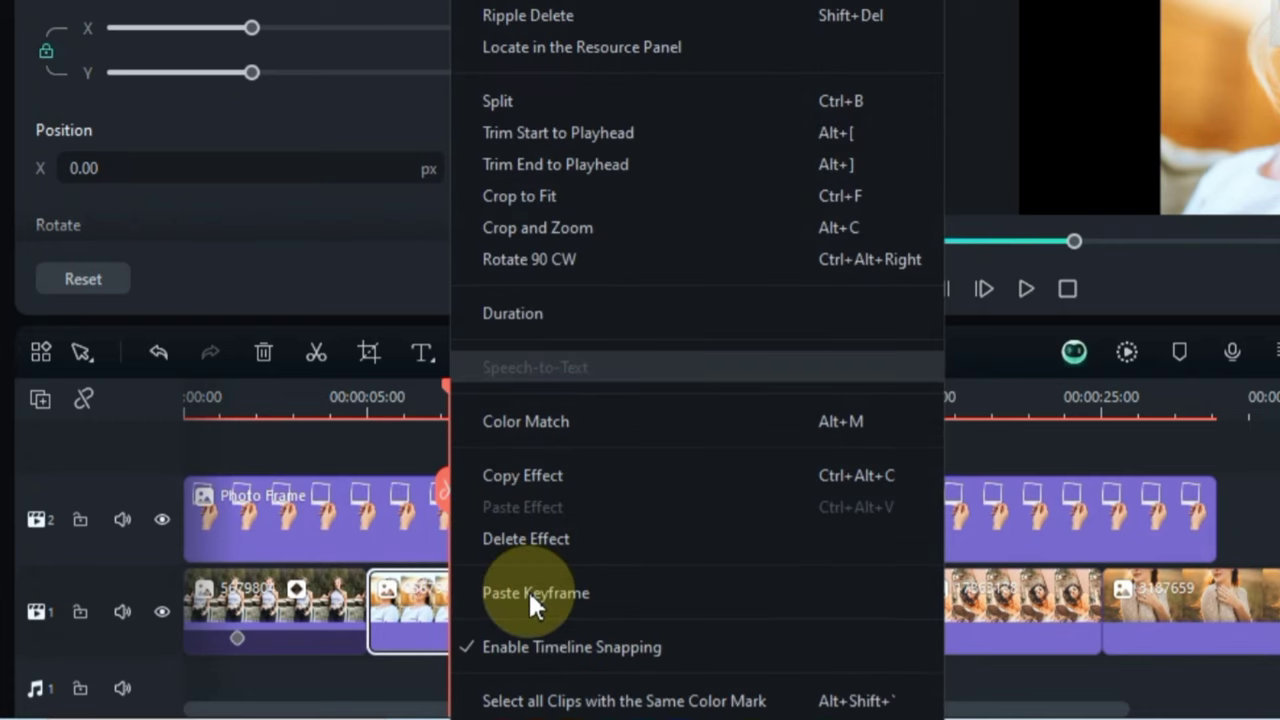
{"action": "left_click", "coordinate": [636, 592]}
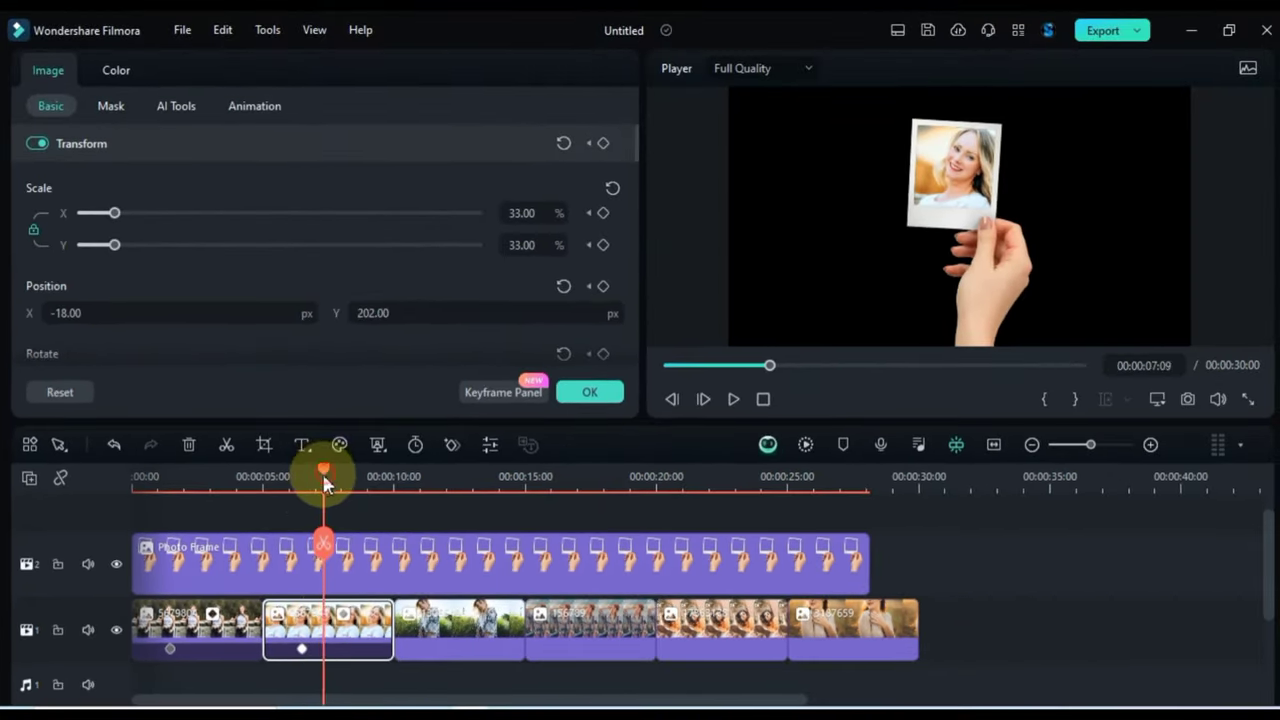
{"action": "left_click_drag", "start_coordinate": [447, 389], "coordinate": [373, 423]}
{"action": "left_click_drag", "start_coordinate": [330, 515], "coordinate": [330, 555]}
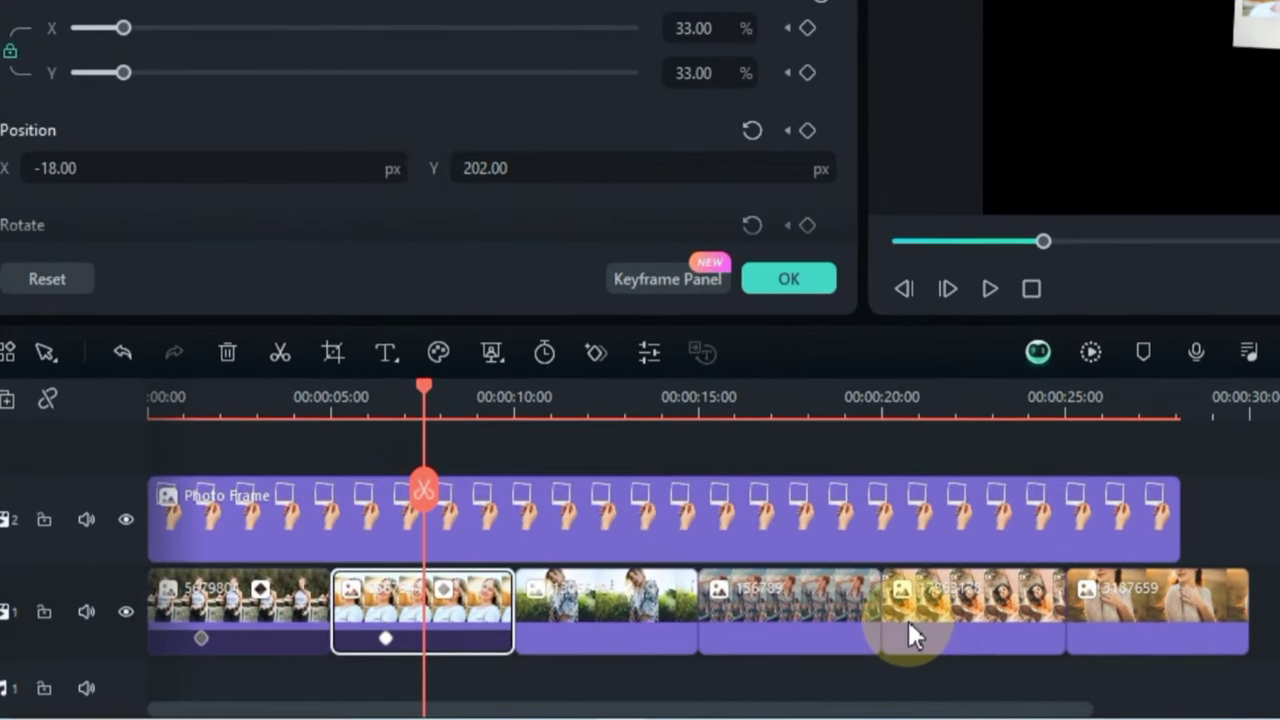
Paste the copied keyframe onto the four remaining photo clips, 13065406, 156789, 17863178 and 3187659, together, and check their fit in the frame.
{"action": "left_click", "coordinate": [908, 621], "text": "ctrl"}
{"action": "left_click", "coordinate": [729, 615], "text": "ctrl"}
{"action": "left_click", "coordinate": [579, 606], "text": "ctrl"}
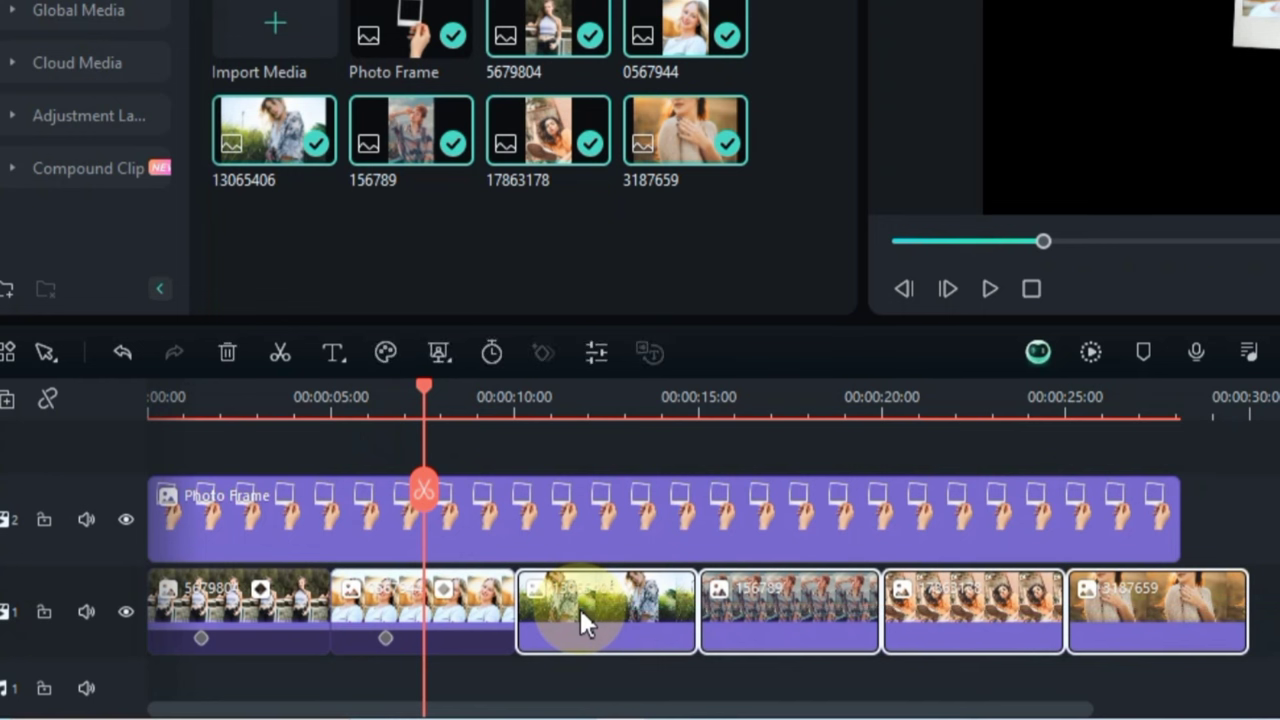
{"action": "right_click", "coordinate": [579, 606]}
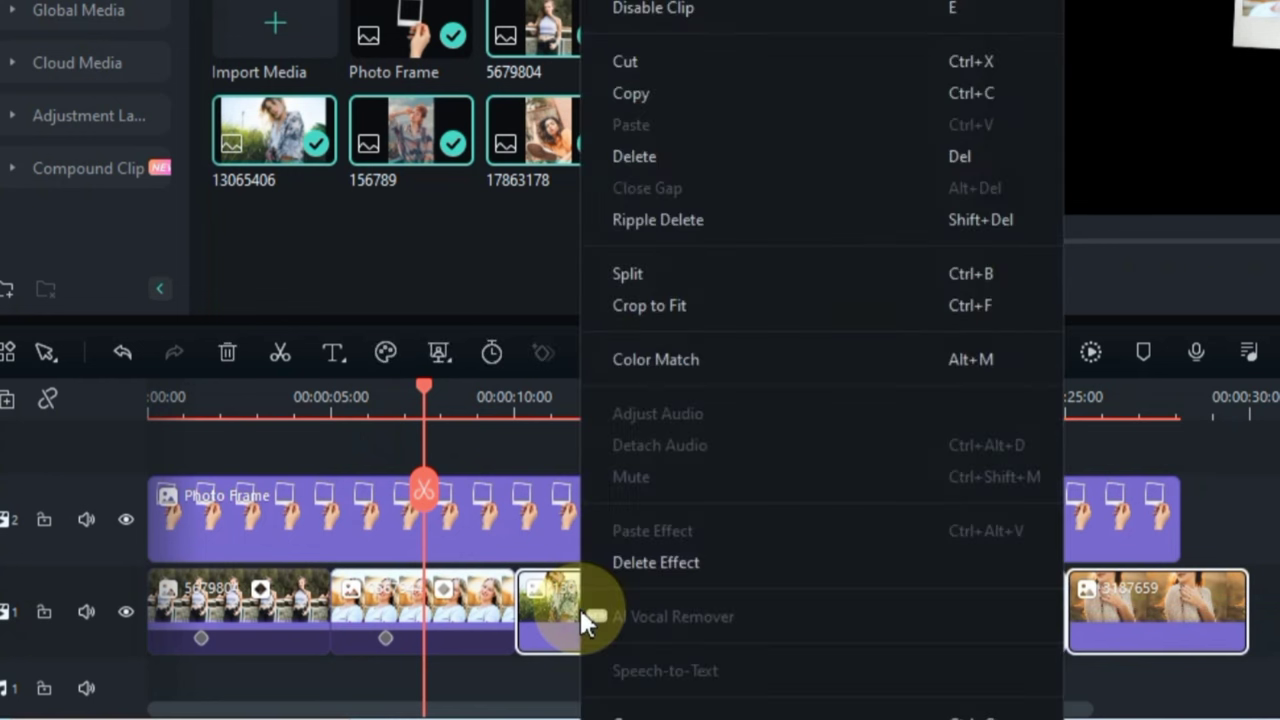
{"action": "scroll", "coordinate": [727, 525], "scroll_direction": "down", "scroll_amount": 3}
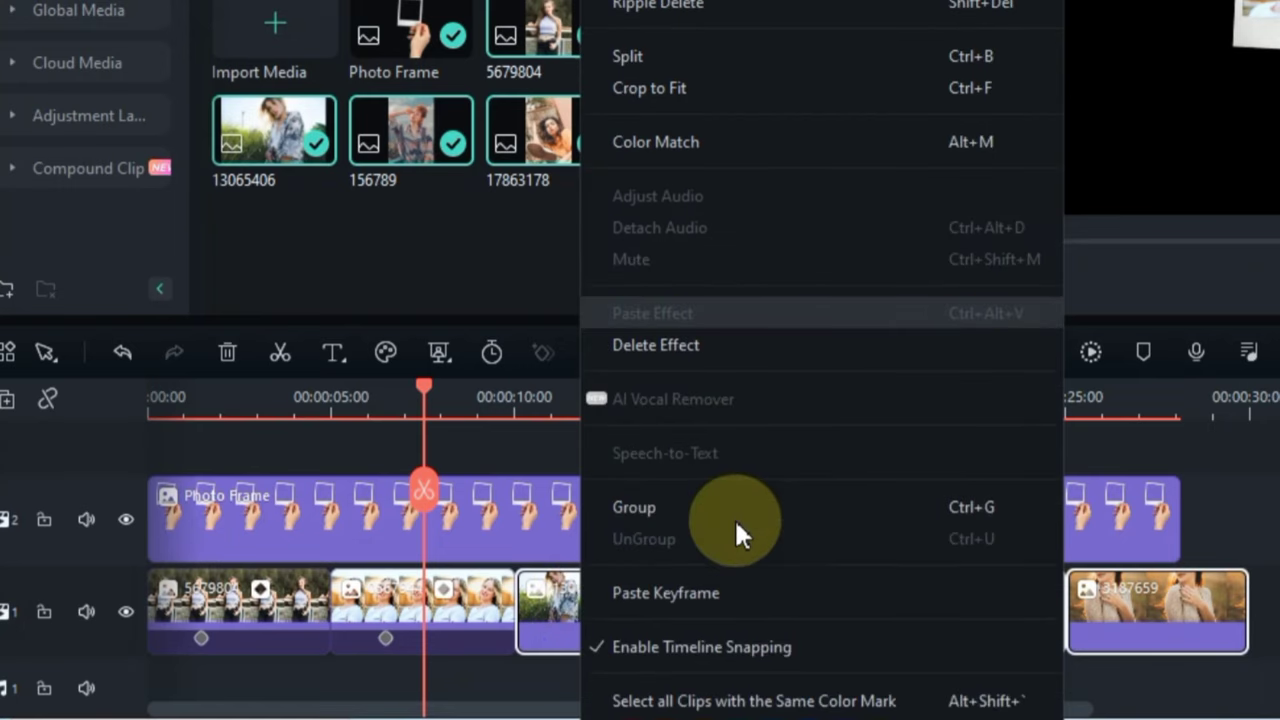
{"action": "left_click", "coordinate": [718, 593]}
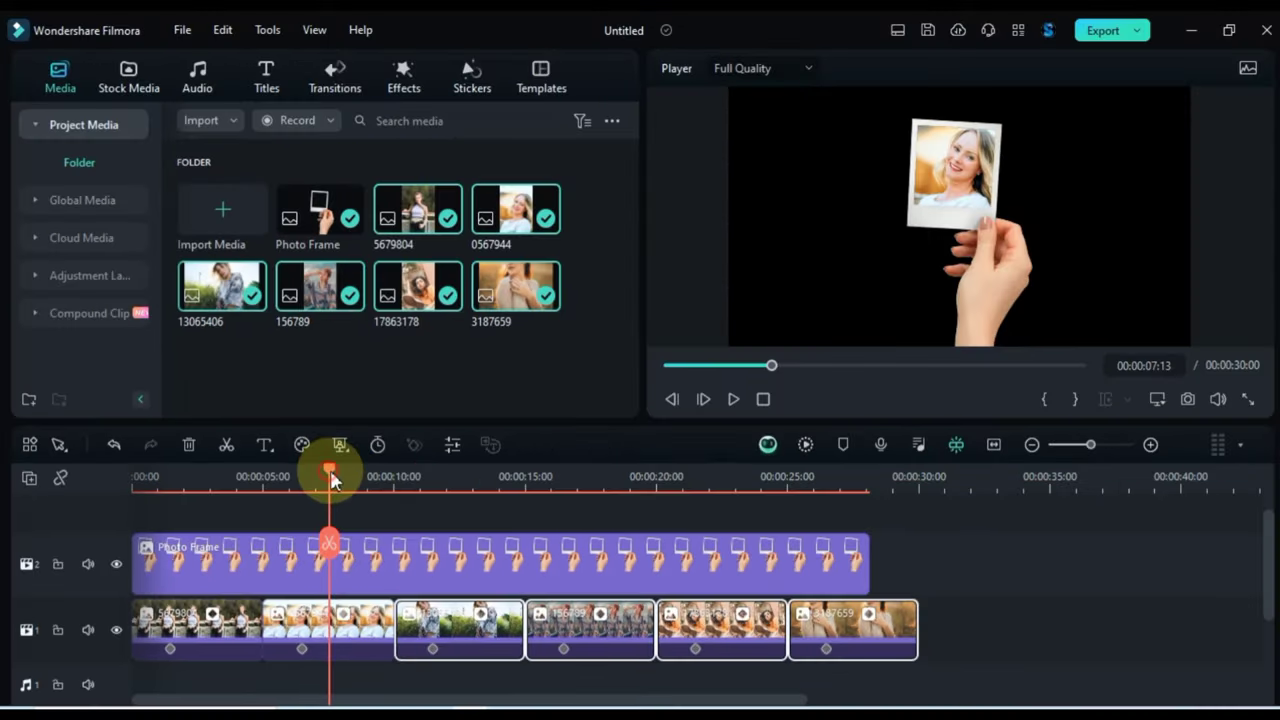
{"action": "left_click_drag", "start_coordinate": [335, 480], "coordinate": [557, 482]}
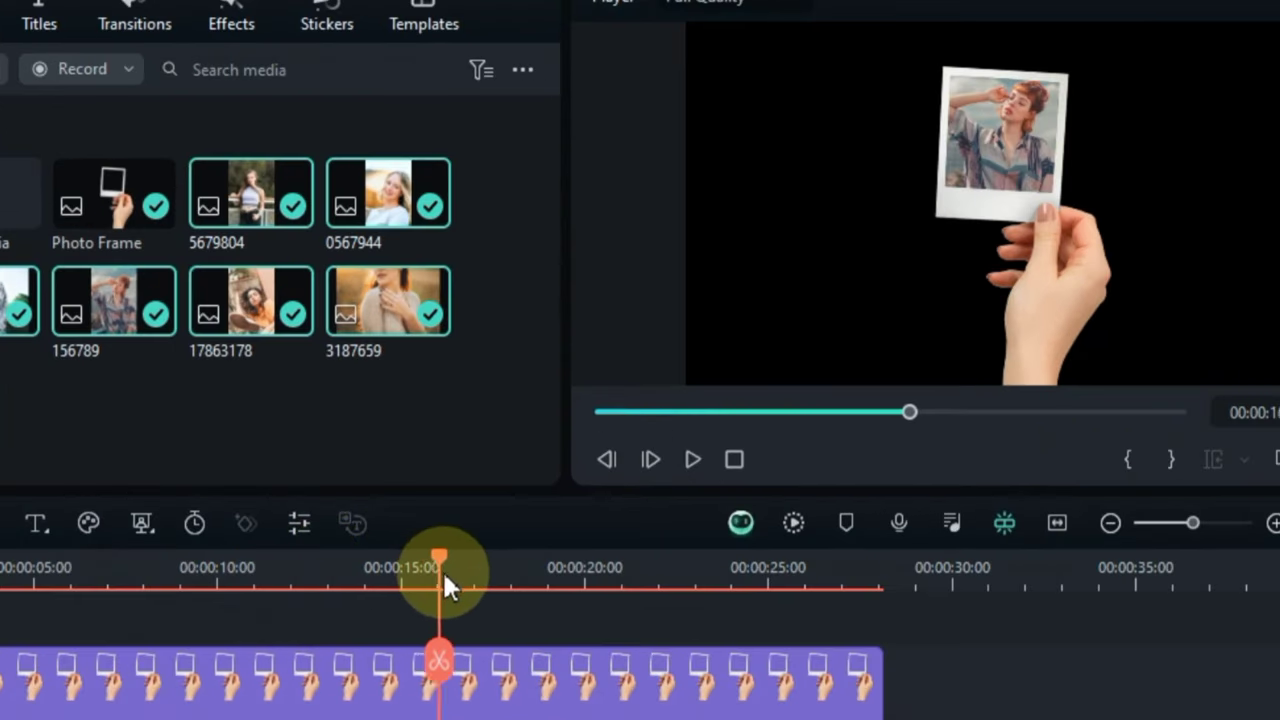
{"action": "left_click_drag", "start_coordinate": [445, 578], "coordinate": [140, 505]}
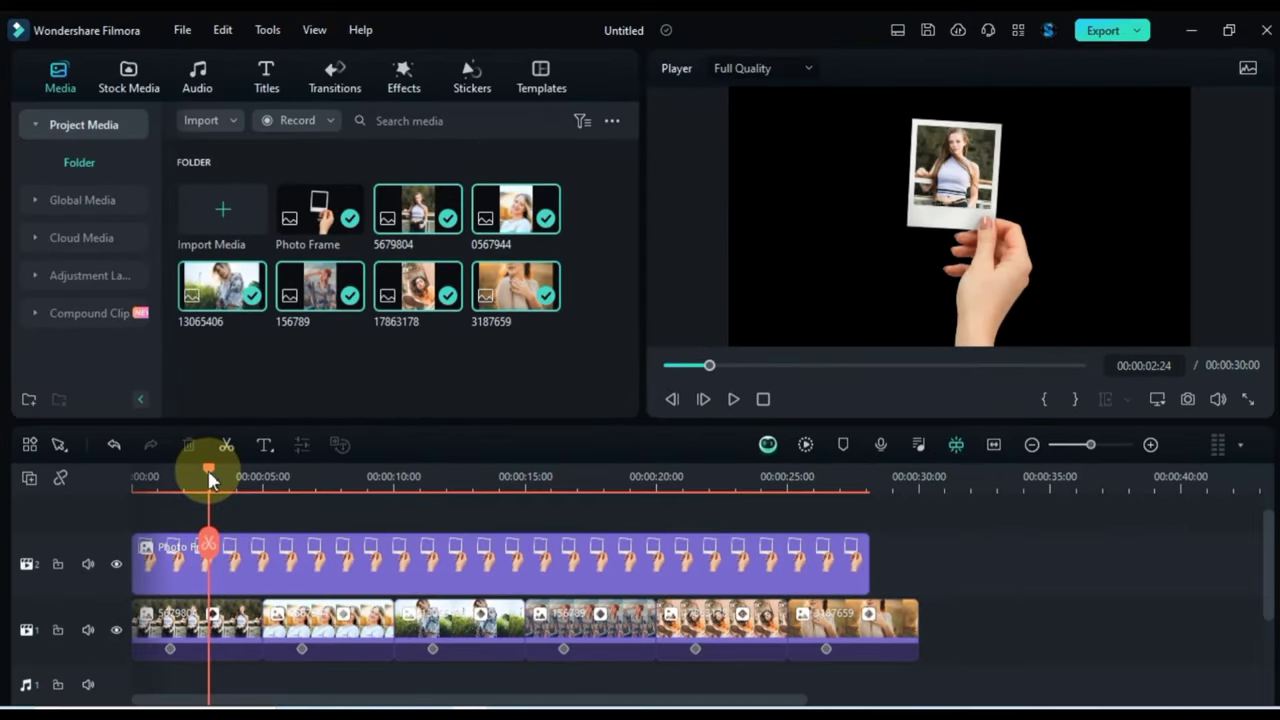
Create a new Project Media folder named Snapshot and open it.
{"action": "right_click", "coordinate": [70, 128]}
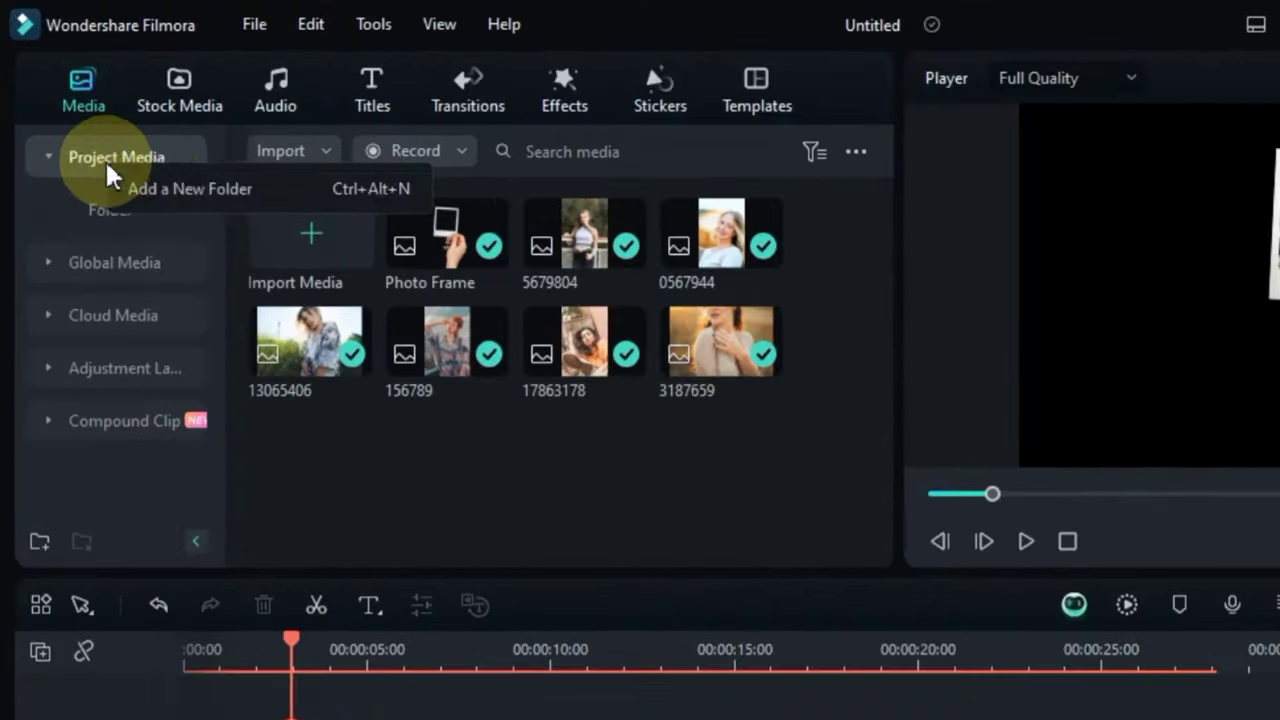
{"action": "left_click", "coordinate": [123, 156]}
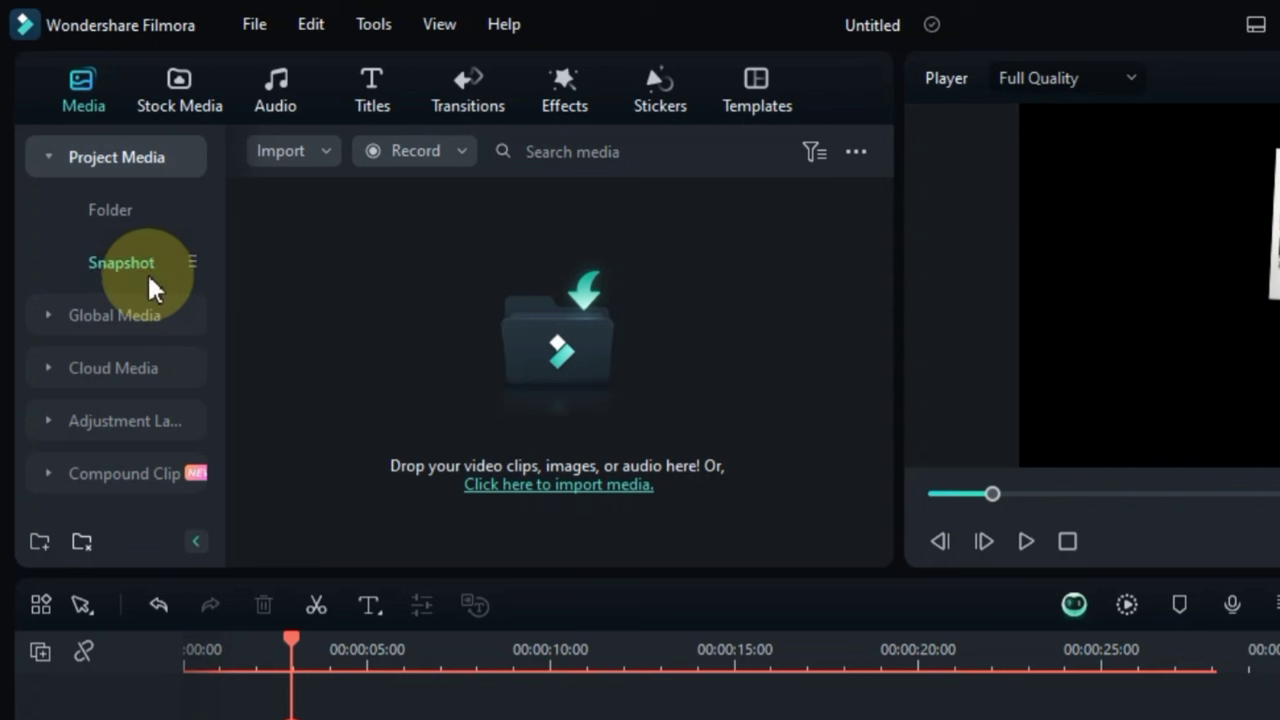
{"action": "left_click", "coordinate": [121, 264]}
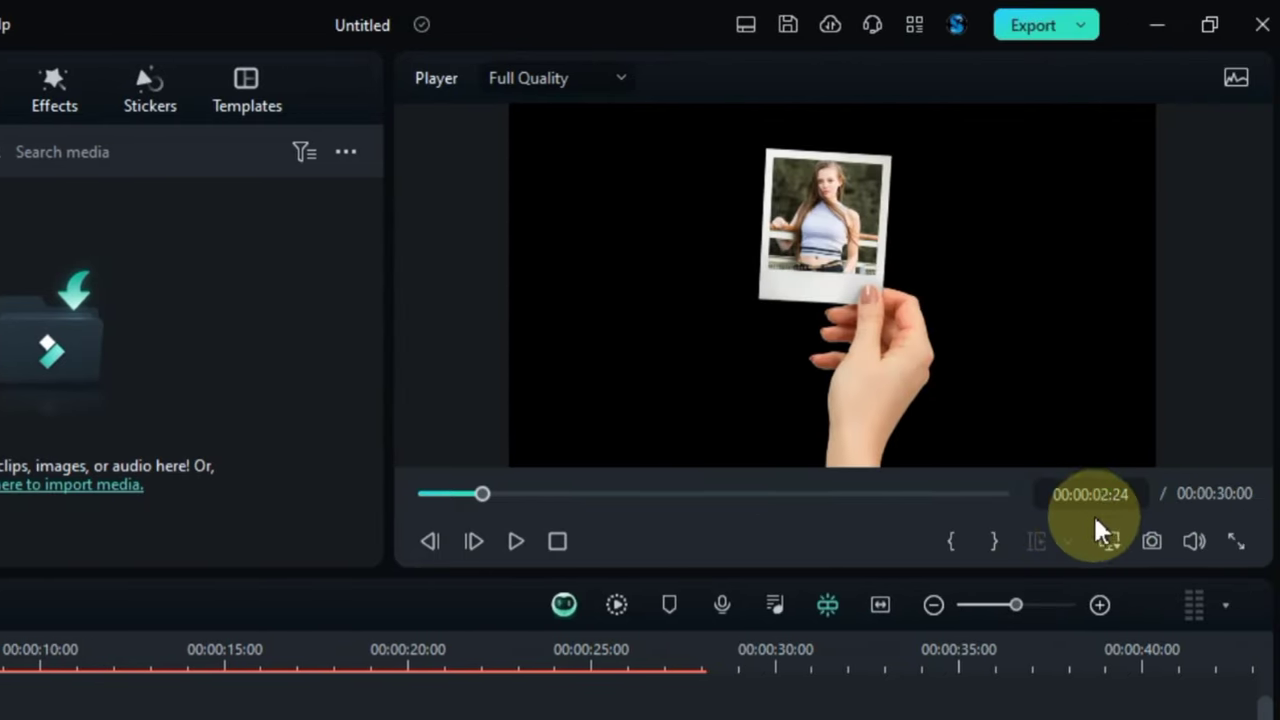
Capture the first photo in its frame at 00:00:02:24 as a PNG snapshot saved to the default location.
{"action": "left_click", "coordinate": [1151, 543]}
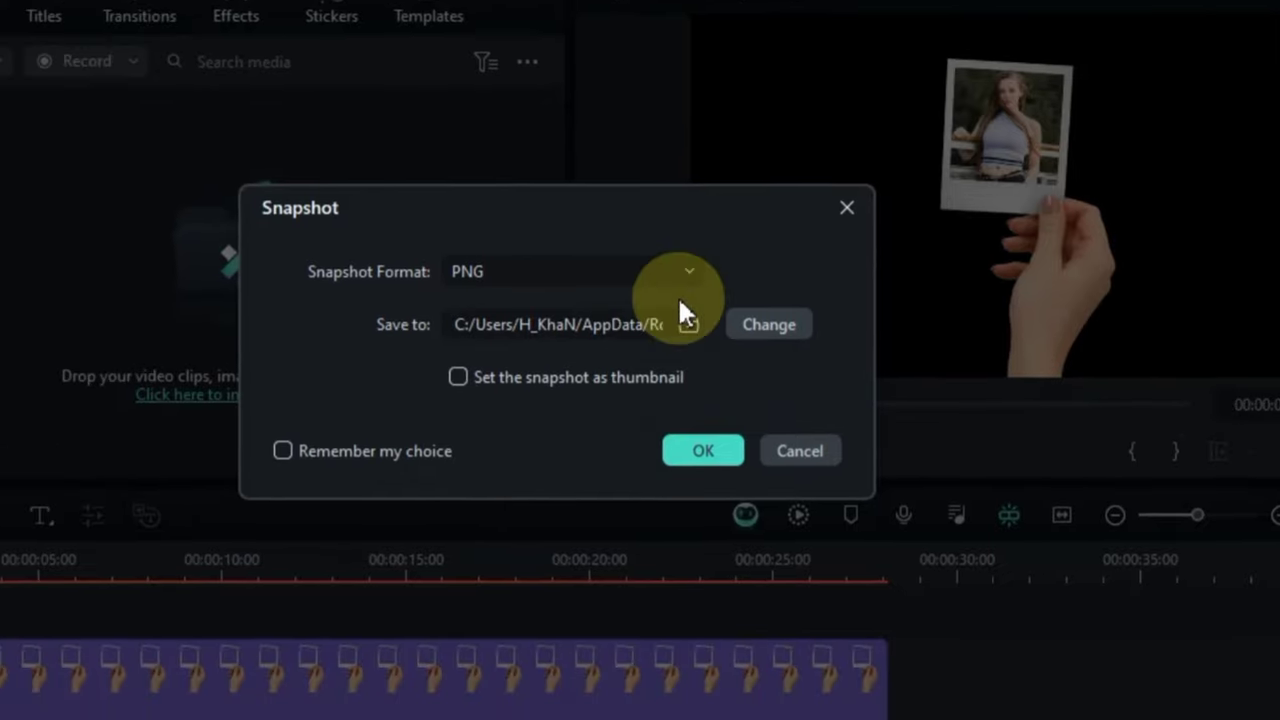
{"action": "left_click", "coordinate": [550, 272]}
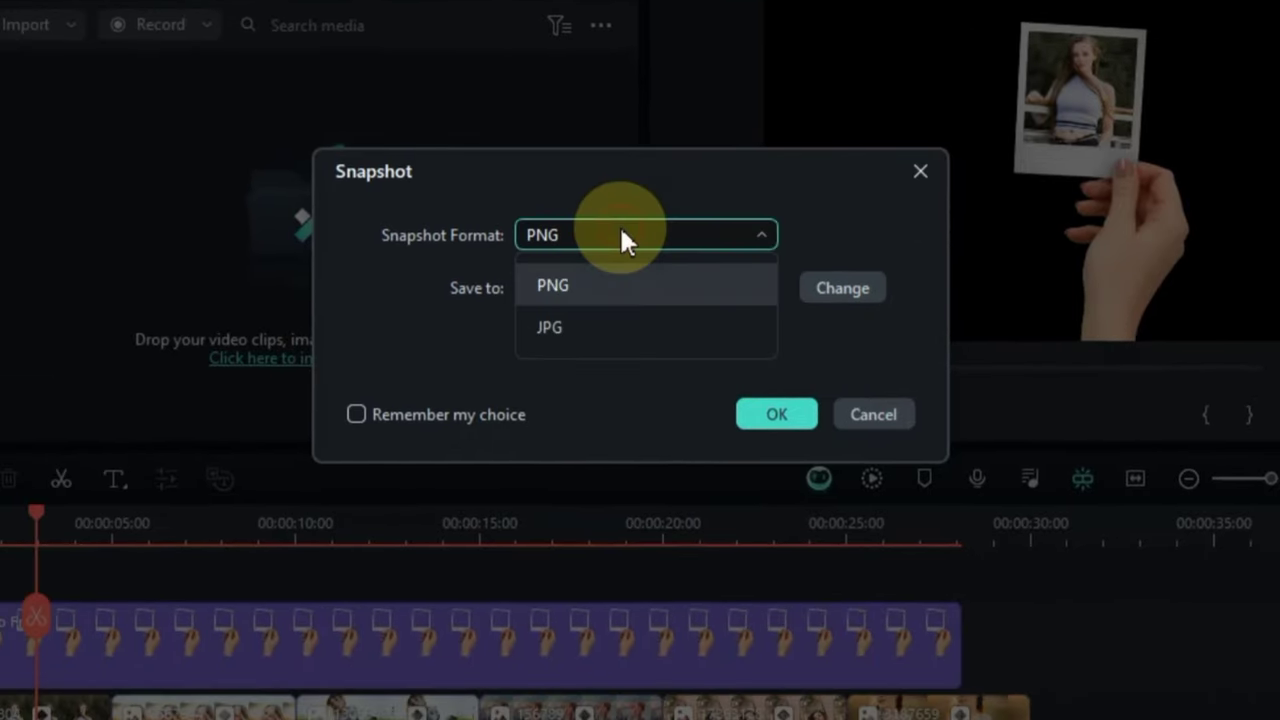
{"action": "left_click", "coordinate": [597, 291]}
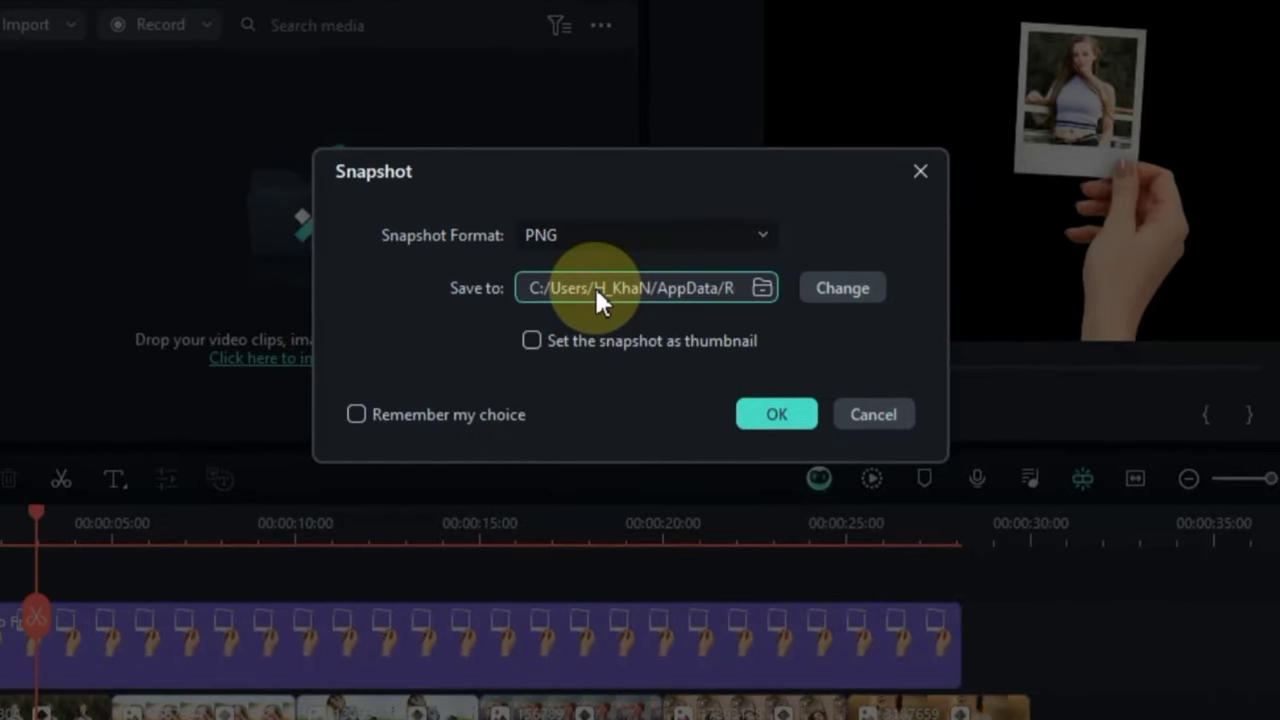
{"action": "left_click", "coordinate": [762, 419]}
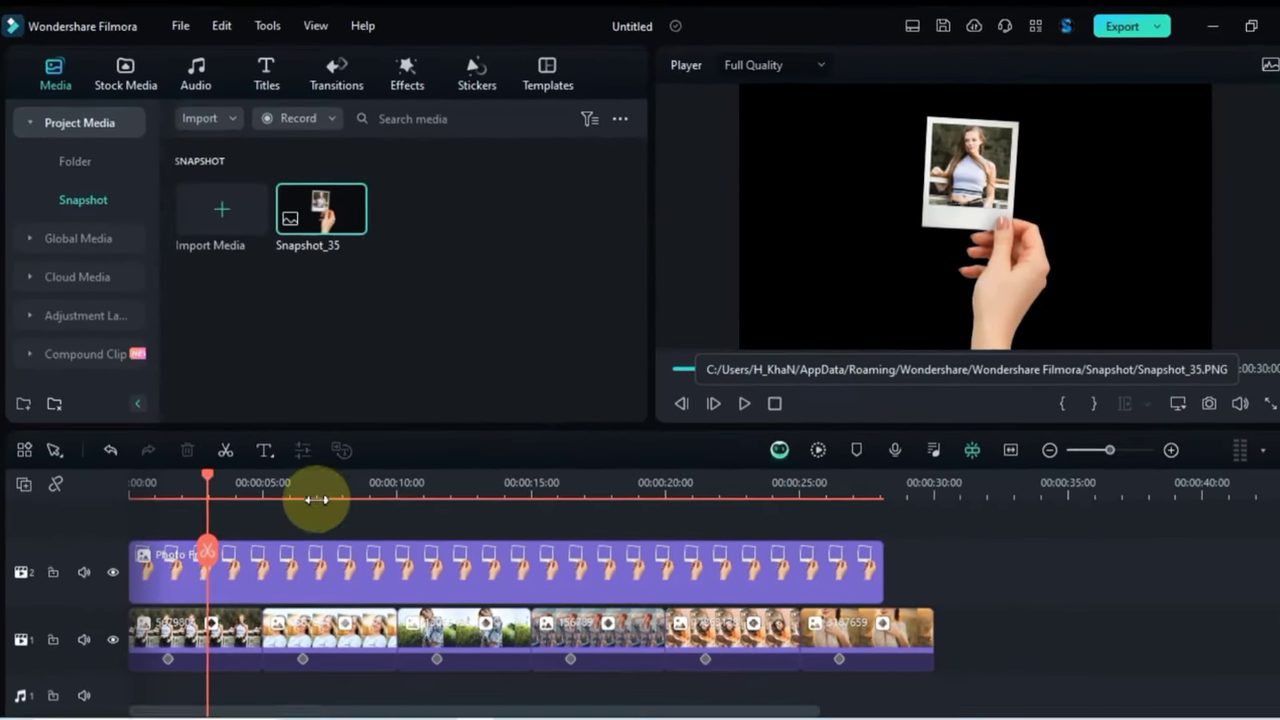
Capture PNG snapshots of the second and third framed photos at 00:00:06:18 and 00:00:12:03.
{"action": "left_click", "coordinate": [313, 518]}
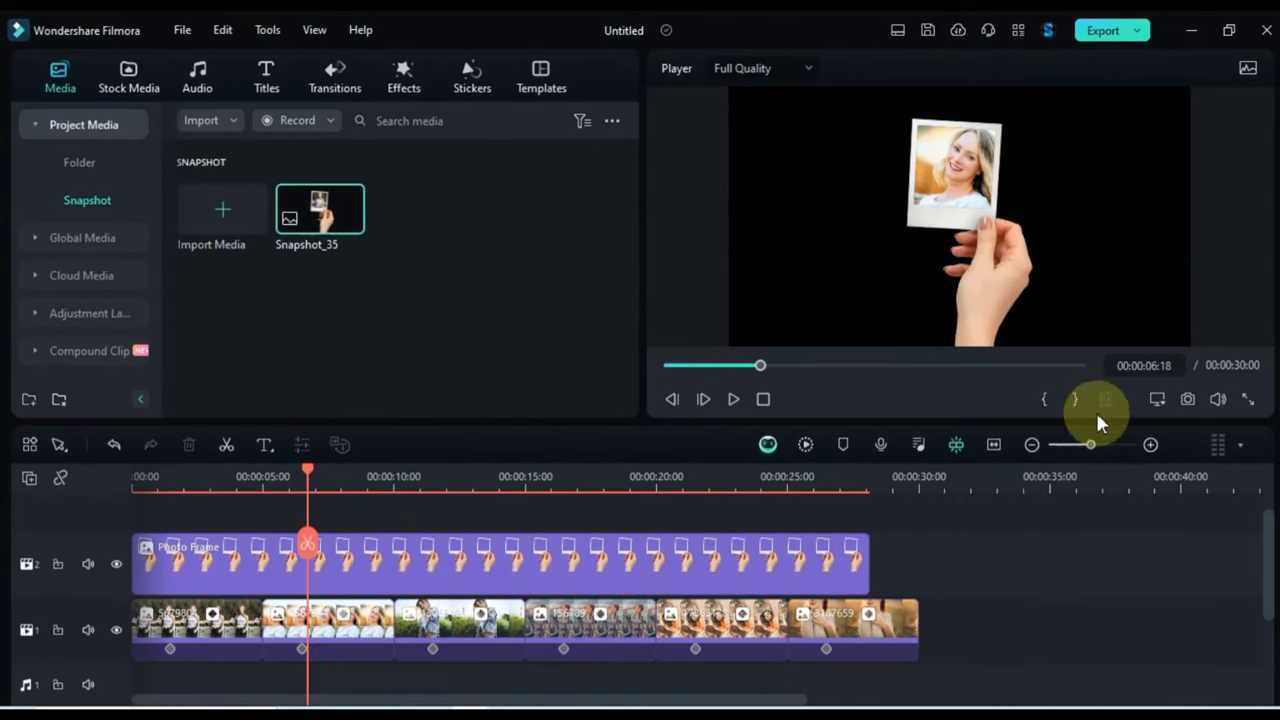
{"action": "left_click", "coordinate": [1187, 399]}
{"action": "left_click", "coordinate": [738, 399]}
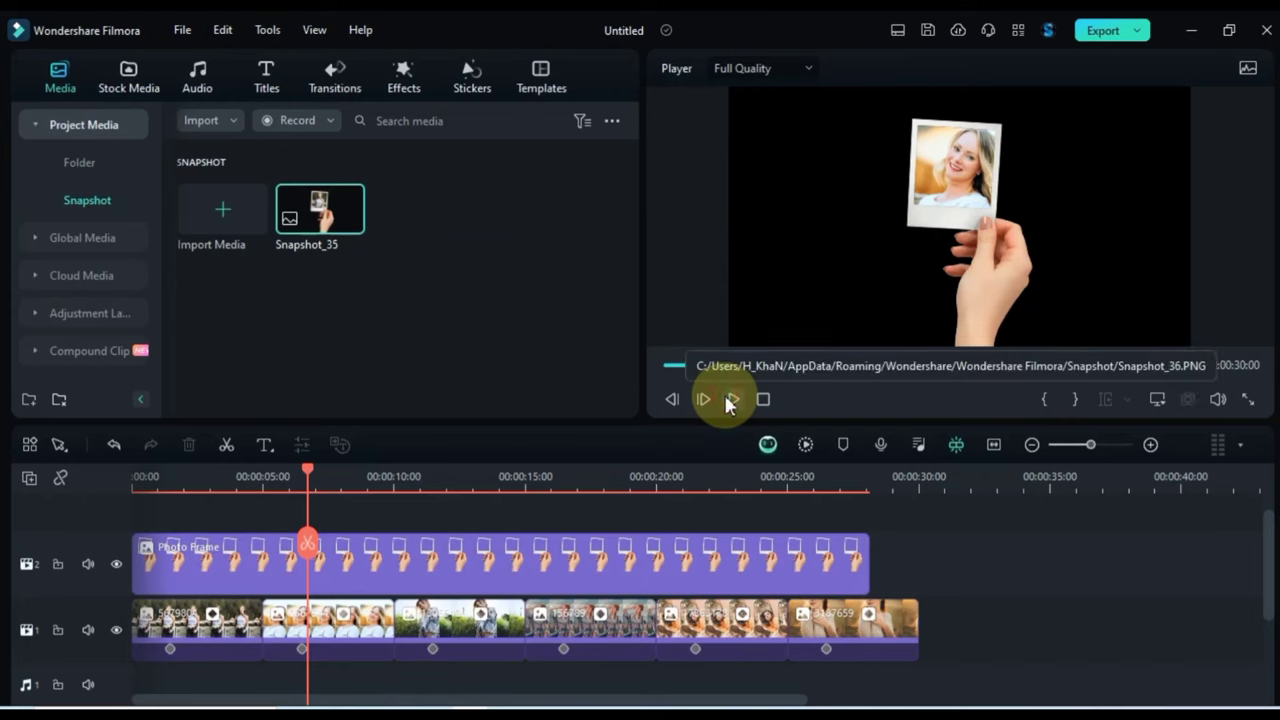
{"action": "left_click", "coordinate": [450, 477]}
{"action": "left_click", "coordinate": [1187, 399]}
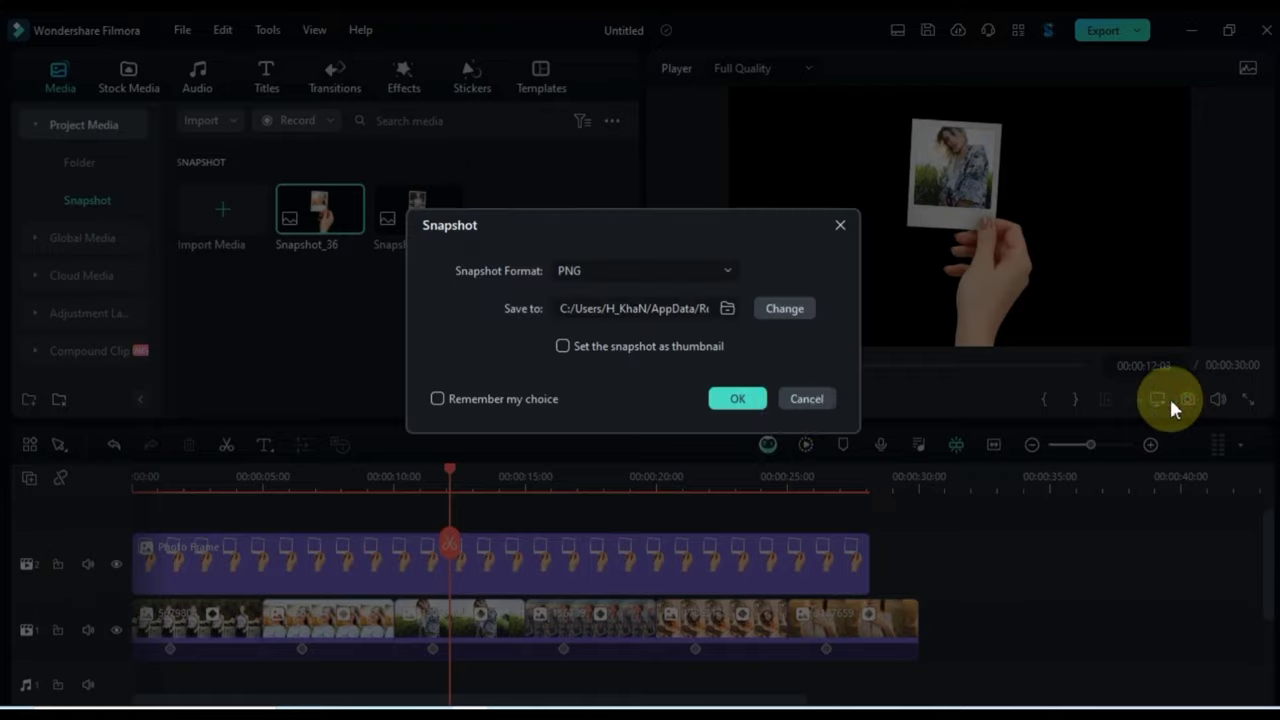
{"action": "left_click", "coordinate": [737, 398]}
Capture PNG snapshots of the fourth and fifth framed photos at 00:00:17:04 and 00:00:23:04.
{"action": "left_click", "coordinate": [581, 477]}
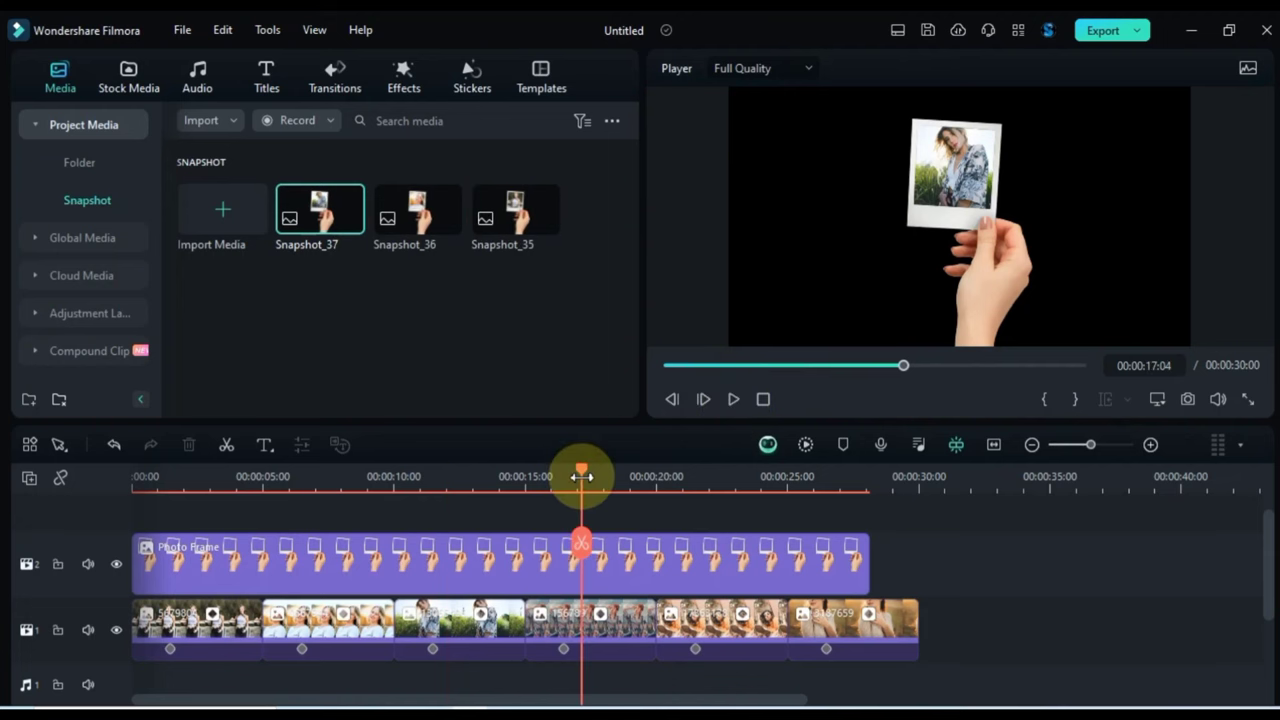
{"action": "left_click", "coordinate": [1187, 399]}
{"action": "left_click", "coordinate": [737, 398]}
{"action": "left_click", "coordinate": [738, 479]}
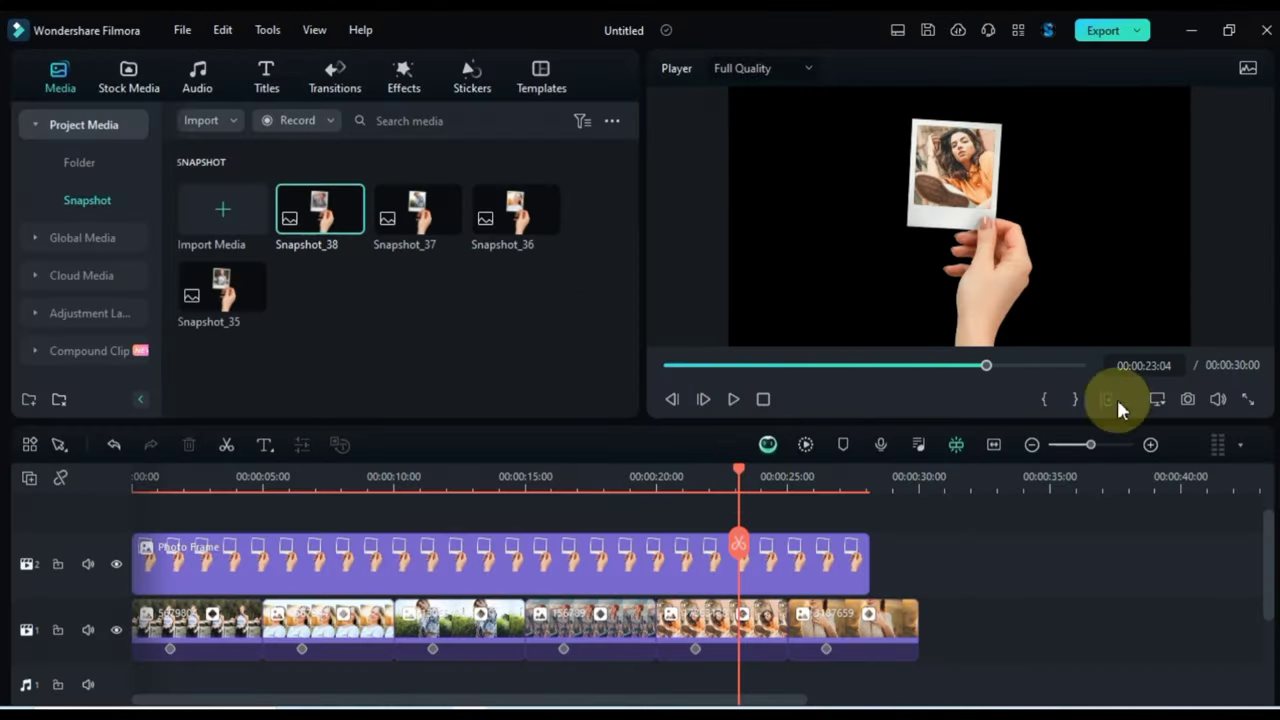
{"action": "left_click", "coordinate": [1187, 399]}
{"action": "left_click", "coordinate": [737, 398]}
Capture a PNG snapshot of the sixth framed photo at 00:00:26:15.
{"action": "left_click", "coordinate": [829, 477]}
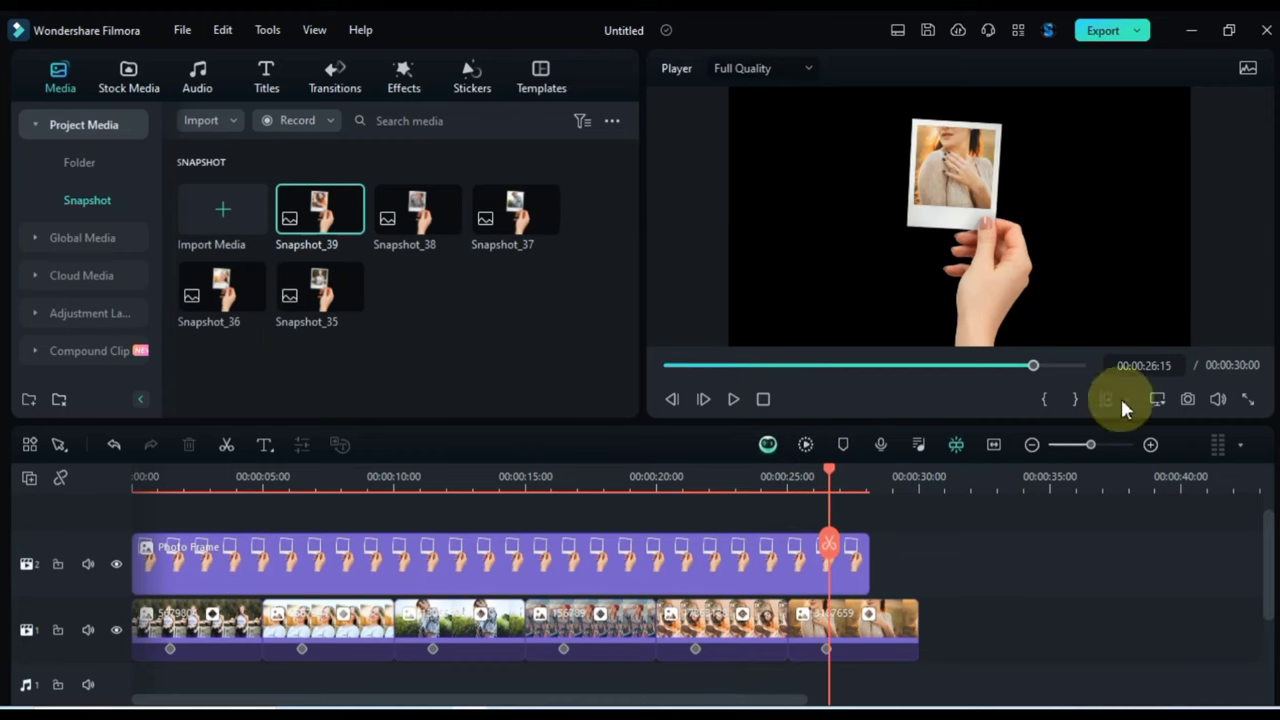
{"action": "left_click", "coordinate": [1187, 399]}
{"action": "left_click", "coordinate": [745, 398]}
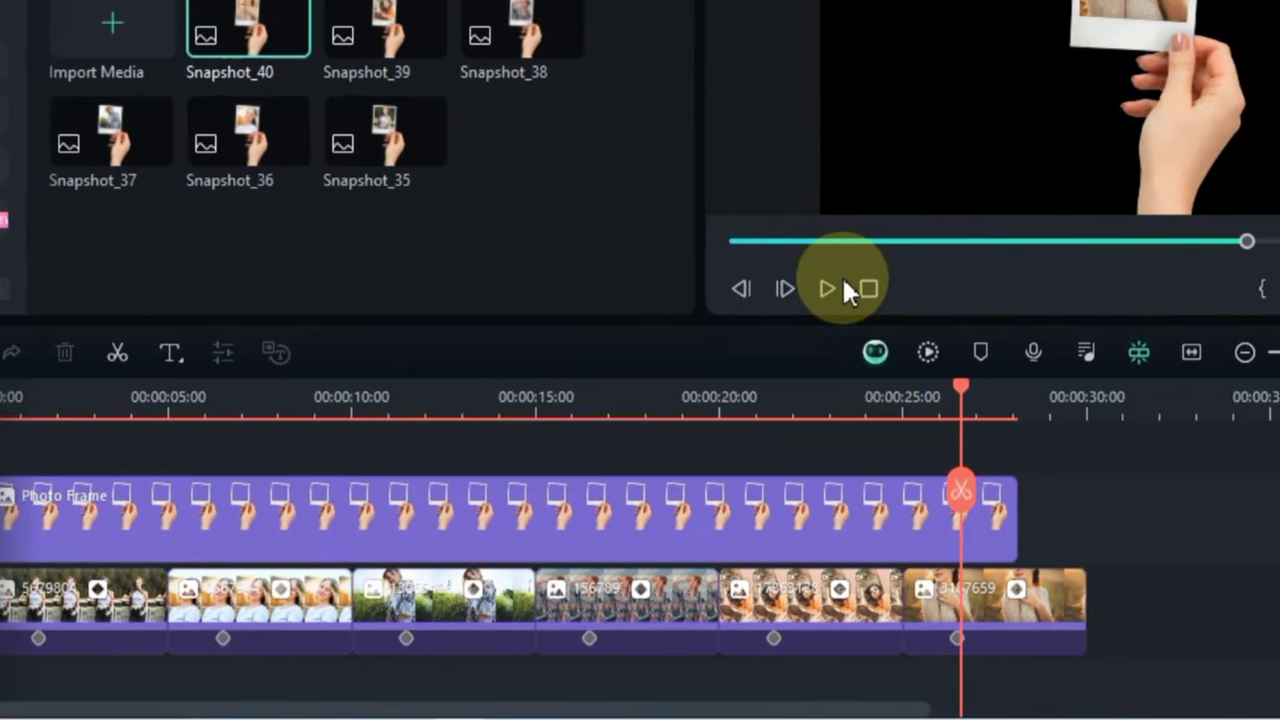
Select the Photo Frame clip and all six portrait clips on the timeline and delete them.
{"action": "left_click_drag", "start_coordinate": [1258, 478], "coordinate": [0, 594]}
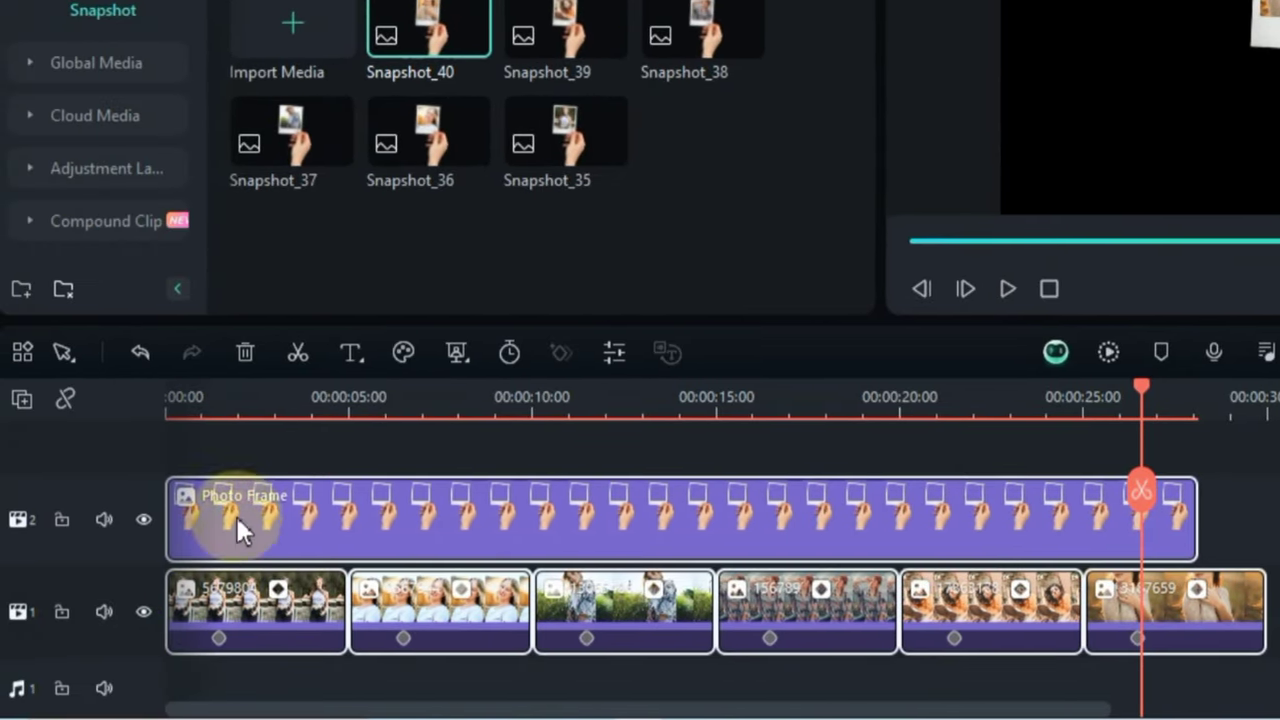
{"action": "right_click", "coordinate": [316, 504]}
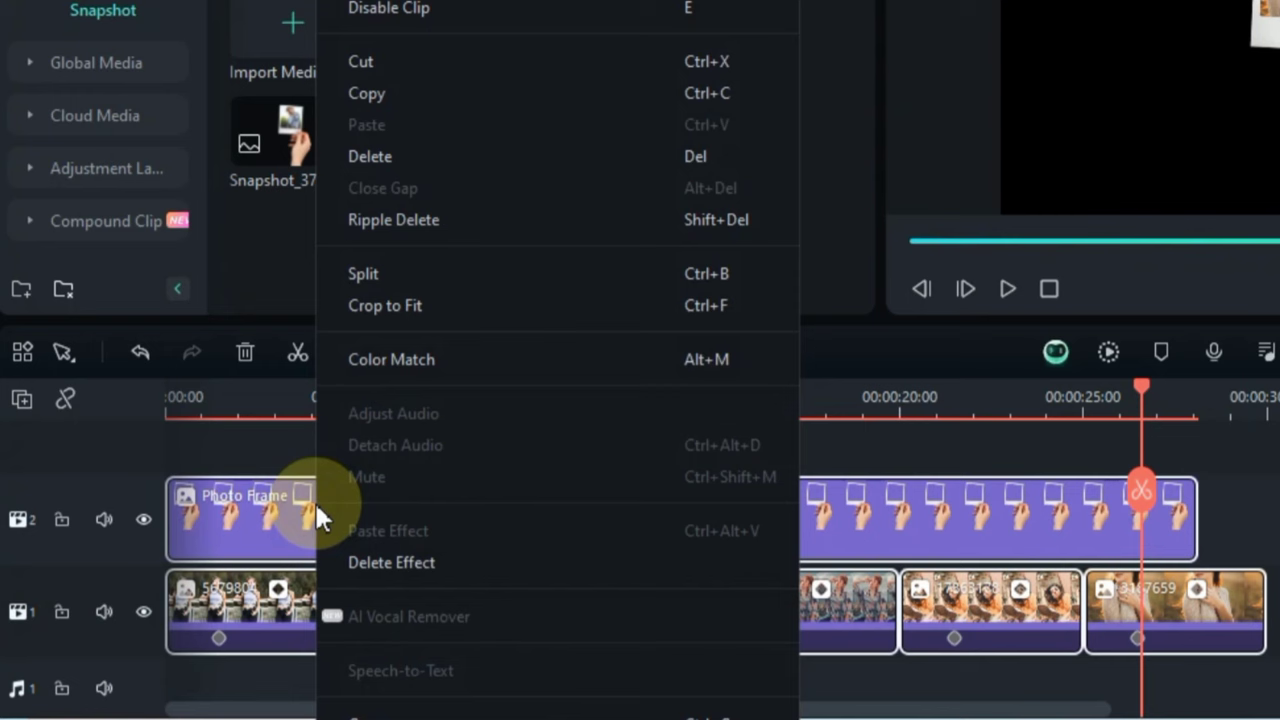
{"action": "left_click", "coordinate": [405, 157]}
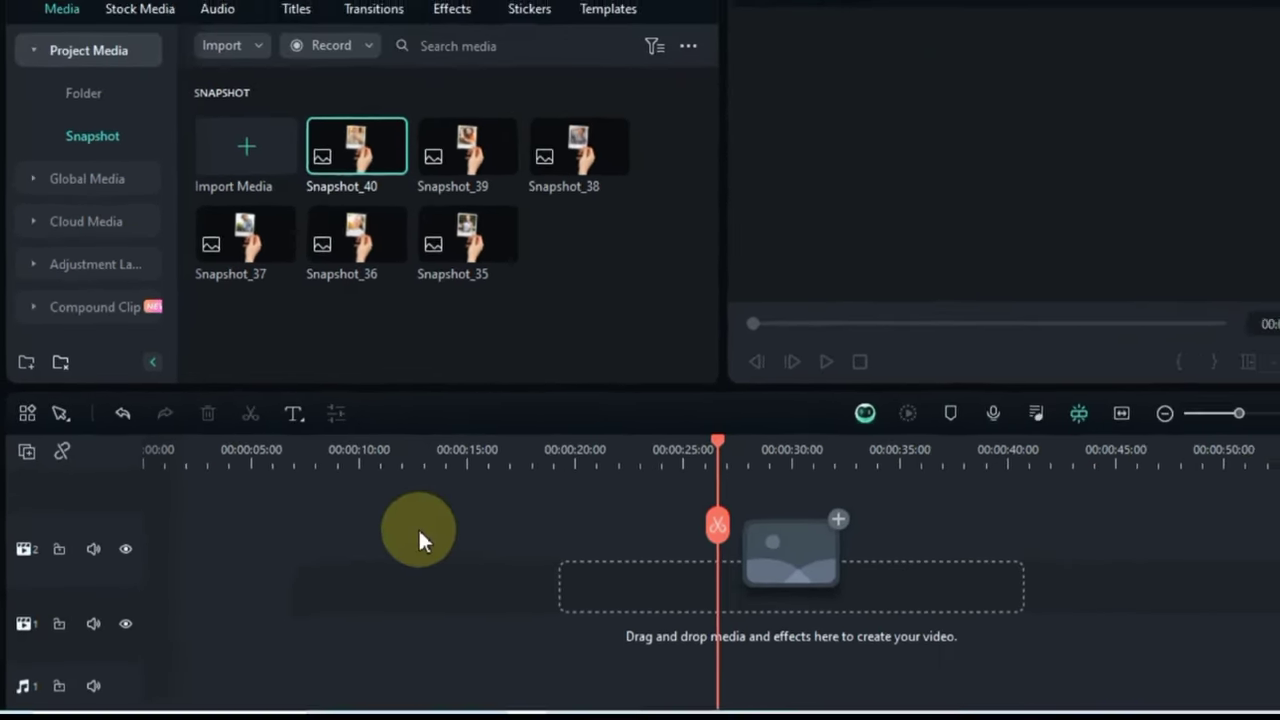
Return to the original photos in Folder and place 156789 at the start of video track 1.
{"action": "left_click", "coordinate": [79, 162]}
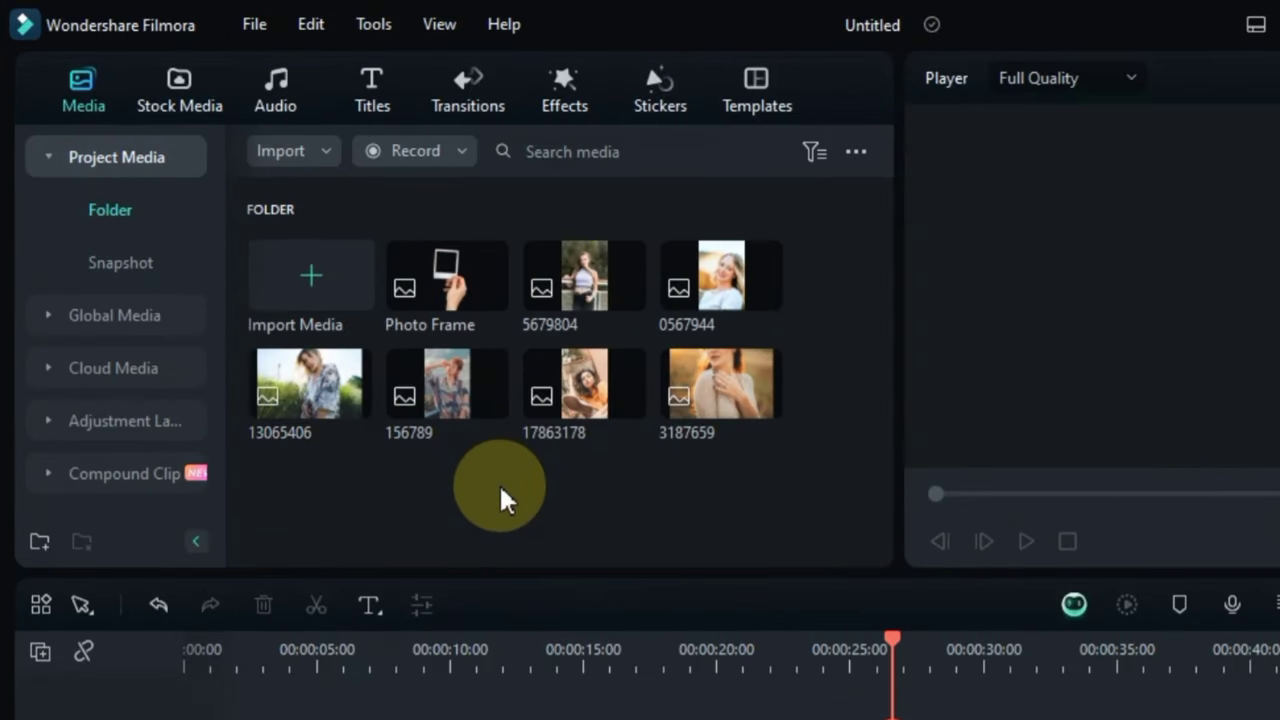
{"action": "left_click_drag", "start_coordinate": [449, 400], "coordinate": [178, 719]}
{"action": "left_click_drag", "start_coordinate": [174, 580], "coordinate": [168, 596]}
{"action": "left_click", "coordinate": [225, 419]}
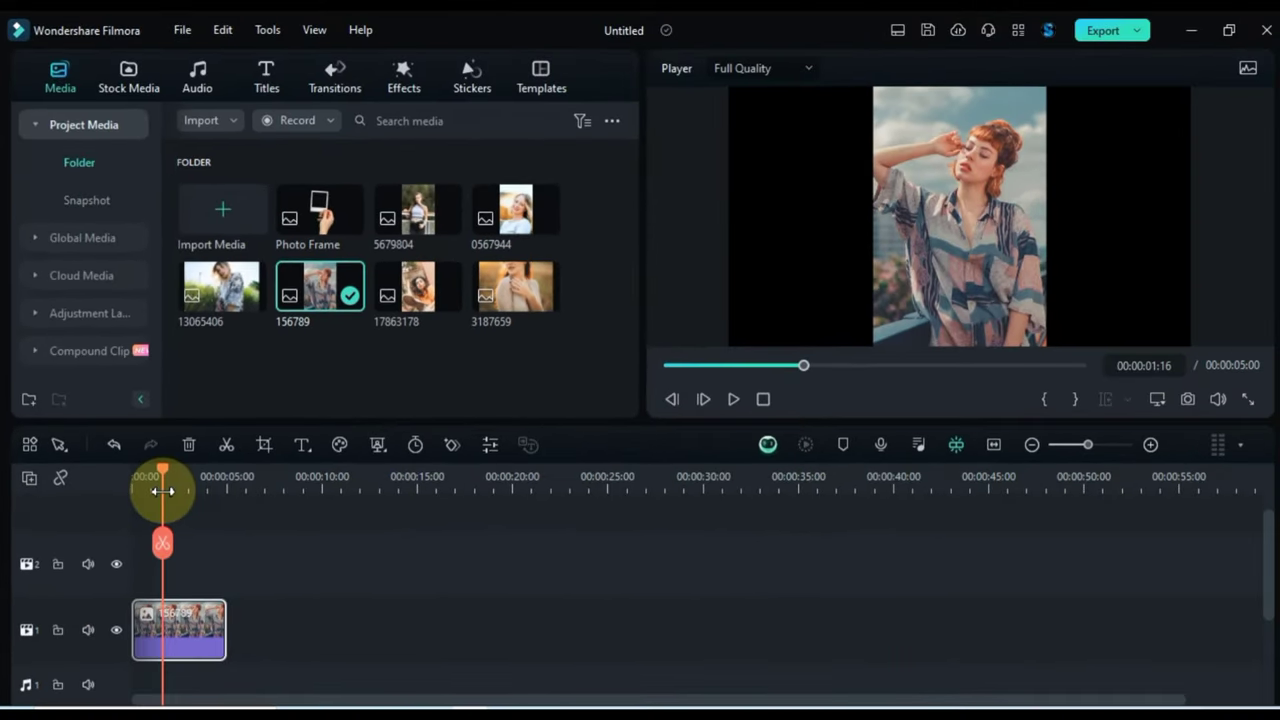
Crop the 156789 clip to a 16:9 ratio, framing the woman's face and raised arm.
{"action": "left_click_drag", "start_coordinate": [168, 466], "coordinate": [231, 473]}
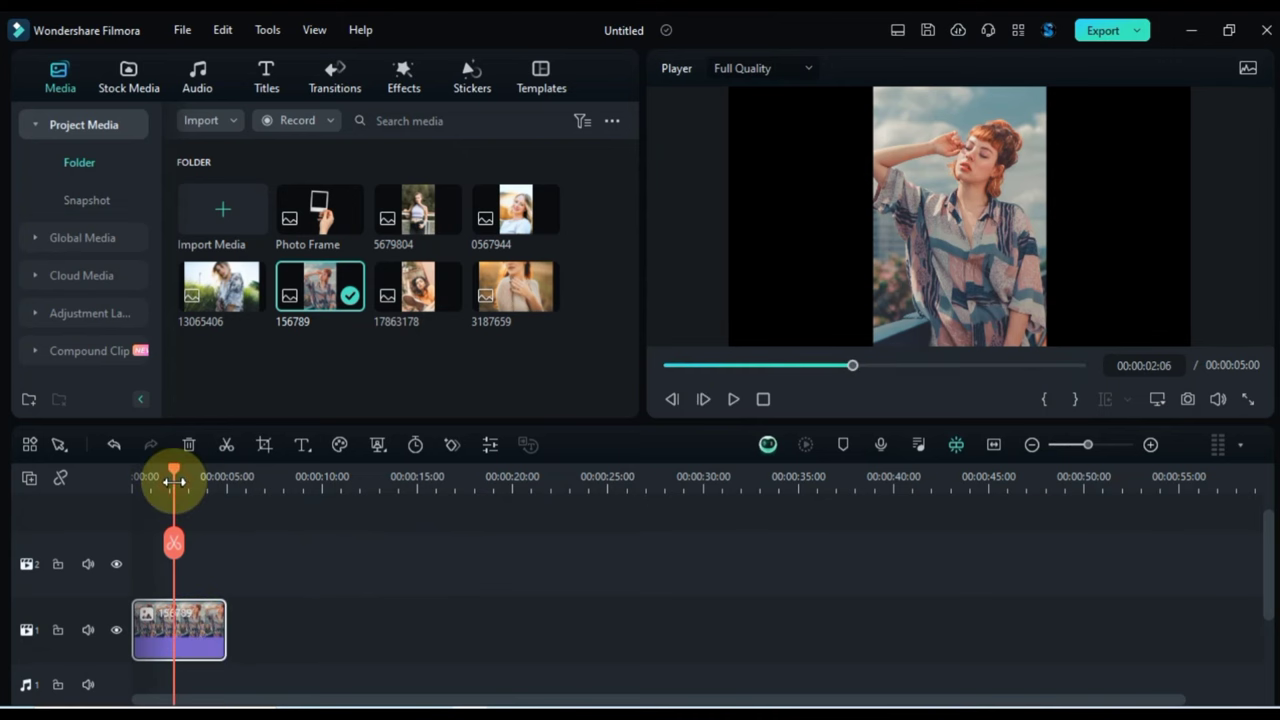
{"action": "left_click", "coordinate": [266, 444]}
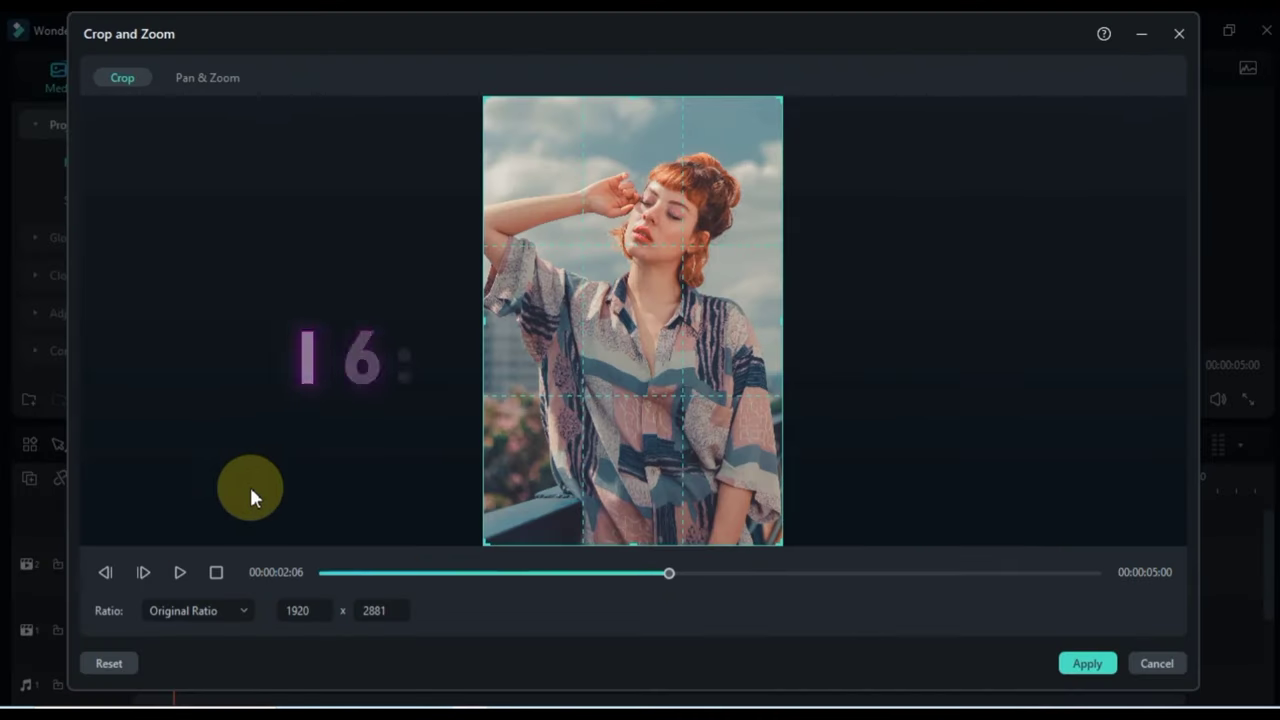
{"action": "left_click", "coordinate": [197, 612]}
{"action": "left_click", "coordinate": [223, 368]}
{"action": "left_click_drag", "start_coordinate": [697, 332], "coordinate": [734, 243]}
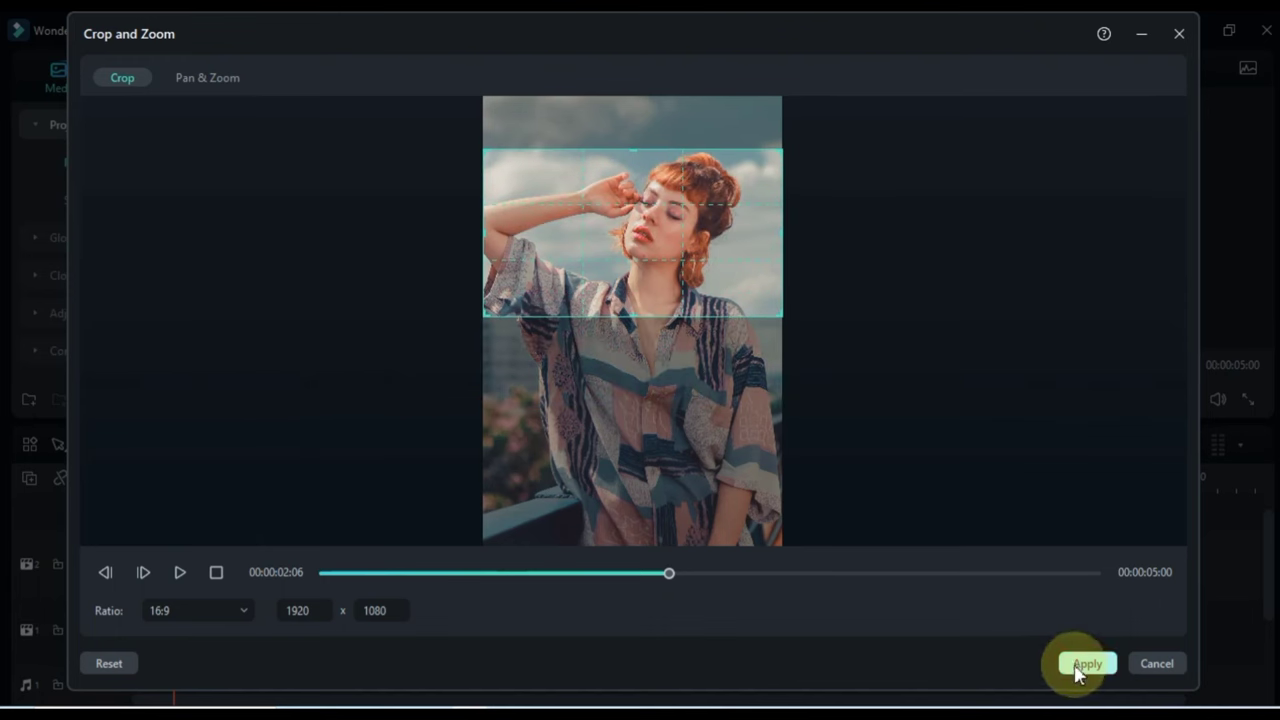
{"action": "left_click", "coordinate": [1080, 668]}
{"action": "left_click", "coordinate": [254, 568]}
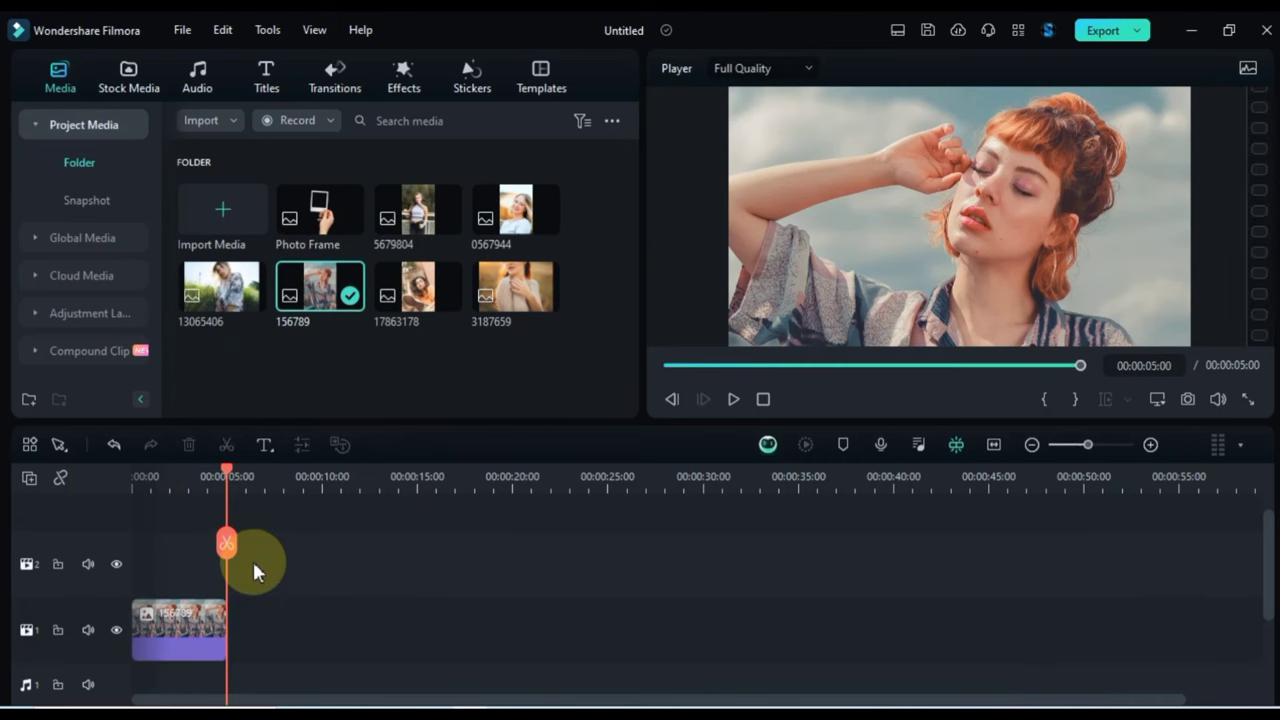
Add photo 0567944 after the first clip on track 1 and crop it to 16:9 around the face.
{"action": "left_click_drag", "start_coordinate": [516, 210], "coordinate": [250, 620]}
{"action": "left_click", "coordinate": [263, 444]}
{"action": "left_click", "coordinate": [198, 612]}
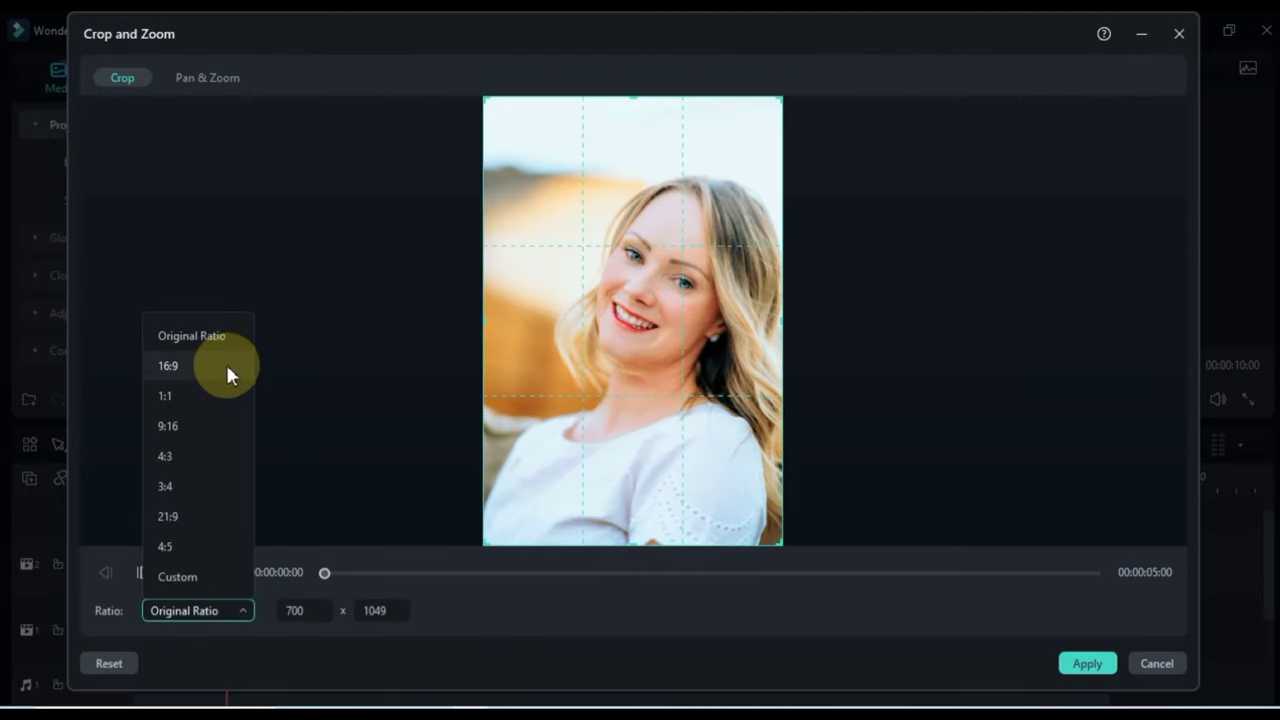
{"action": "left_click", "coordinate": [229, 366]}
{"action": "left_click_drag", "start_coordinate": [697, 325], "coordinate": [697, 315]}
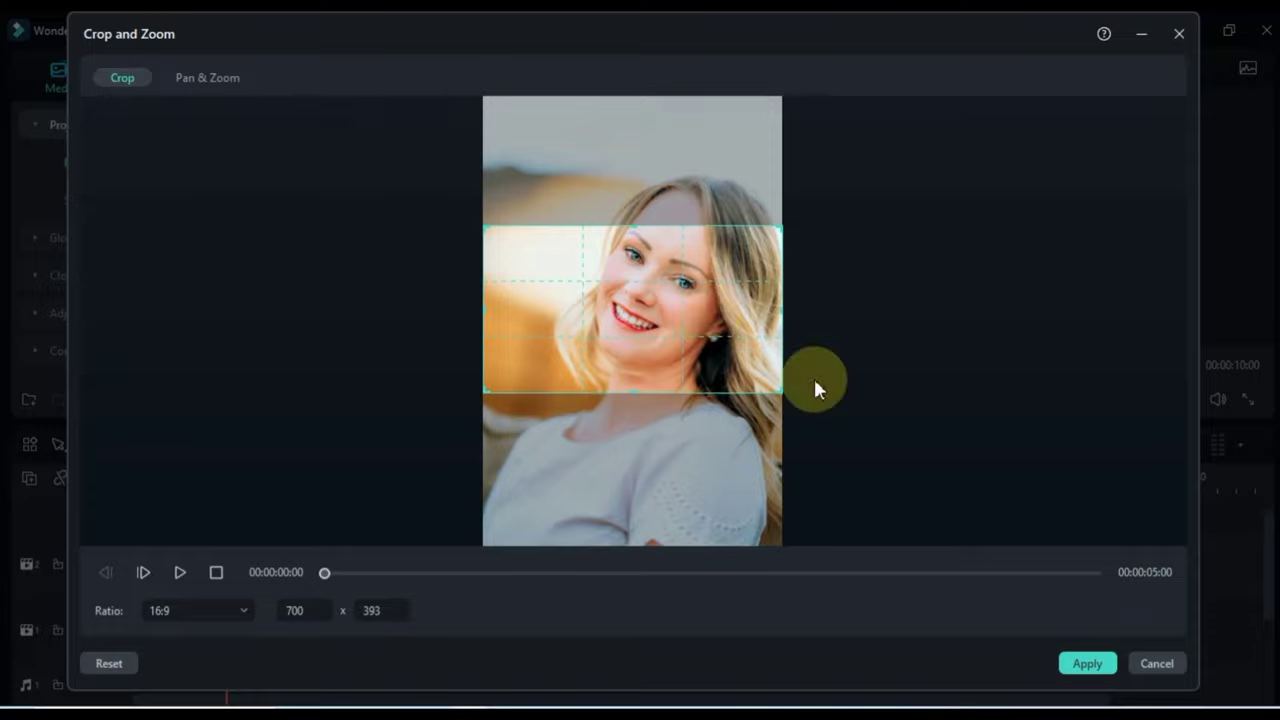
{"action": "left_click", "coordinate": [1081, 664]}
{"action": "left_click", "coordinate": [344, 530]}
Add photo 3187659 as the third clip on track 1 and crop it to 16:9.
{"action": "left_click_drag", "start_coordinate": [519, 287], "coordinate": [332, 610]}
{"action": "left_click", "coordinate": [363, 466]}
{"action": "left_click", "coordinate": [263, 444]}
{"action": "left_click", "coordinate": [205, 608]}
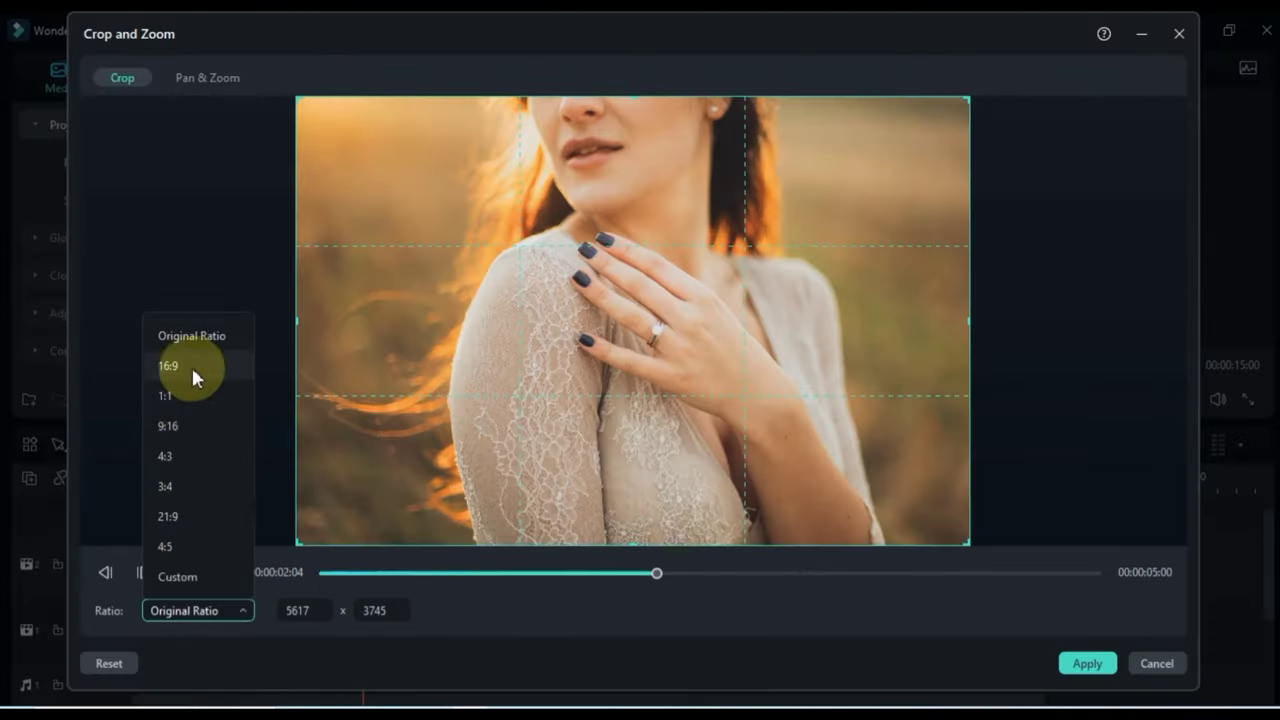
{"action": "left_click", "coordinate": [191, 368]}
{"action": "left_click", "coordinate": [1085, 663]}
{"action": "left_click", "coordinate": [501, 613]}
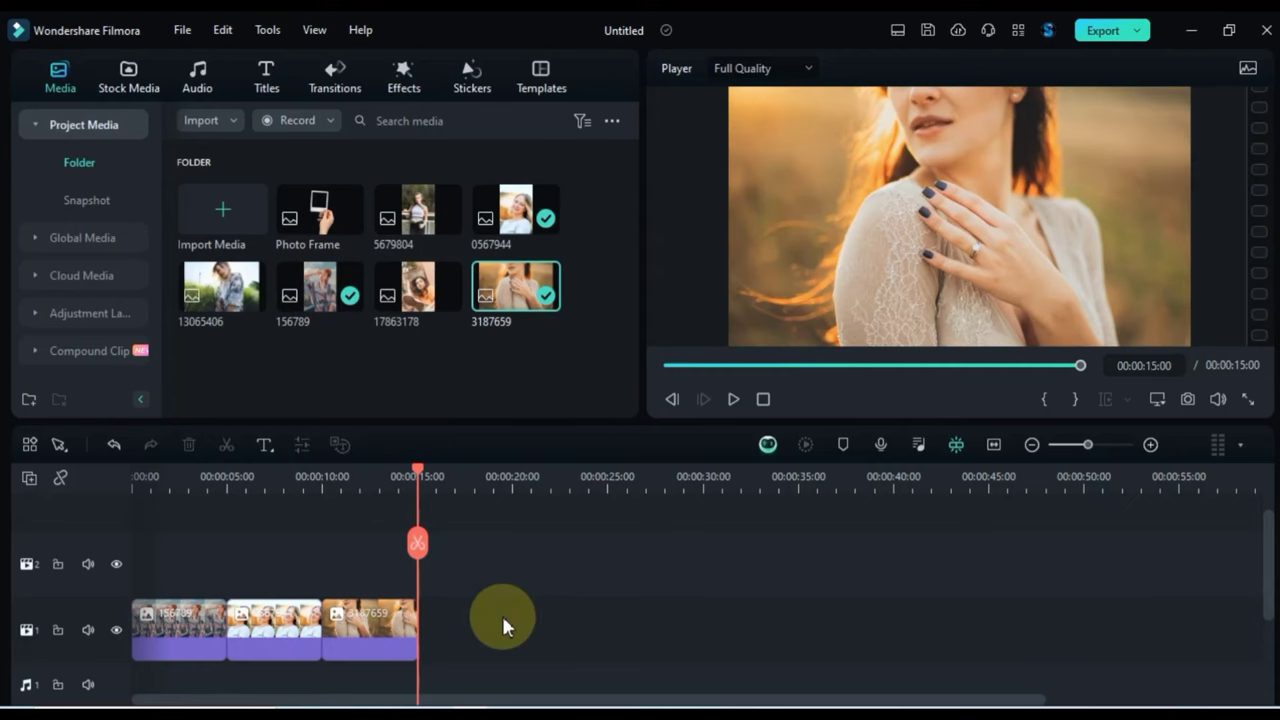
Add photo 17863178 as the fourth clip on track 1 and crop it to 16:9 around the face.
{"action": "left_click_drag", "start_coordinate": [411, 331], "coordinate": [448, 616]}
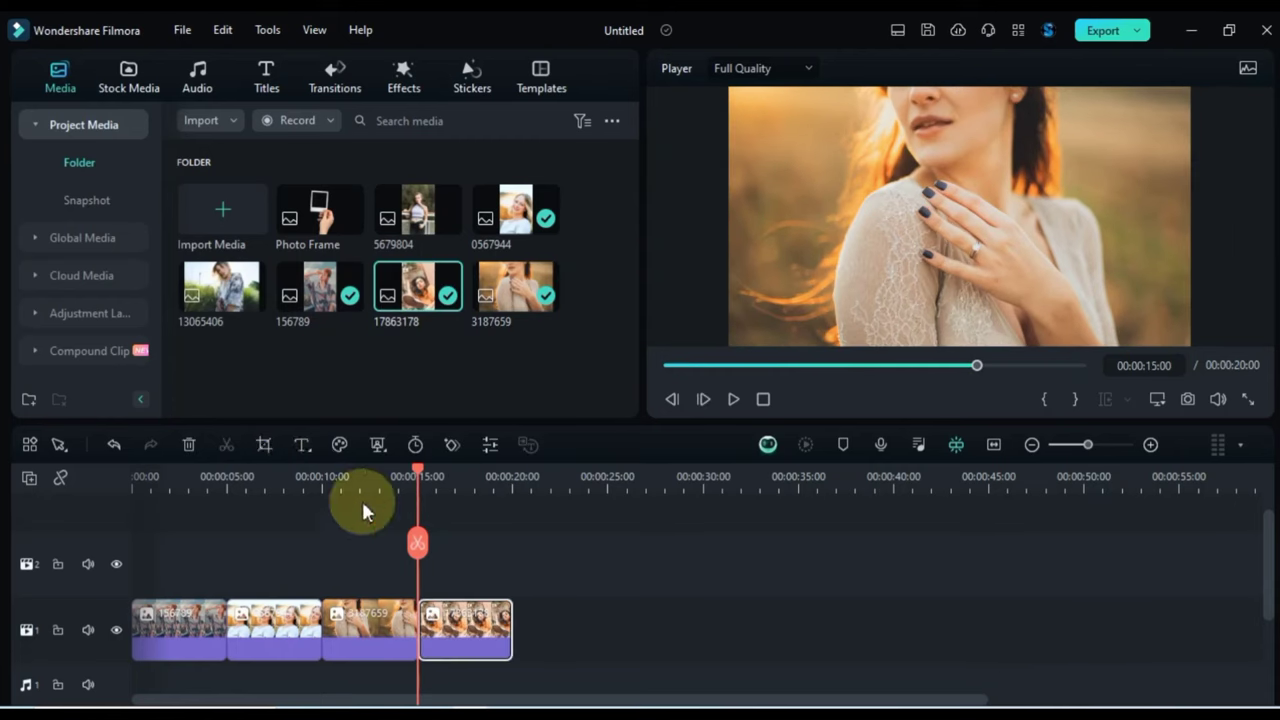
{"action": "left_click", "coordinate": [263, 444]}
{"action": "left_click", "coordinate": [205, 610]}
{"action": "left_click", "coordinate": [219, 368]}
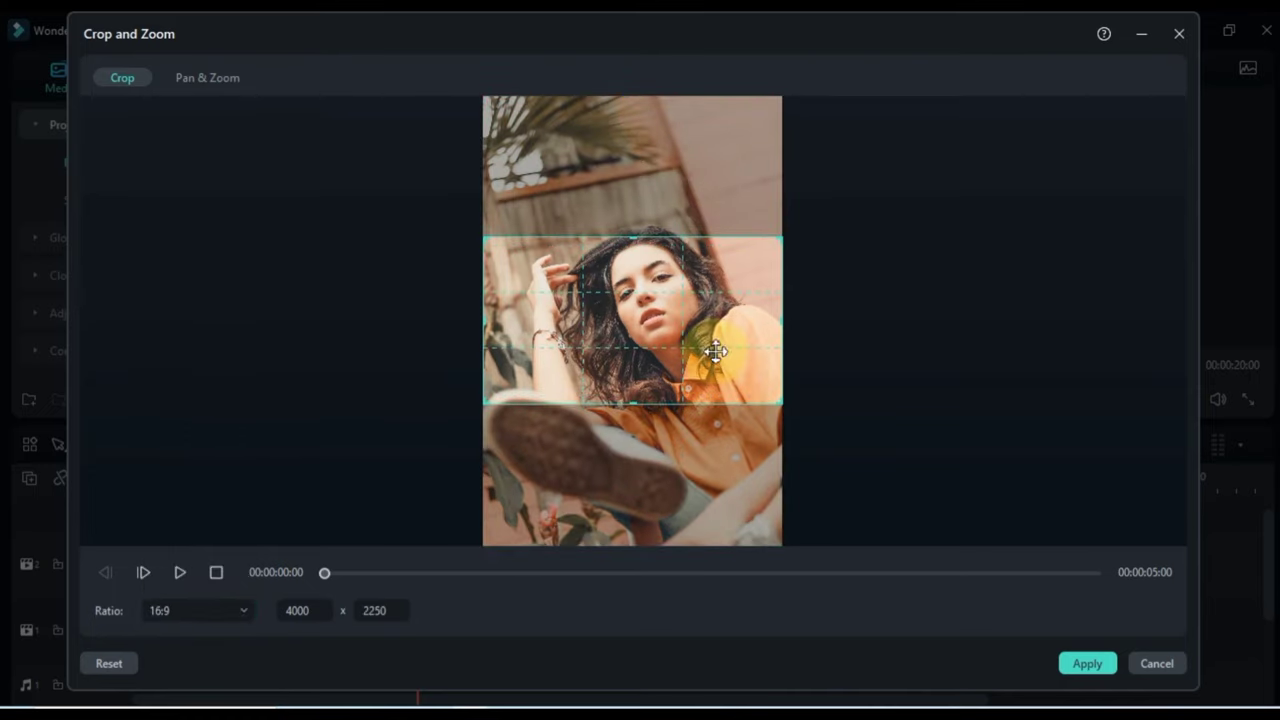
{"action": "left_click", "coordinate": [1085, 663]}
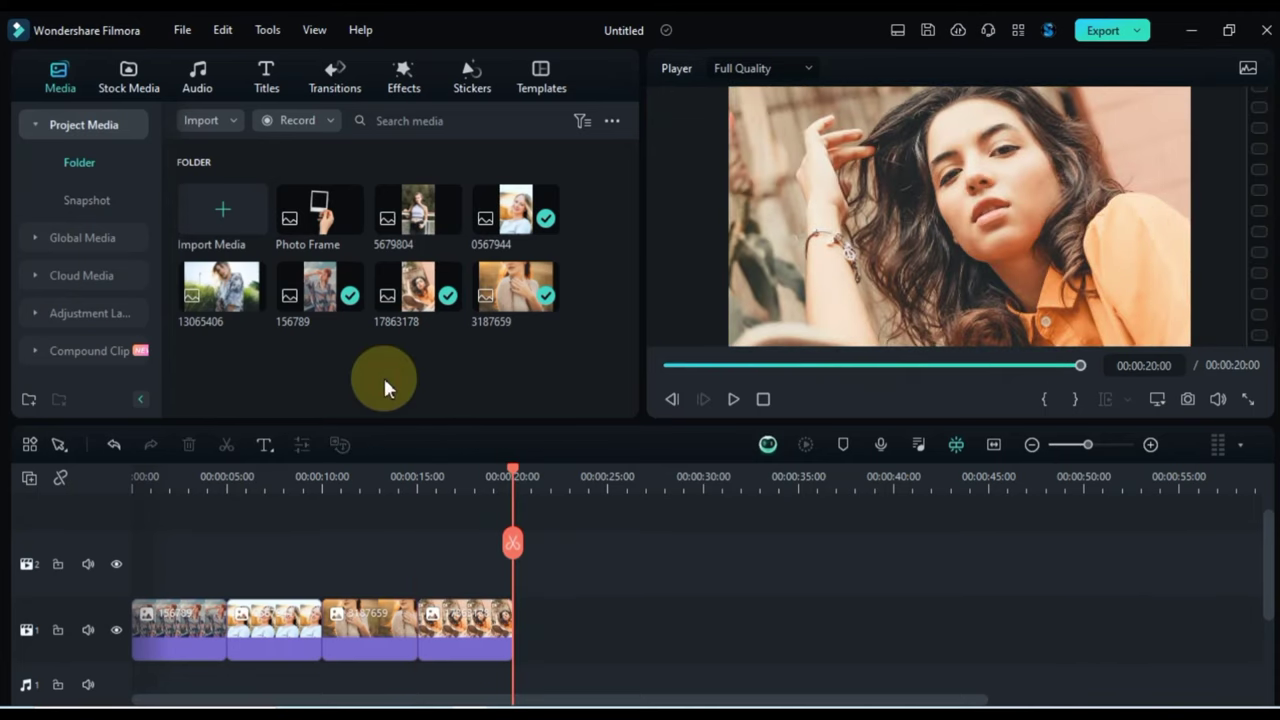
Add photo 13065406 as the fifth clip on track 1 and crop it to 16:9, keeping the upper part.
{"action": "left_click_drag", "start_coordinate": [222, 290], "coordinate": [532, 625]}
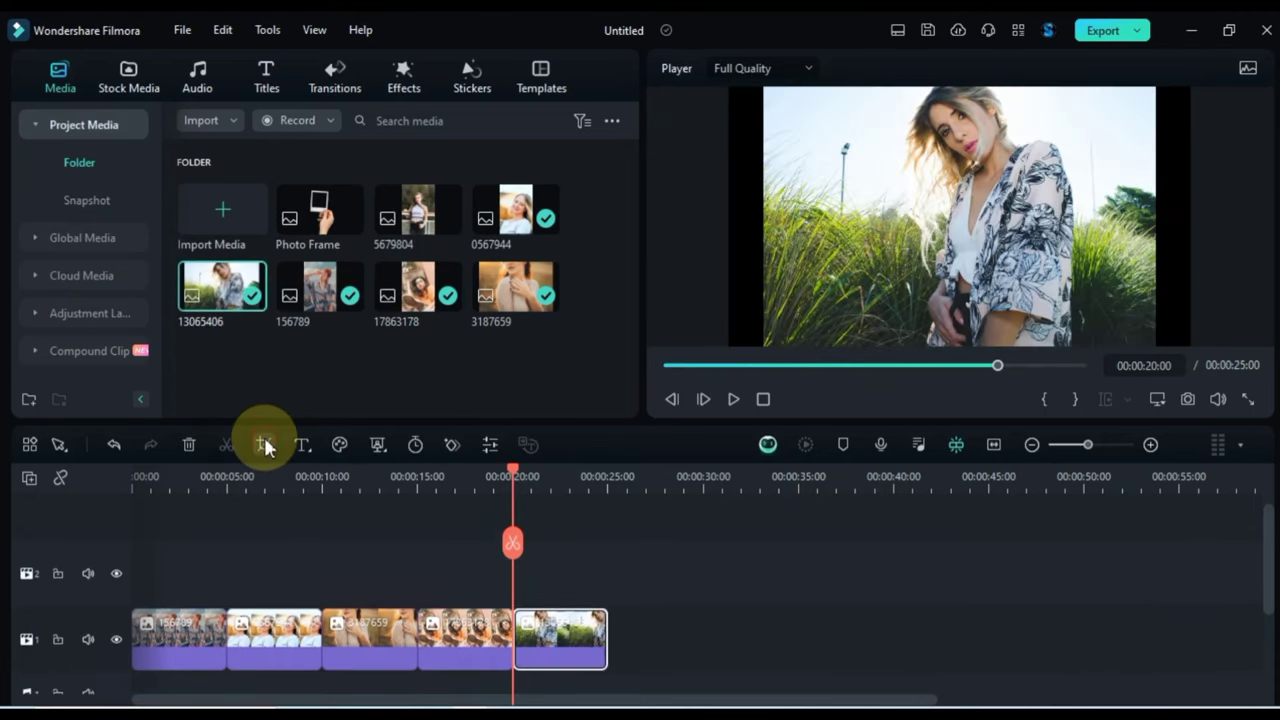
{"action": "left_click", "coordinate": [263, 444]}
{"action": "left_click", "coordinate": [205, 606]}
{"action": "left_click", "coordinate": [216, 367]}
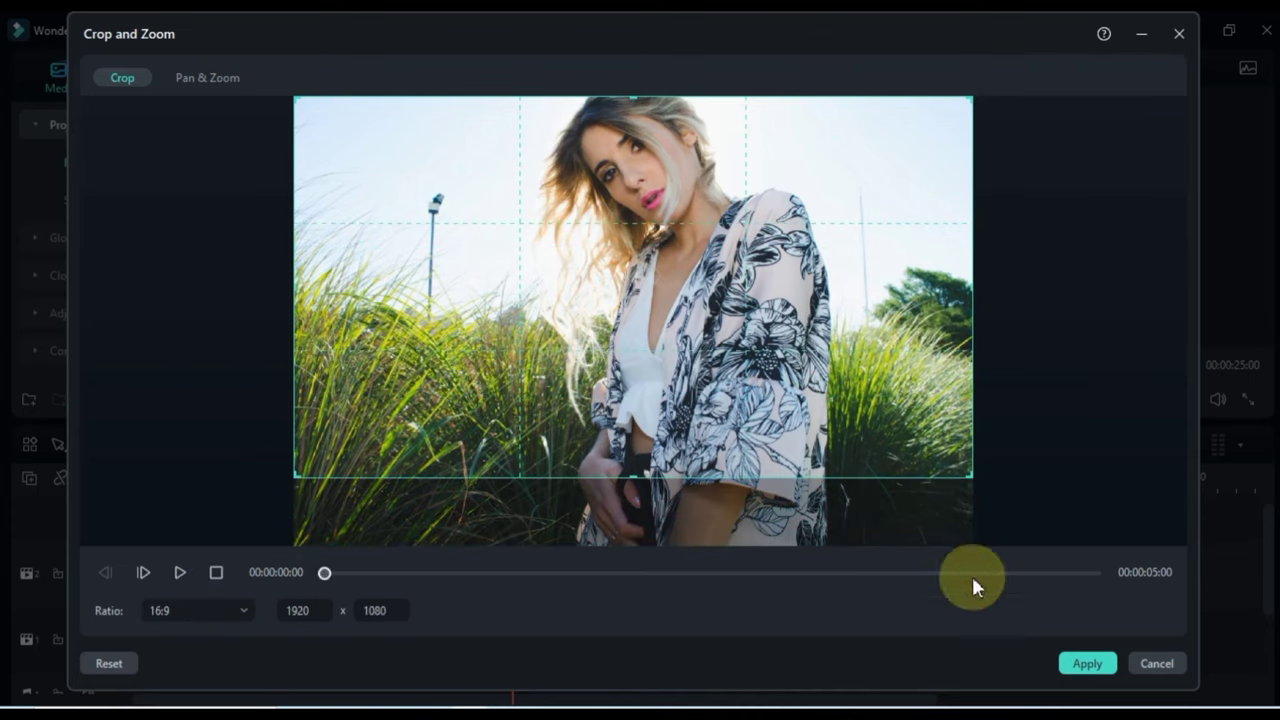
{"action": "left_click", "coordinate": [1091, 665]}
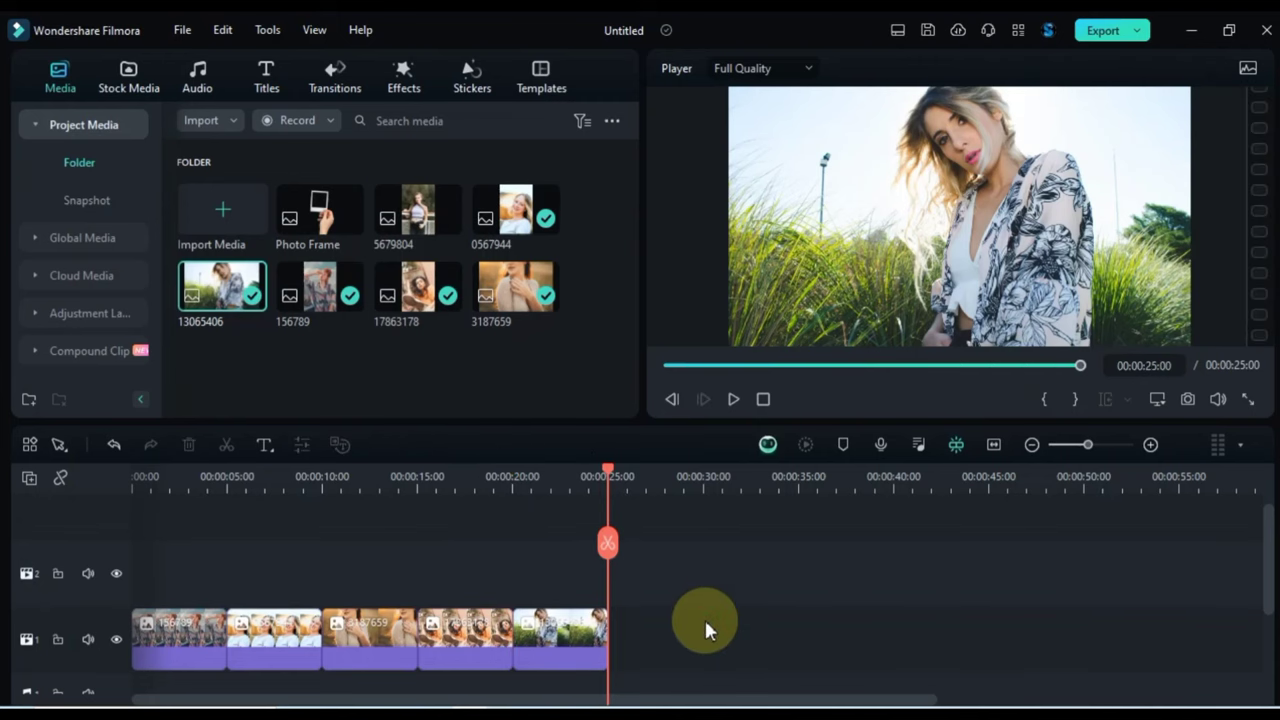
Add photo 5679804 as the sixth clip on track 1 and crop it to 16:9 around the head and shoulders.
{"action": "left_click_drag", "start_coordinate": [447, 237], "coordinate": [640, 640]}
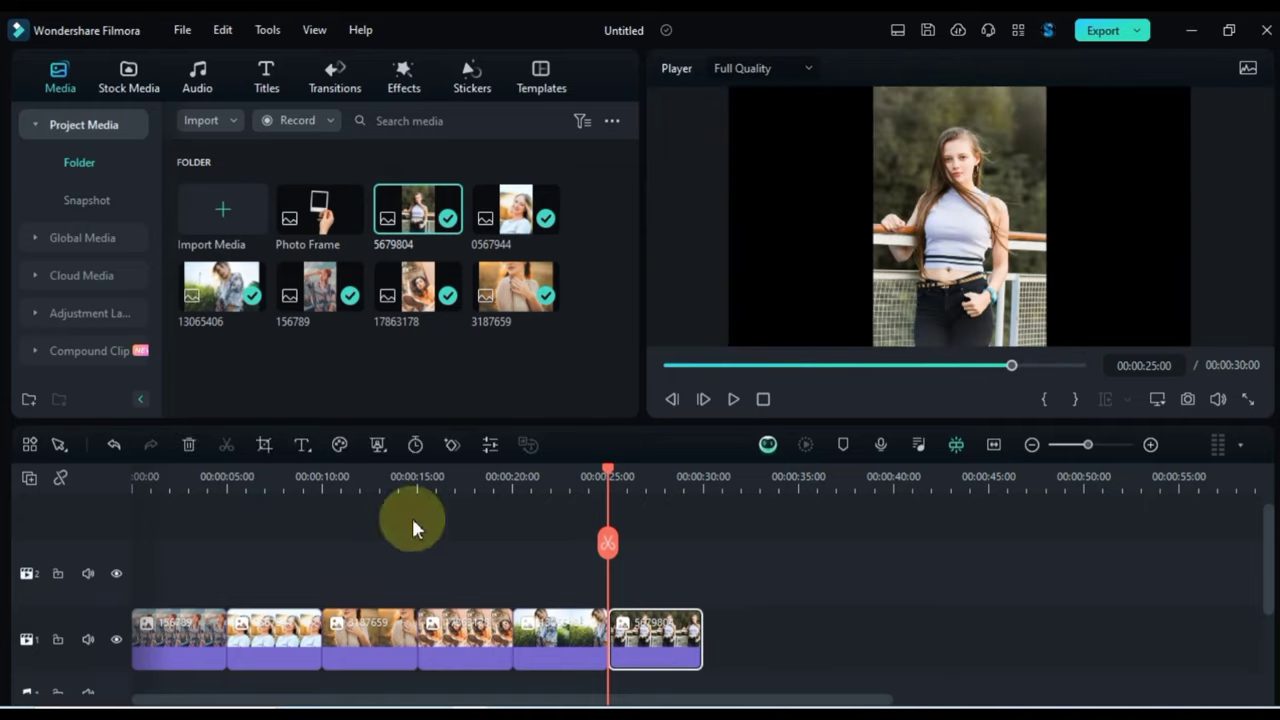
{"action": "left_click", "coordinate": [273, 443]}
{"action": "left_click", "coordinate": [213, 612]}
{"action": "left_click", "coordinate": [215, 366]}
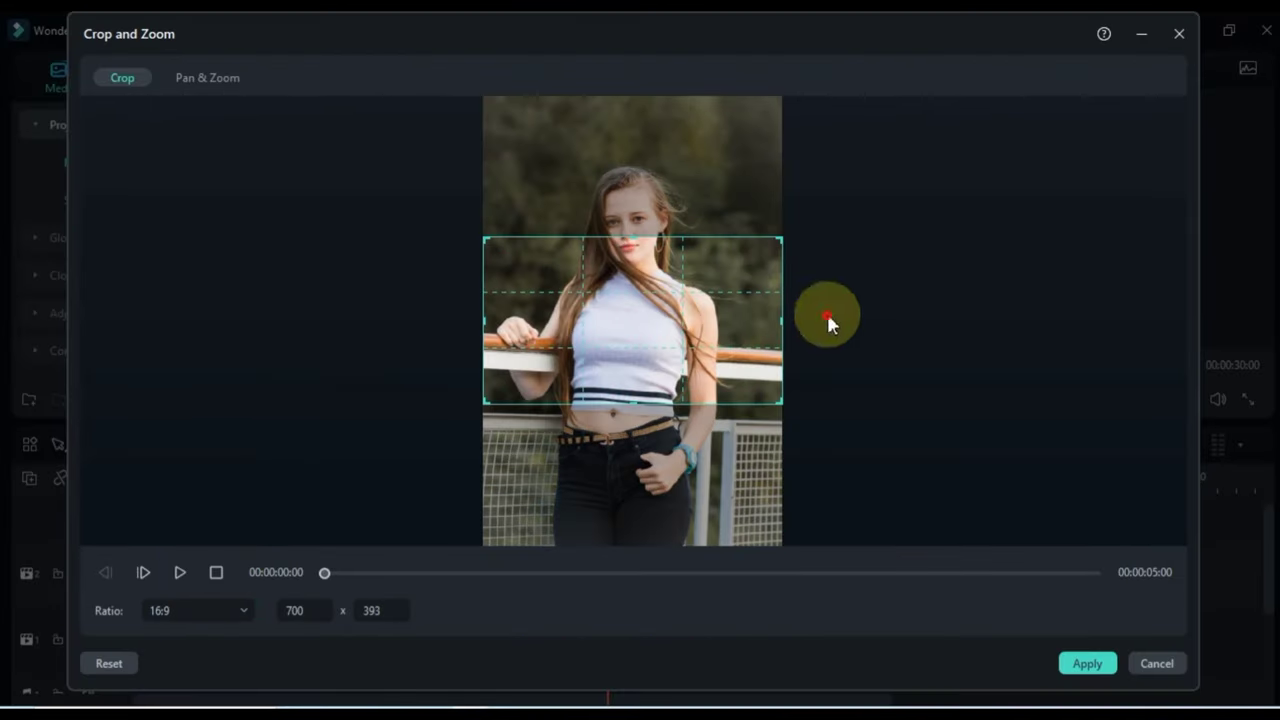
{"action": "left_click_drag", "start_coordinate": [762, 320], "coordinate": [737, 252]}
{"action": "left_click", "coordinate": [1087, 663]}
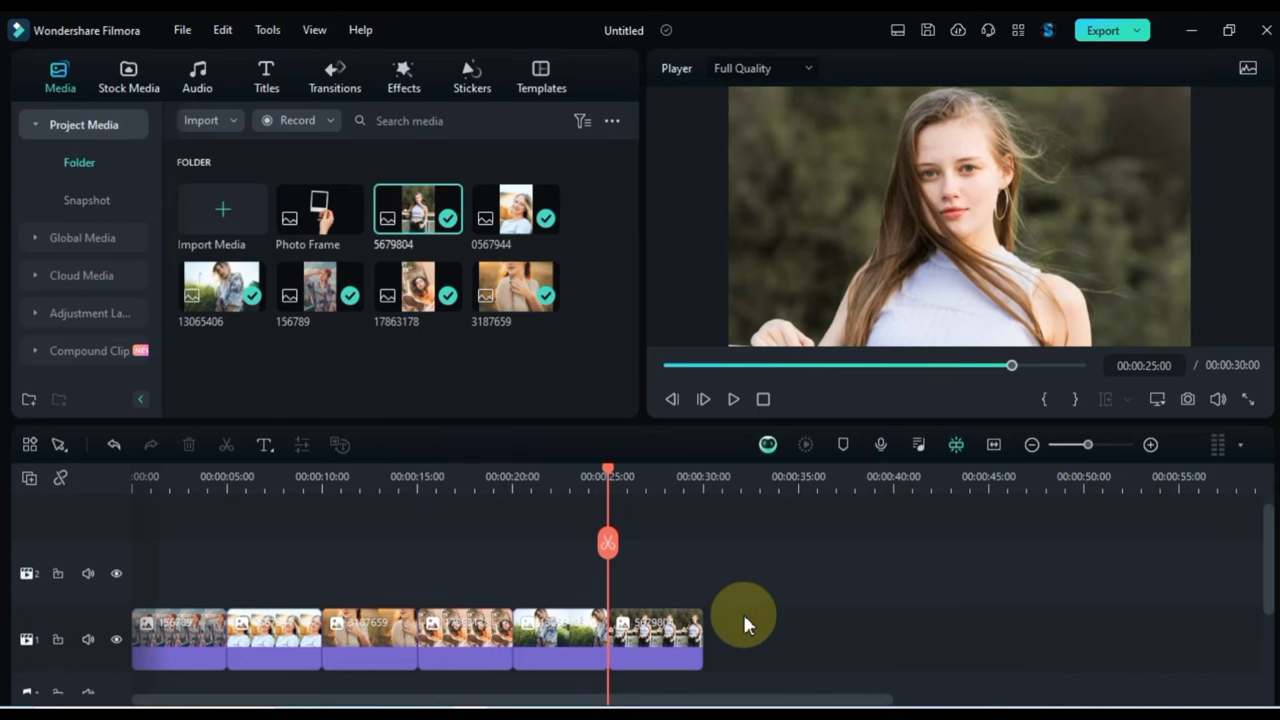
Place Snapshot_38 from the Snapshot folder at the start of track 2, above the matching 156789 clip.
{"action": "left_click", "coordinate": [620, 472]}
{"action": "left_click", "coordinate": [515, 476]}
{"action": "left_click_drag", "start_coordinate": [505, 508], "coordinate": [122, 572]}
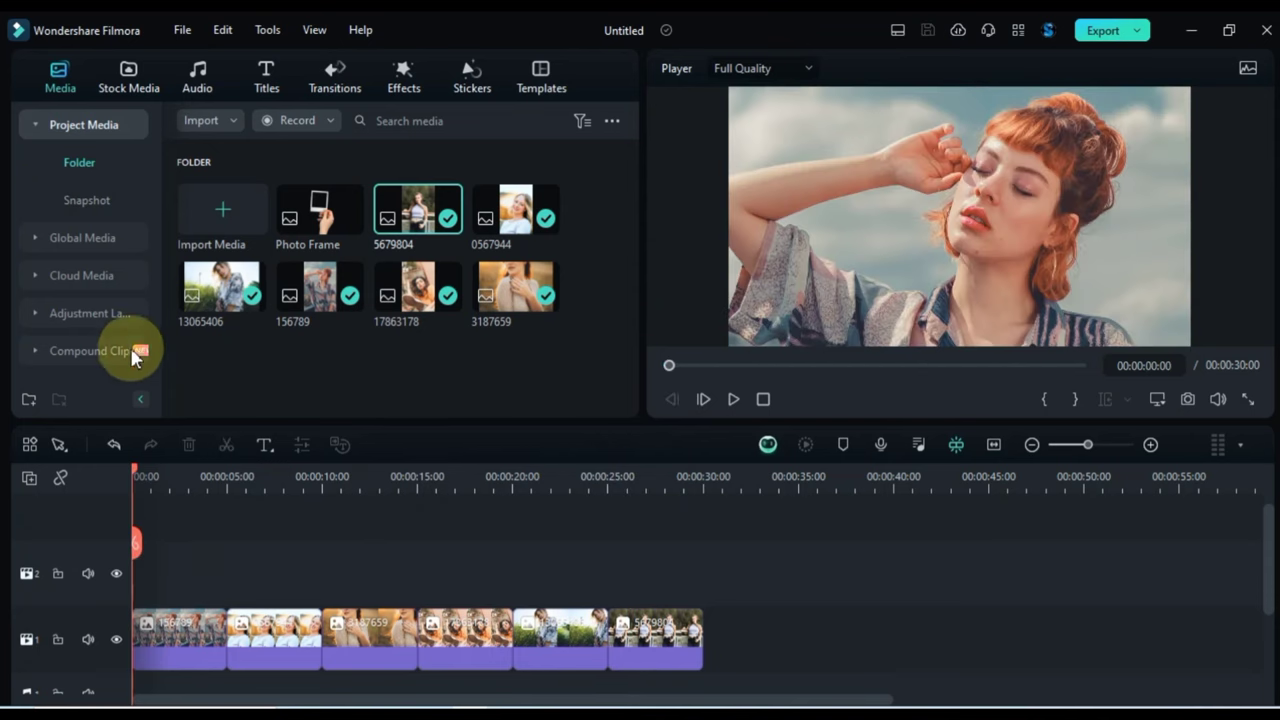
{"action": "left_click", "coordinate": [82, 205]}
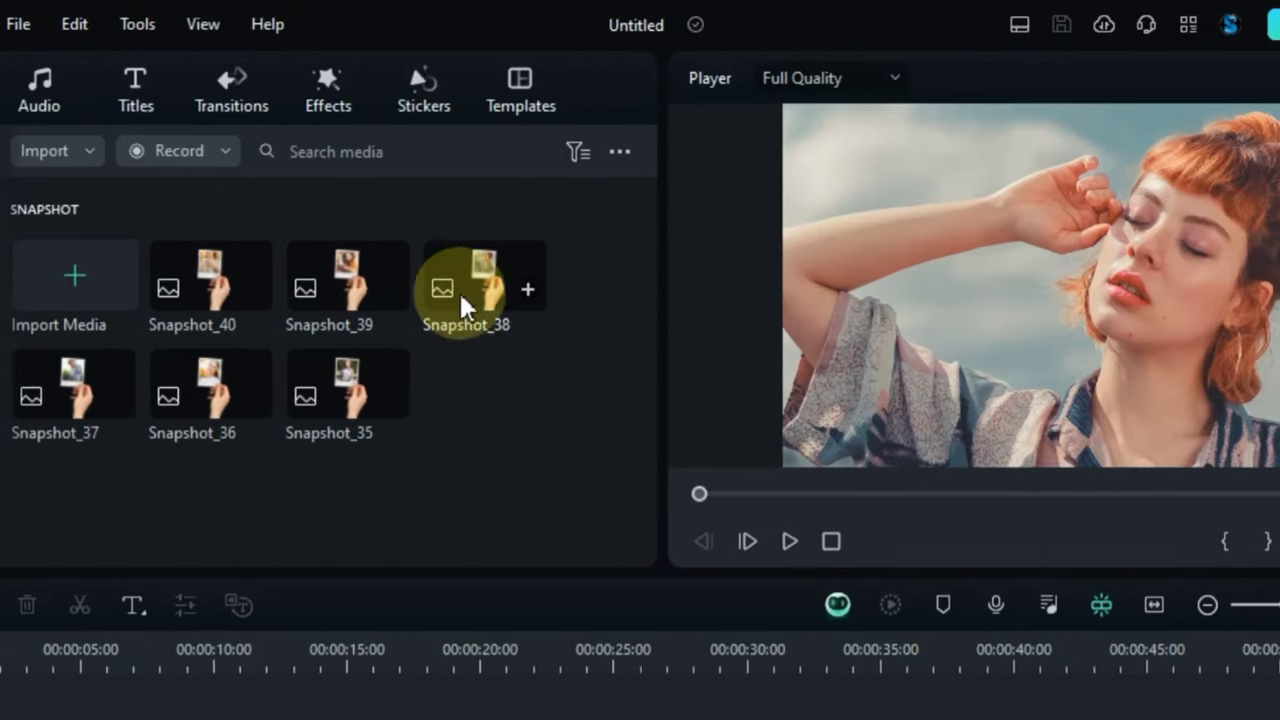
{"action": "left_click", "coordinate": [504, 219]}
{"action": "left_click_drag", "start_coordinate": [358, 288], "coordinate": [312, 551]}
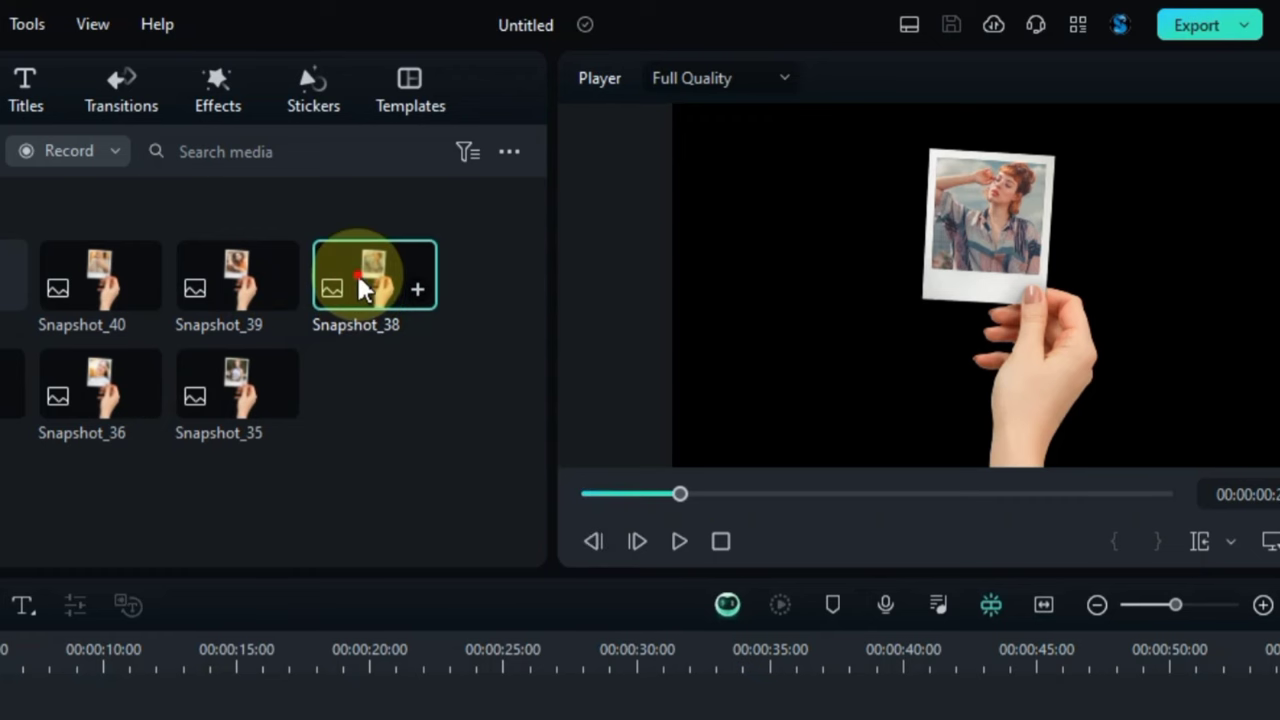
{"action": "left_click_drag", "start_coordinate": [532, 352], "coordinate": [91, 601]}
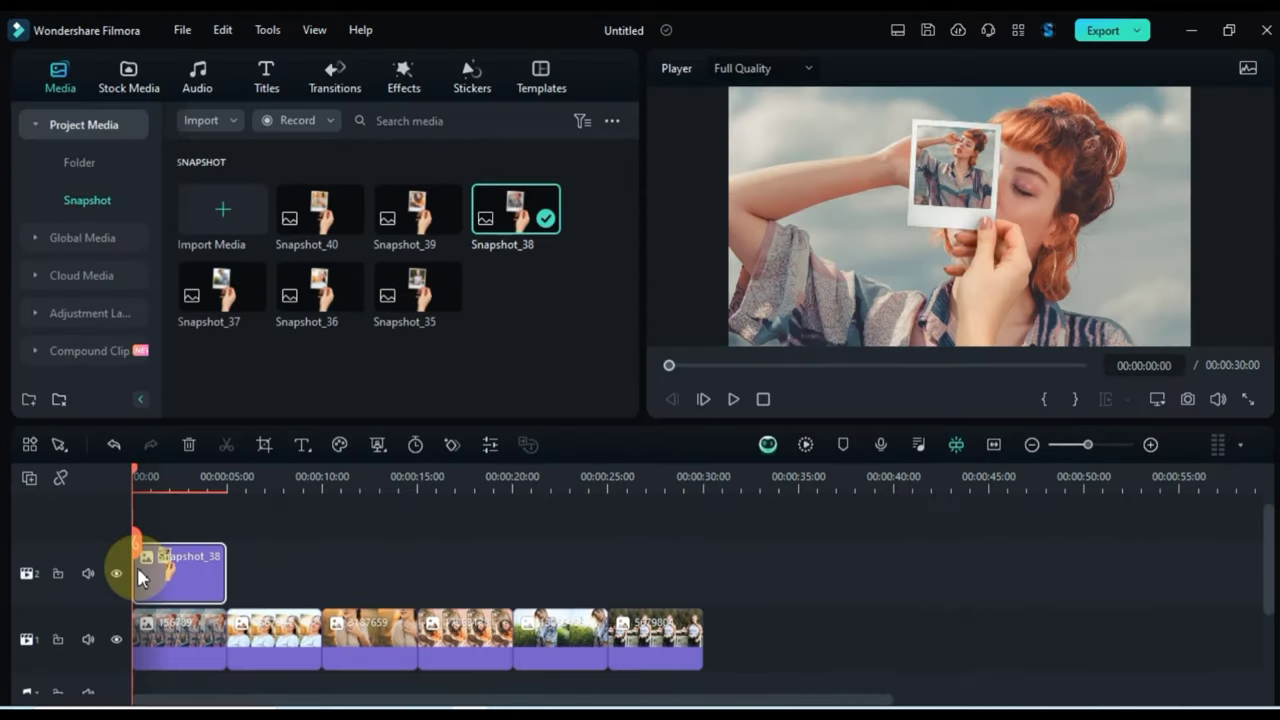
Place Snapshot_36, Snapshot_40 and Snapshot_39 in sequence on track 2, above their matching 0567944, 3187659 and 17863178 clips.
{"action": "left_click", "coordinate": [265, 479]}
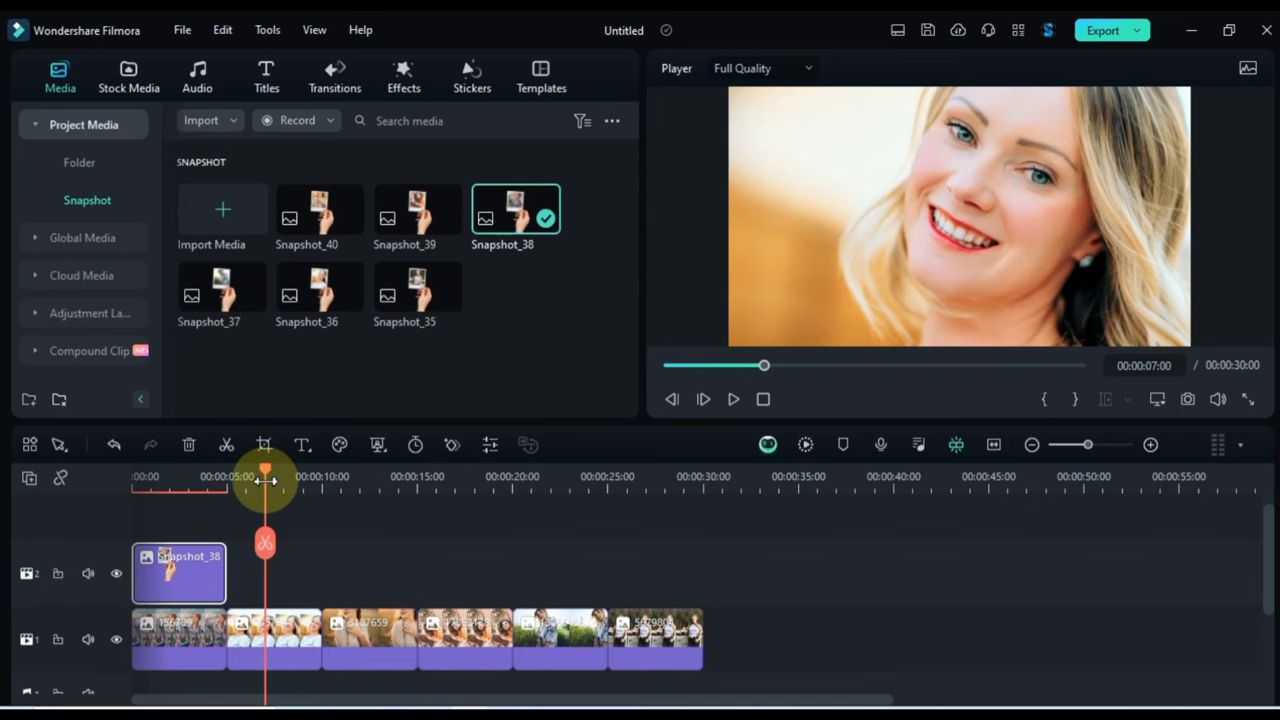
{"action": "left_click_drag", "start_coordinate": [310, 297], "coordinate": [248, 588]}
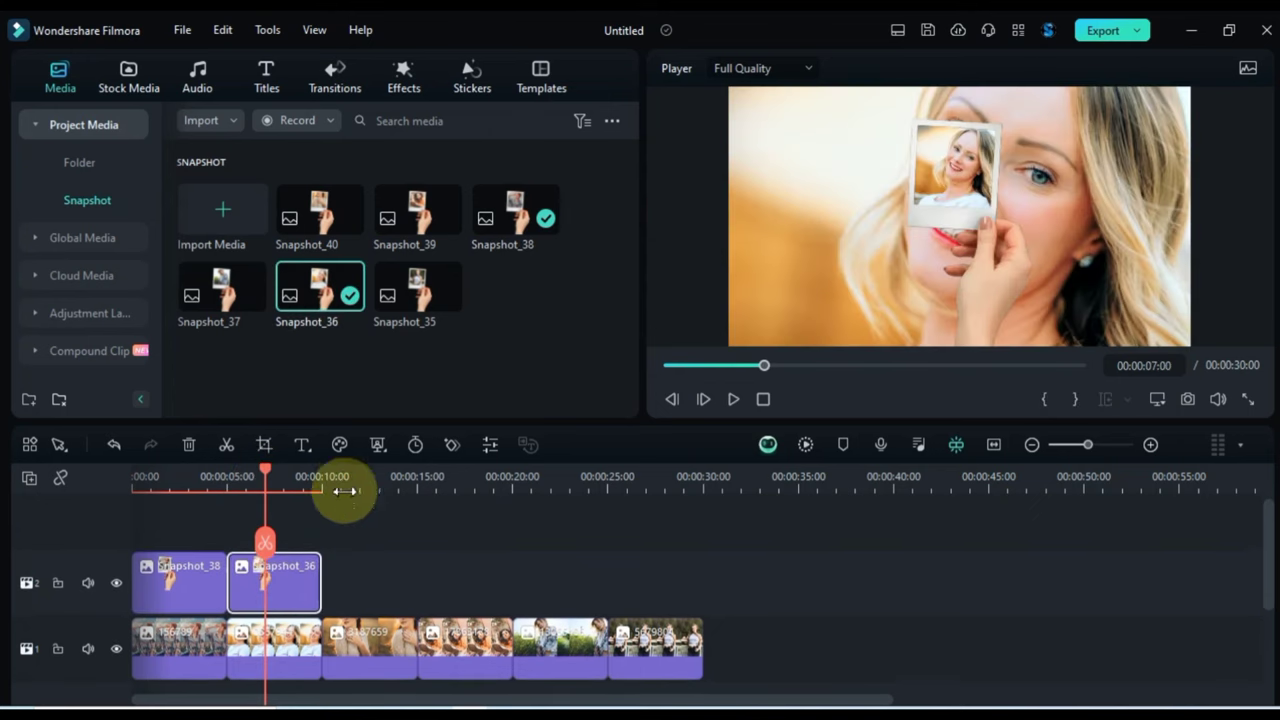
{"action": "left_click", "coordinate": [355, 476]}
{"action": "left_click_drag", "start_coordinate": [320, 214], "coordinate": [344, 568]}
{"action": "left_click", "coordinate": [436, 479]}
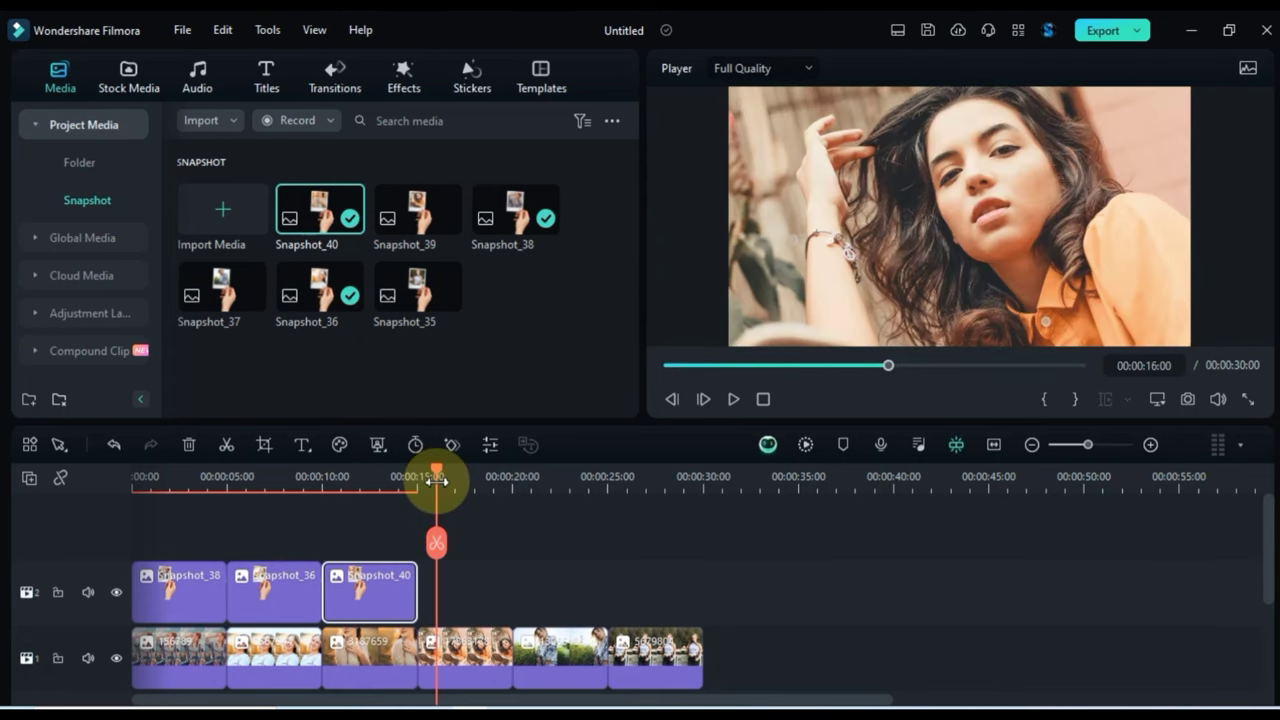
{"action": "left_click", "coordinate": [420, 208]}
{"action": "left_click_drag", "start_coordinate": [420, 208], "coordinate": [420, 569]}
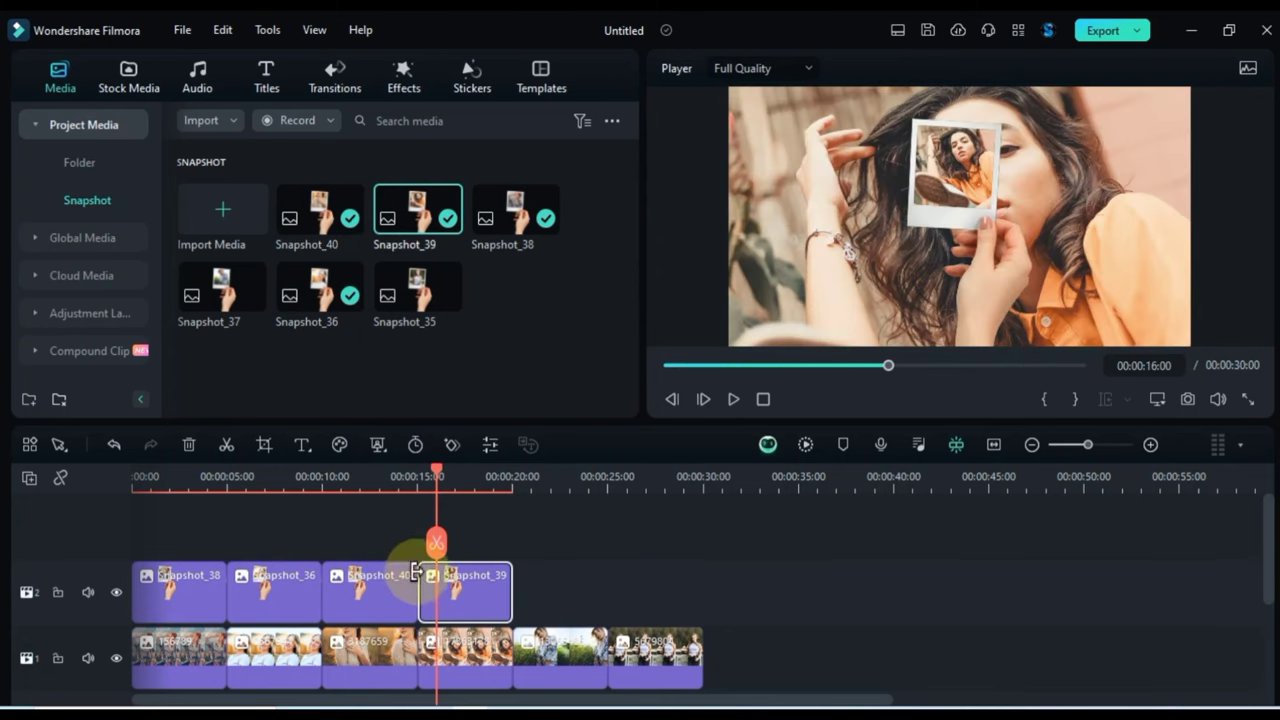
Place Snapshot_37 and Snapshot_35 on track 2 above the matching 13065406 and 5679804 clips.
{"action": "left_click", "coordinate": [536, 479]}
{"action": "left_click_drag", "start_coordinate": [220, 296], "coordinate": [514, 578]}
{"action": "left_click", "coordinate": [621, 480]}
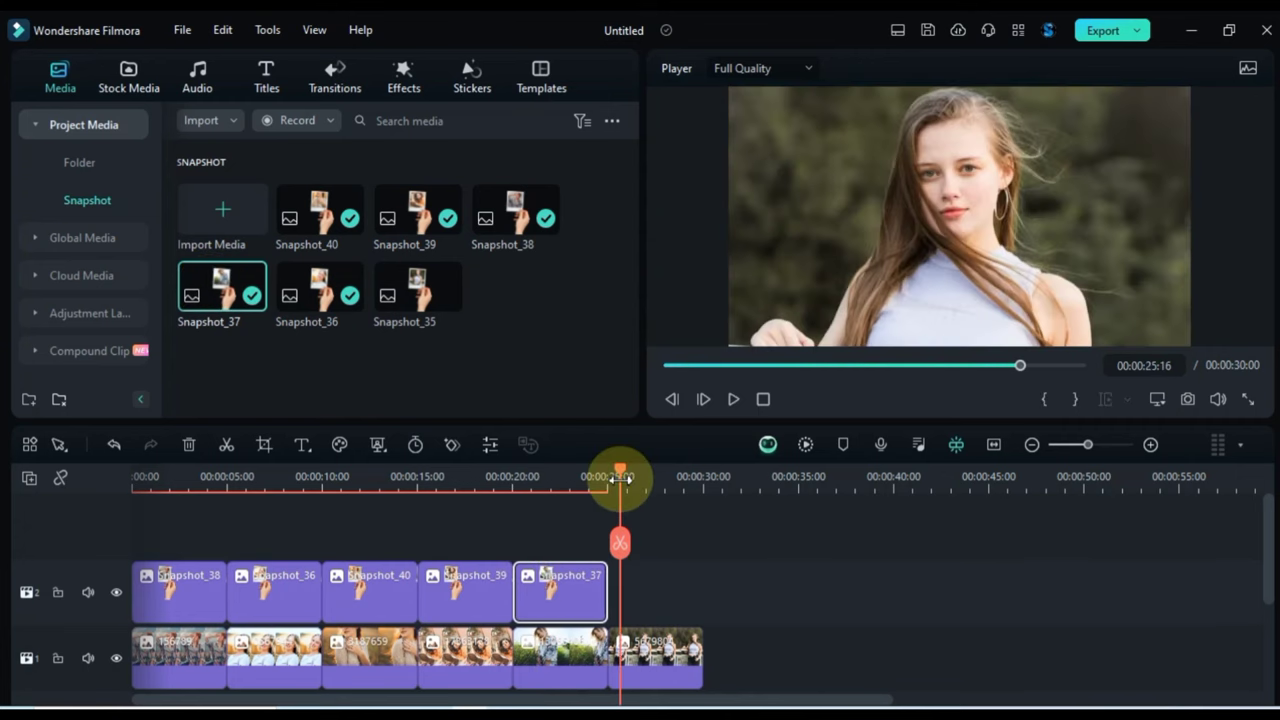
{"action": "left_click_drag", "start_coordinate": [618, 500], "coordinate": [612, 590]}
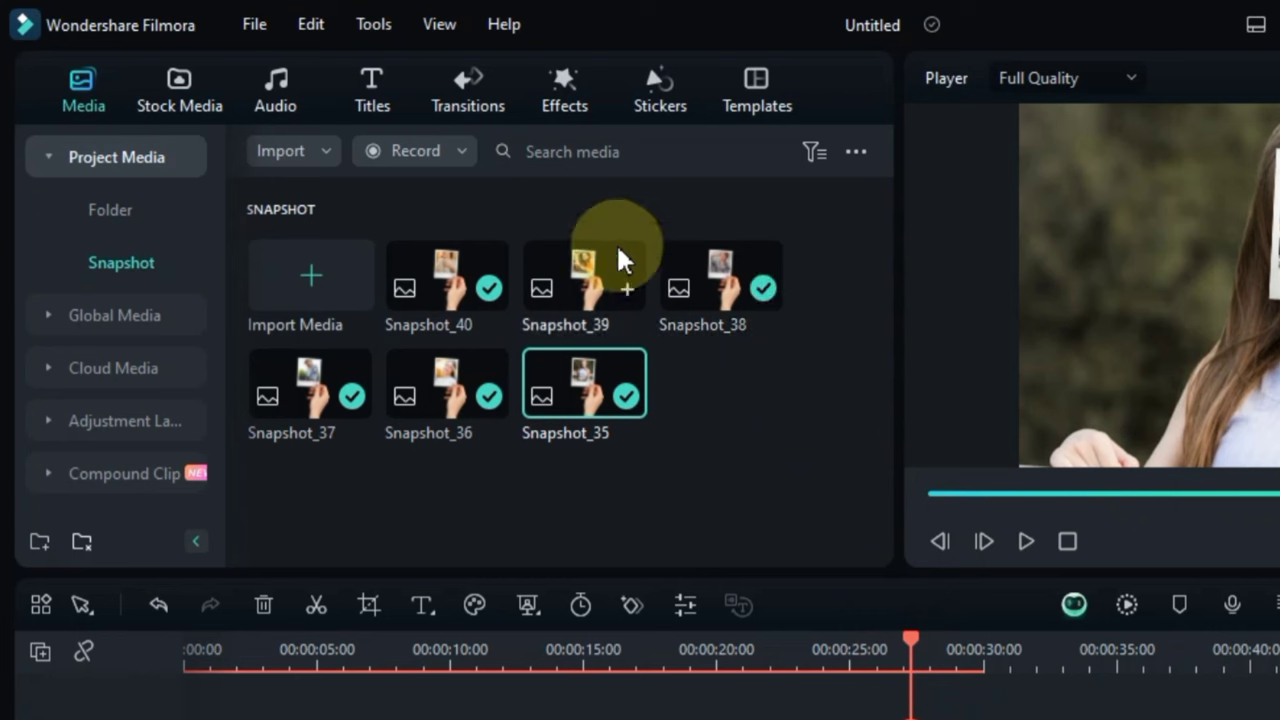
Apply the downloaded Grainy Blur effect to the first photo clip, 156789, on track 1.
{"action": "left_click", "coordinate": [567, 97]}
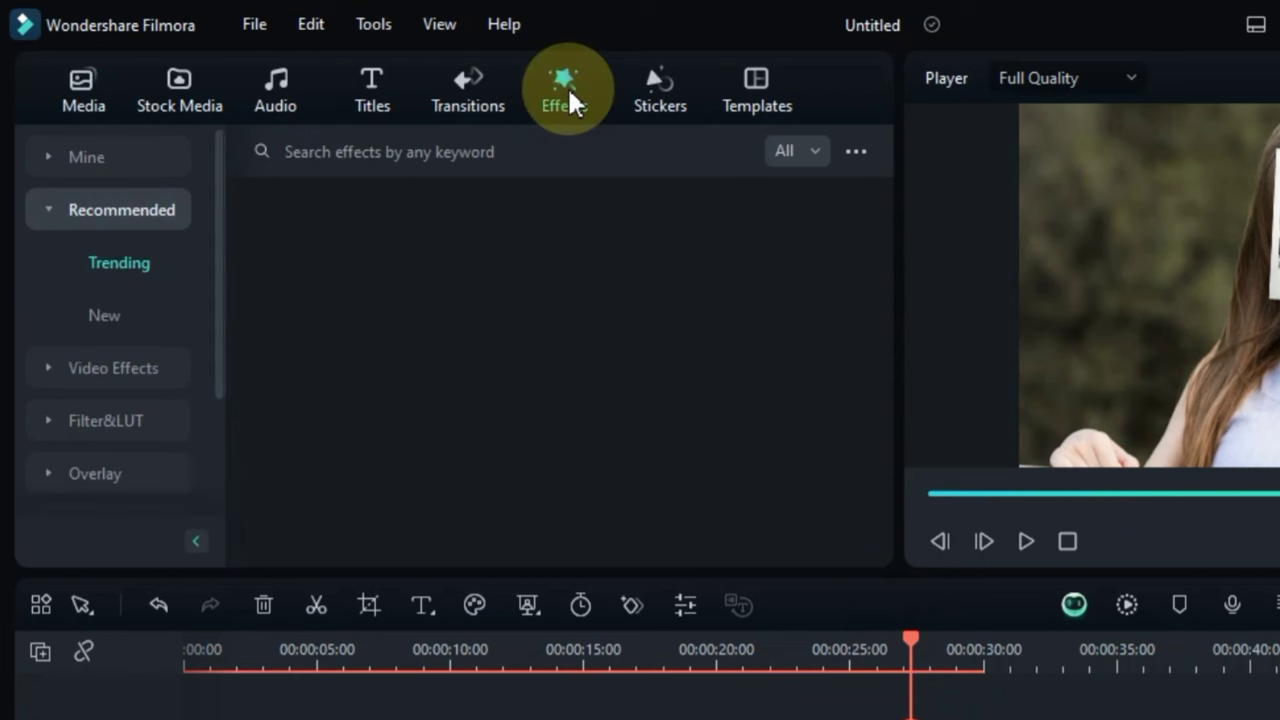
{"action": "left_click", "coordinate": [86, 157]}
{"action": "left_click", "coordinate": [149, 272]}
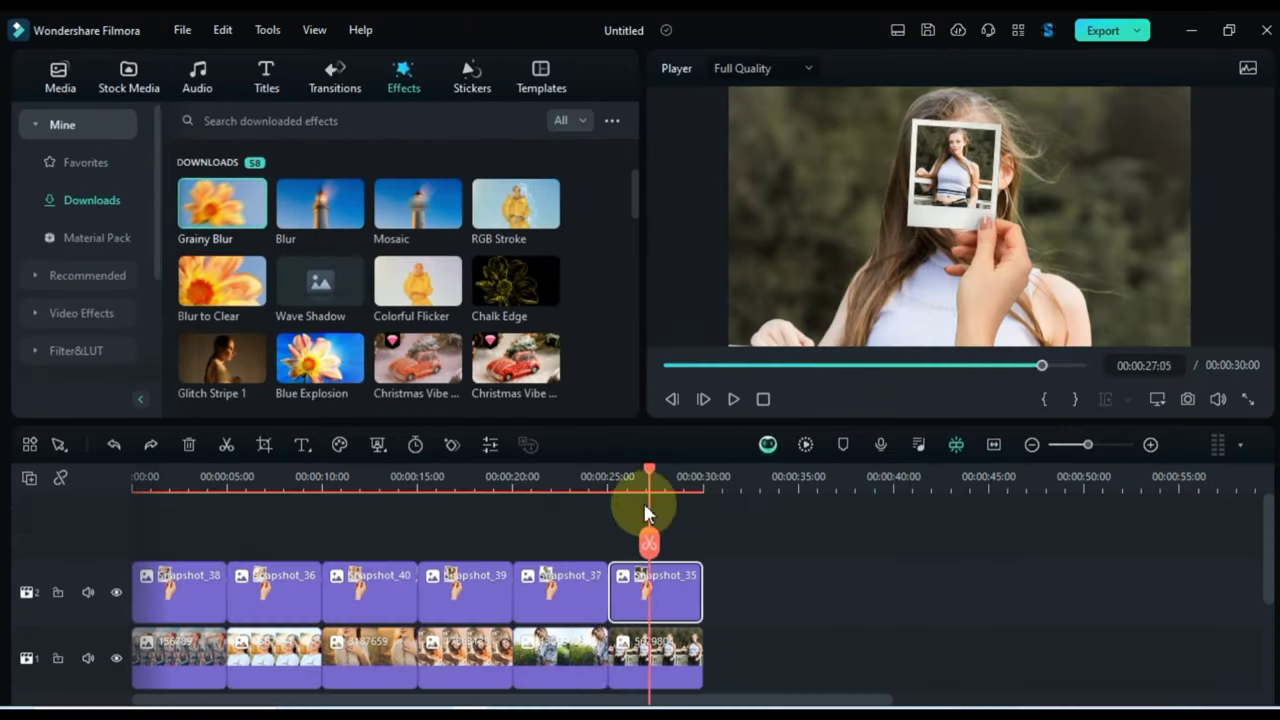
{"action": "left_click_drag", "start_coordinate": [644, 507], "coordinate": [141, 510]}
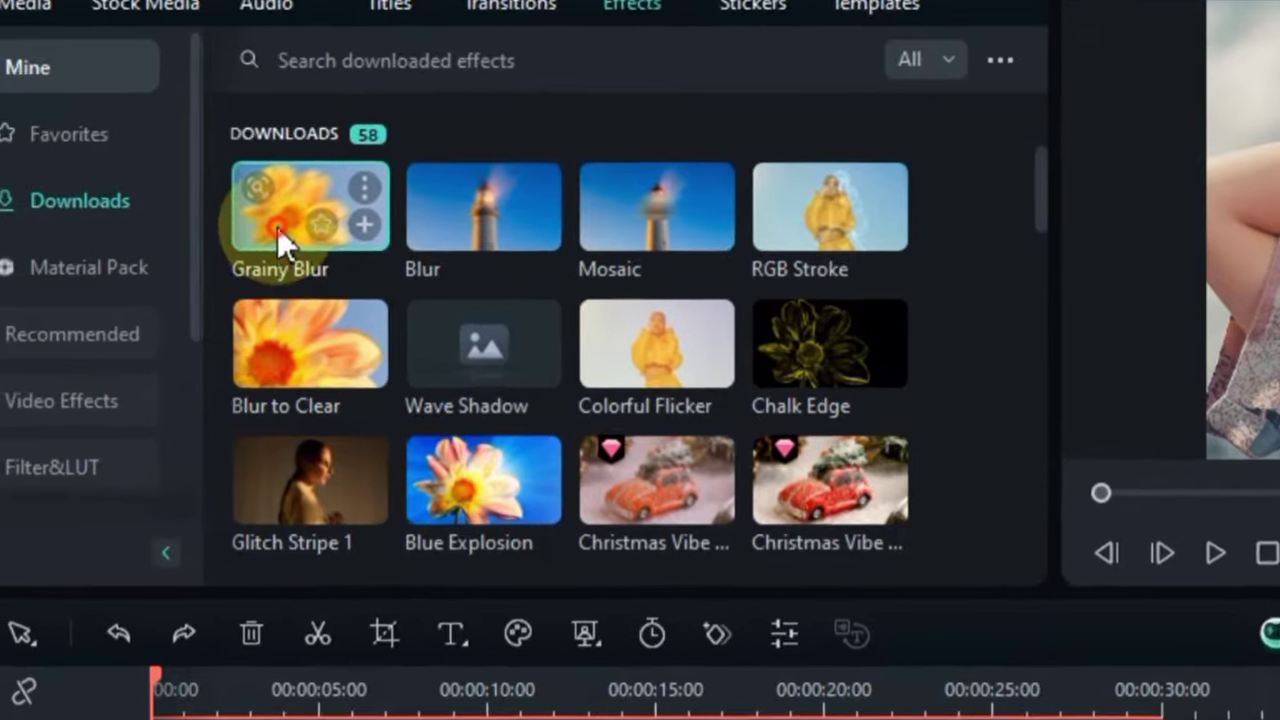
{"action": "left_click_drag", "start_coordinate": [277, 227], "coordinate": [181, 645]}
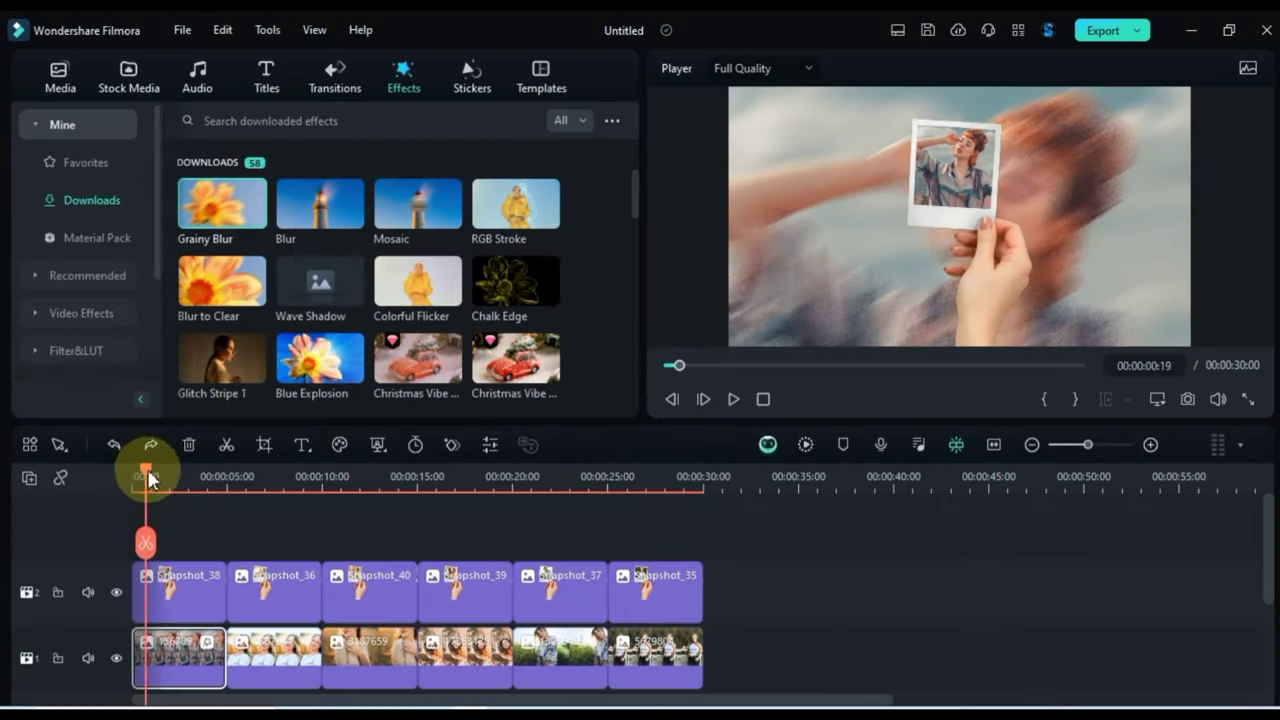
Apply the Grainy Blur effect to the second and third photo clips, 0567944 and 3187659, on track 1.
{"action": "left_click_drag", "start_coordinate": [148, 480], "coordinate": [245, 490]}
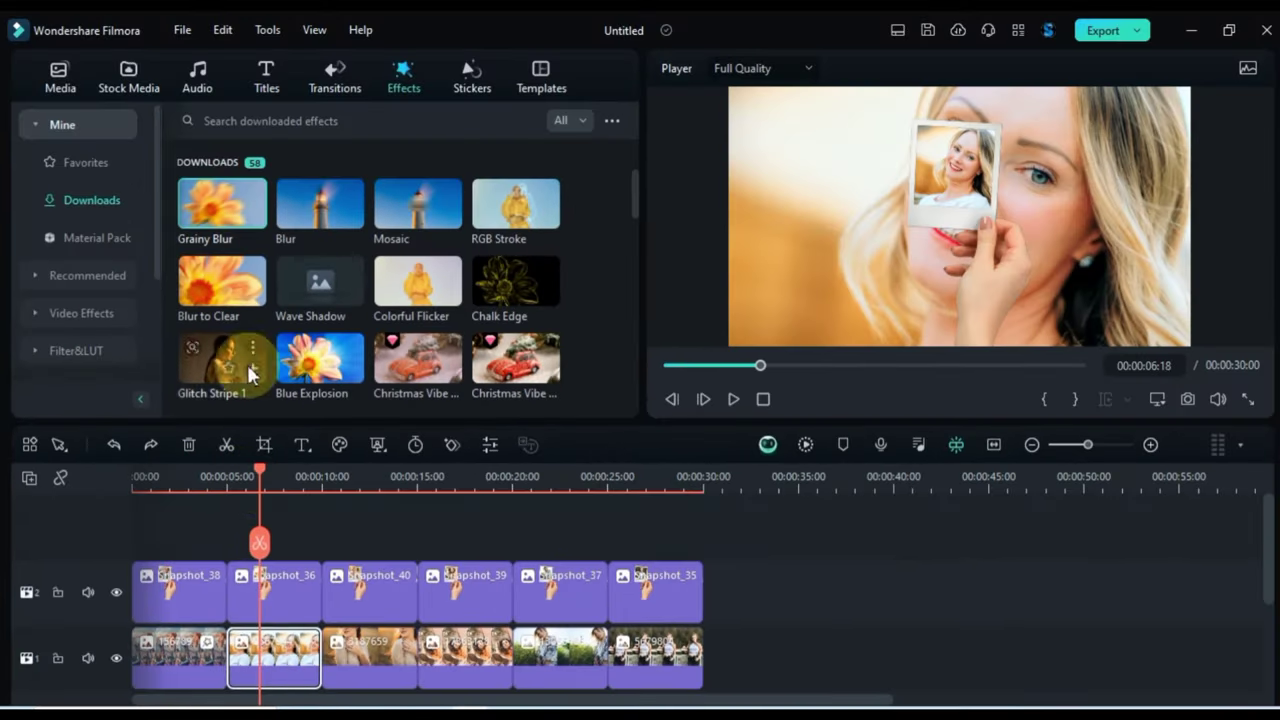
{"action": "left_click_drag", "start_coordinate": [206, 205], "coordinate": [260, 648]}
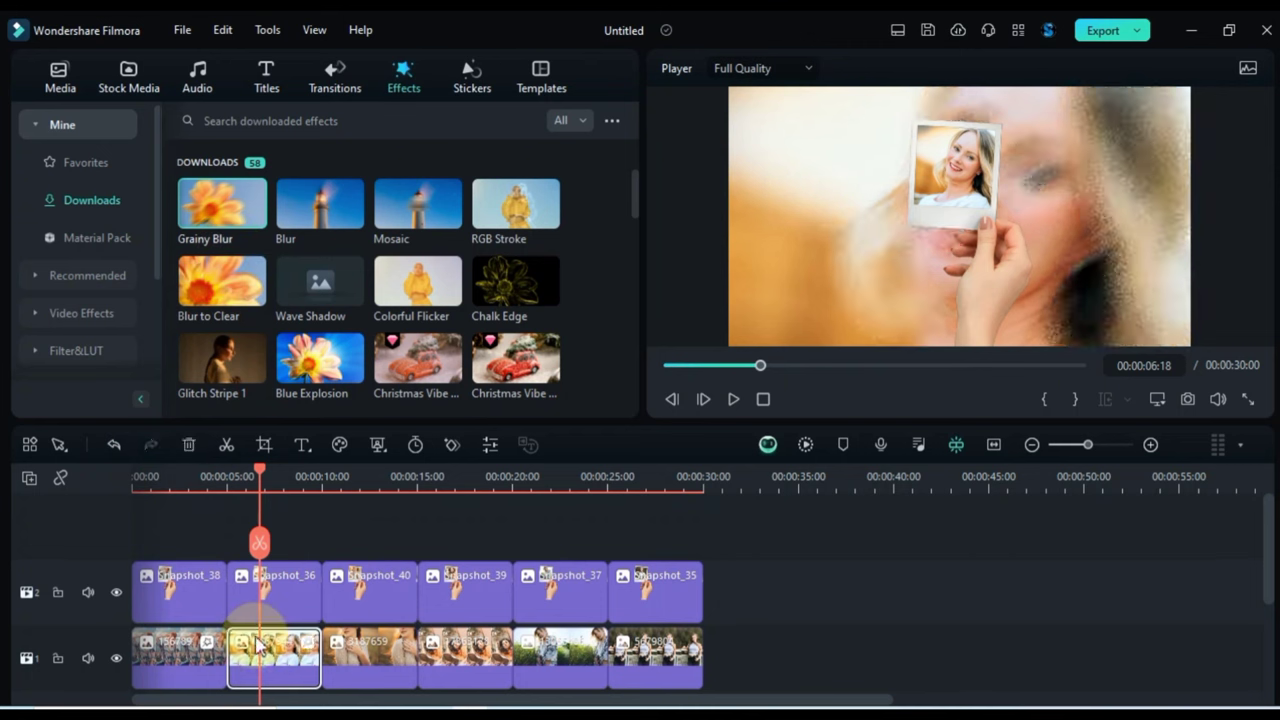
{"action": "left_click", "coordinate": [357, 478]}
{"action": "left_click_drag", "start_coordinate": [222, 207], "coordinate": [341, 651]}
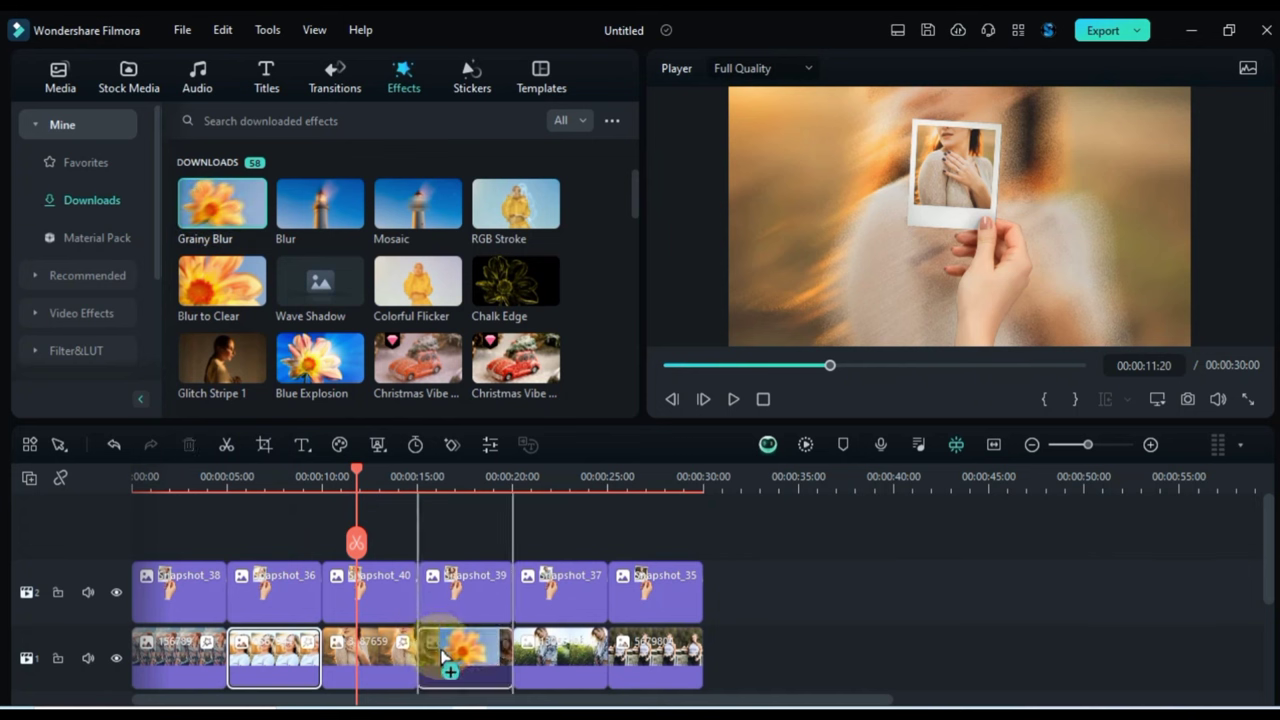
Apply the Grainy Blur effect to the remaining photo clips 17863178, 13065406 and 5679804 on track 1.
{"action": "left_click", "coordinate": [452, 485]}
{"action": "left_click", "coordinate": [546, 480]}
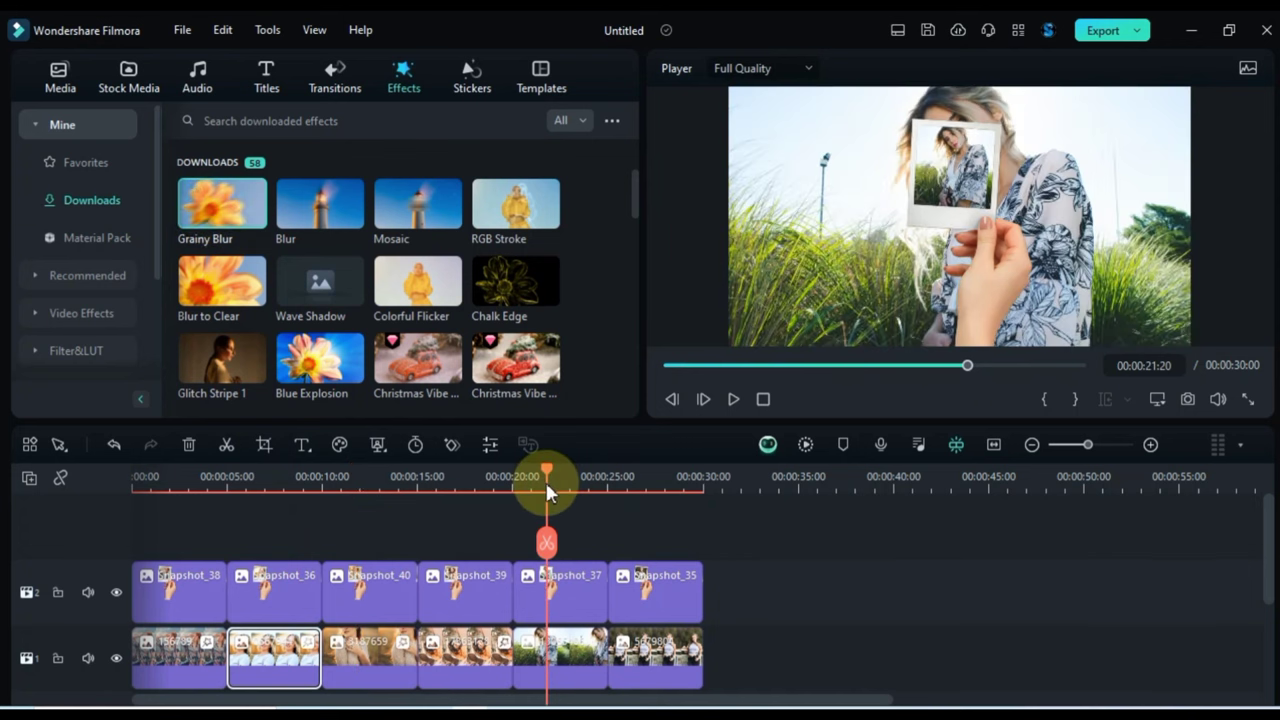
{"action": "left_click_drag", "start_coordinate": [222, 212], "coordinate": [640, 650]}
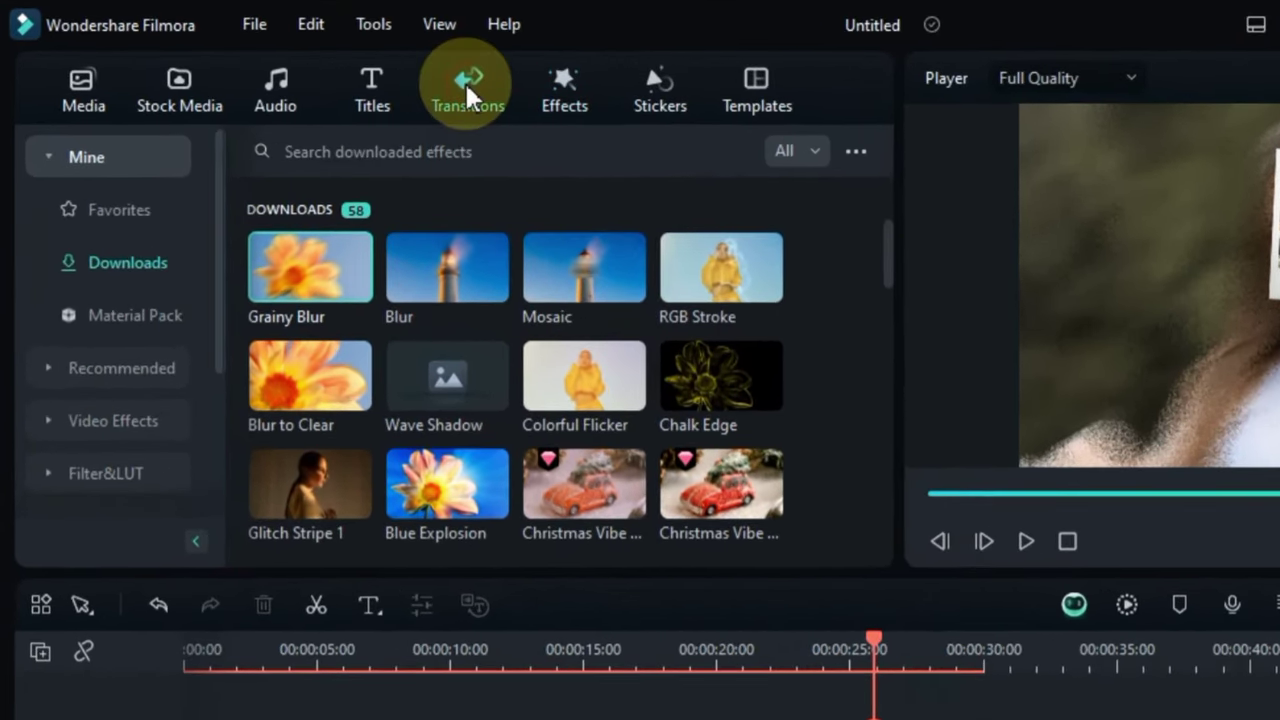
Search the downloaded transitions for "flash".
{"action": "left_click", "coordinate": [470, 97]}
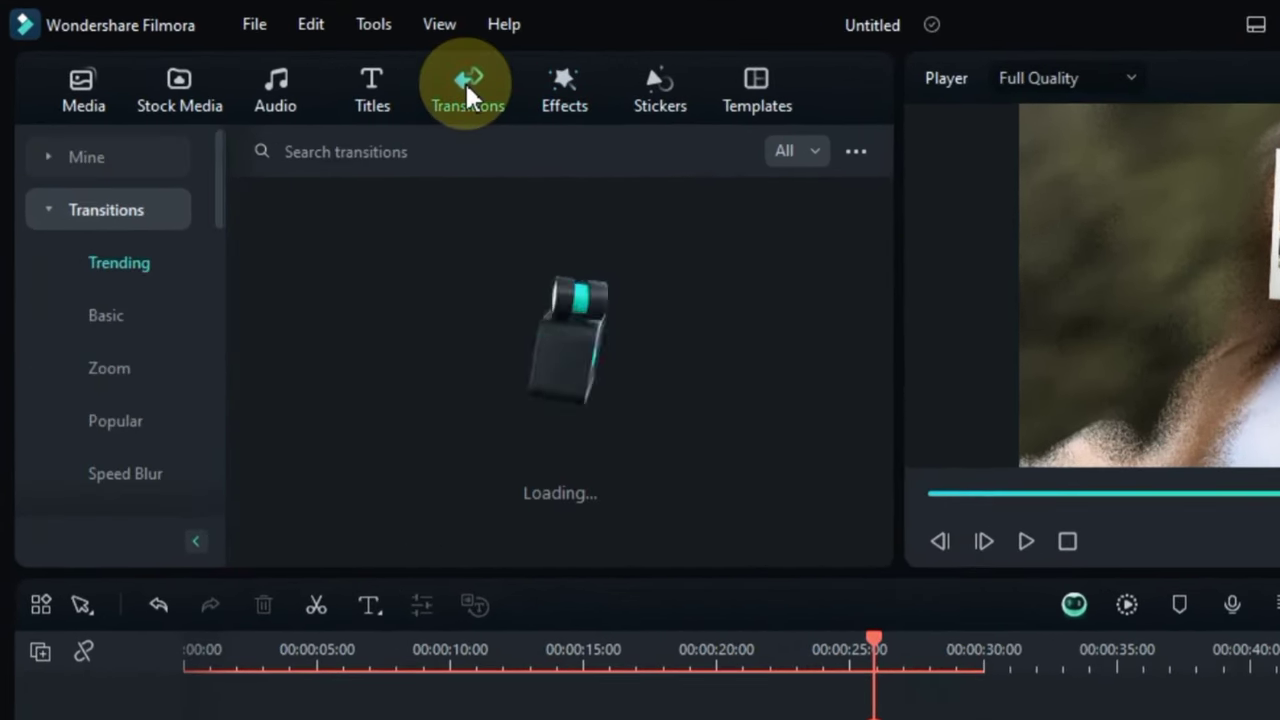
{"action": "left_click", "coordinate": [135, 266]}
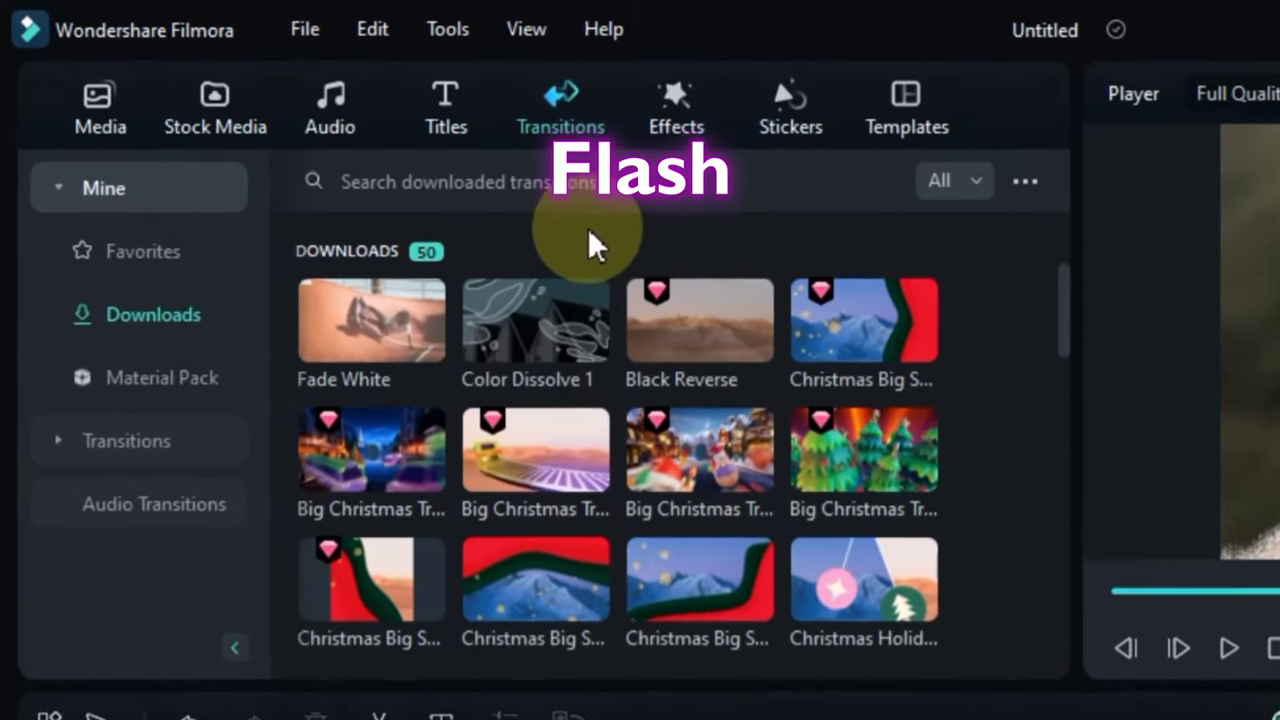
{"action": "left_click", "coordinate": [494, 157]}
{"action": "type", "text": "flash"}
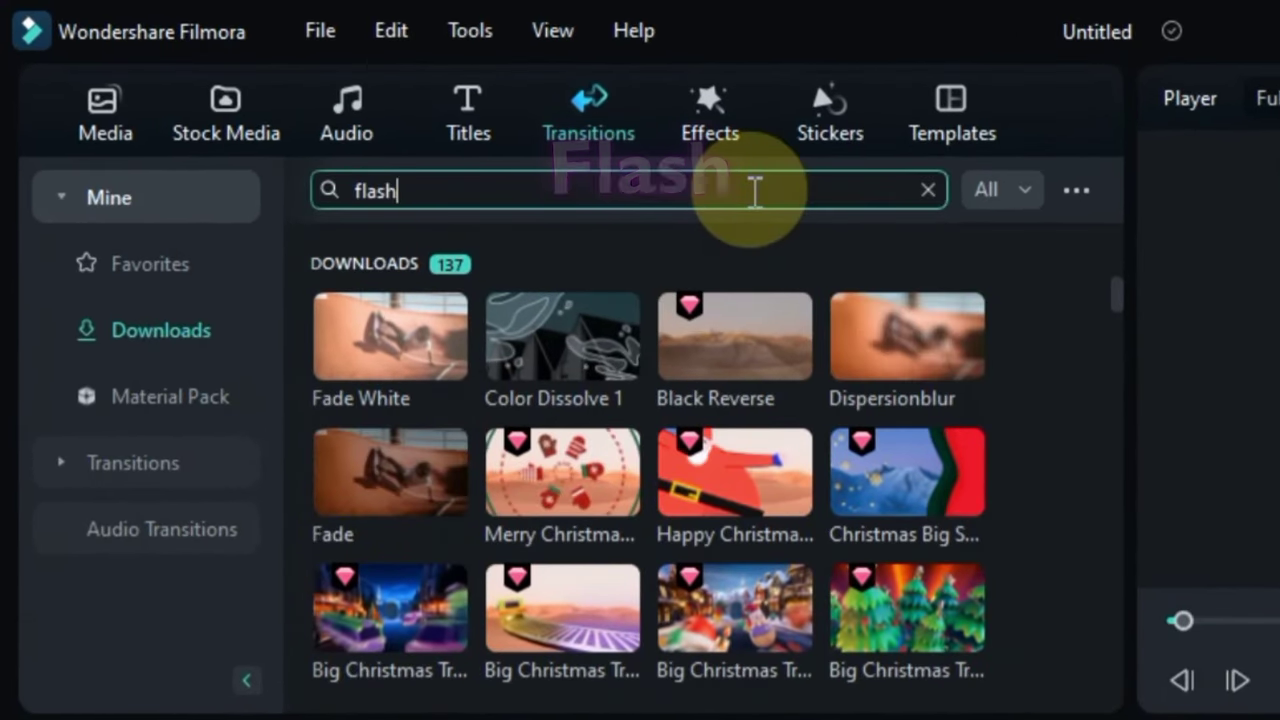
{"action": "key", "text": "Return"}
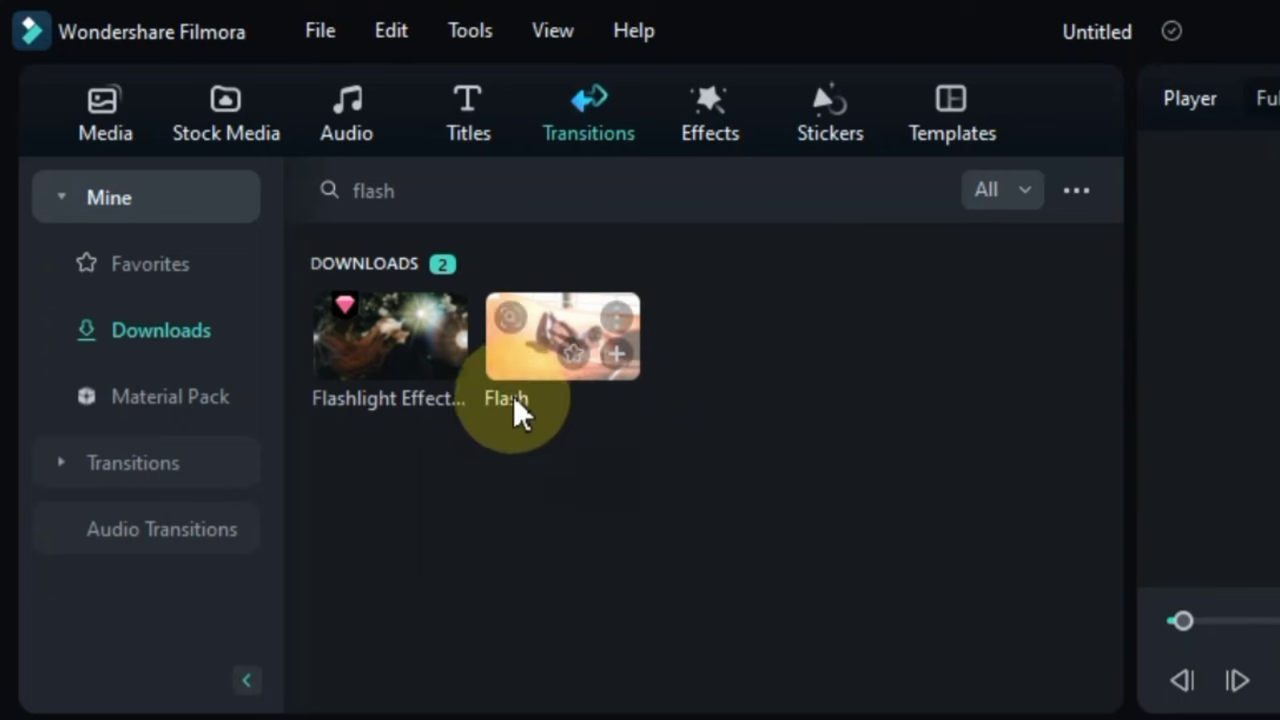
Place the Flash transition on track 1 between the first and second, third and fourth, and fifth and sixth photo clips.
{"action": "left_click", "coordinate": [538, 371]}
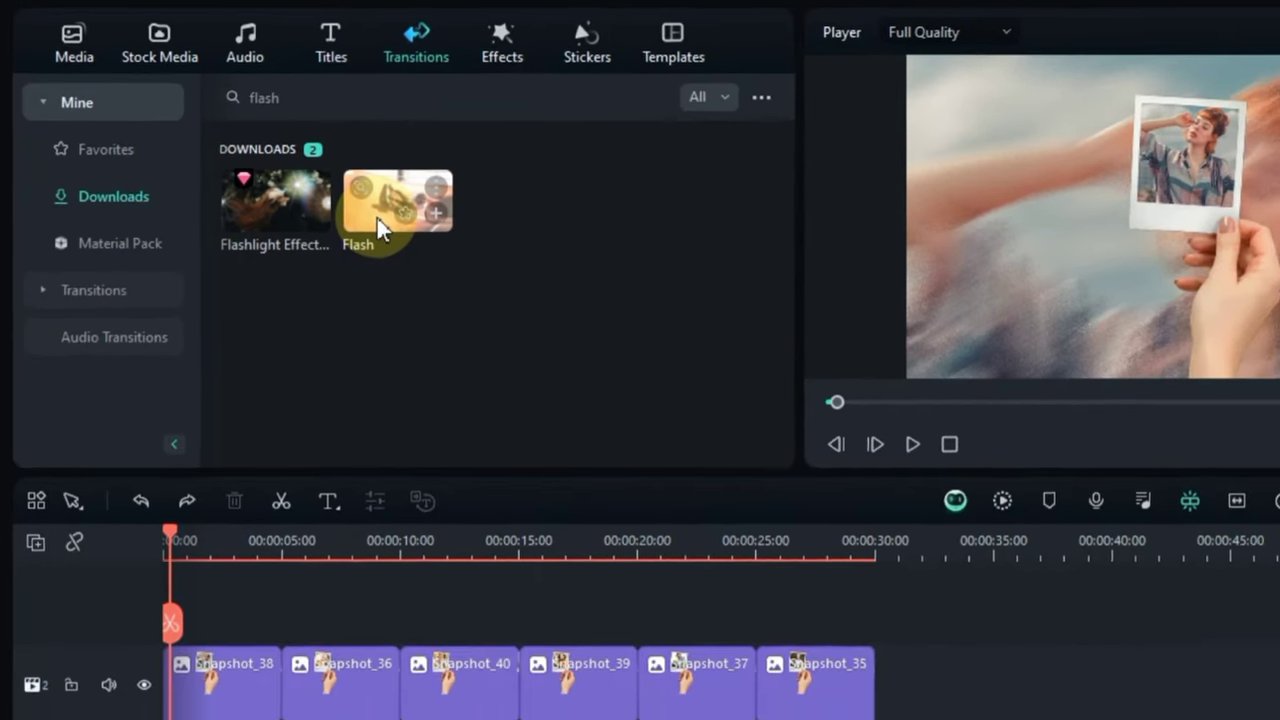
{"action": "left_click_drag", "start_coordinate": [430, 300], "coordinate": [430, 464]}
{"action": "left_click_drag", "start_coordinate": [360, 334], "coordinate": [265, 700]}
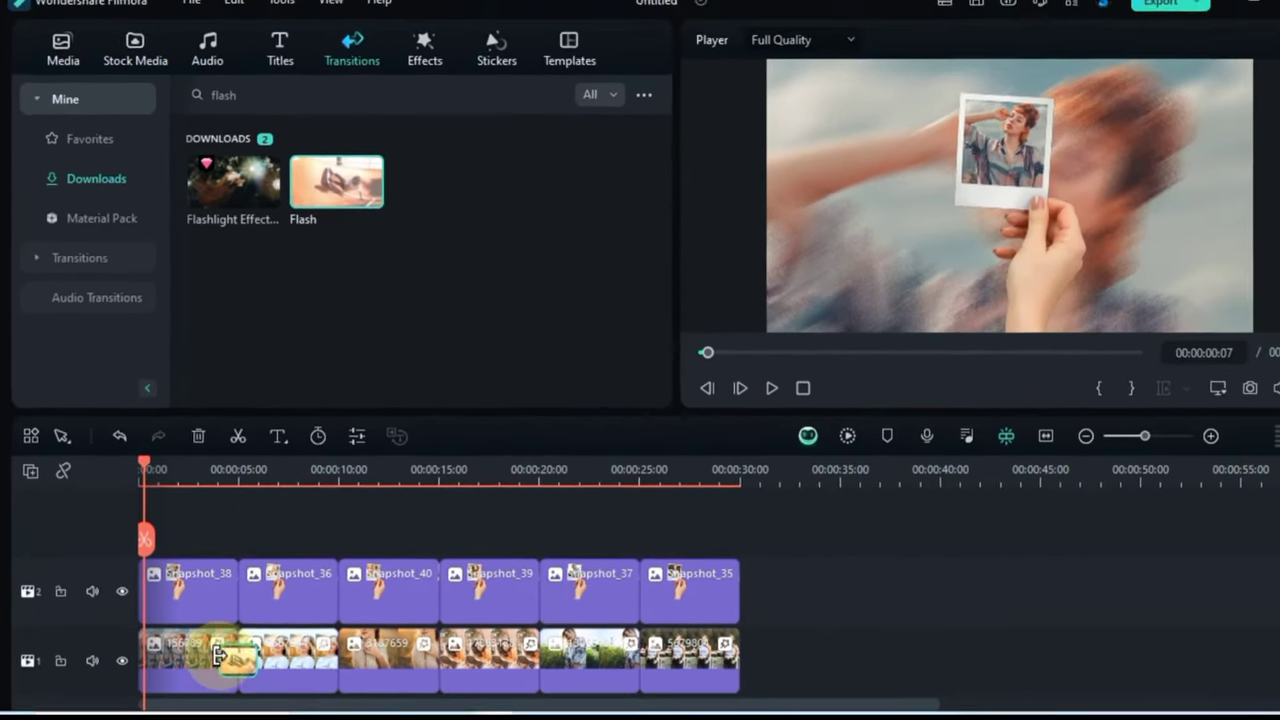
{"action": "left_click_drag", "start_coordinate": [204, 476], "coordinate": [249, 476]}
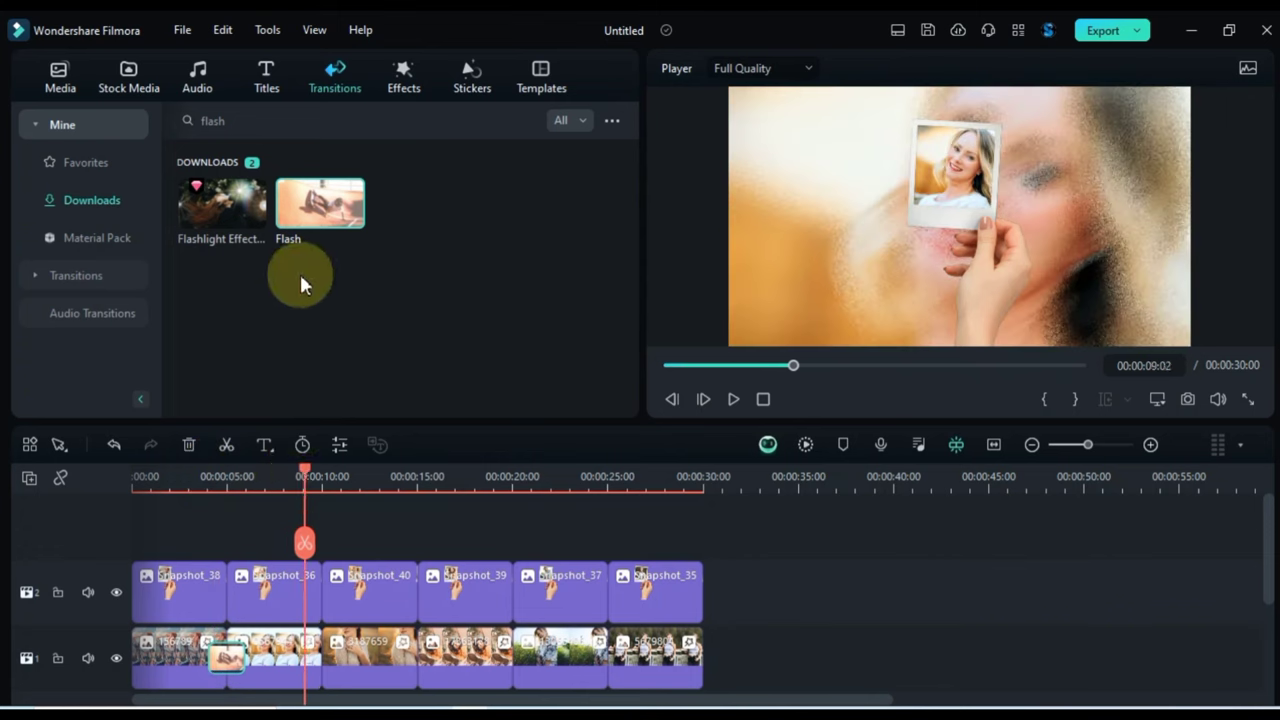
{"action": "left_click_drag", "start_coordinate": [296, 226], "coordinate": [418, 653]}
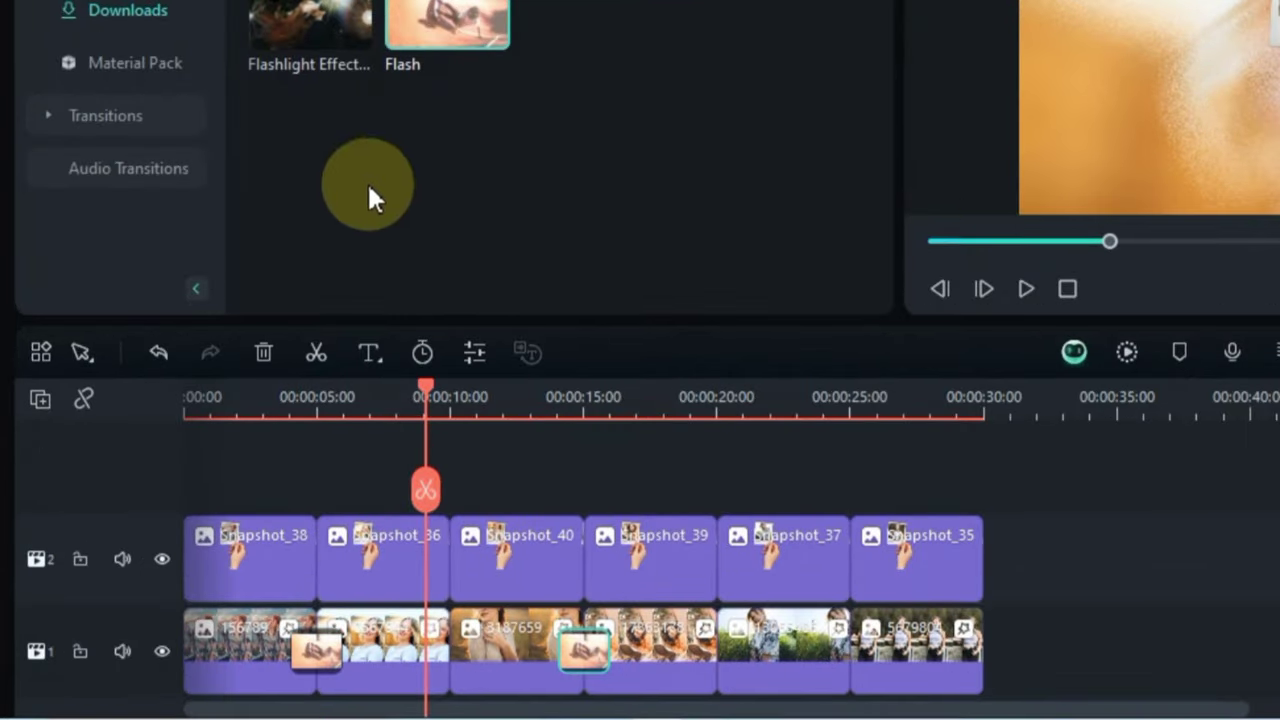
{"action": "left_click_drag", "start_coordinate": [434, 46], "coordinate": [850, 652]}
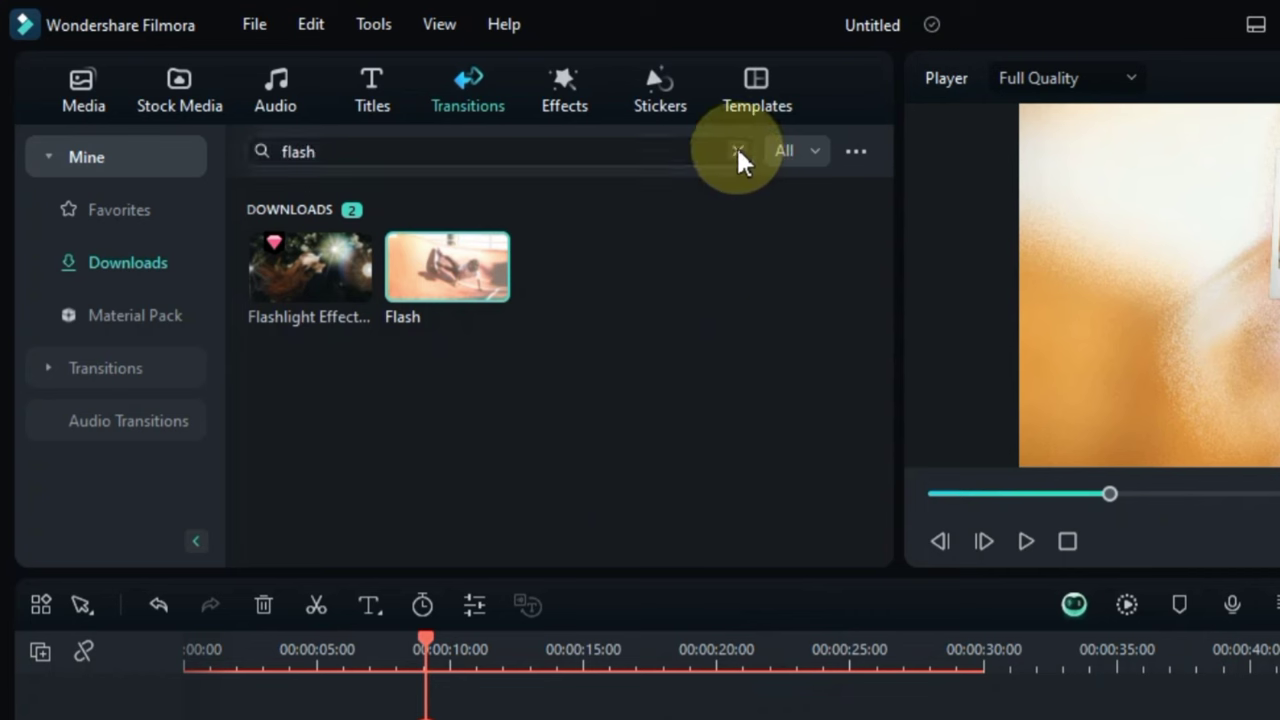
Search the downloaded transitions for "fade" and place the Fade transition between the second and third photo clips on track 1.
{"action": "left_click", "coordinate": [737, 152]}
{"action": "left_click", "coordinate": [610, 150]}
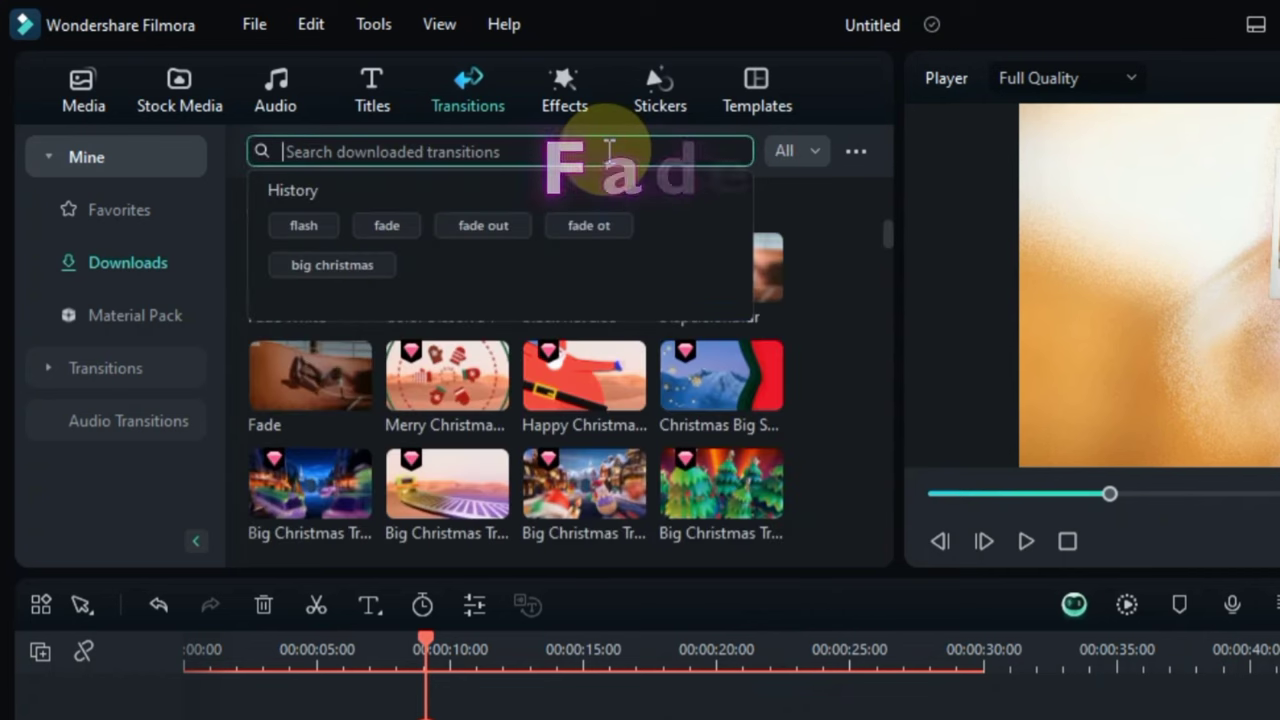
{"action": "left_click", "coordinate": [403, 230]}
{"action": "mouse_move", "coordinate": [429, 317]}
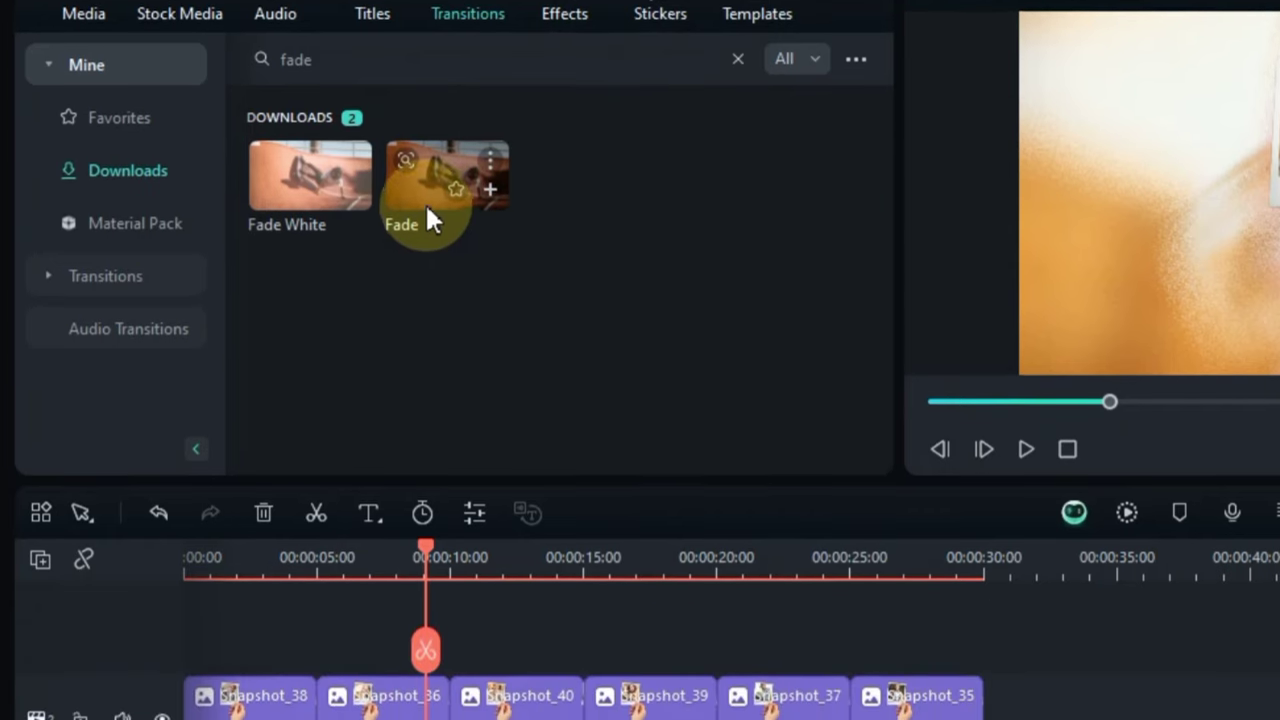
{"action": "left_click_drag", "start_coordinate": [429, 317], "coordinate": [415, 719]}
{"action": "mouse_move", "coordinate": [418, 632]}
{"action": "left_mouse_down"}
{"action": "mouse_move", "coordinate": [440, 652]}
{"action": "mouse_move", "coordinate": [430, 645]}
{"action": "left_mouse_up"}
Place the Fade transition between the fourth and fifth photo clips on track 1 and play it back briefly.
{"action": "left_click_drag", "start_coordinate": [312, 480], "coordinate": [500, 508]}
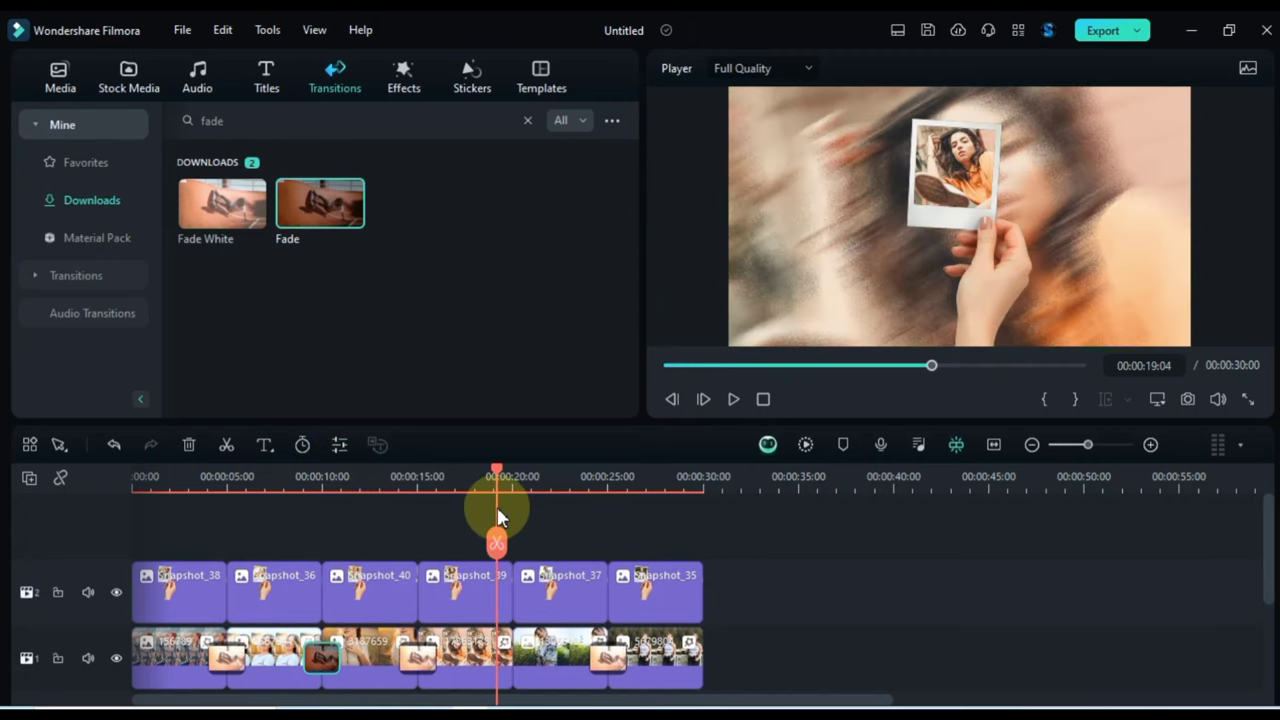
{"action": "left_click_drag", "start_coordinate": [300, 215], "coordinate": [509, 651]}
{"action": "key", "text": "space"}
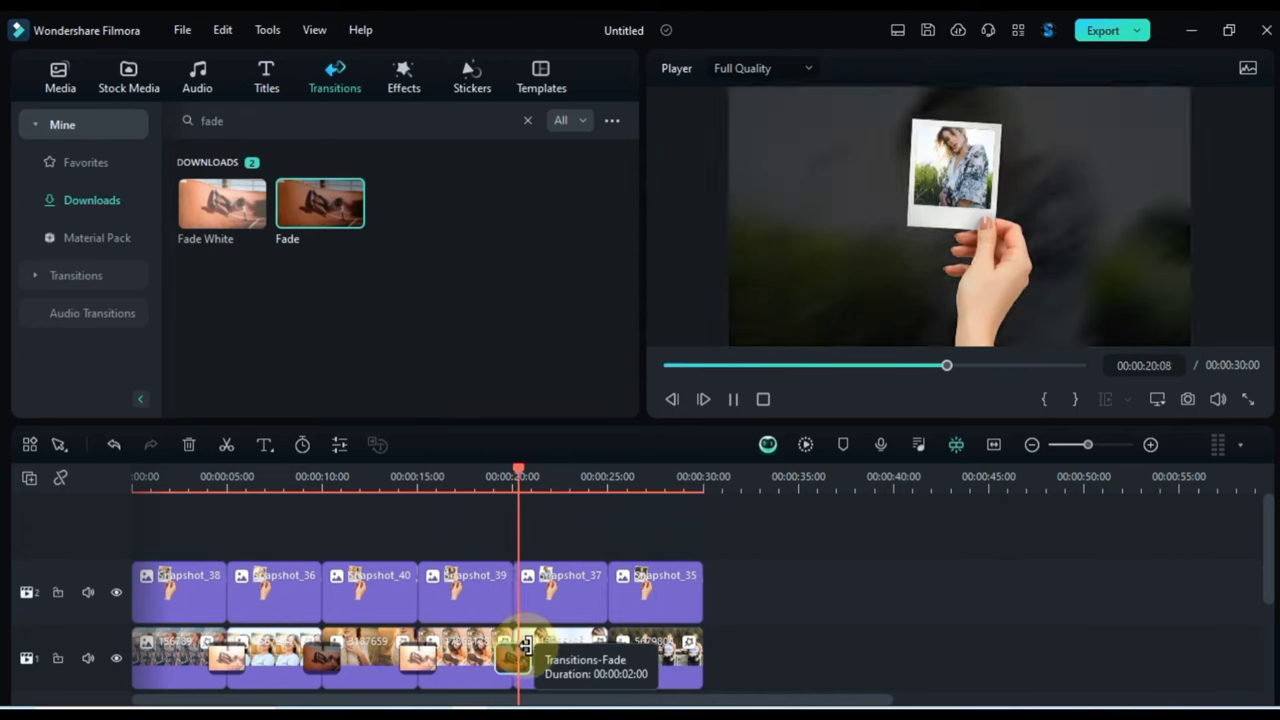
{"action": "left_click", "coordinate": [750, 622]}
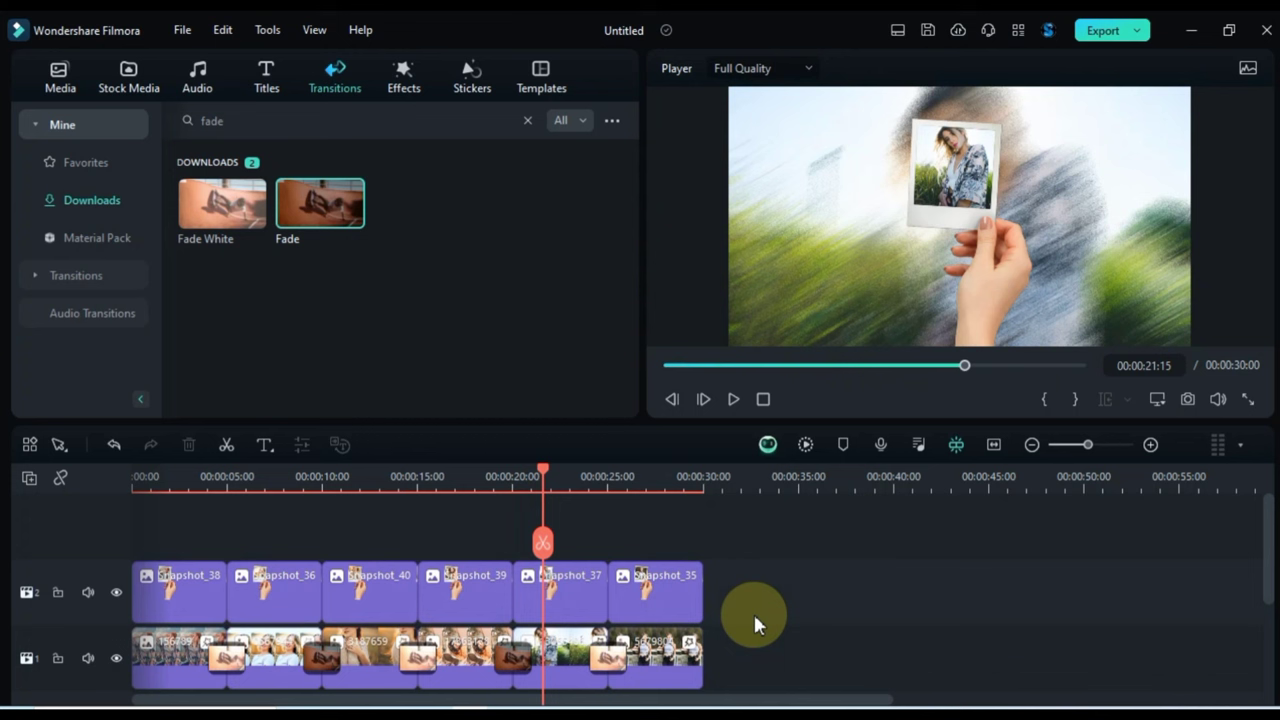
Add a Transform keyframe to Snapshot_38 at the start of the timeline and set its scale to 60%.
{"action": "key", "text": "Home"}
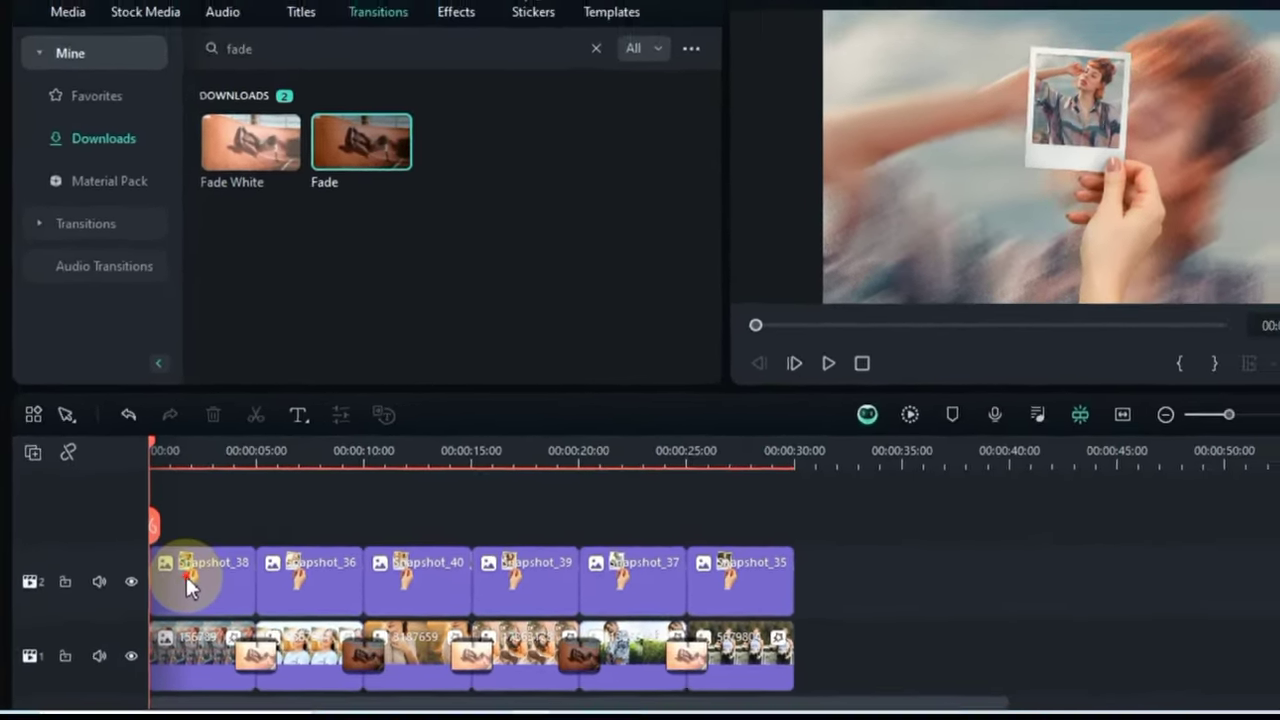
{"action": "double_click", "coordinate": [188, 584]}
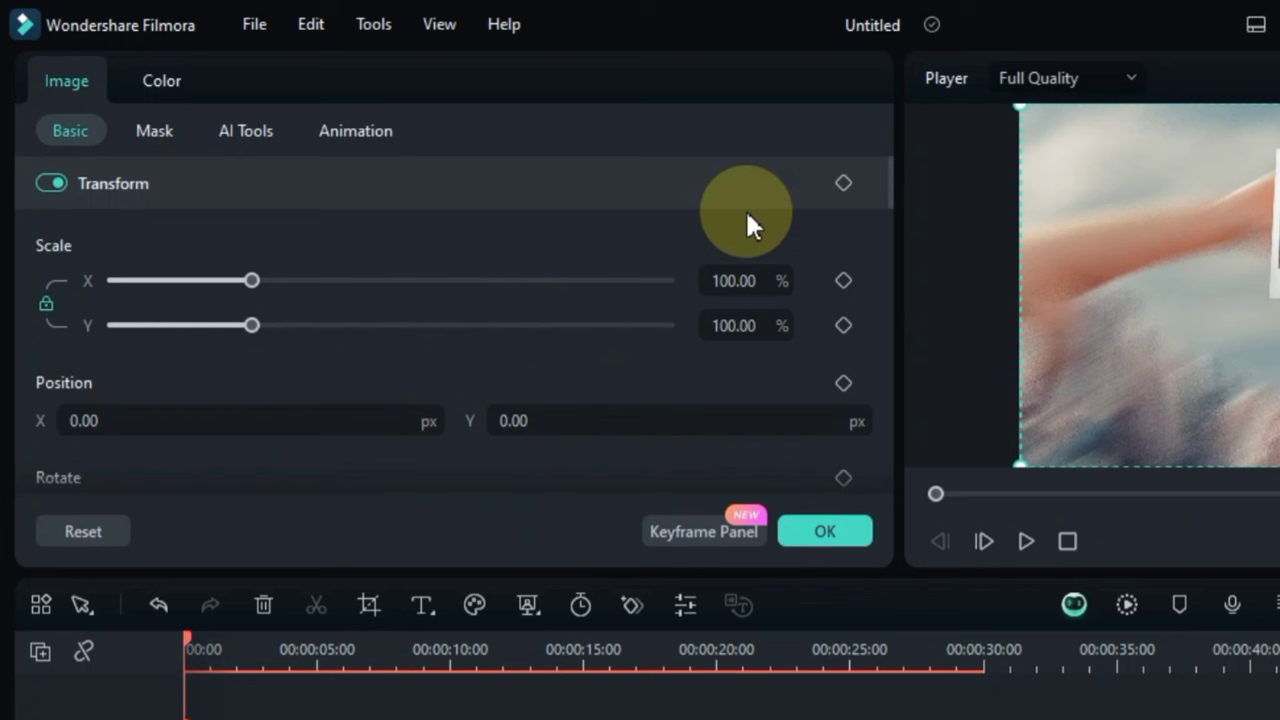
{"action": "left_click", "coordinate": [843, 183]}
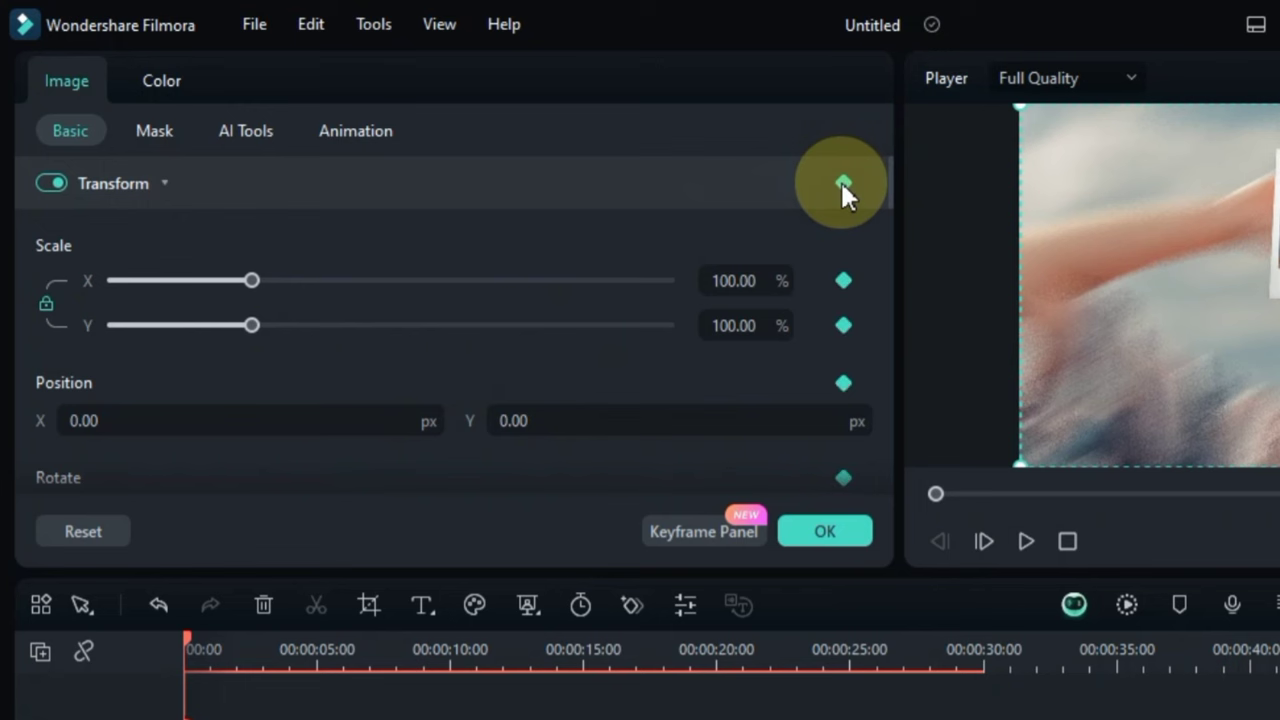
{"action": "left_click", "coordinate": [750, 280]}
{"action": "type", "text": "60"}
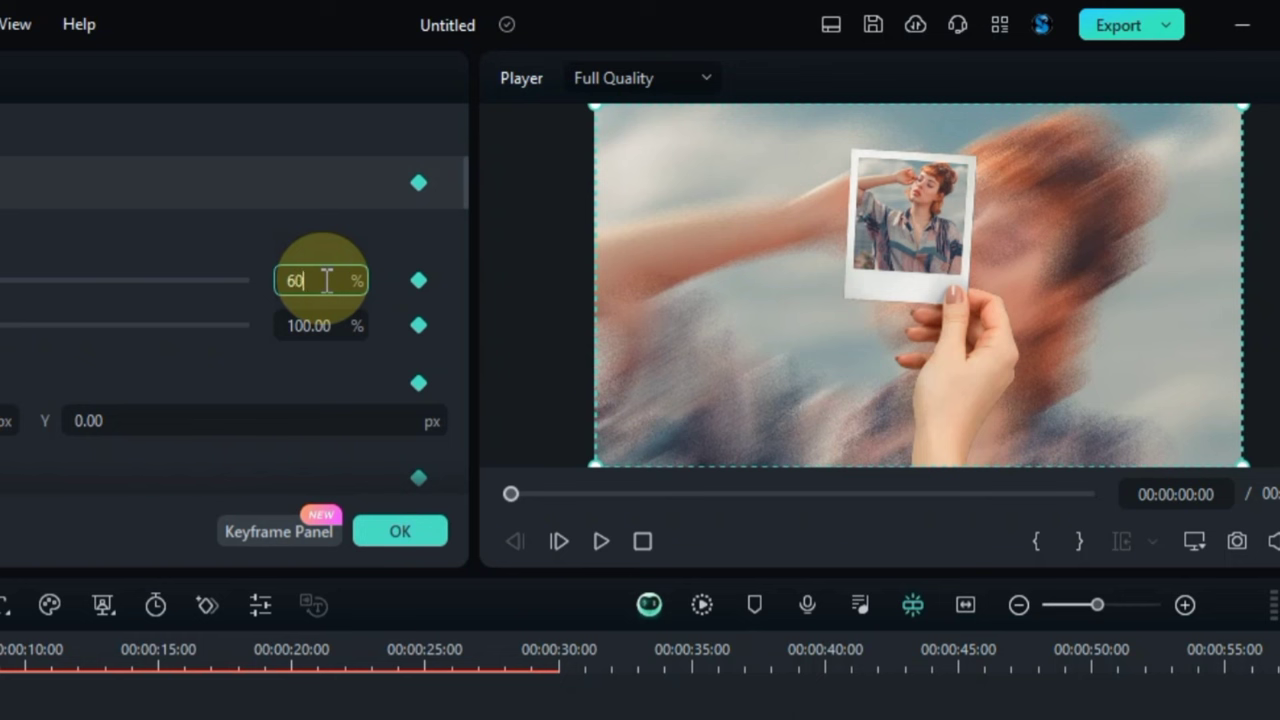
{"action": "key", "text": "Return"}
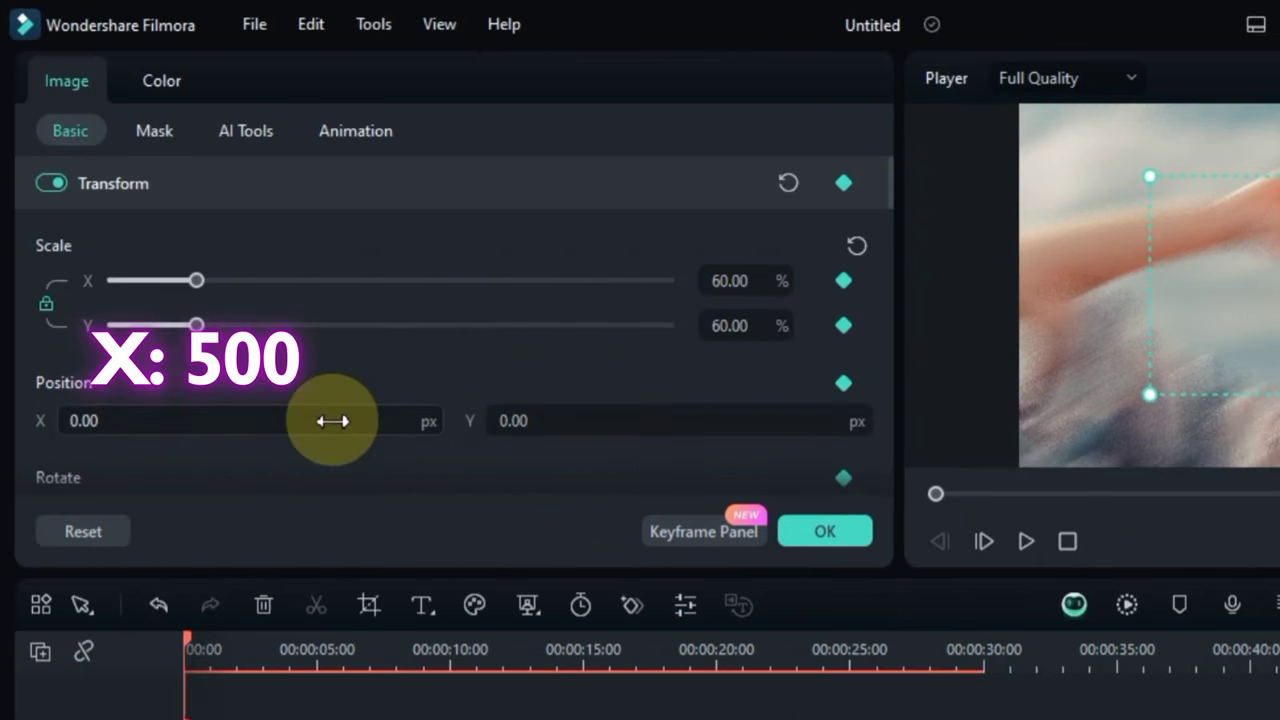
Set the position of Snapshot_38 at the starting keyframe to X 500 px and Y -1000 px.
{"action": "left_click", "coordinate": [333, 421]}
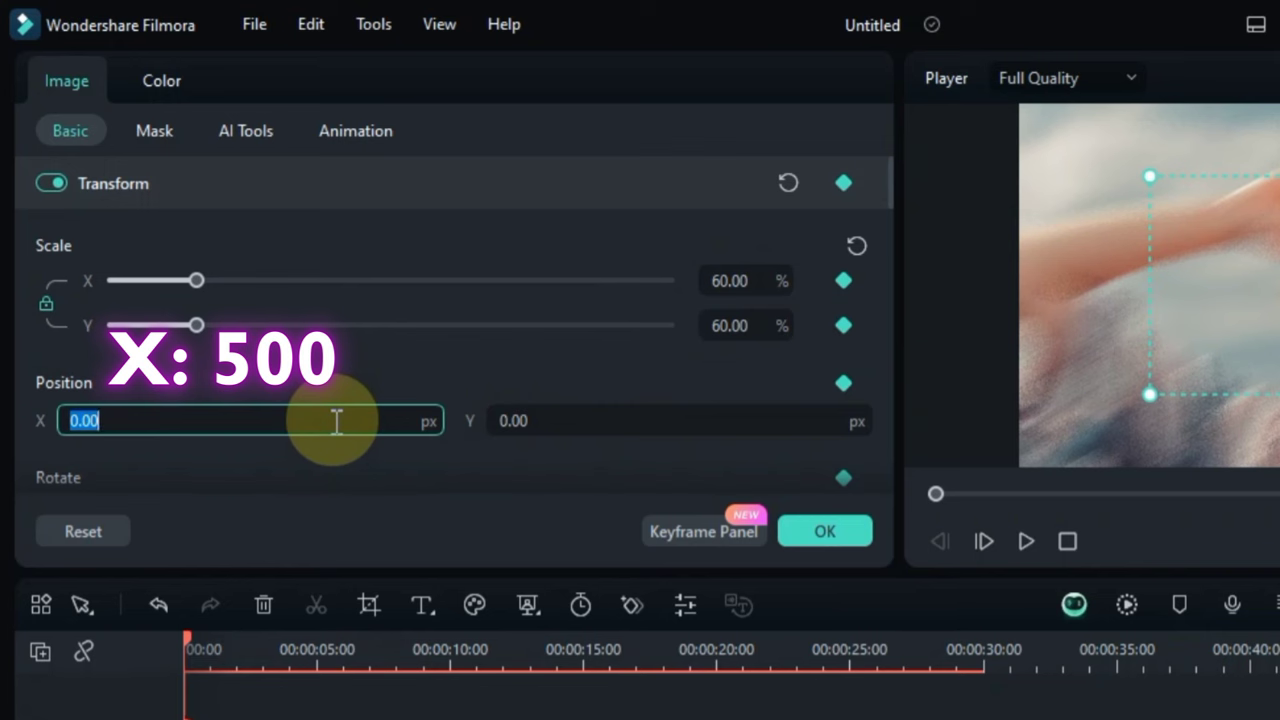
{"action": "type", "text": "500"}
{"action": "key", "text": "Return"}
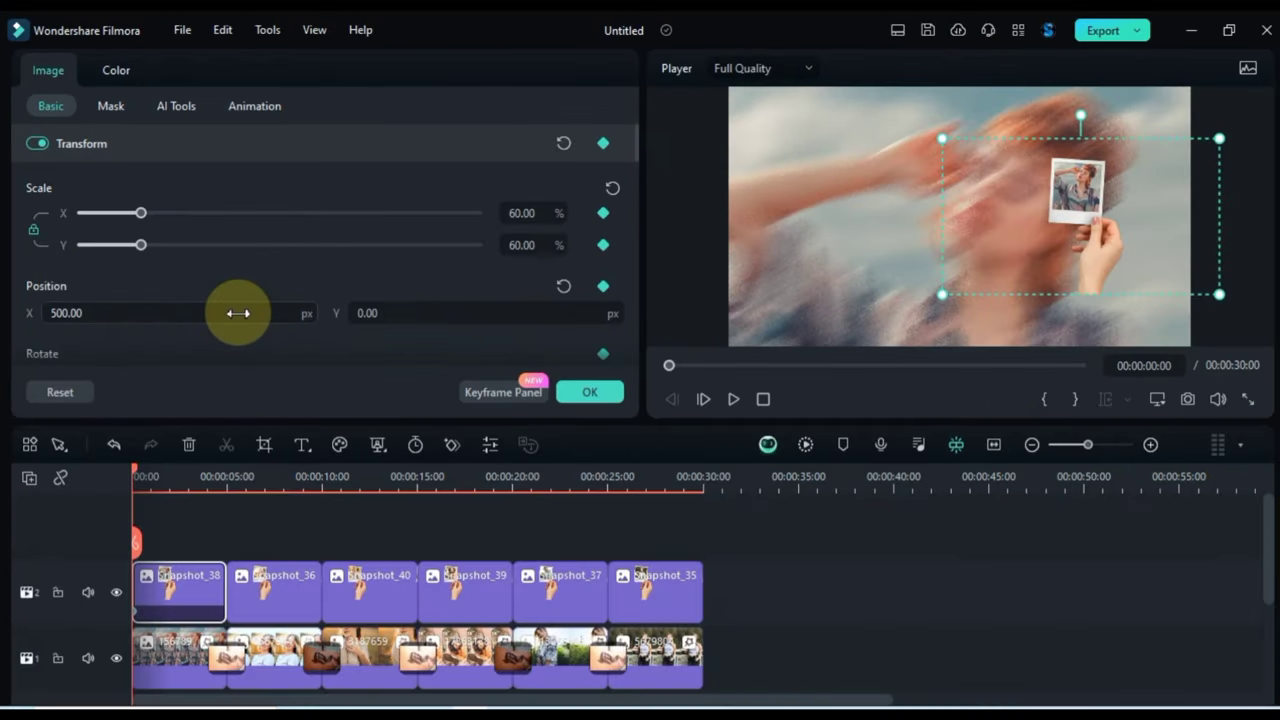
{"action": "left_click", "coordinate": [402, 316]}
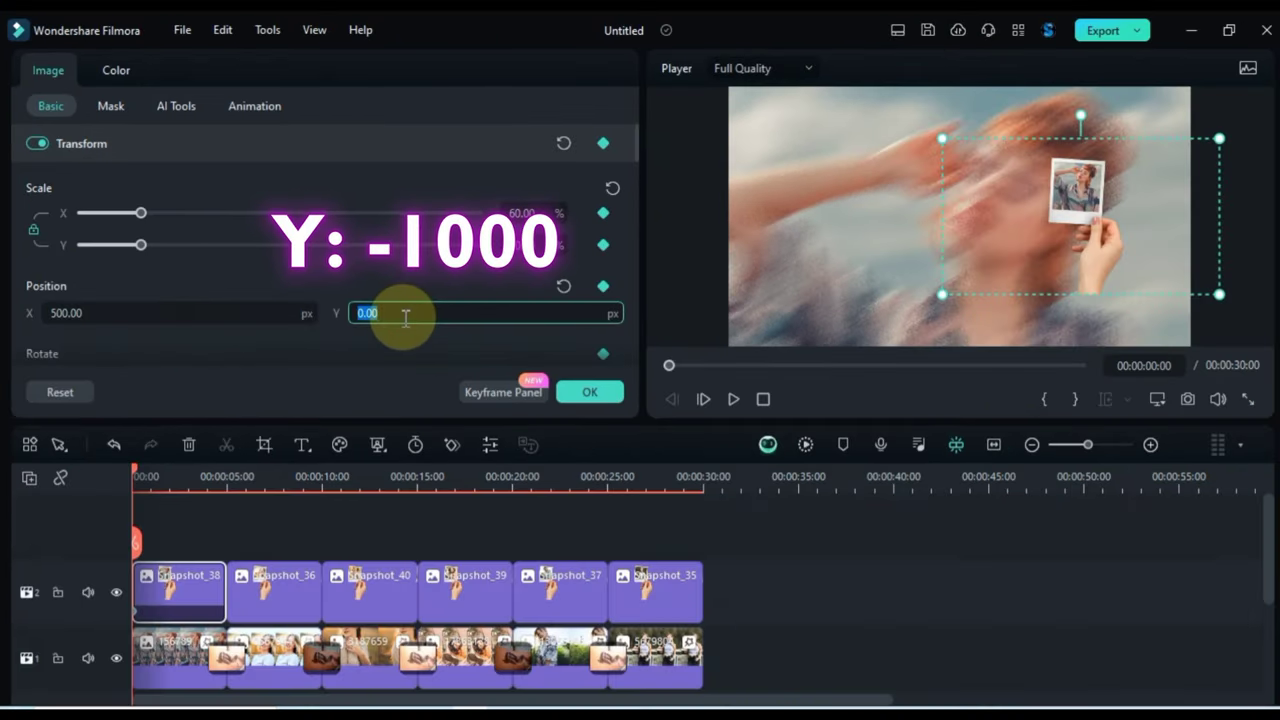
{"action": "type", "text": "-1000"}
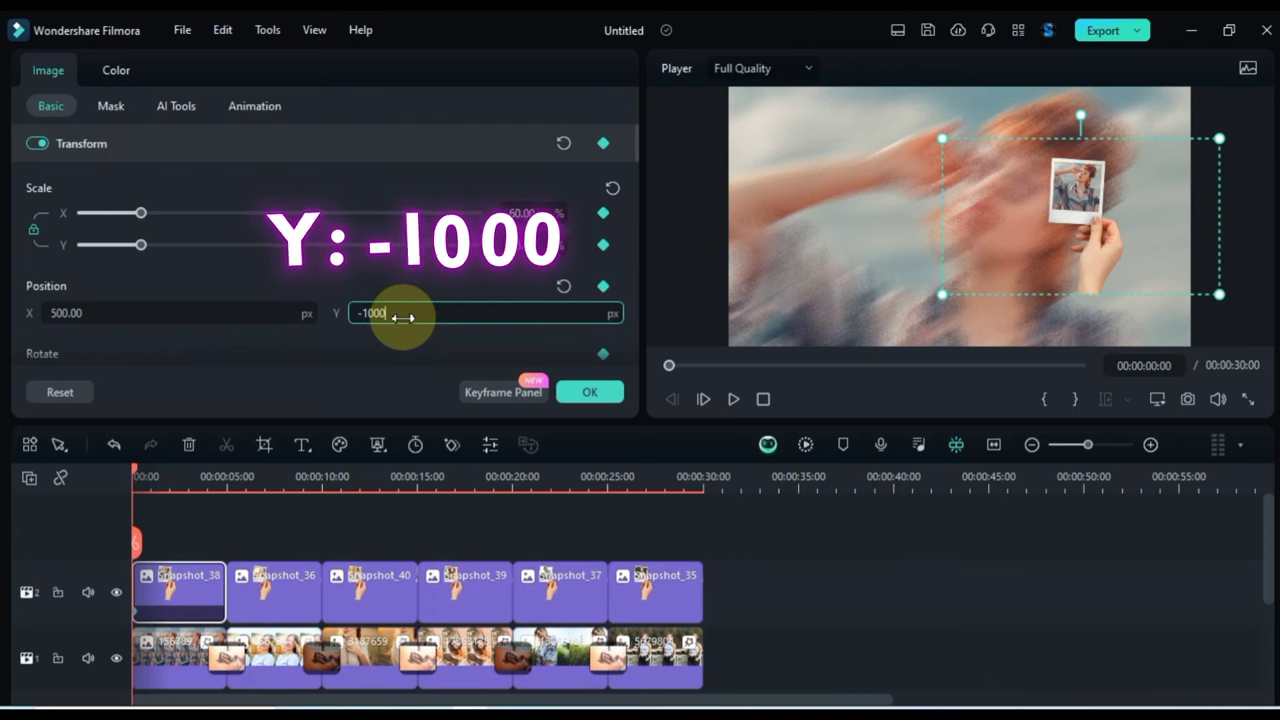
{"action": "key", "text": "Return"}
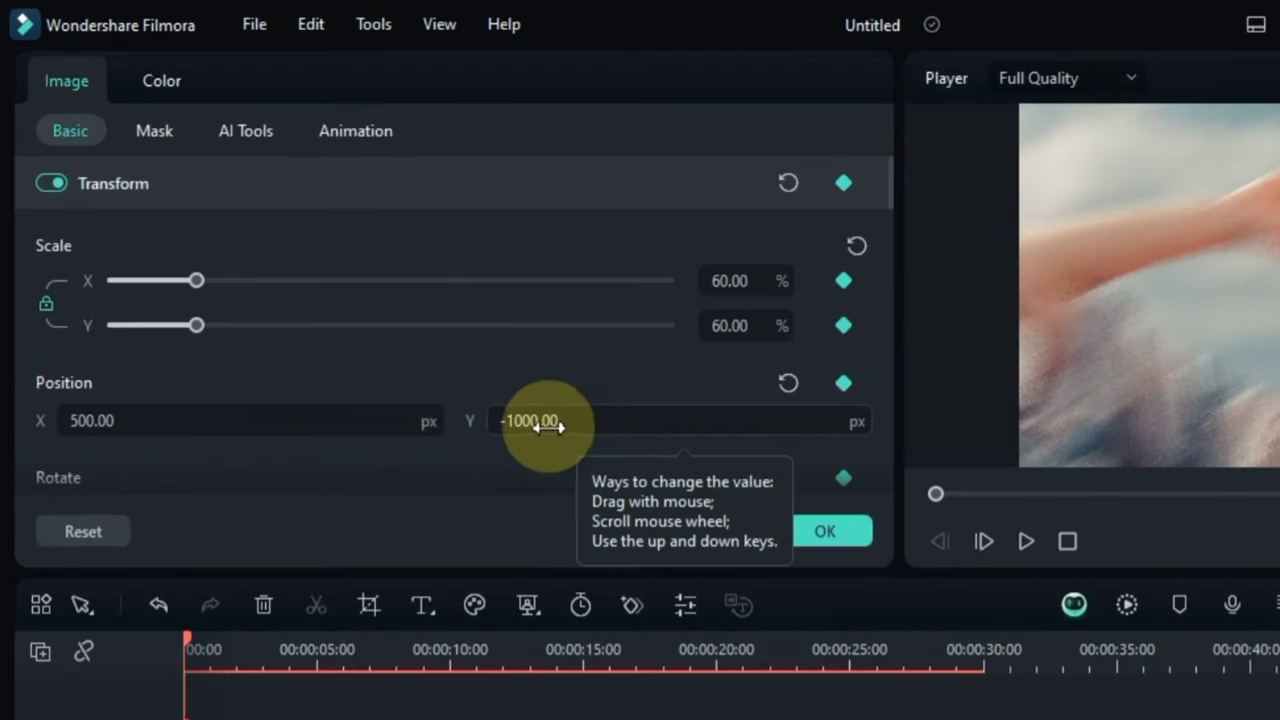
Set the rotation of Snapshot_38 at the starting keyframe to -80°.
{"action": "scroll", "coordinate": [322, 274], "scroll_direction": "down", "scroll_amount": 2}
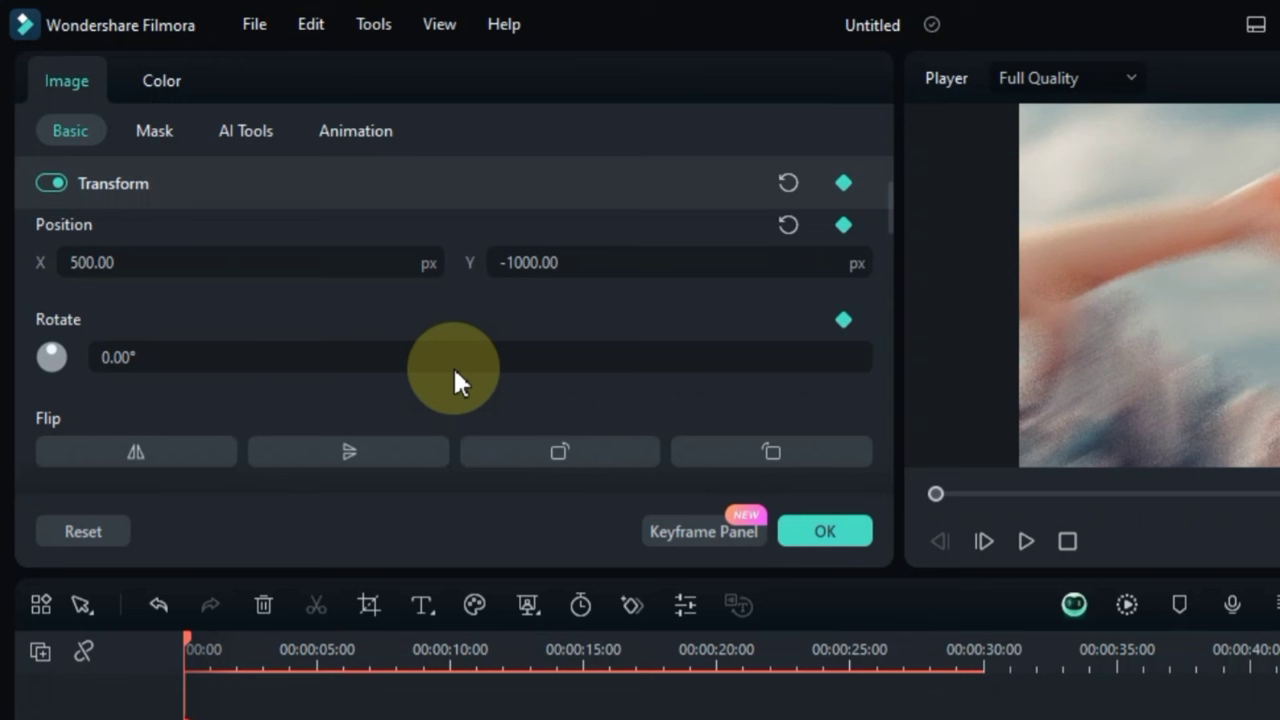
{"action": "left_click", "coordinate": [381, 357]}
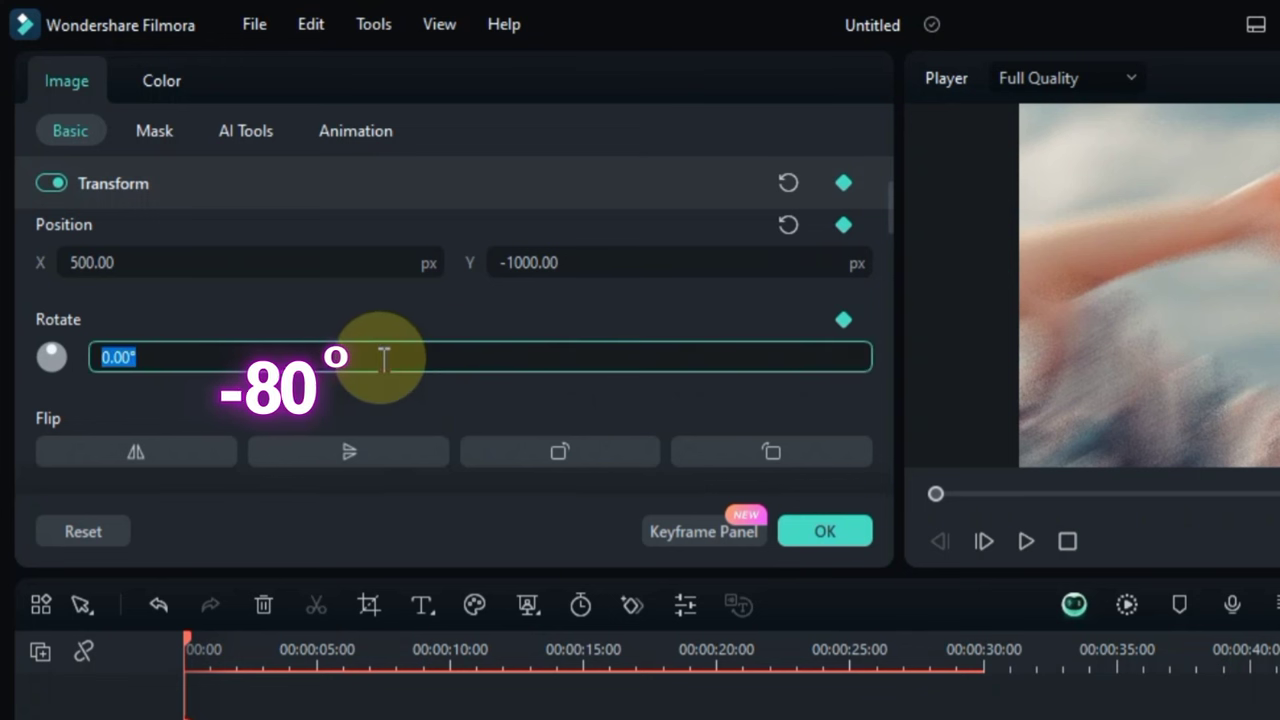
{"action": "type", "text": "-8"}
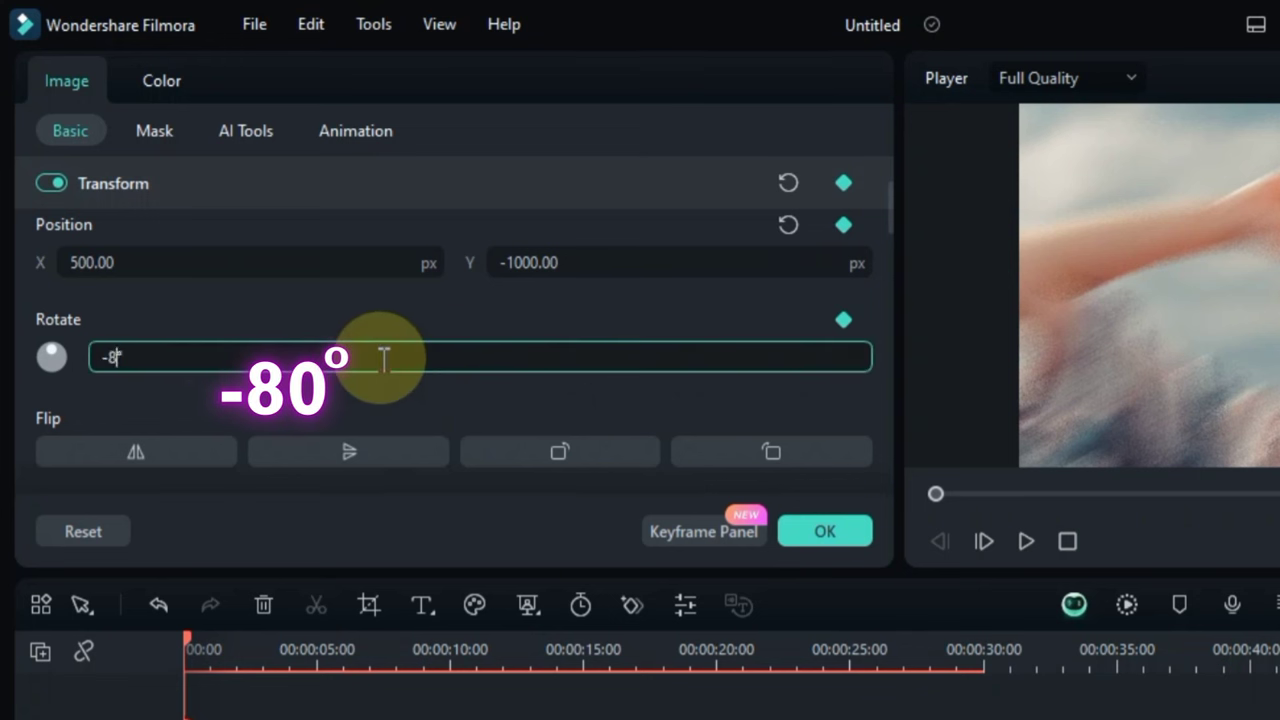
{"action": "type", "text": "0"}
{"action": "key", "text": "Return"}
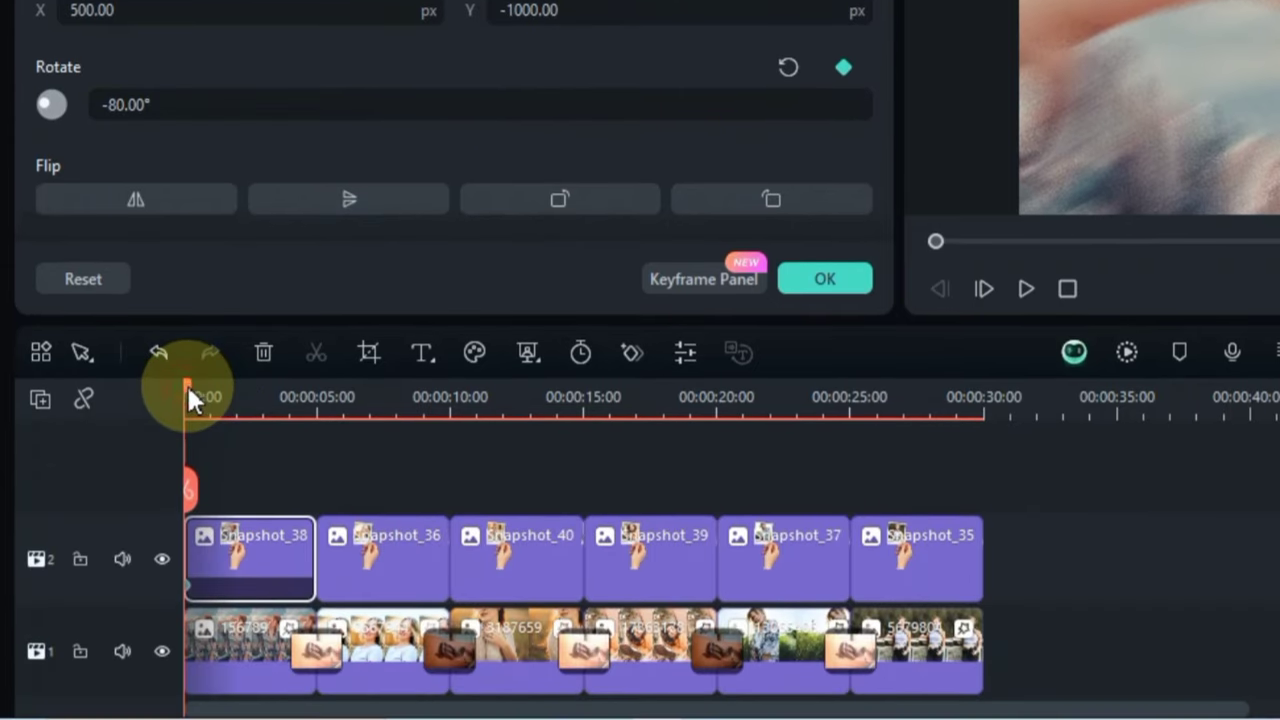
Add a second Transform keyframe to Snapshot_38 at 00:00:00:22 and set its scale to 120%.
{"action": "mouse_move", "coordinate": [187, 384]}
{"action": "left_mouse_down"}
{"action": "mouse_move", "coordinate": [222, 386]}
{"action": "mouse_move", "coordinate": [205, 394]}
{"action": "left_mouse_up"}
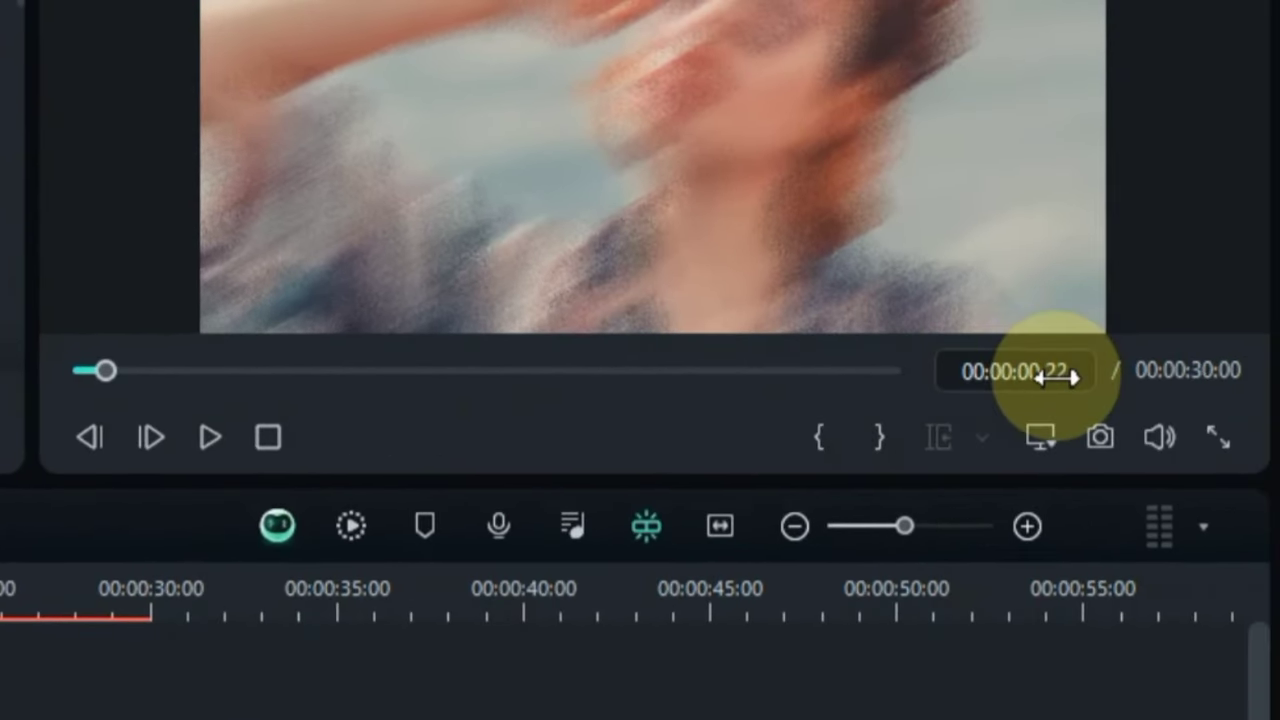
{"action": "left_click", "coordinate": [1272, 306]}
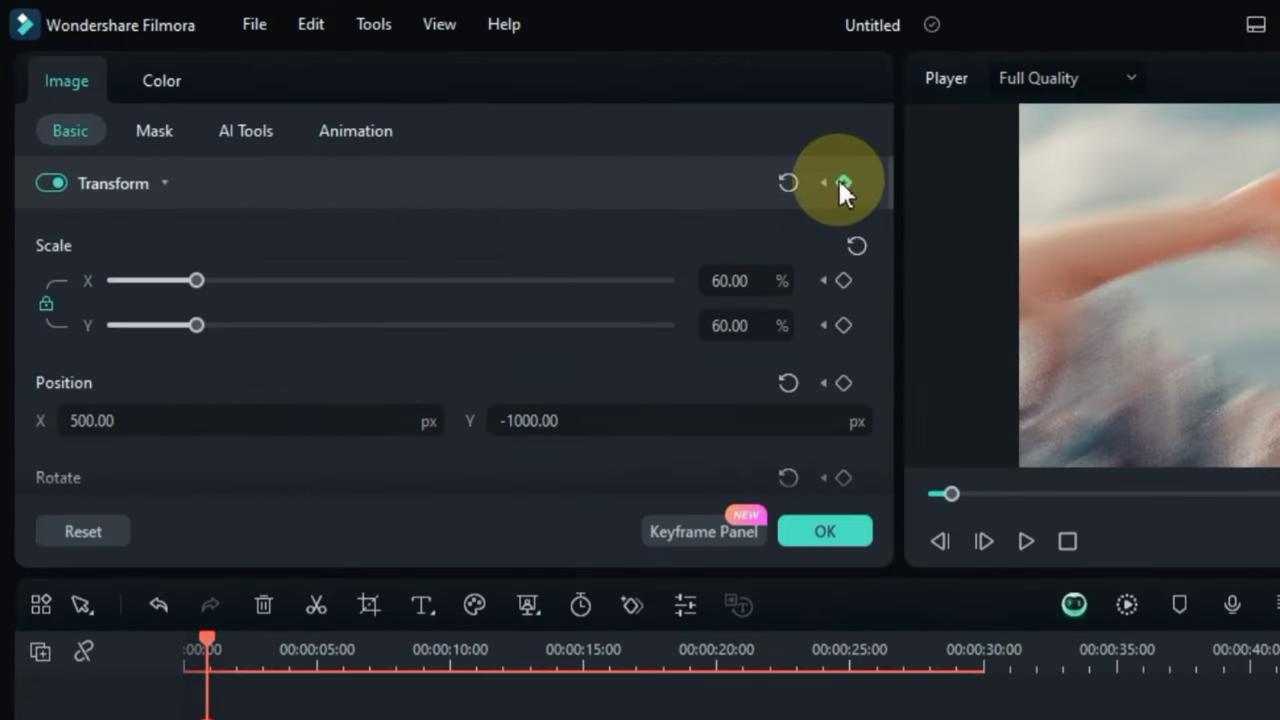
{"action": "left_click", "coordinate": [842, 182]}
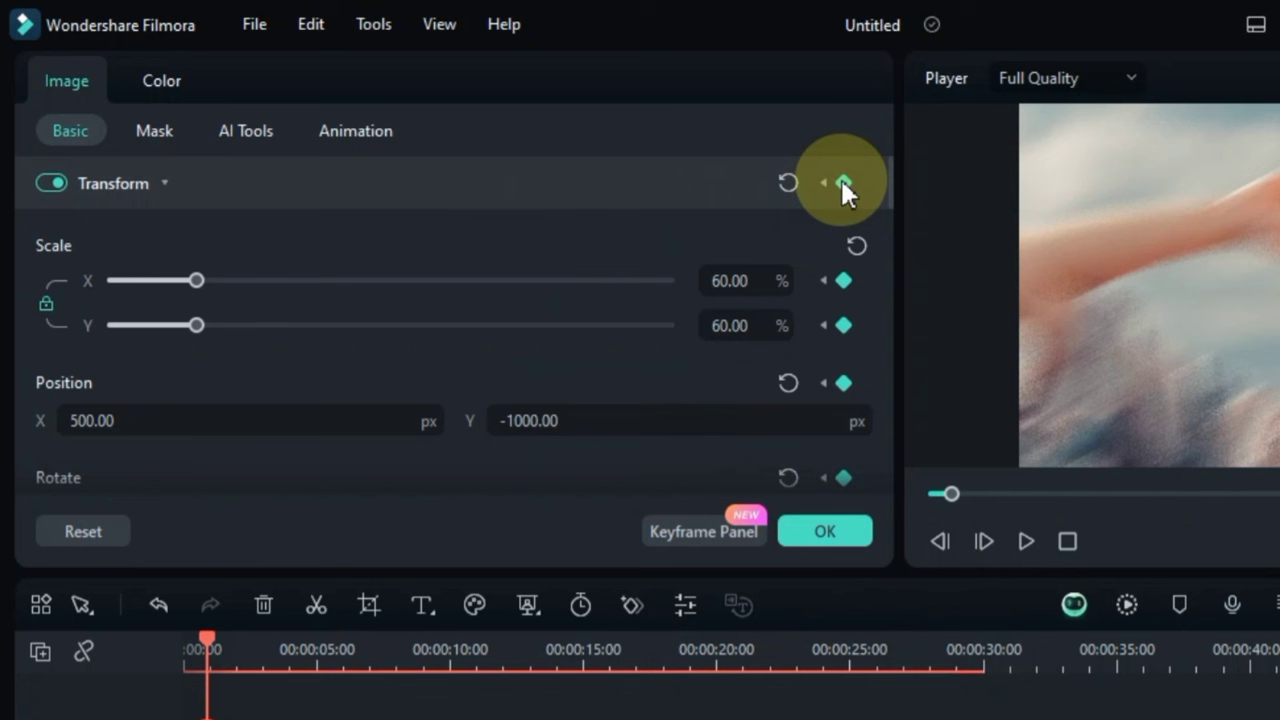
{"action": "left_click", "coordinate": [733, 280]}
{"action": "type", "text": "120"}
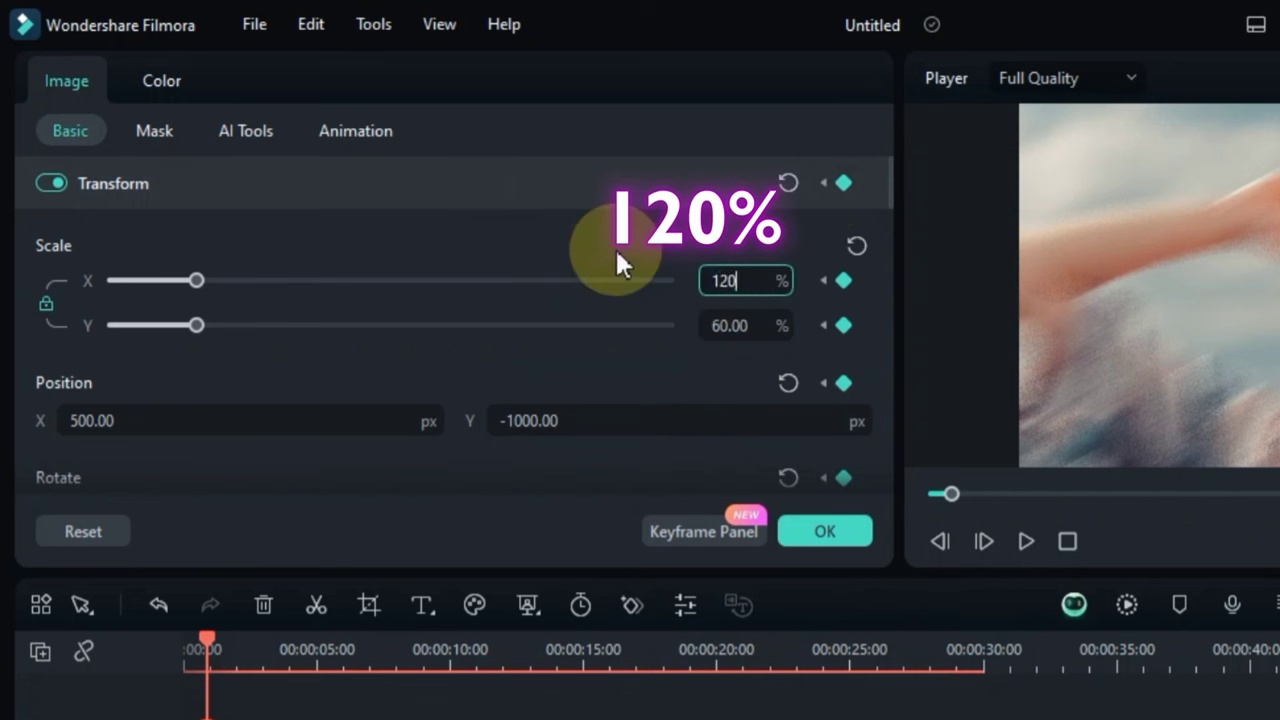
{"action": "key", "text": "Return"}
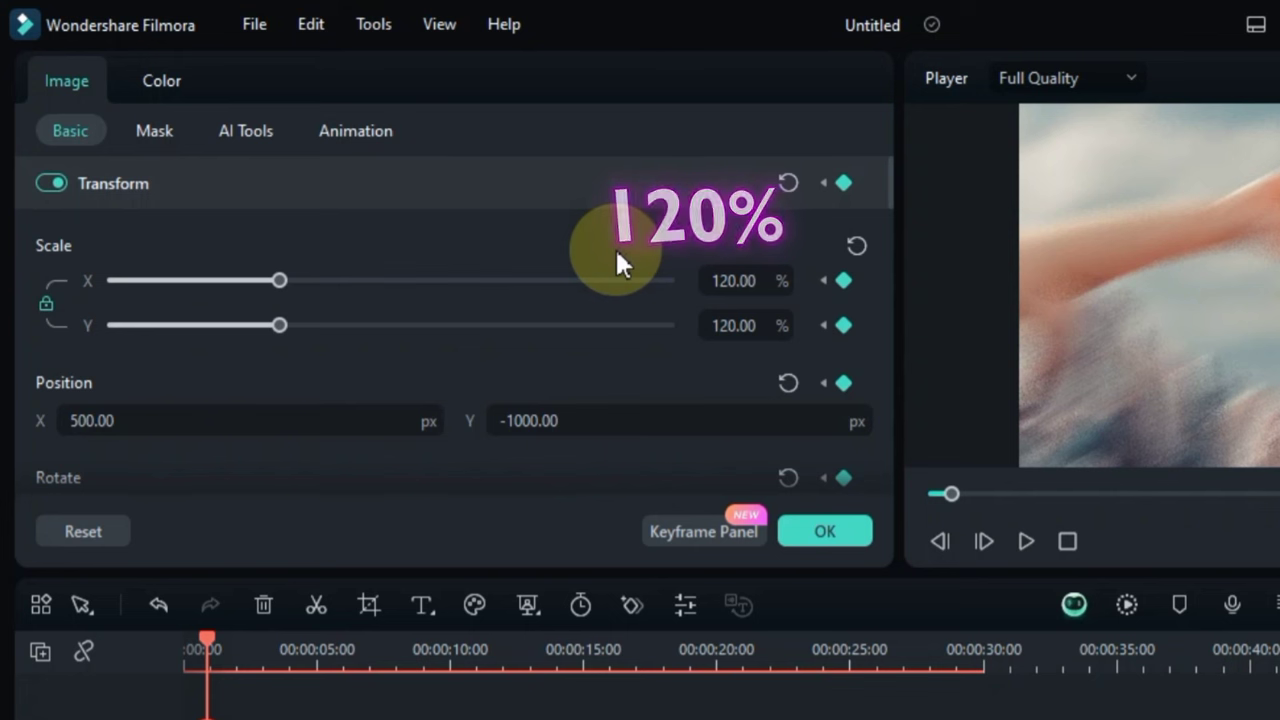
Reset the position of Snapshot_38 to X 0, Y 0 and its rotation to 0° at the second keyframe.
{"action": "left_click", "coordinate": [278, 421]}
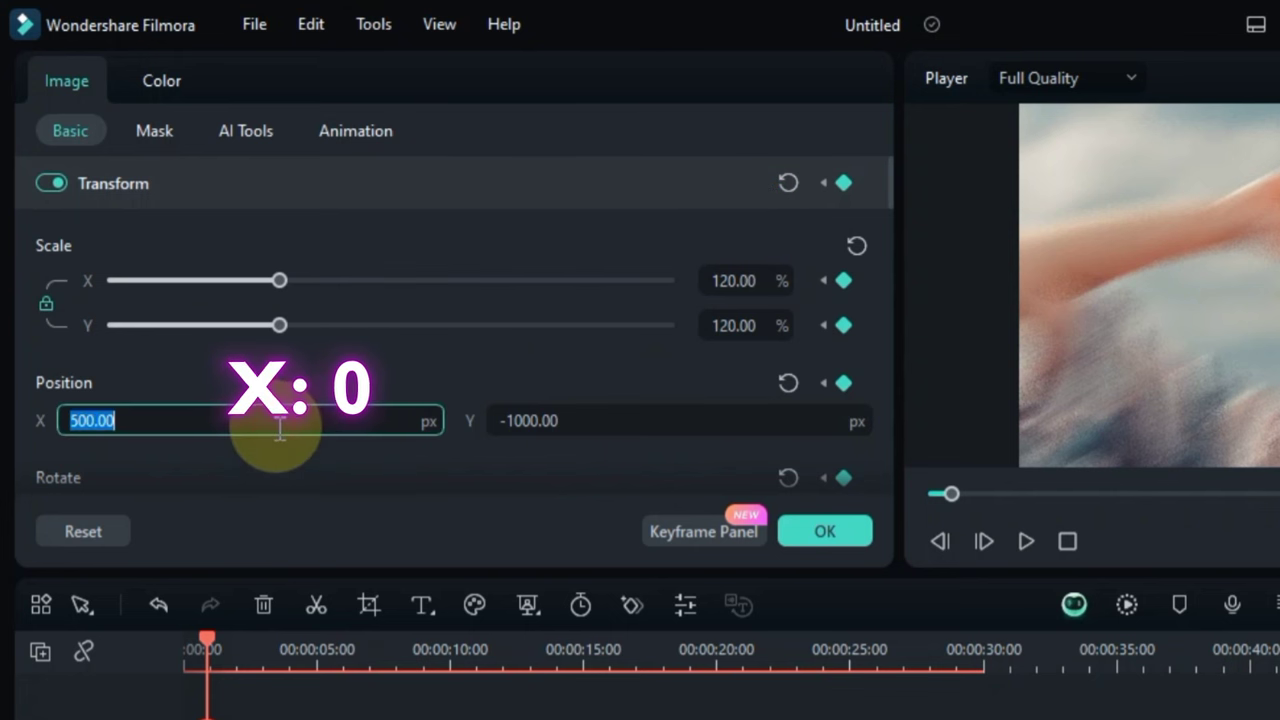
{"action": "left_click", "coordinate": [528, 421]}
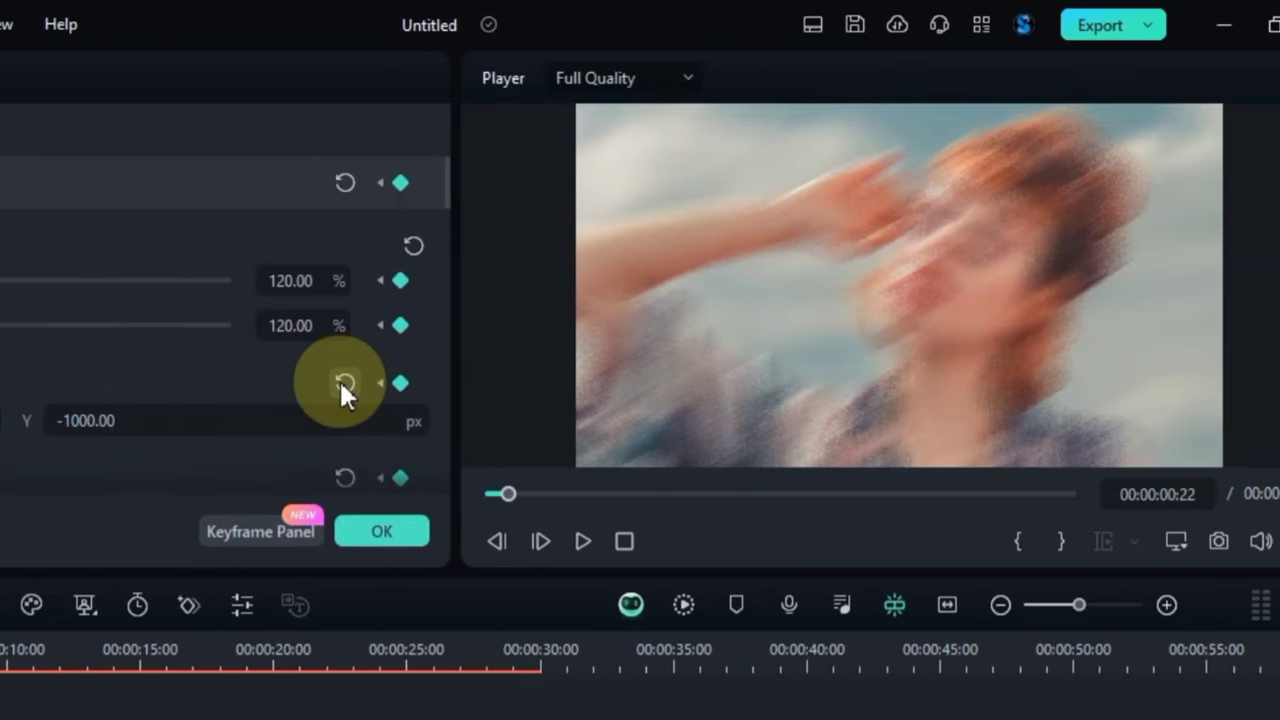
{"action": "left_click", "coordinate": [343, 383]}
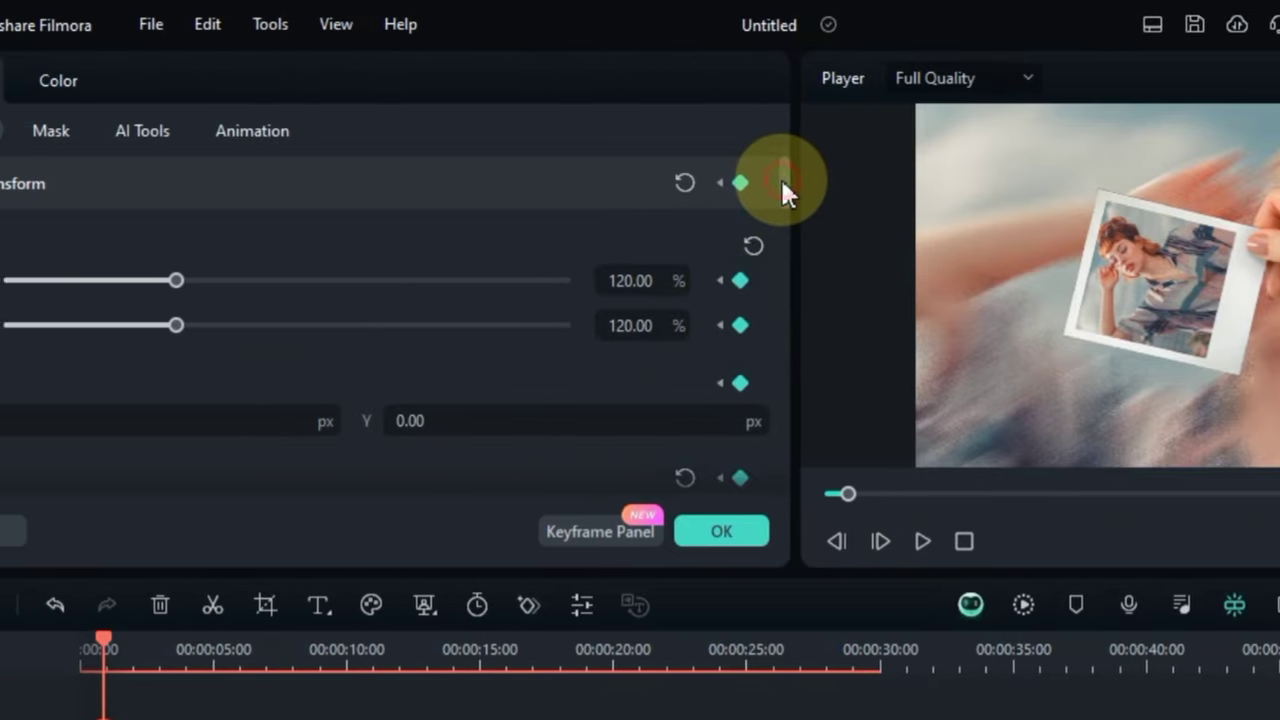
{"action": "left_click_drag", "start_coordinate": [783, 190], "coordinate": [789, 200]}
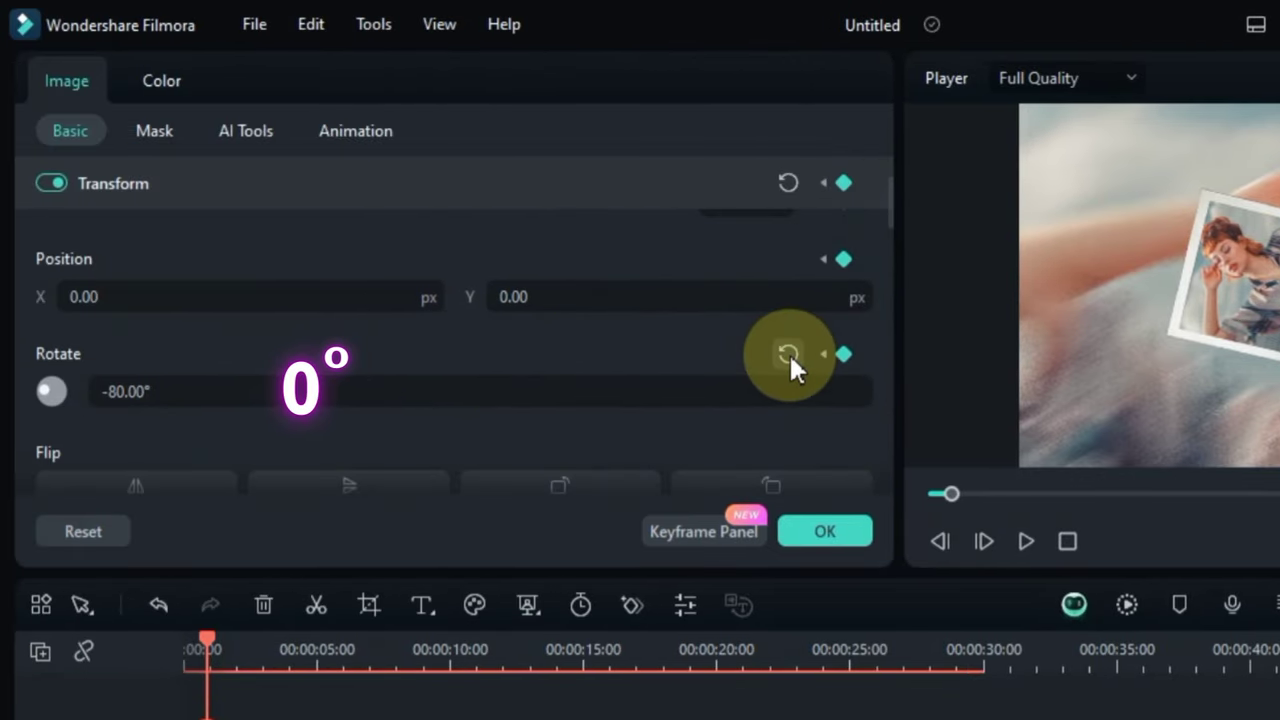
{"action": "left_click", "coordinate": [789, 352]}
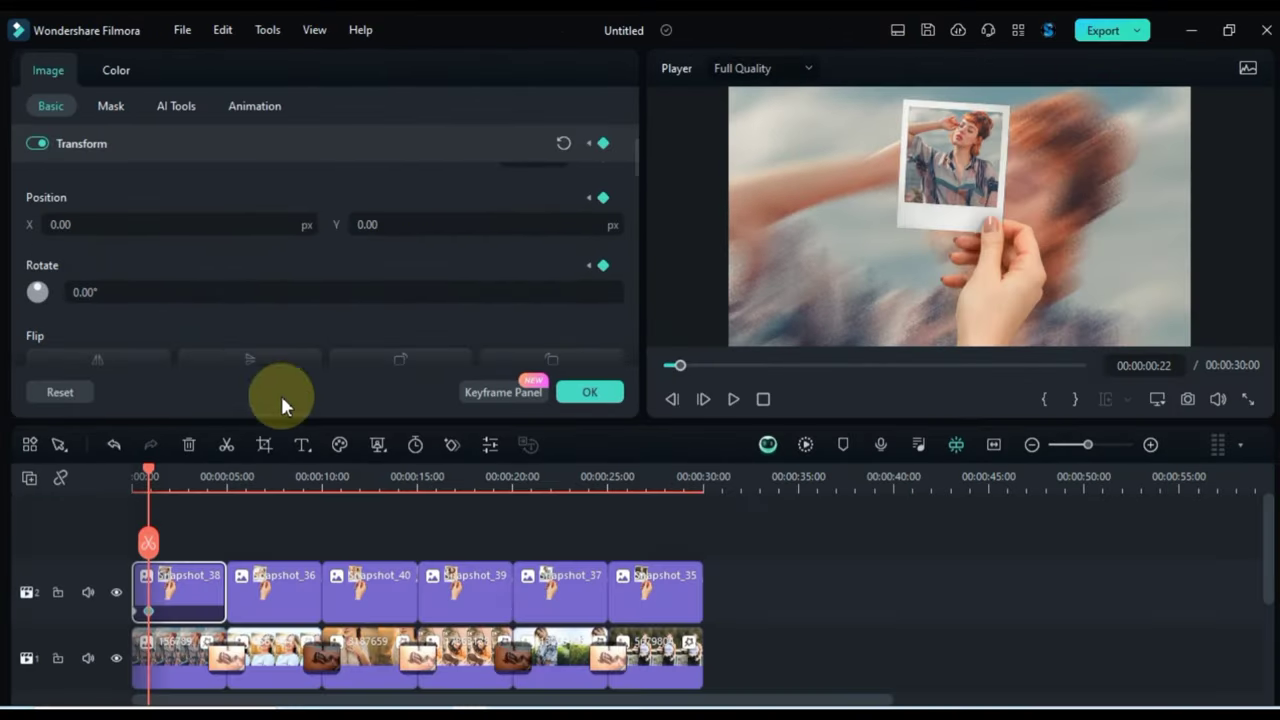
Play back the entrance animation of Snapshot_38 from the start of the timeline.
{"action": "left_click_drag", "start_coordinate": [150, 475], "coordinate": [124, 478]}
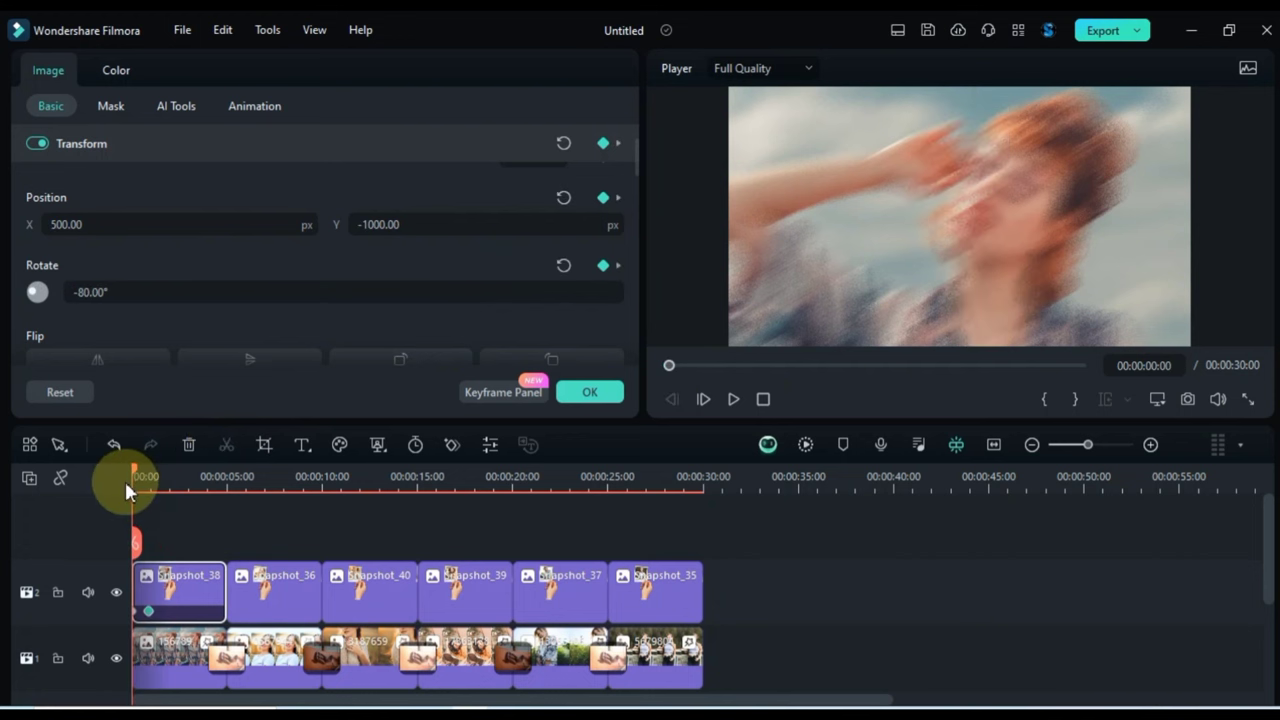
{"action": "key", "text": "space"}
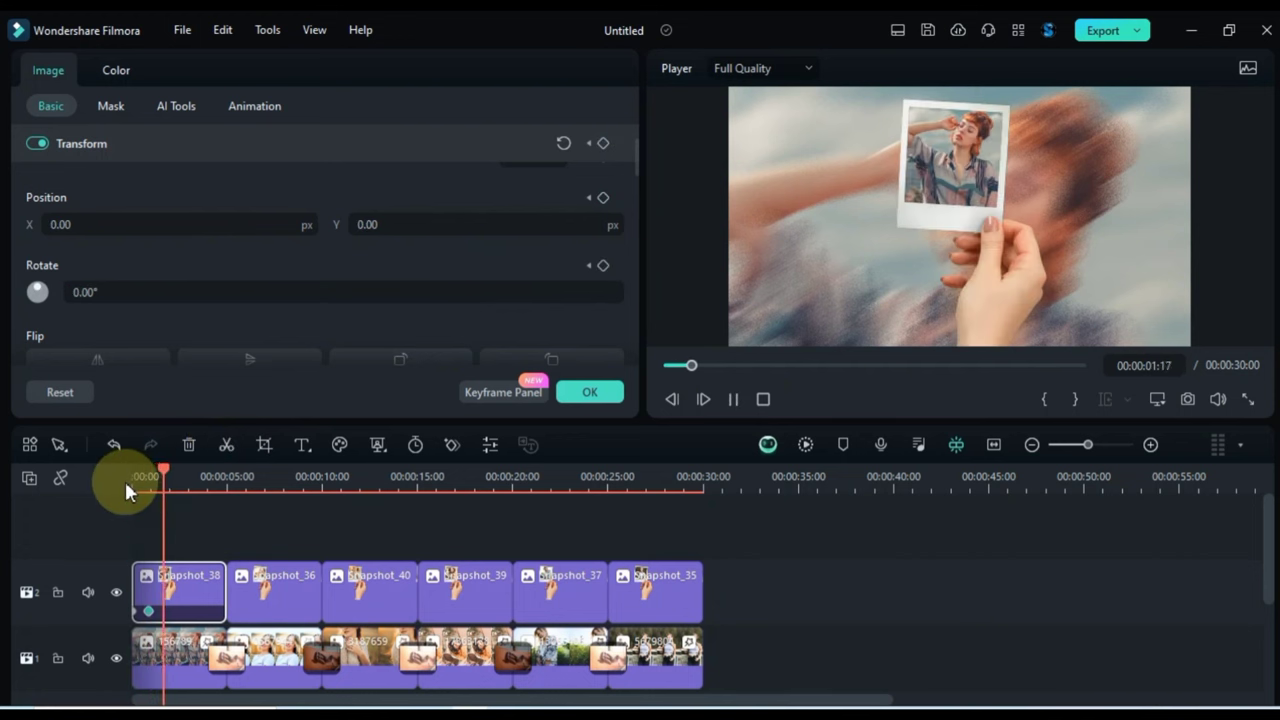
{"action": "left_click_drag", "start_coordinate": [171, 466], "coordinate": [116, 475]}
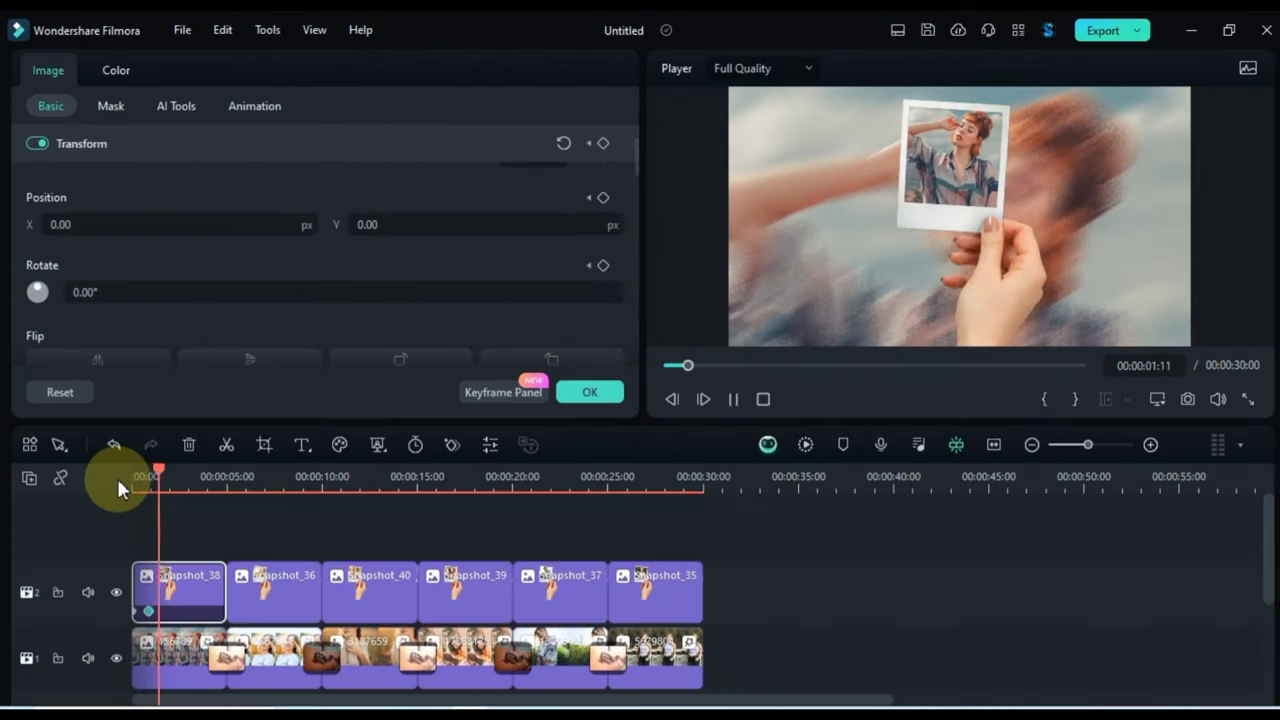
{"action": "key", "text": "space"}
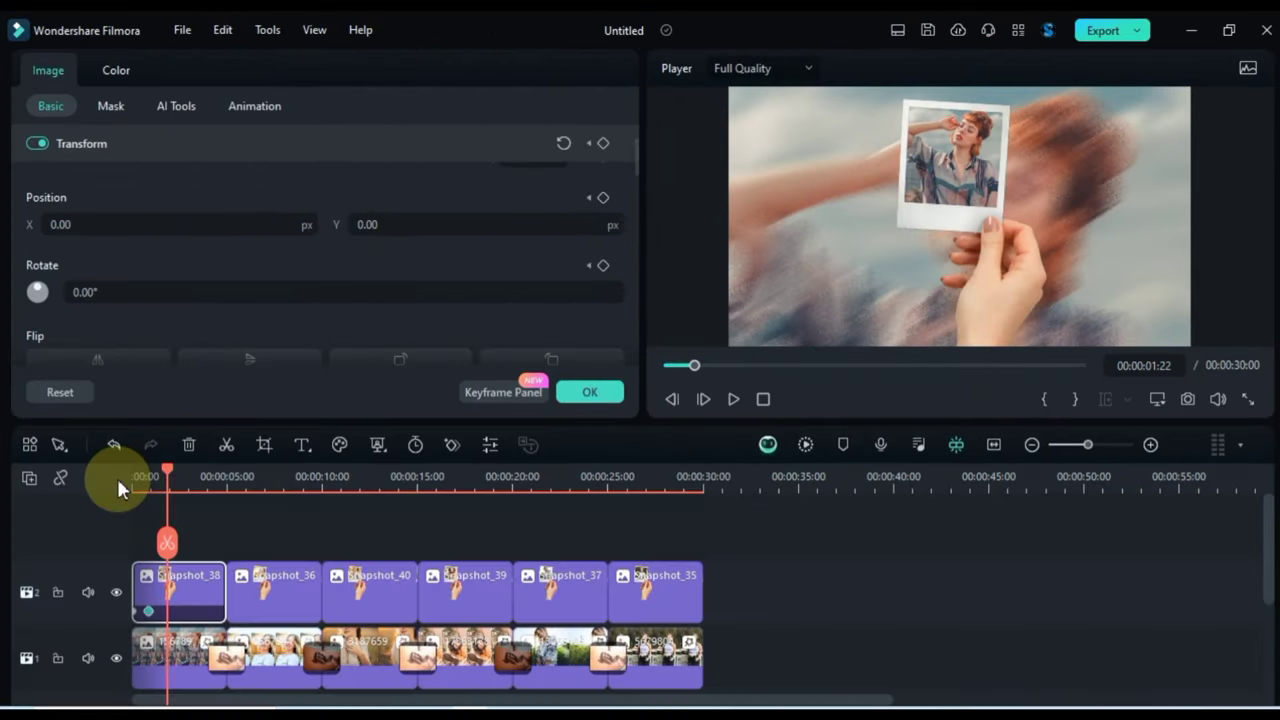
Select both Transform keyframes on the Snapshot_38 clip and copy them.
{"action": "scroll", "coordinate": [286, 480], "scroll_direction": "up", "scroll_amount": 3}
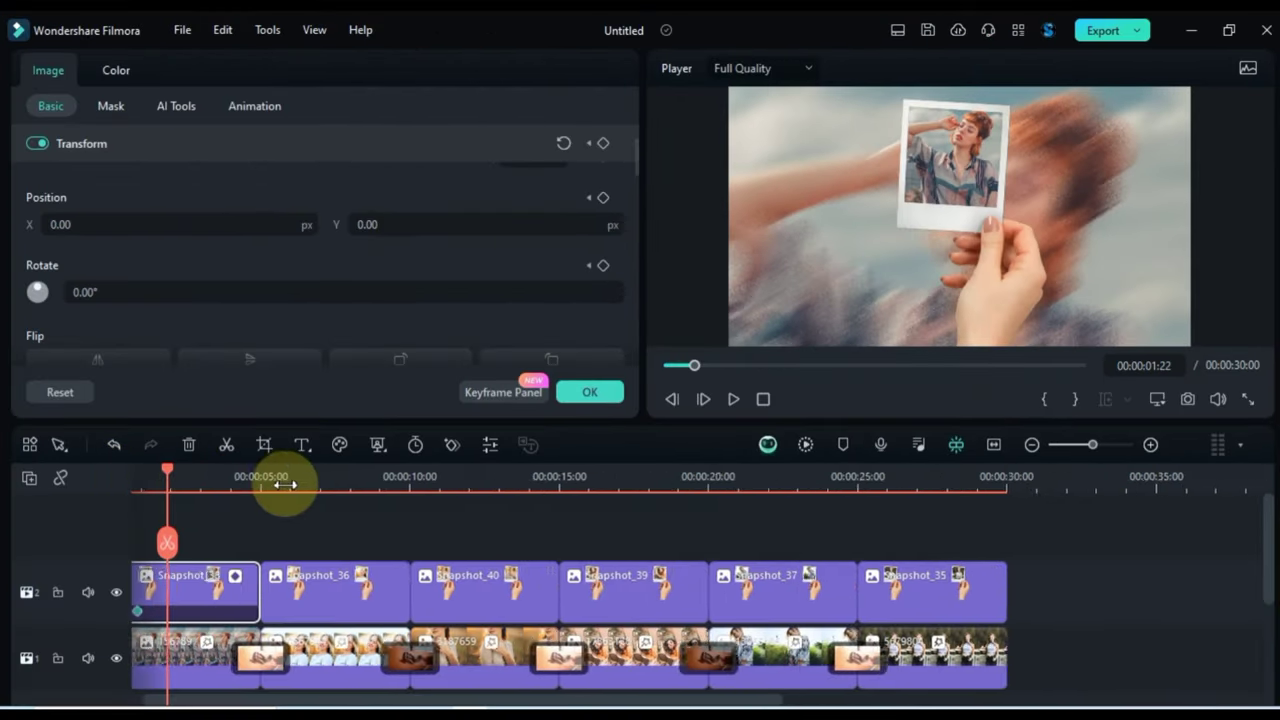
{"action": "scroll", "coordinate": [260, 686], "scroll_direction": "up", "scroll_amount": 3}
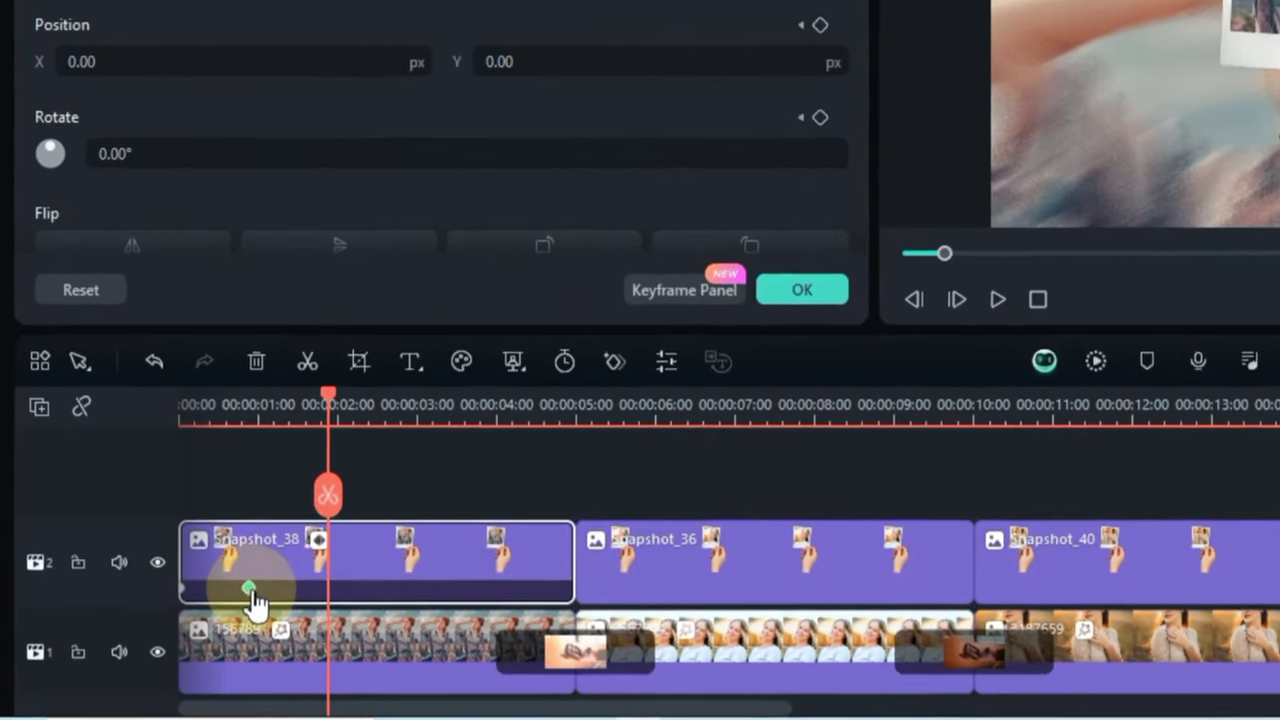
{"action": "left_click", "coordinate": [229, 595]}
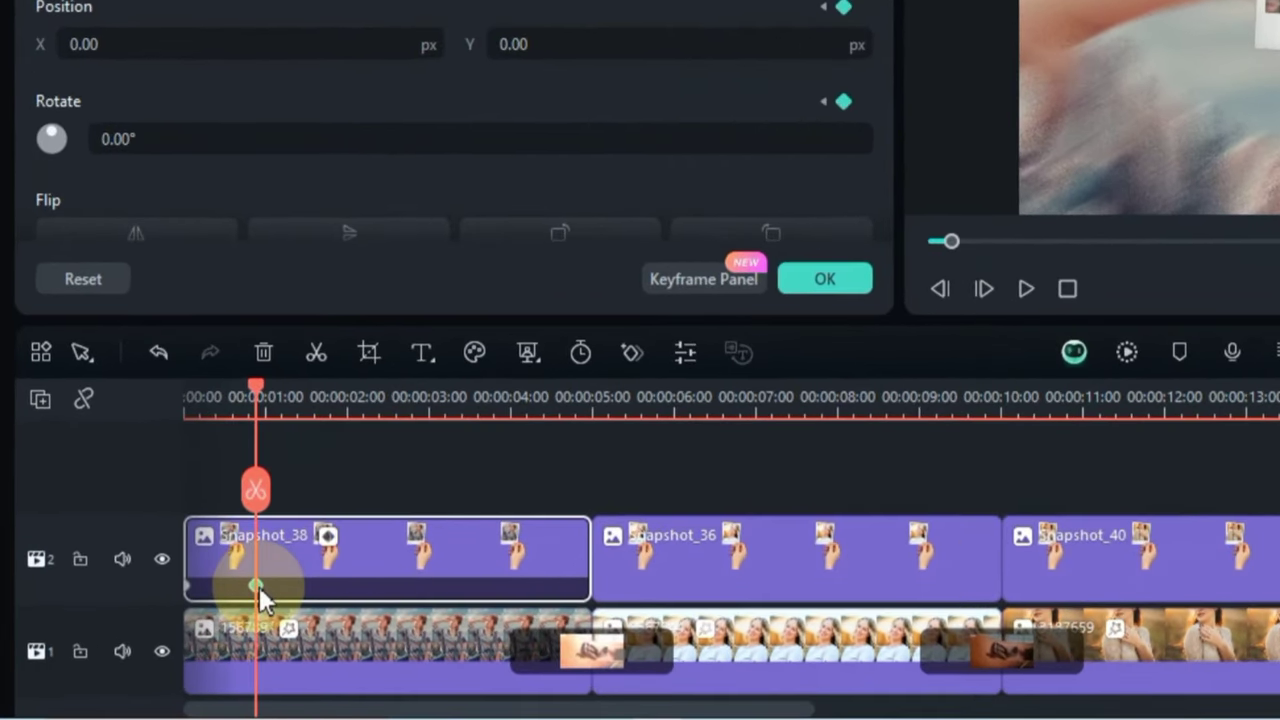
{"action": "left_click", "coordinate": [191, 597], "text": "ctrl"}
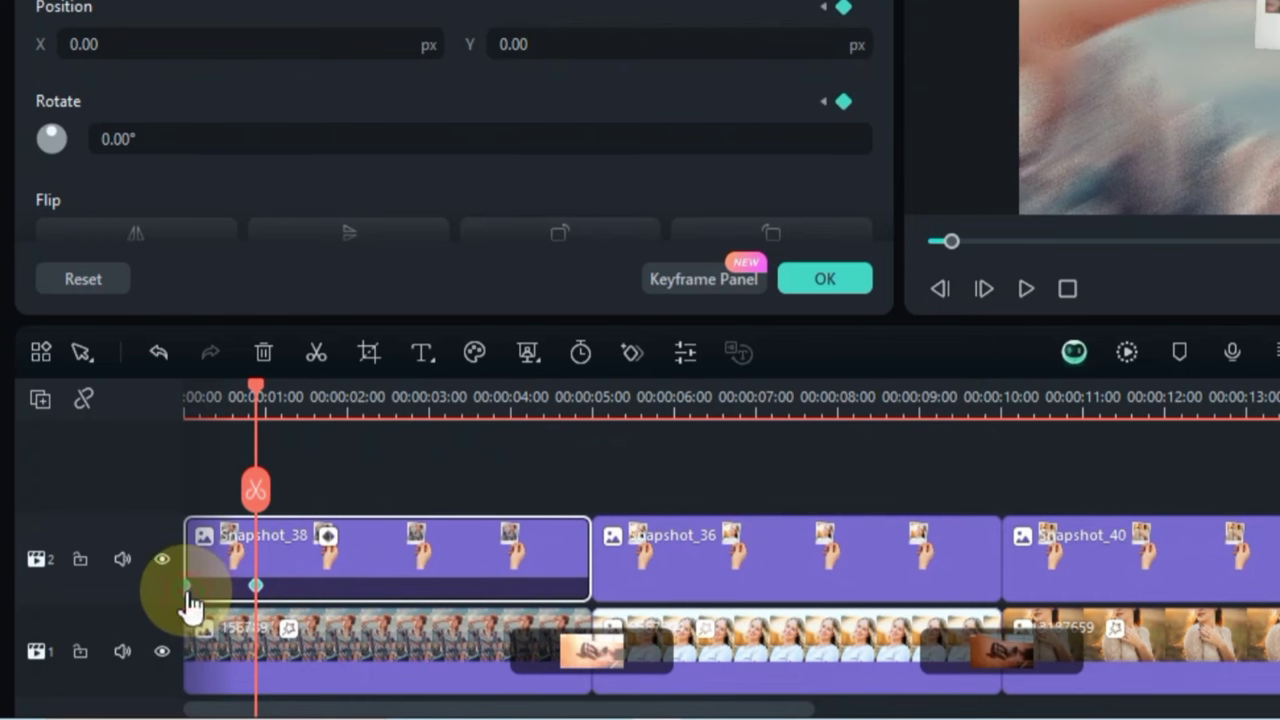
{"action": "right_click", "coordinate": [257, 587]}
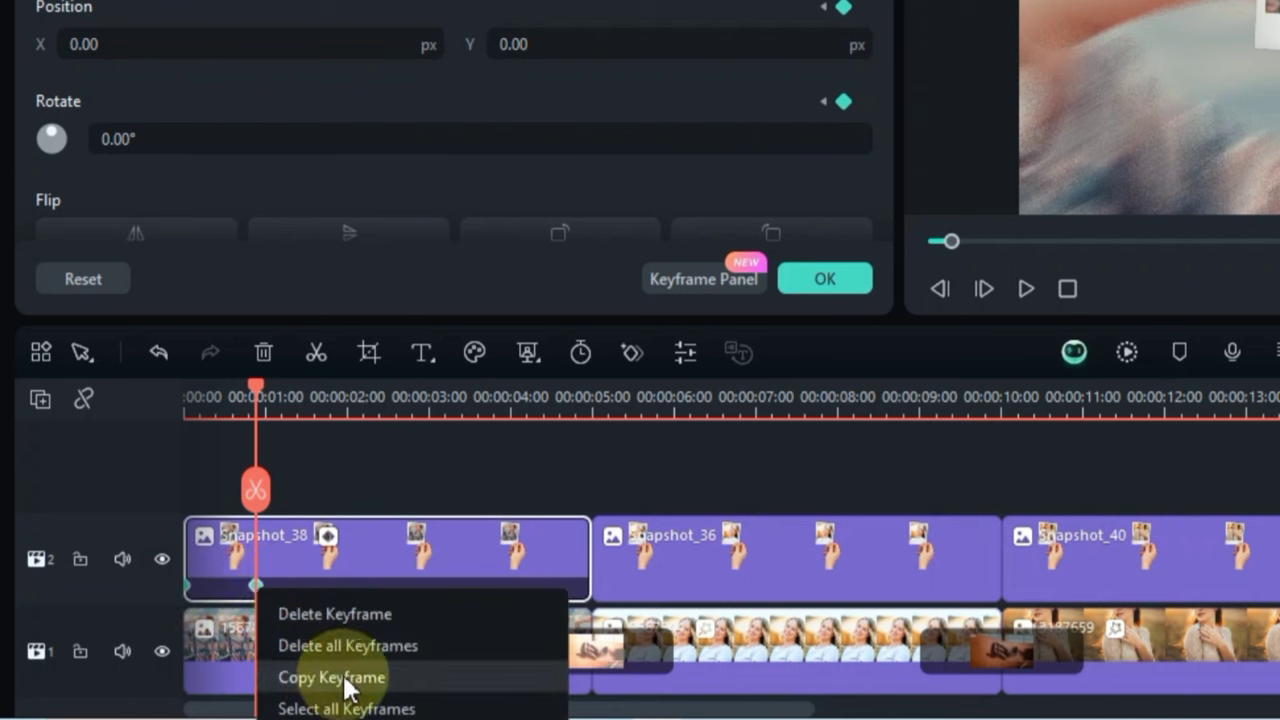
{"action": "left_click", "coordinate": [413, 678]}
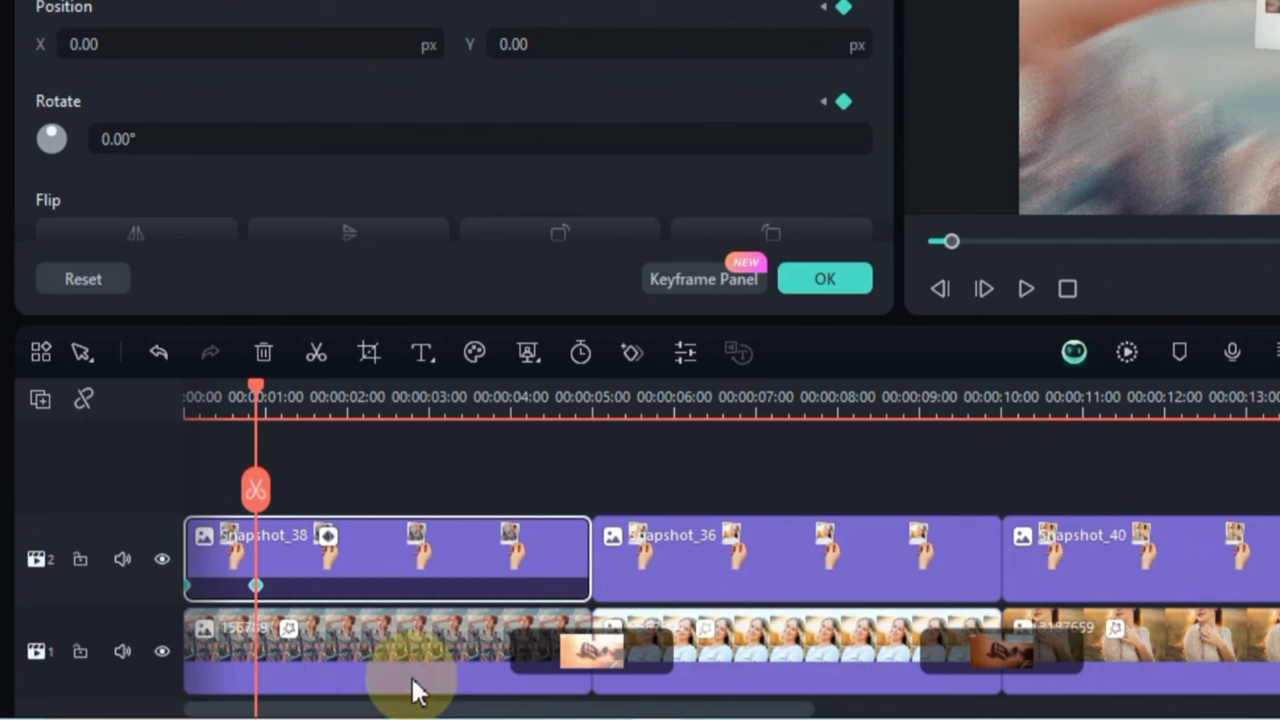
Paste the copied keyframes onto Snapshot_38 just after the 3-second mark.
{"action": "left_click", "coordinate": [441, 400]}
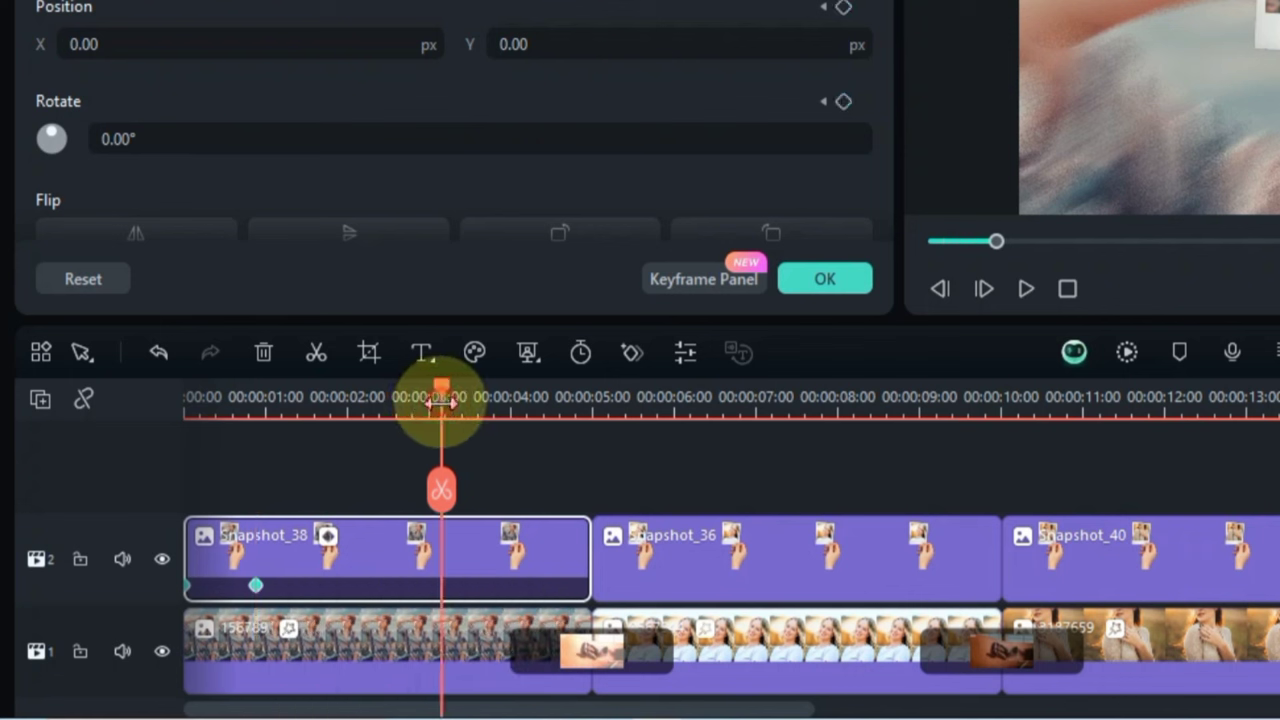
{"action": "right_click", "coordinate": [491, 560]}
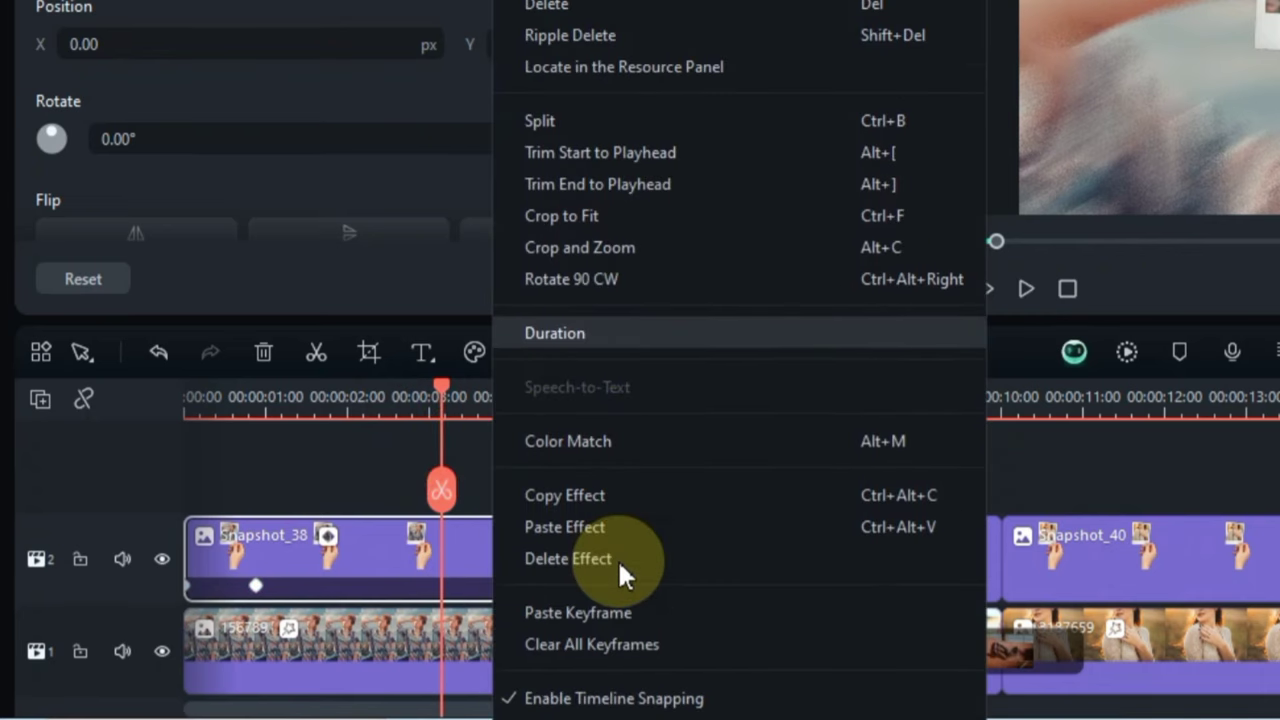
{"action": "scroll", "coordinate": [617, 558], "scroll_direction": "down", "scroll_amount": 1}
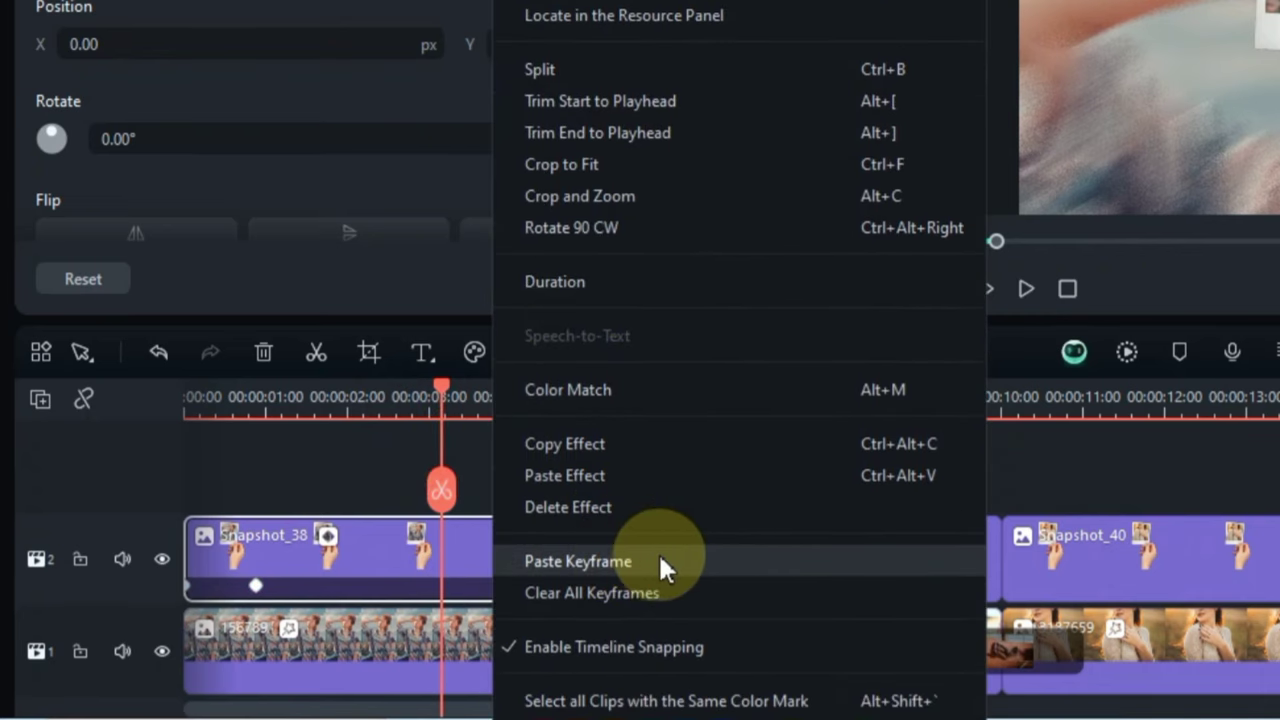
{"action": "left_click", "coordinate": [668, 562]}
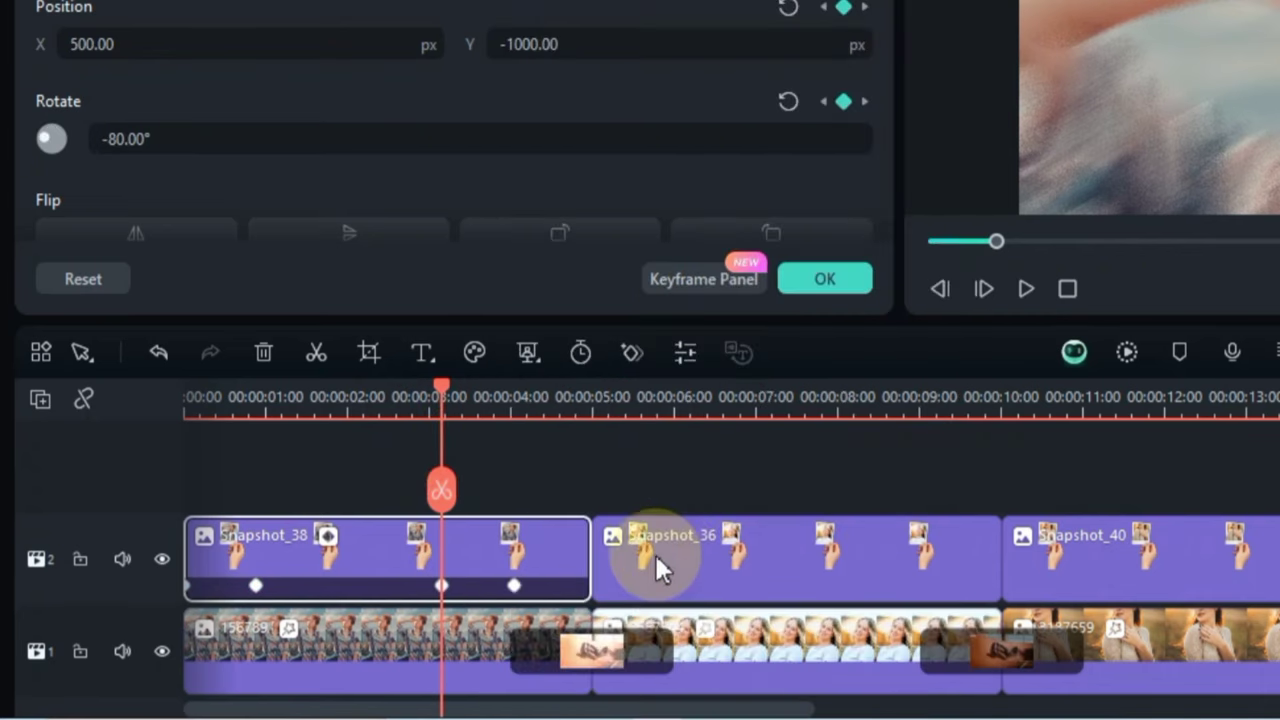
Shift the two pasted keyframes together to the end of Snapshot_38, starting at about 4 seconds, and scrub through the exit.
{"action": "left_click", "coordinate": [514, 586]}
{"action": "left_click", "coordinate": [442, 586]}
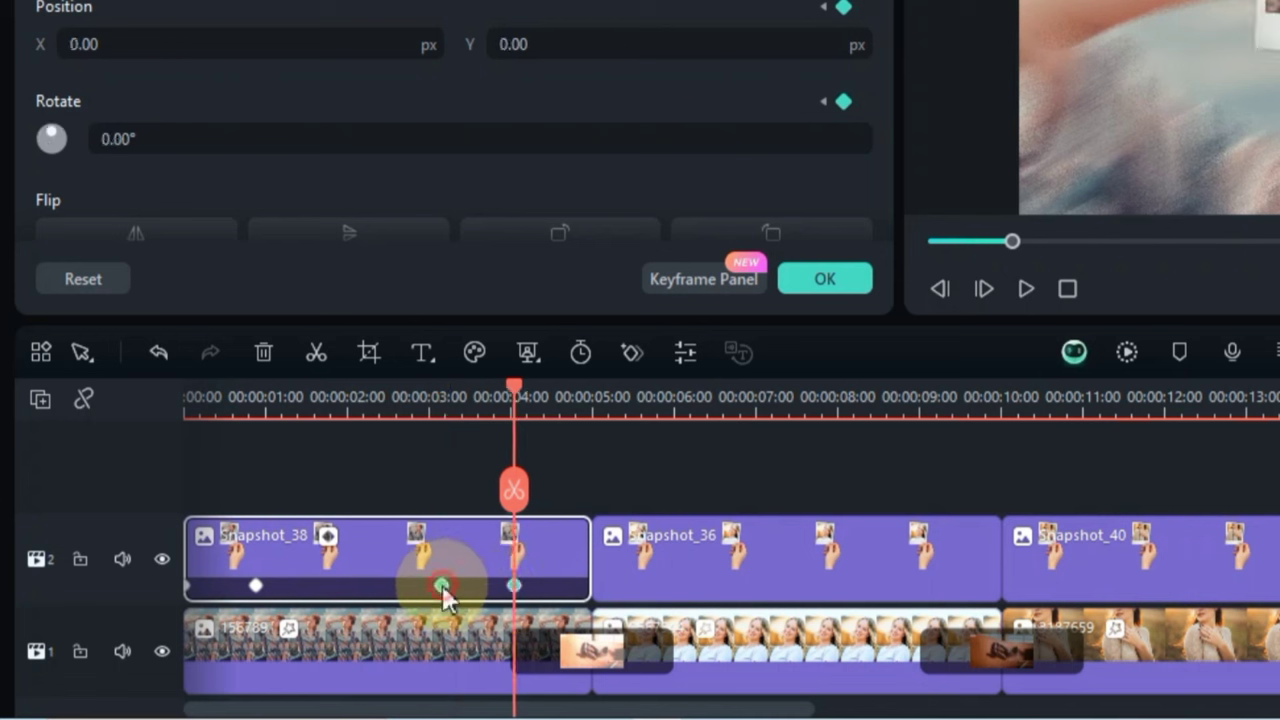
{"action": "left_click_drag", "start_coordinate": [443, 587], "coordinate": [520, 600]}
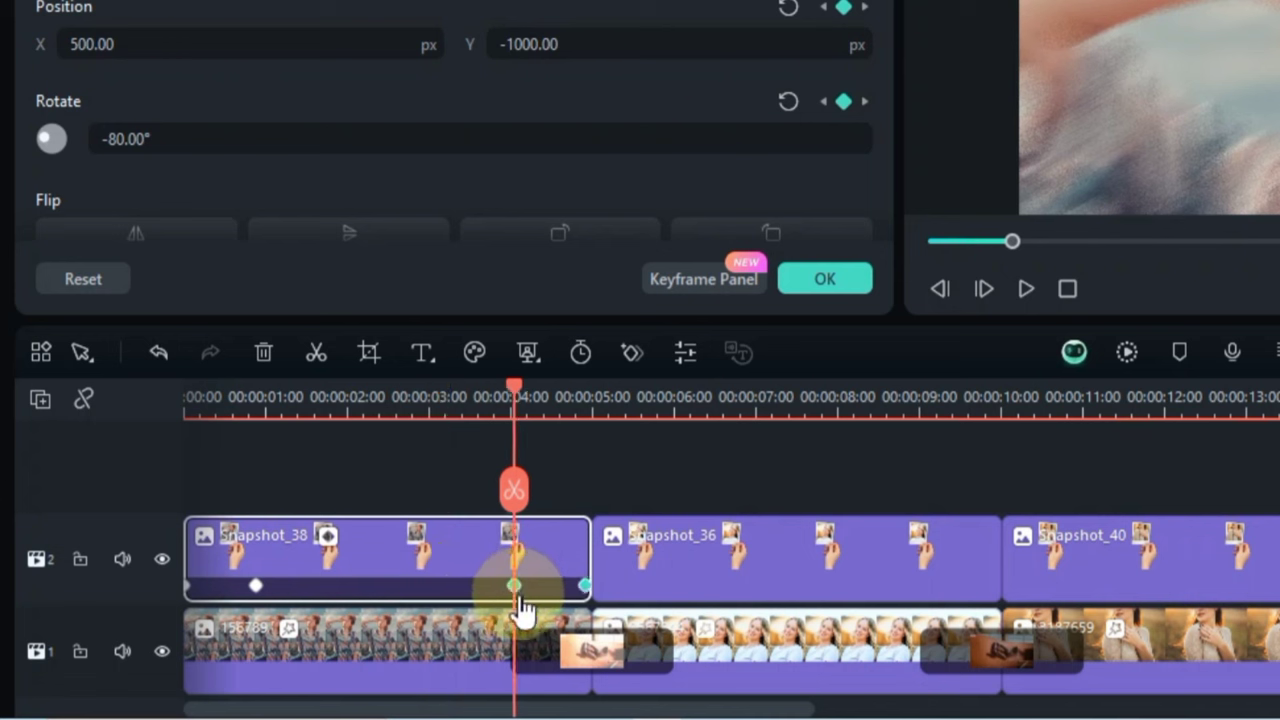
{"action": "left_click_drag", "start_coordinate": [512, 389], "coordinate": [546, 437]}
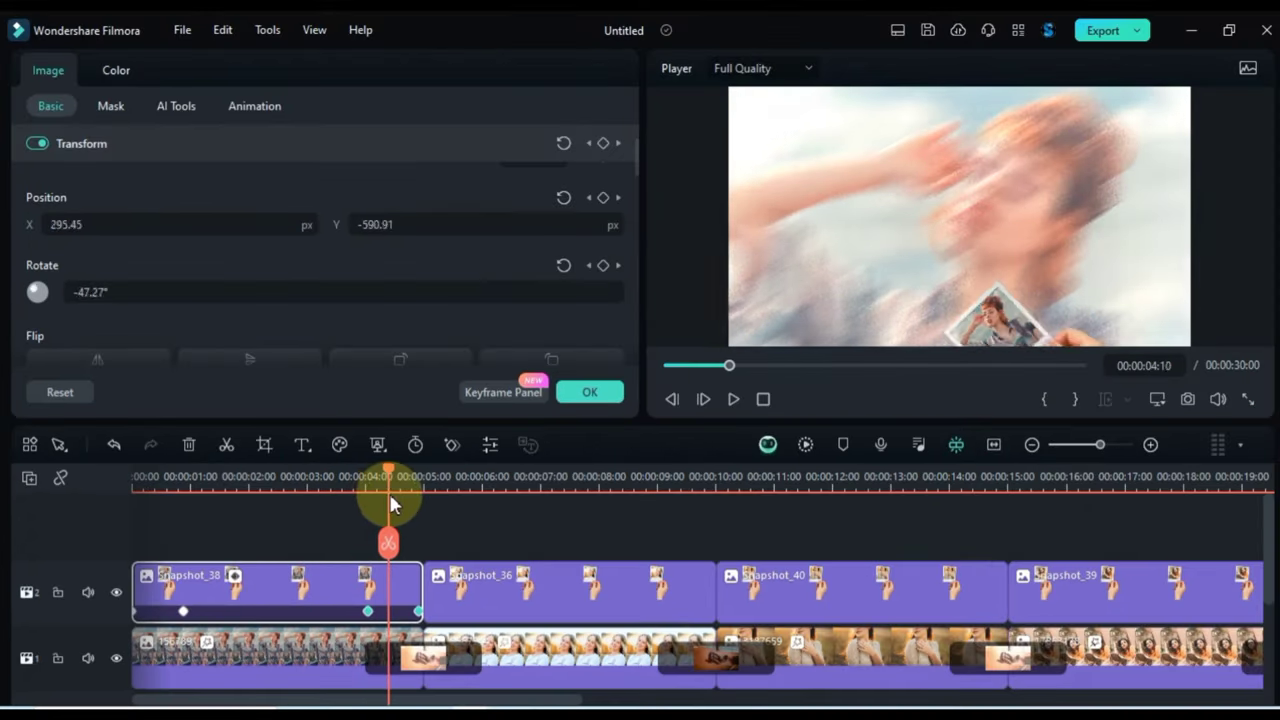
{"action": "left_click_drag", "start_coordinate": [390, 505], "coordinate": [314, 523]}
Swap the last two keyframes of Snapshot_38 so the polaroid moves out of frame at the clip's end, and preview the exit.
{"action": "left_click", "coordinate": [396, 602]}
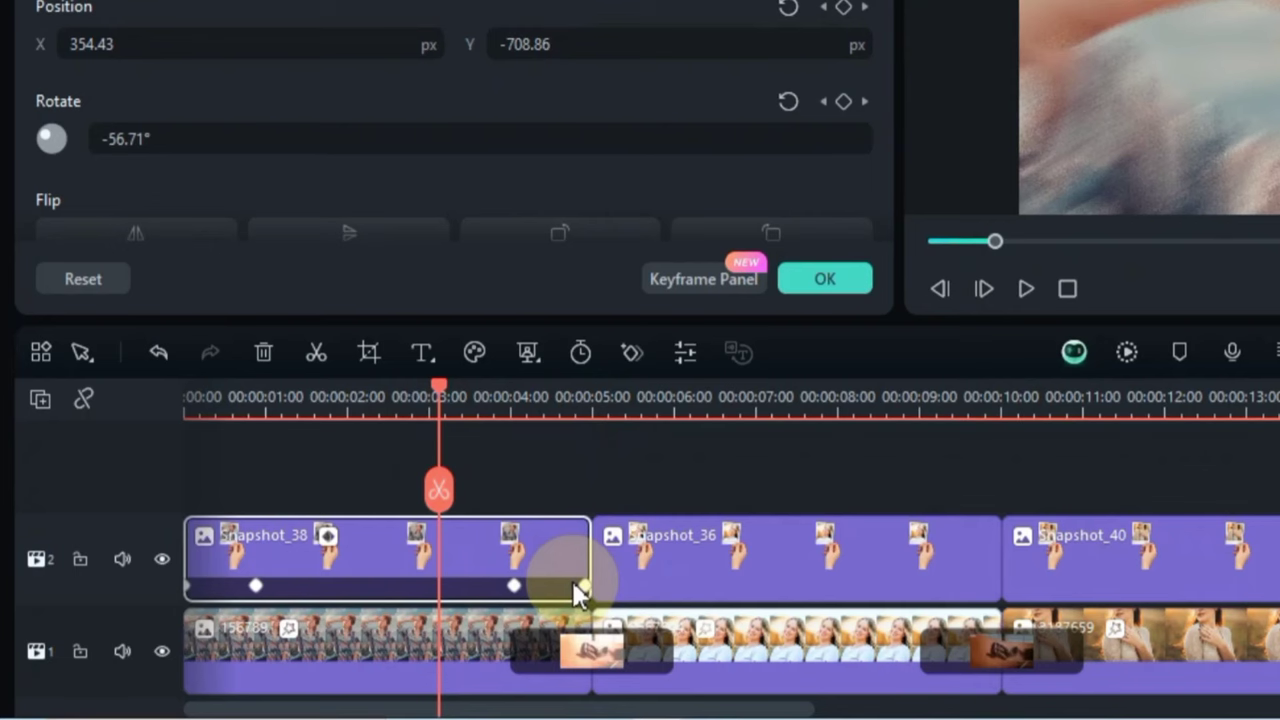
{"action": "left_click", "coordinate": [584, 586]}
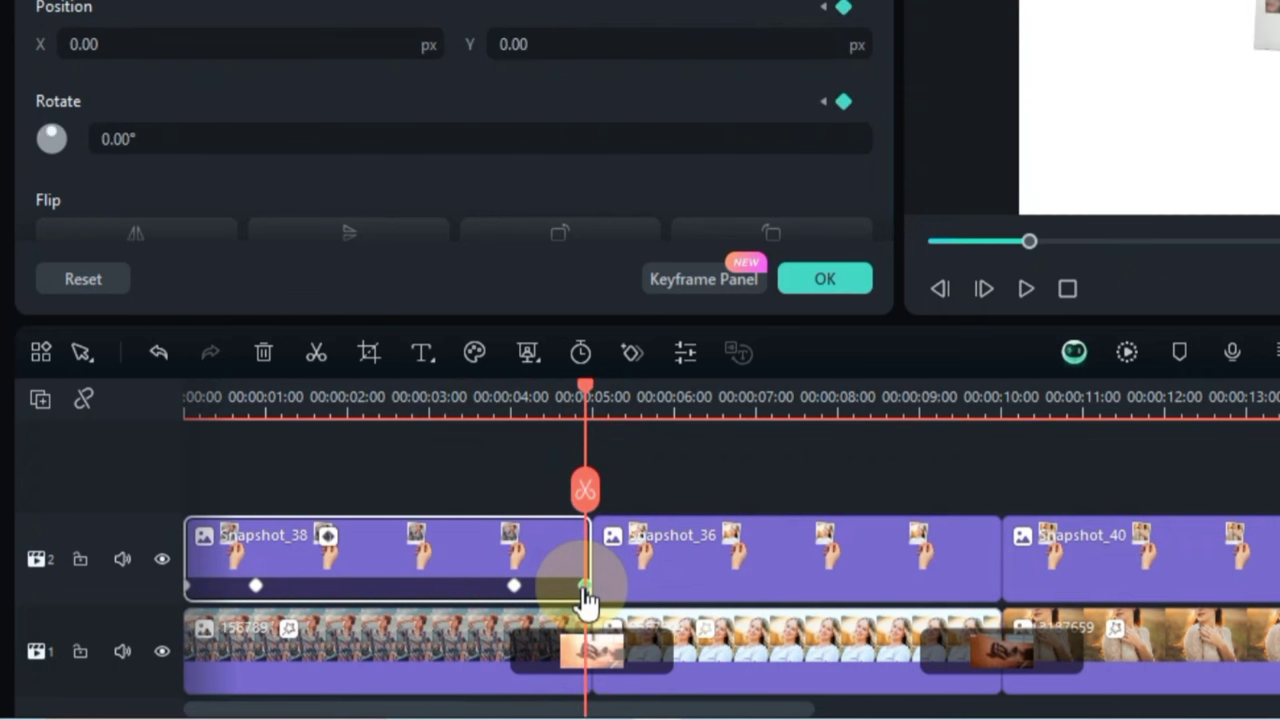
{"action": "left_click_drag", "start_coordinate": [580, 589], "coordinate": [511, 586]}
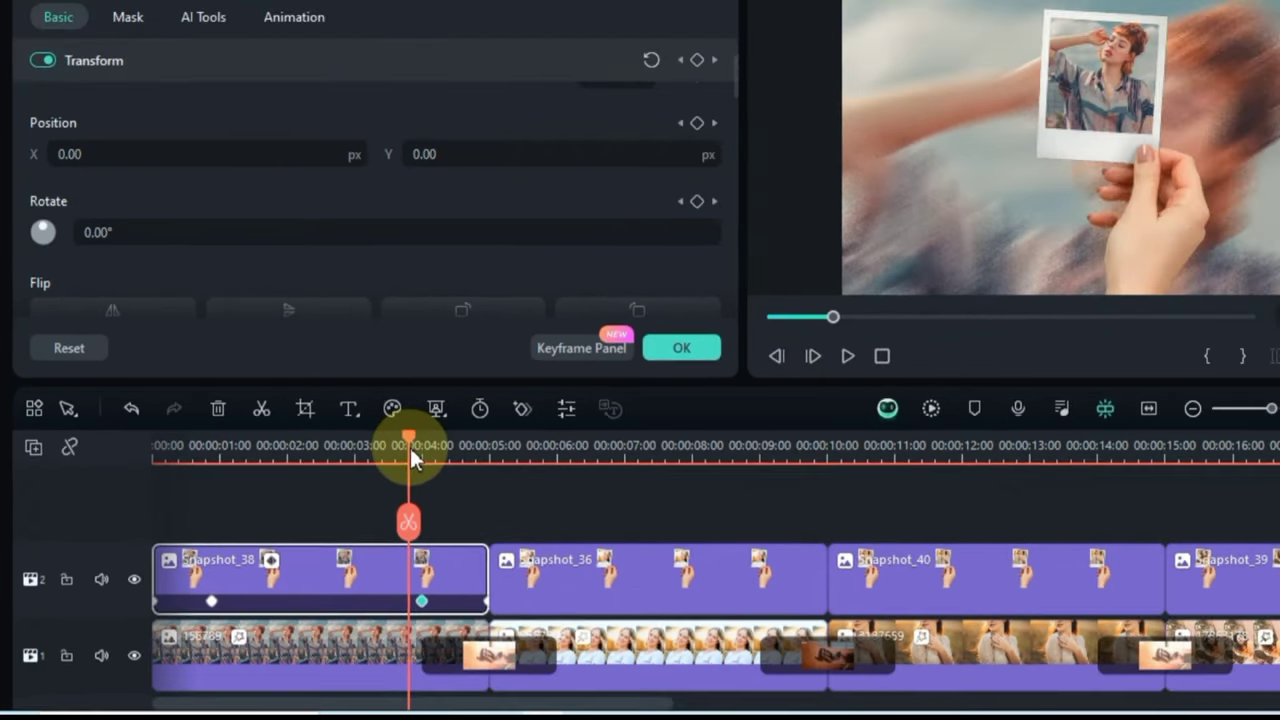
{"action": "left_click_drag", "start_coordinate": [512, 393], "coordinate": [553, 403]}
{"action": "left_click_drag", "start_coordinate": [396, 481], "coordinate": [350, 487]}
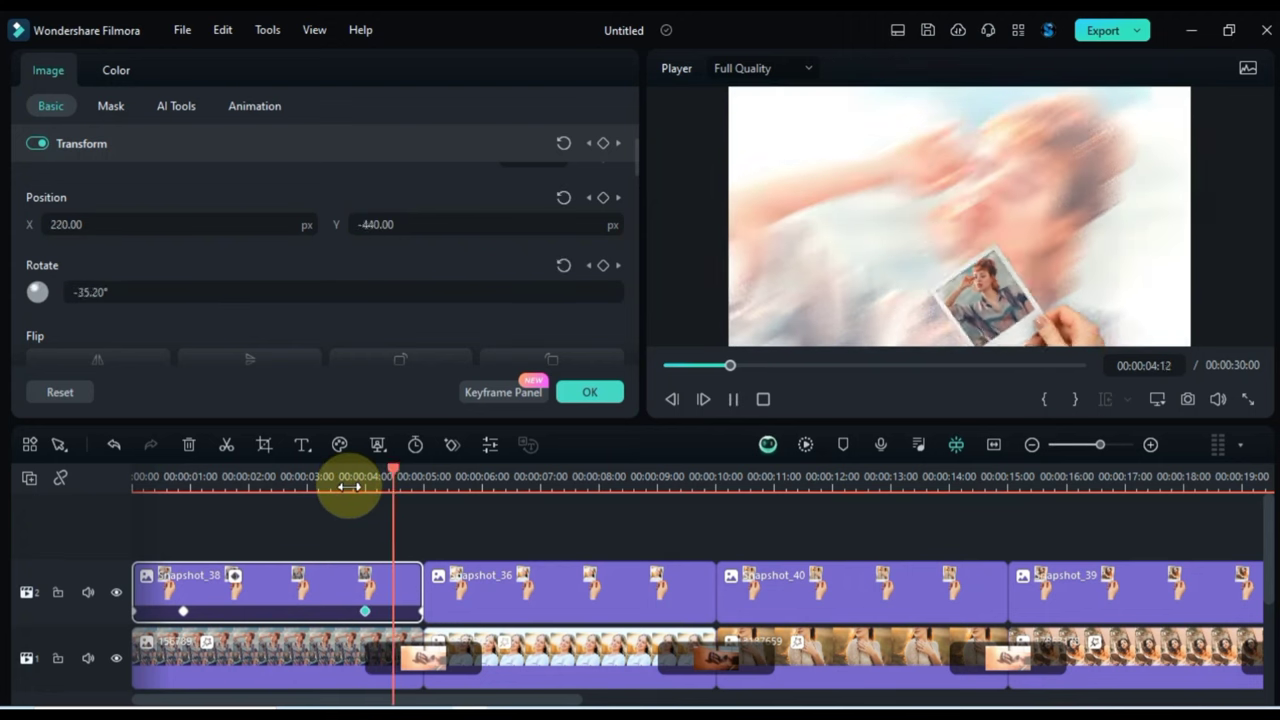
Play back the Snapshot_38 animation from the beginning of the timeline to check its entry and exit.
{"action": "left_click_drag", "start_coordinate": [346, 477], "coordinate": [140, 481]}
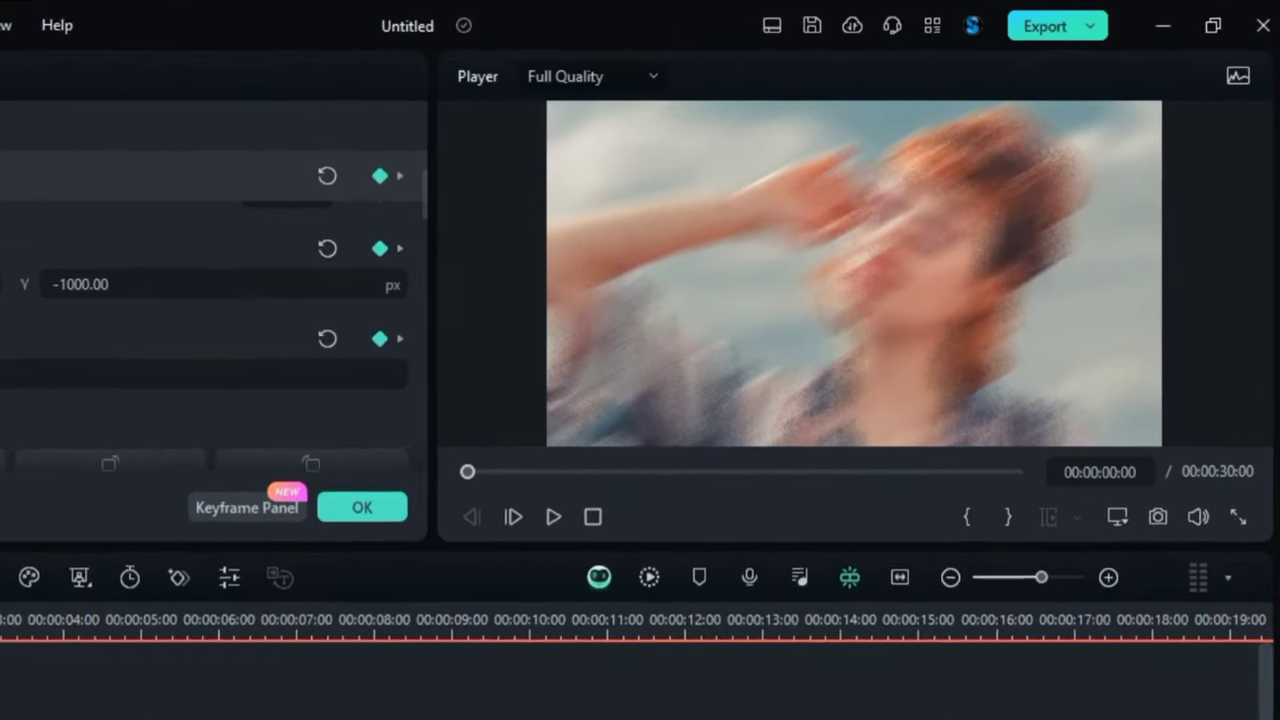
{"action": "key", "text": "space"}
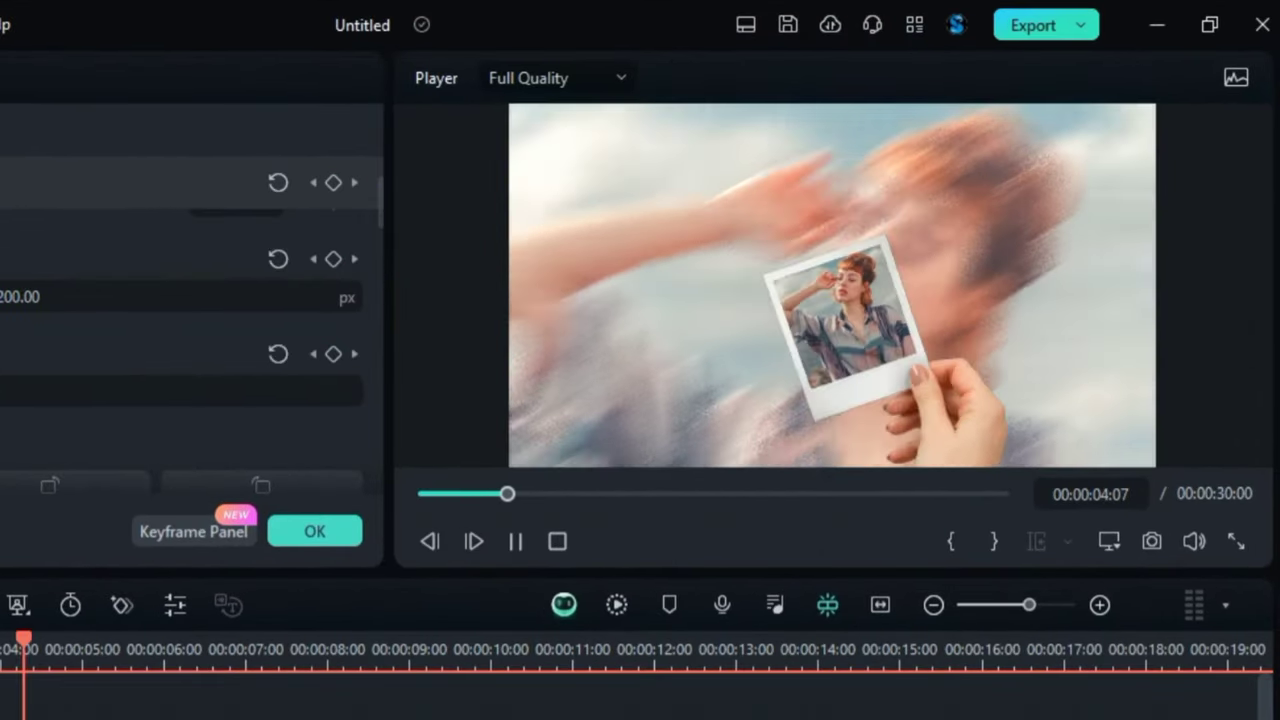
{"action": "left_click", "coordinate": [35, 662]}
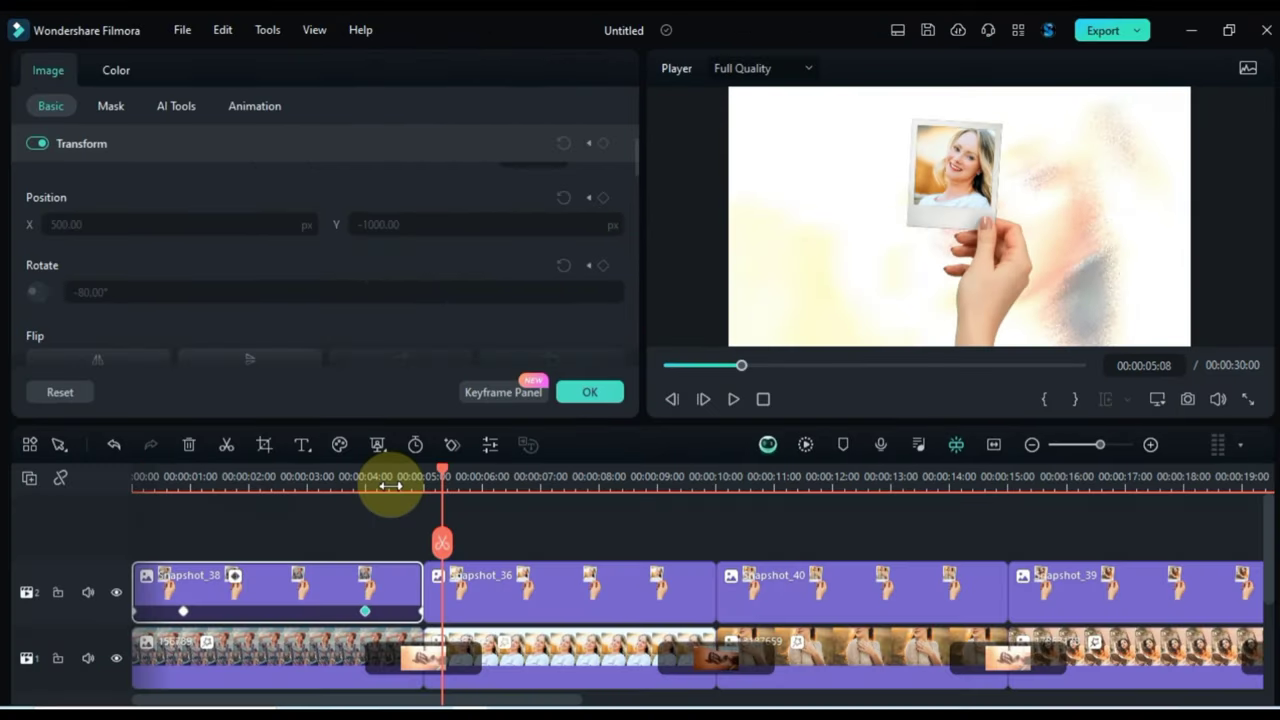
Add a middle animation point on Snapshot_38 at 00:00:02:10 with rotation 10° and scale 110%.
{"action": "left_click_drag", "start_coordinate": [443, 474], "coordinate": [267, 508]}
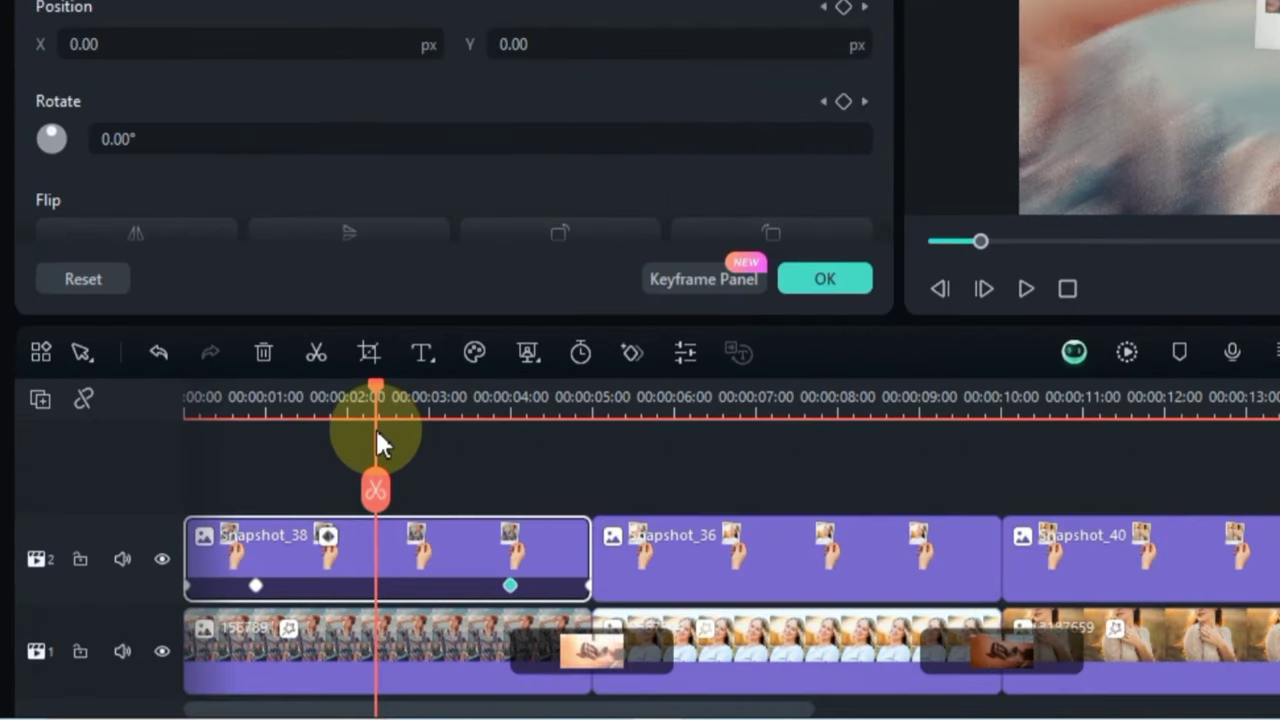
{"action": "left_click", "coordinate": [378, 440]}
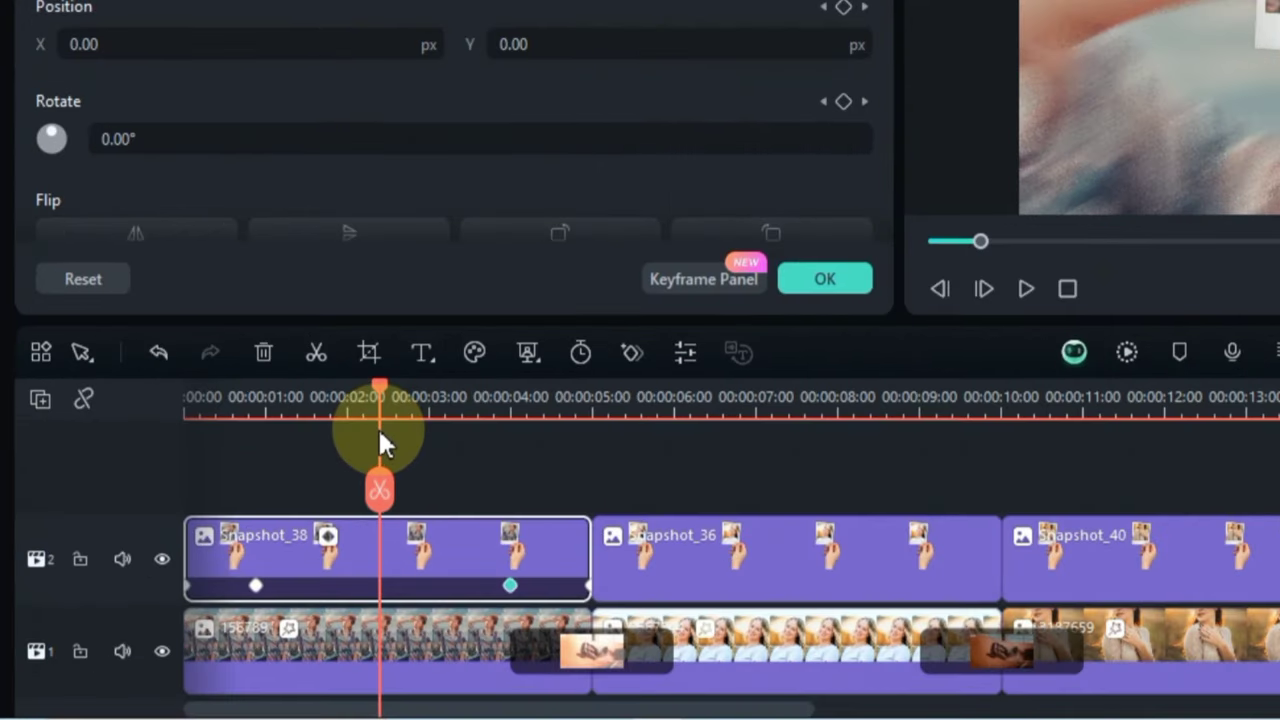
{"action": "left_click", "coordinate": [379, 576]}
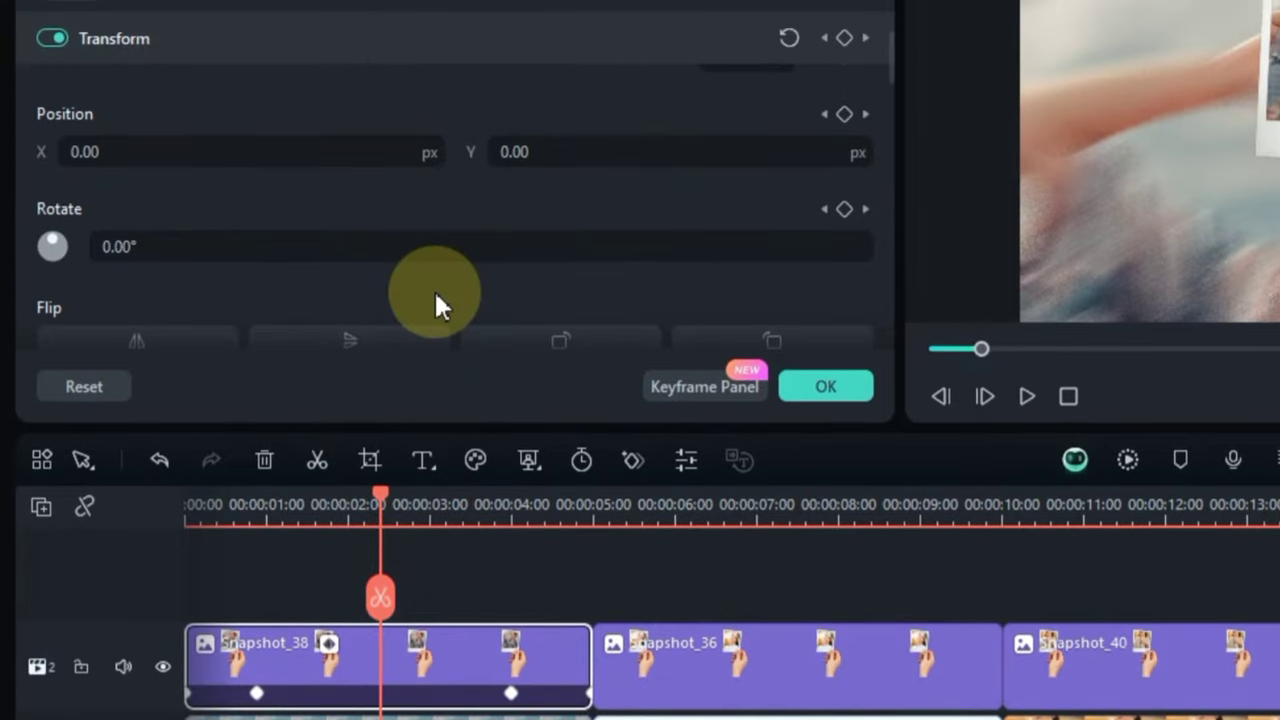
{"action": "left_click", "coordinate": [436, 254]}
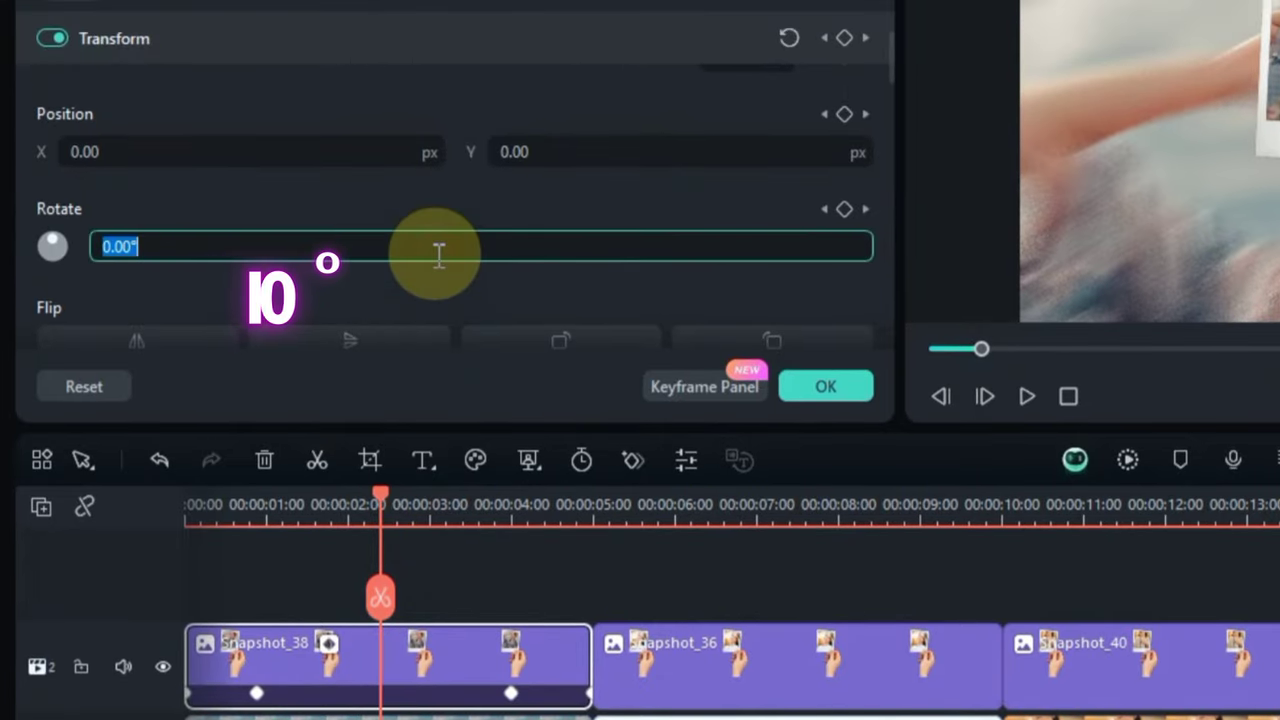
{"action": "type", "text": "10"}
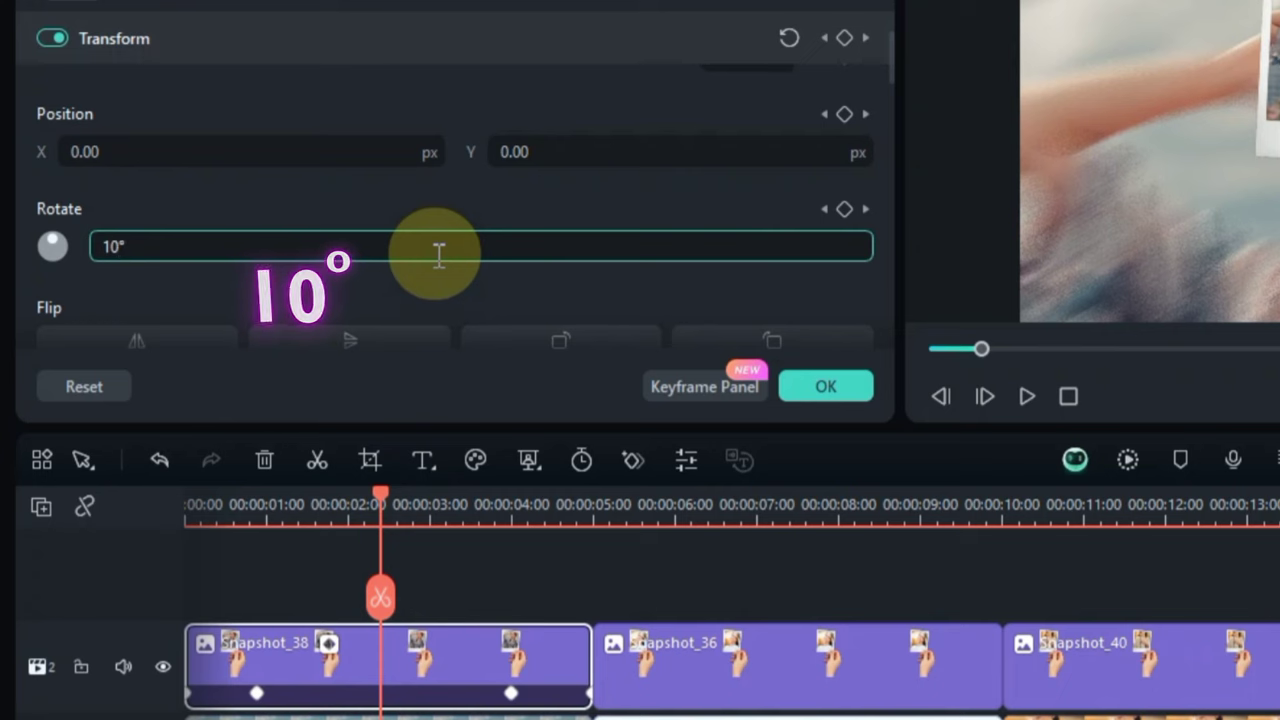
{"action": "key", "text": "Return"}
{"action": "scroll", "coordinate": [434, 318], "scroll_direction": "up", "scroll_amount": 3}
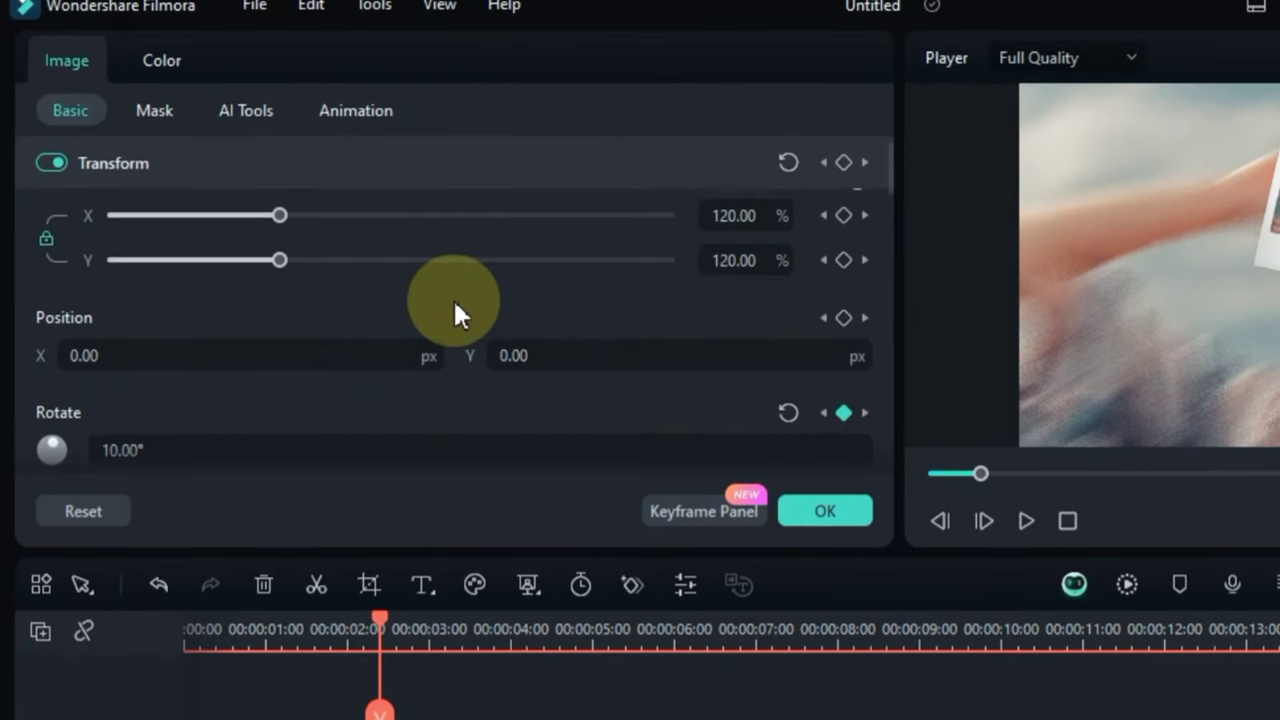
{"action": "type", "text": "110"}
{"action": "key", "text": "Return"}
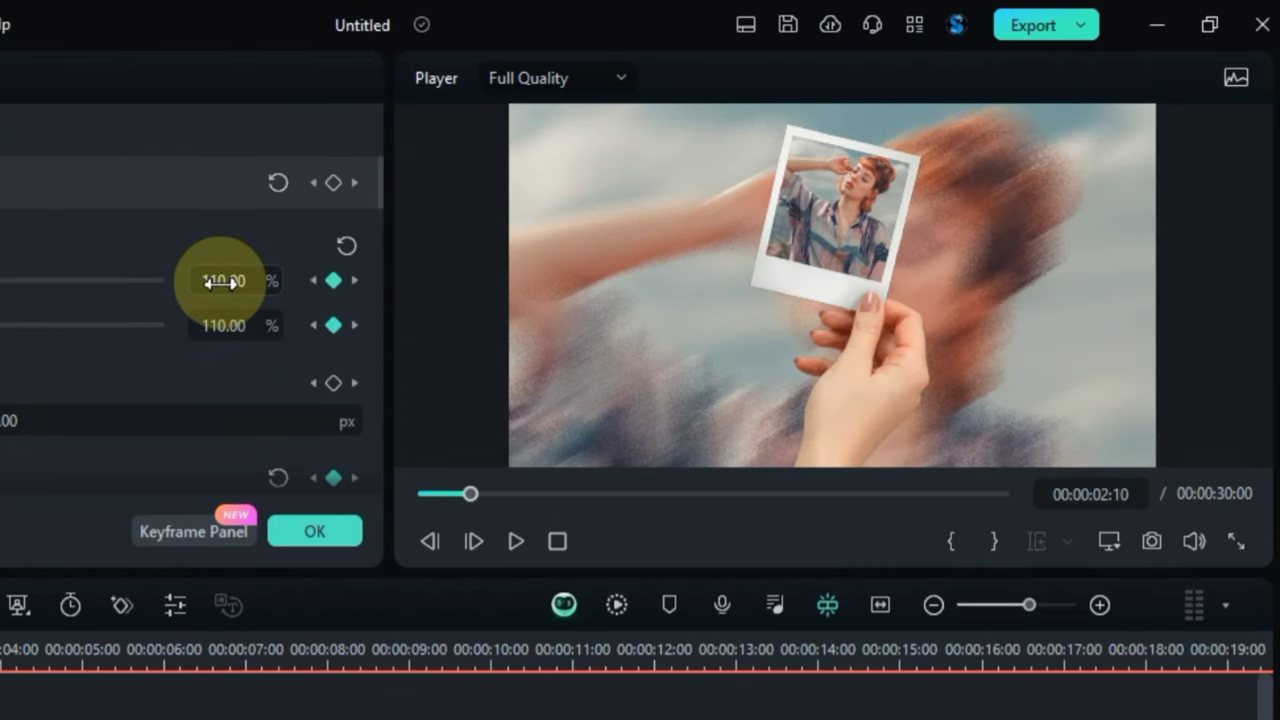
Preview Snapshot_38 with its mid-clip tilt and scale change, replaying it from the start.
{"action": "key", "text": "Left"}
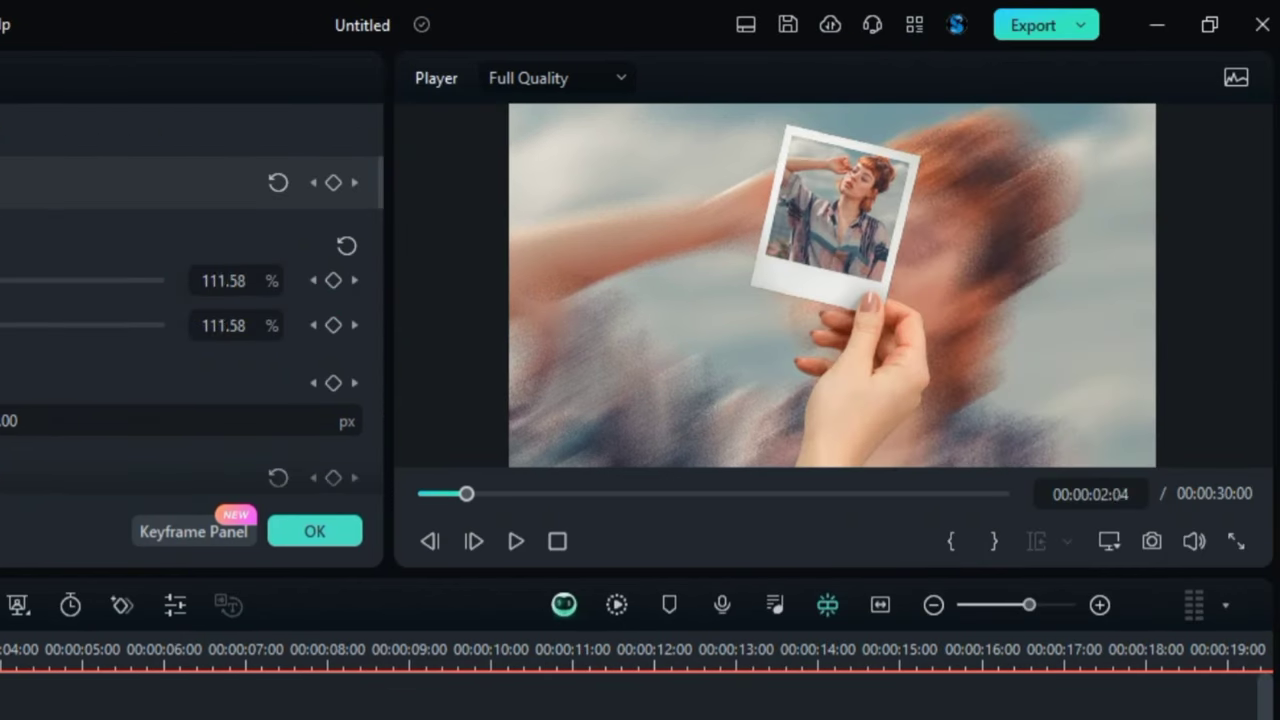
{"action": "key", "text": "space"}
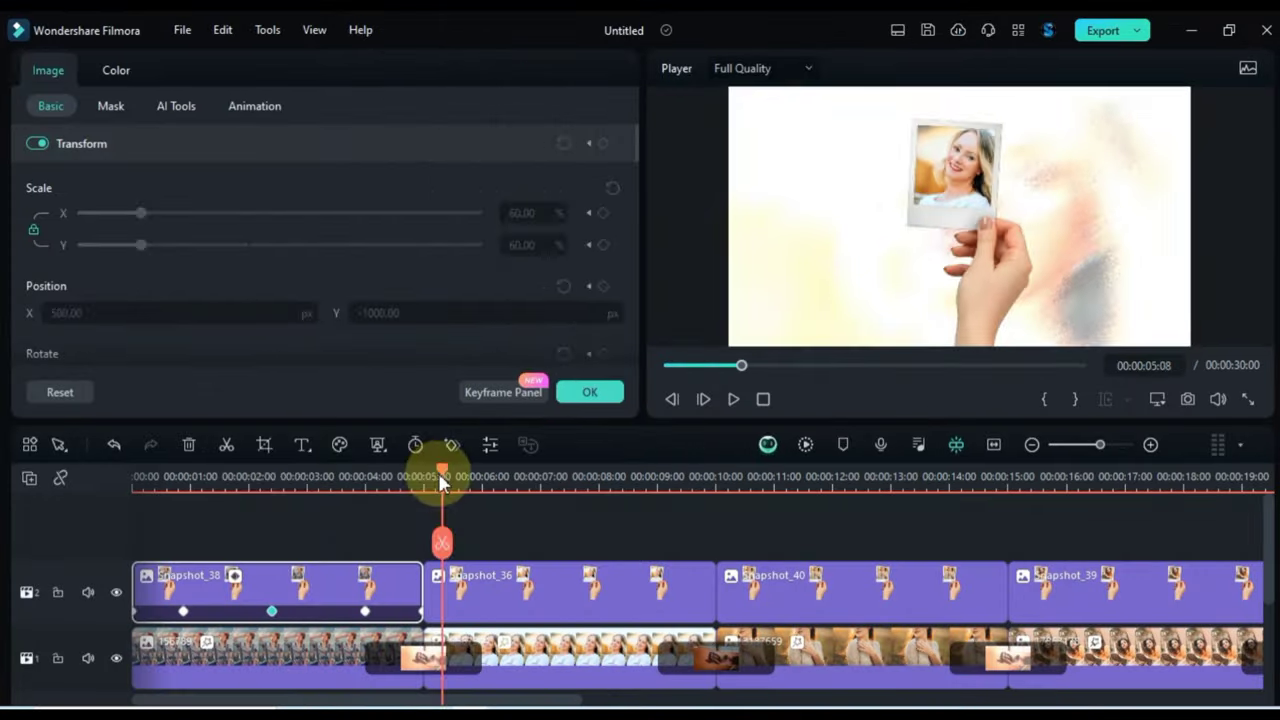
{"action": "left_click_drag", "start_coordinate": [440, 472], "coordinate": [100, 519]}
{"action": "key", "text": "space"}
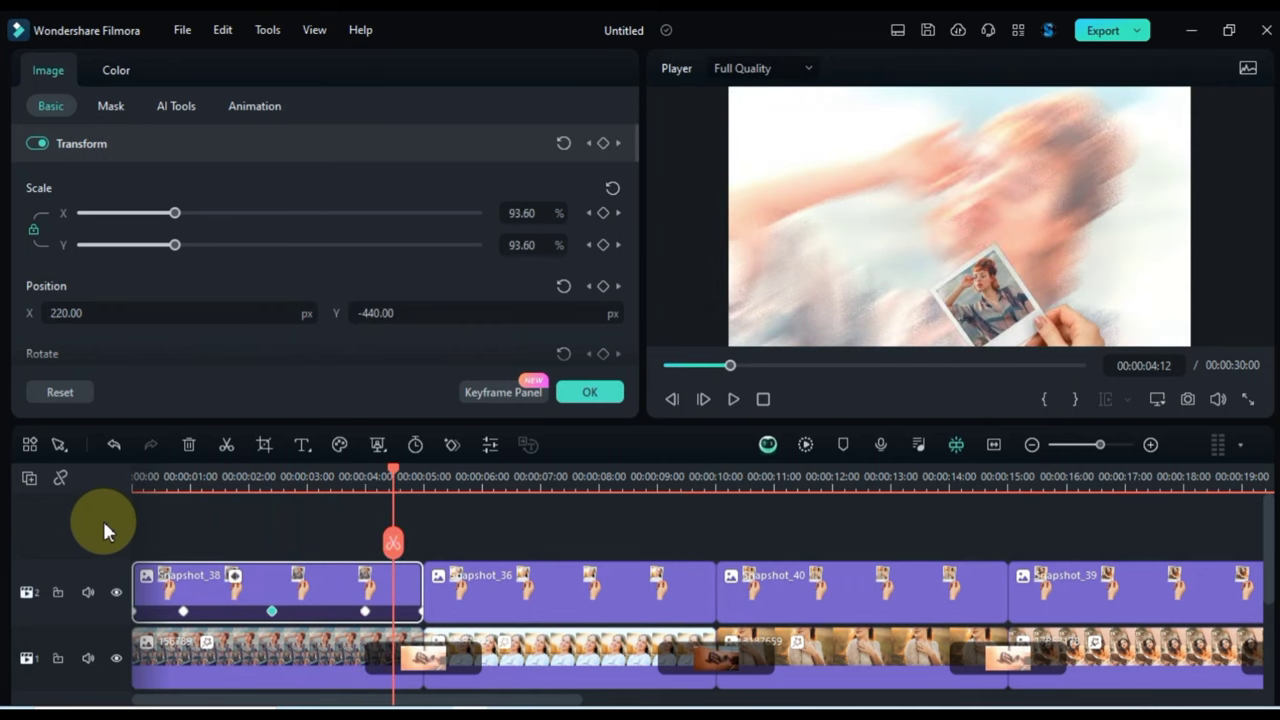
Show the keyframe graph for Snapshot_38 and apply Ease in to its first three sets of keyframes.
{"action": "left_click_drag", "start_coordinate": [391, 466], "coordinate": [128, 568]}
{"action": "left_click", "coordinate": [184, 611]}
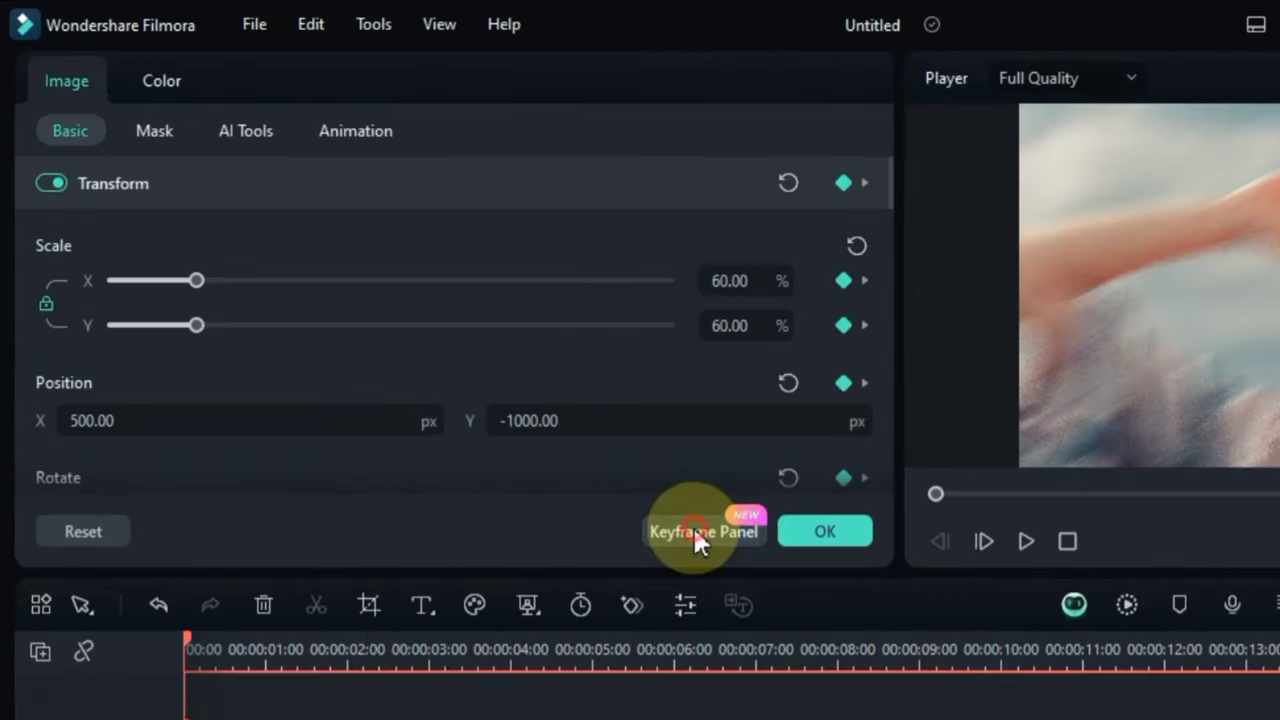
{"action": "left_click", "coordinate": [499, 396]}
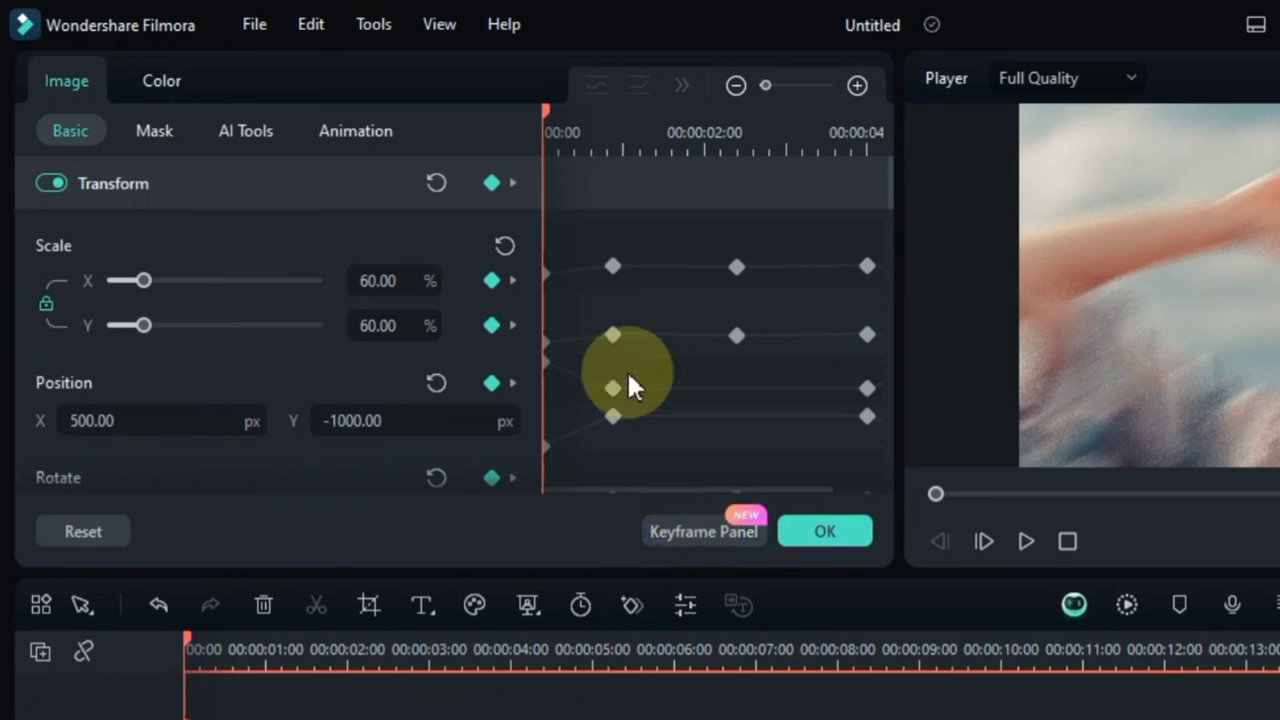
{"action": "left_click", "coordinate": [618, 266]}
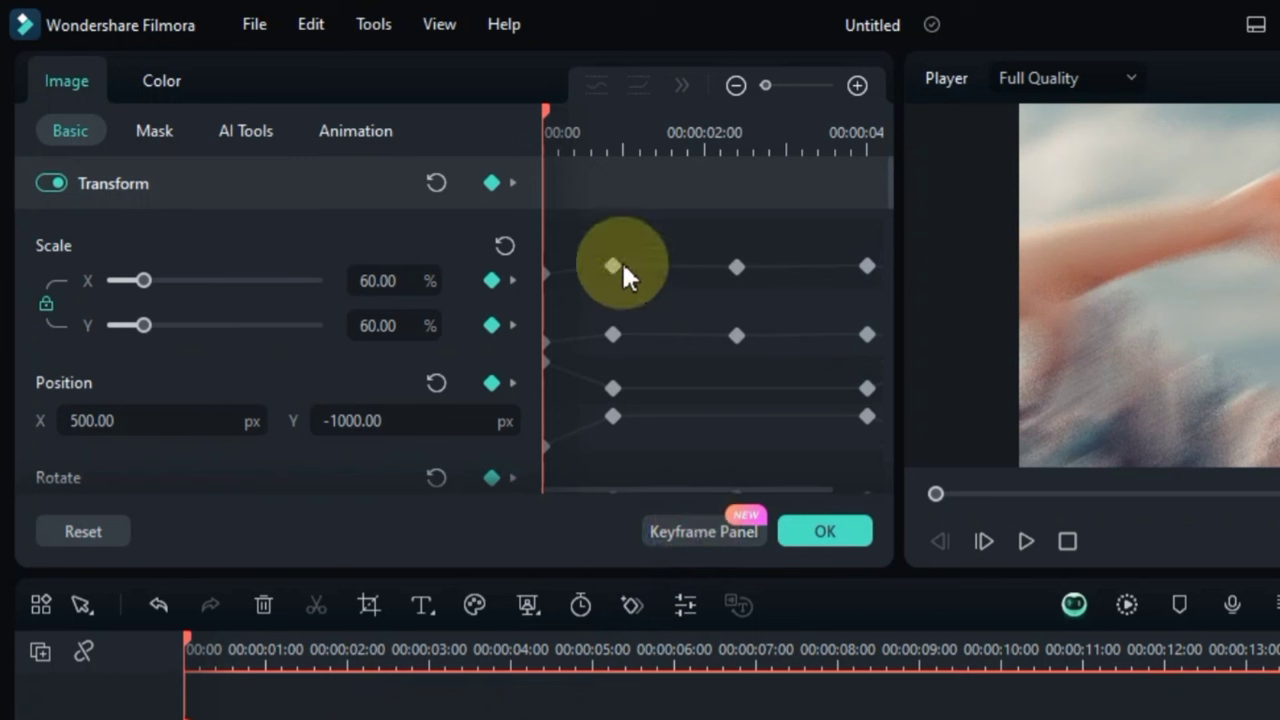
{"action": "left_click_drag", "start_coordinate": [722, 229], "coordinate": [503, 496]}
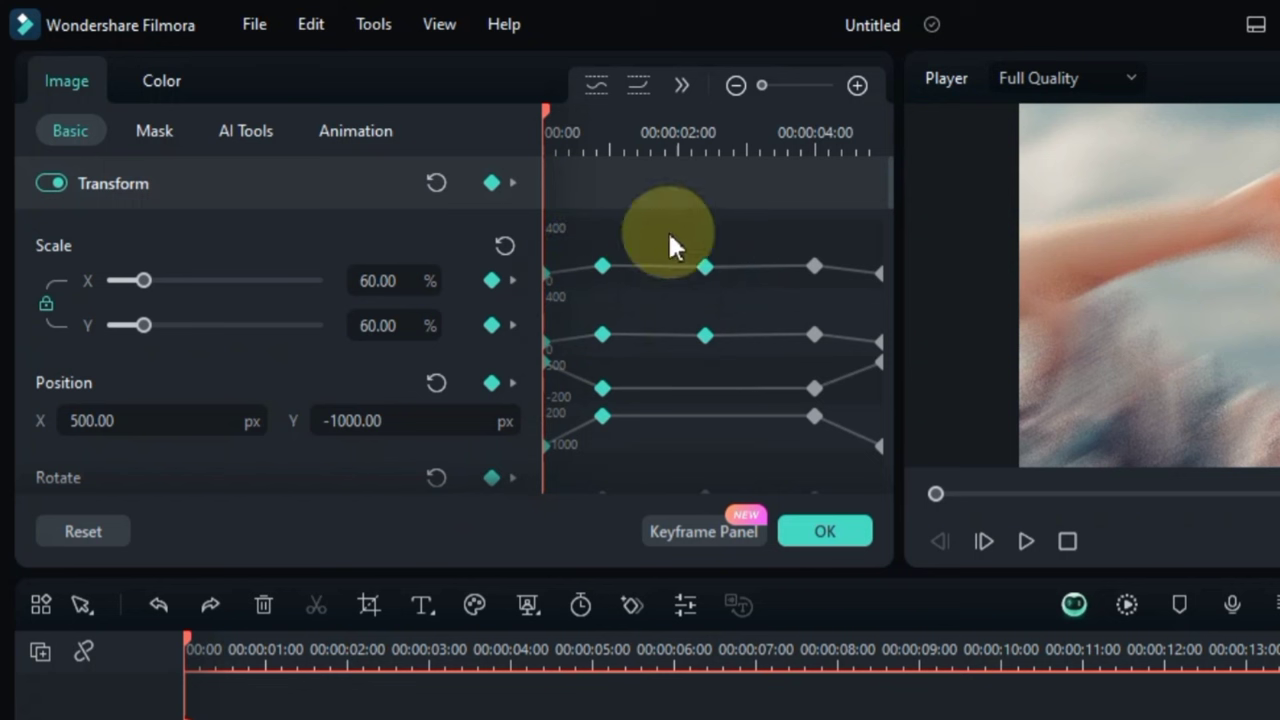
{"action": "left_click", "coordinate": [682, 85]}
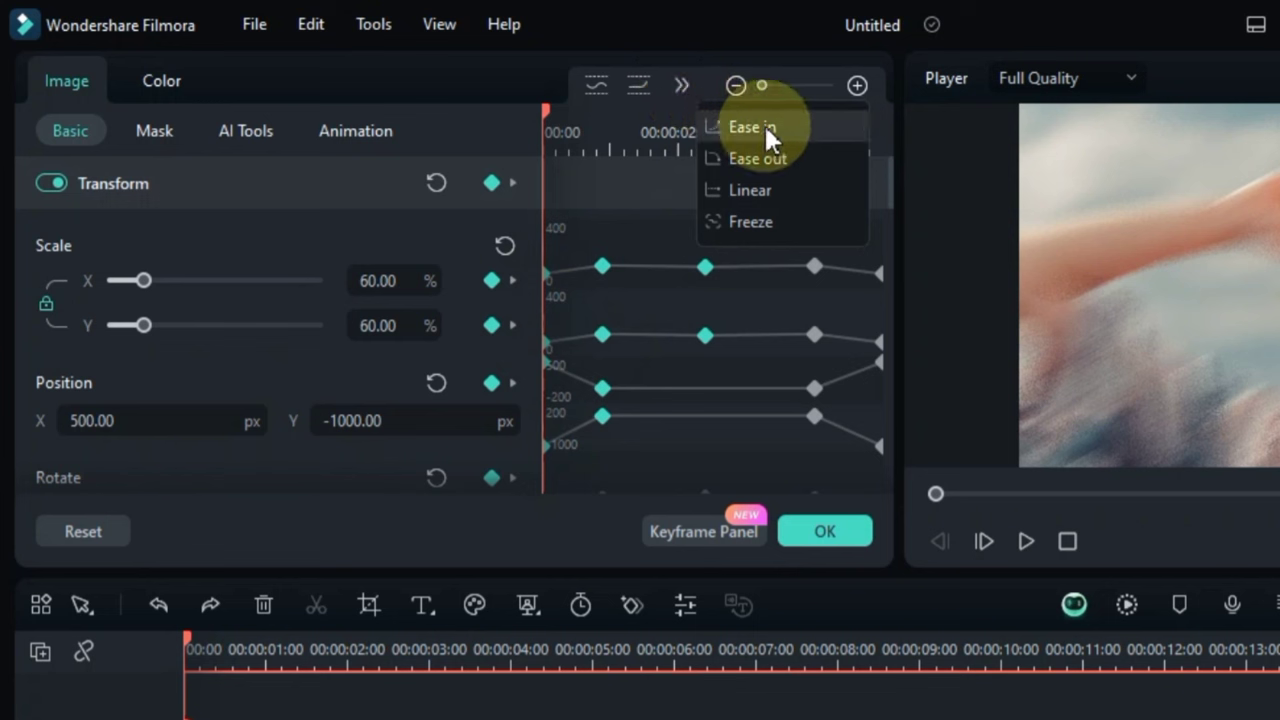
{"action": "left_click", "coordinate": [812, 127]}
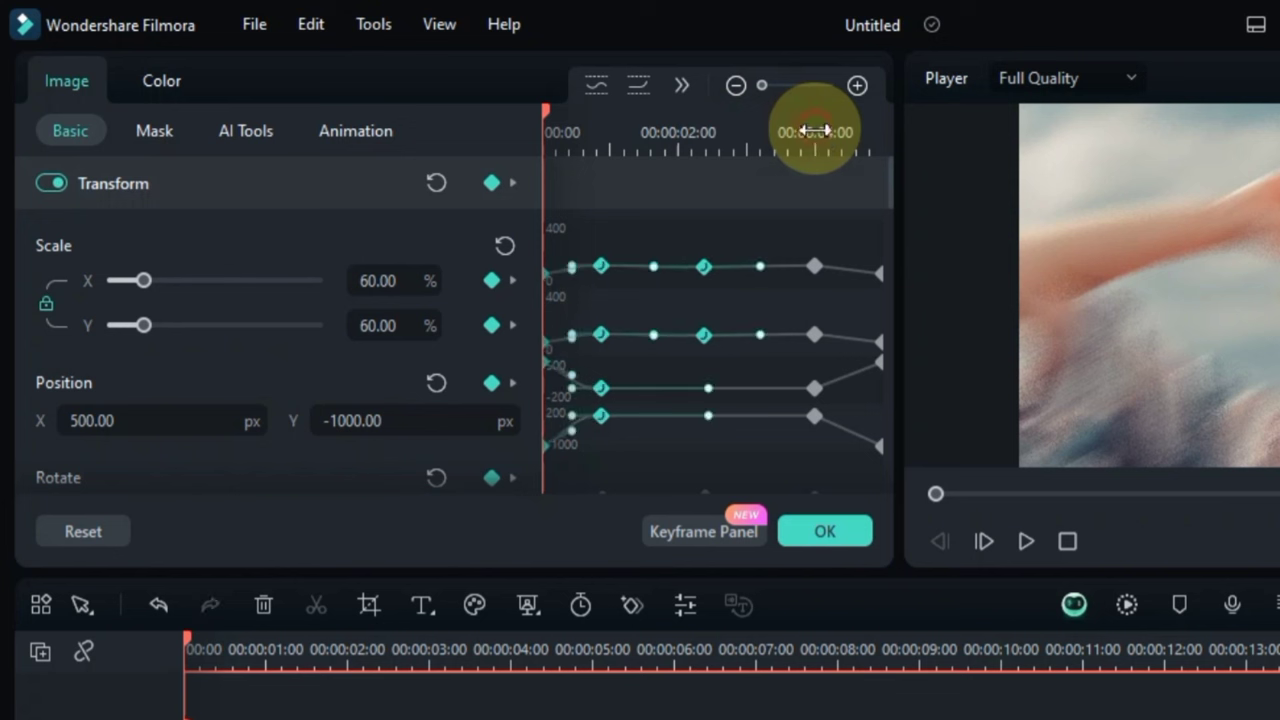
Apply Ease out to the last two sets of keyframes on Snapshot_38.
{"action": "left_click", "coordinate": [787, 190]}
{"action": "left_click_drag", "start_coordinate": [774, 218], "coordinate": [925, 472]}
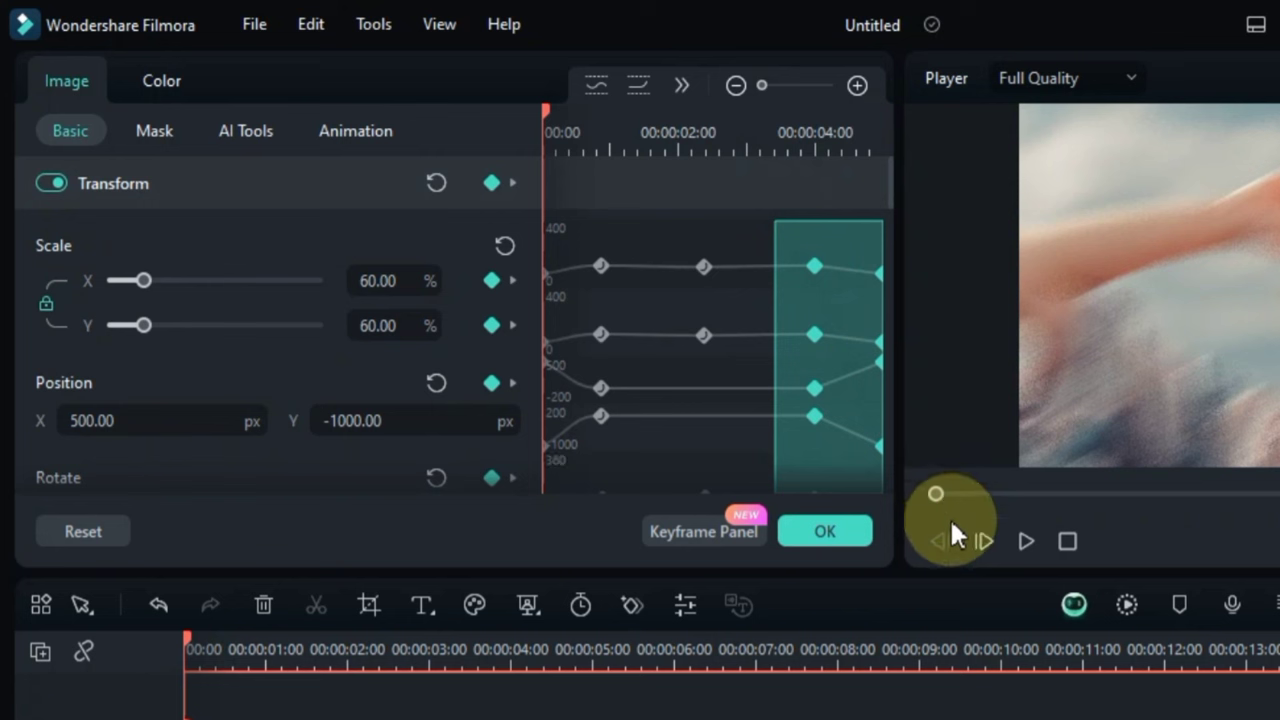
{"action": "left_click_drag", "start_coordinate": [952, 522], "coordinate": [955, 530]}
{"action": "left_click", "coordinate": [682, 86]}
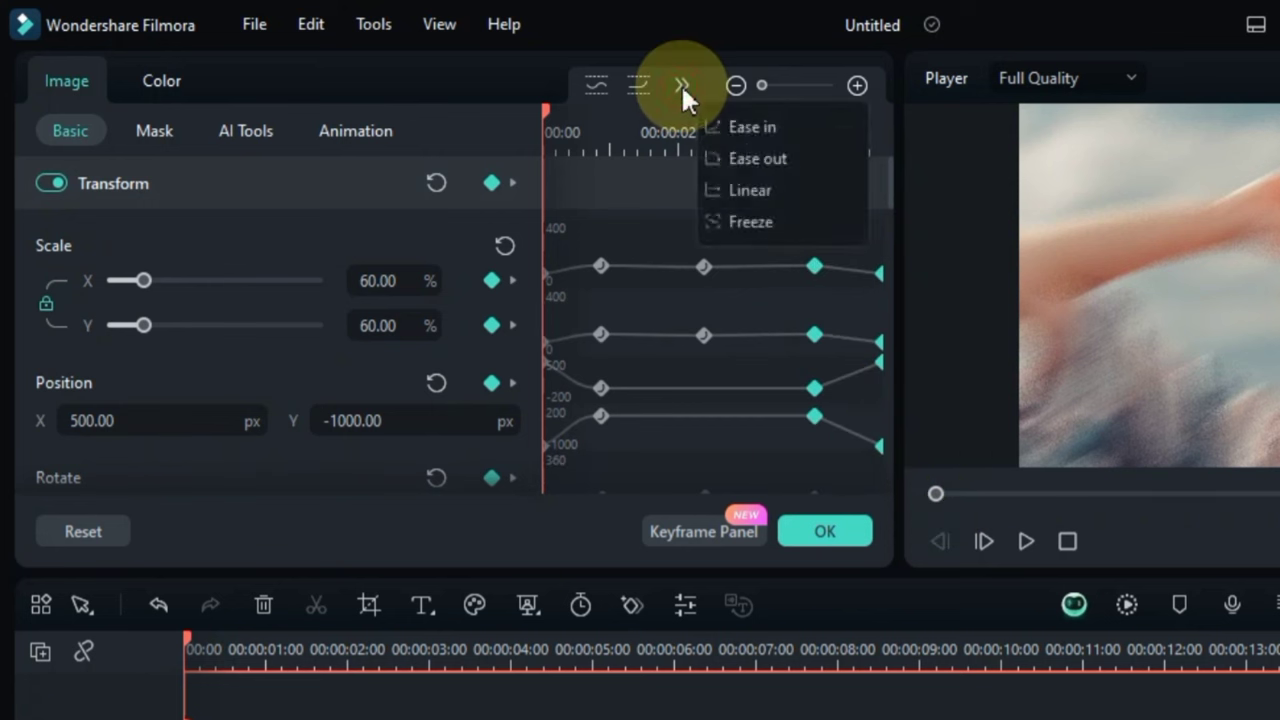
{"action": "left_click", "coordinate": [826, 159]}
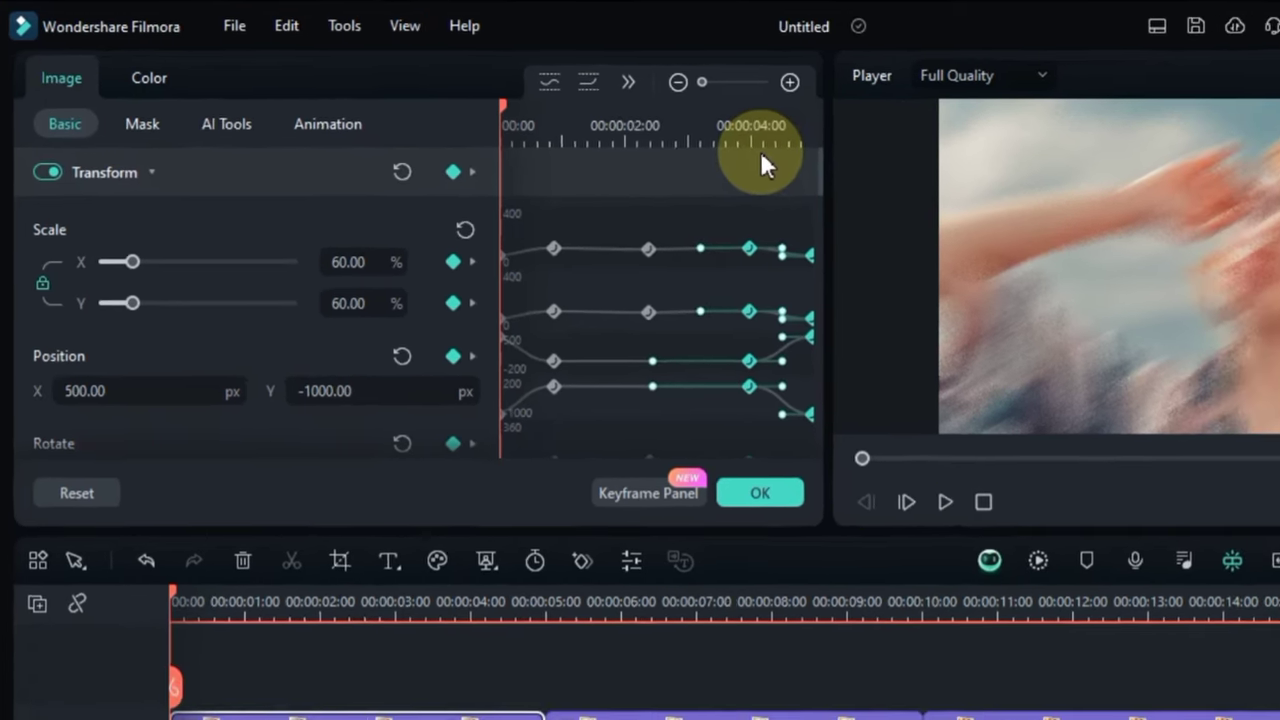
Play the eased Snapshot_38 animation through to the next clip, then deselect the clip.
{"action": "left_click", "coordinate": [944, 501]}
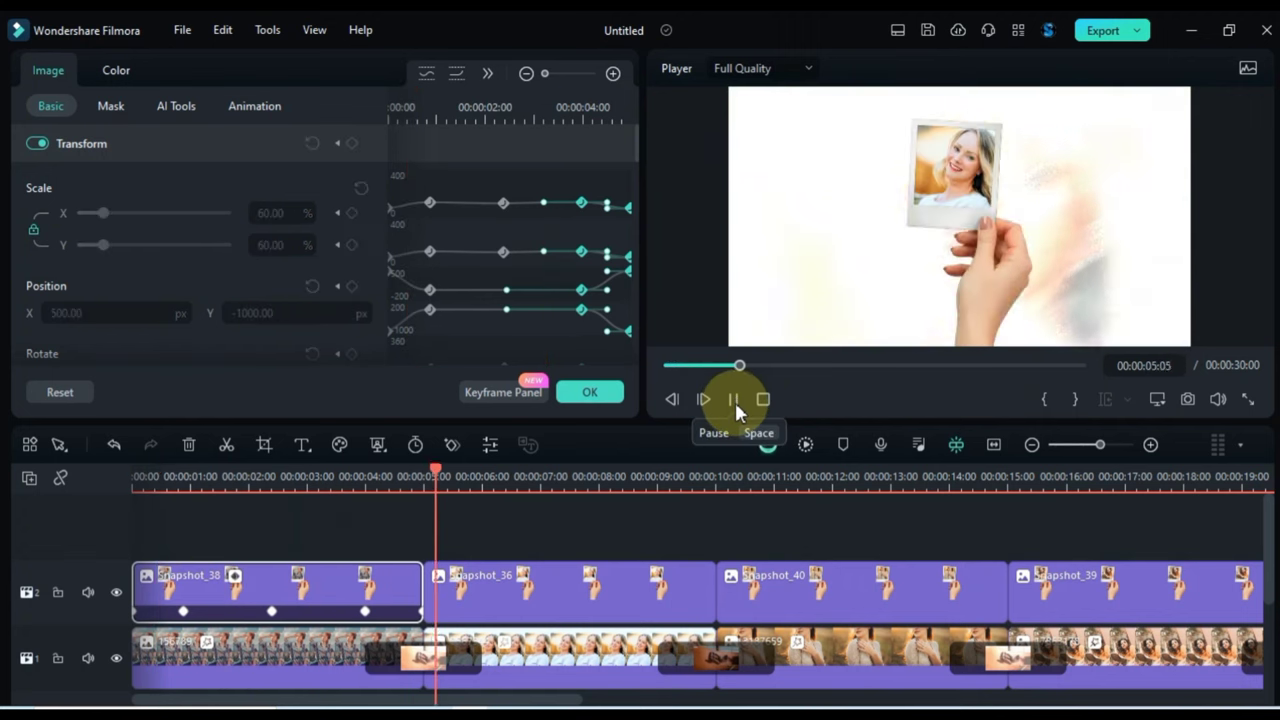
{"action": "left_click", "coordinate": [735, 400]}
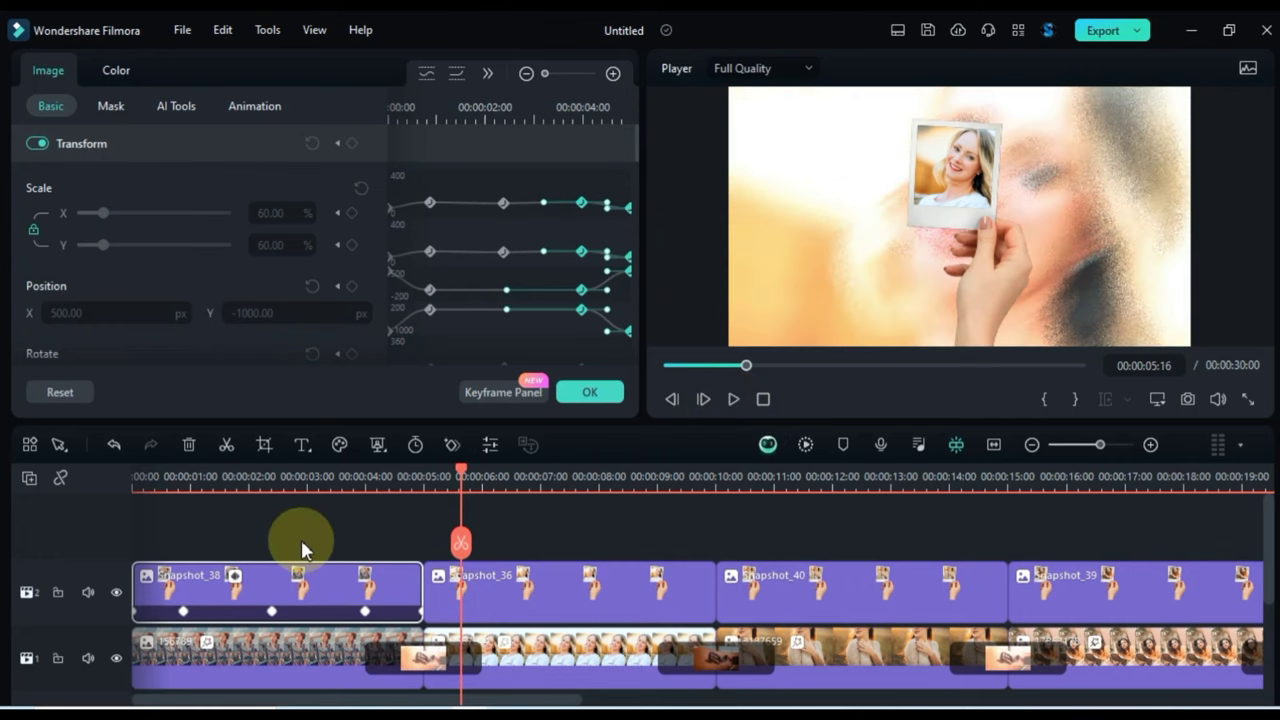
{"action": "left_click", "coordinate": [301, 539]}
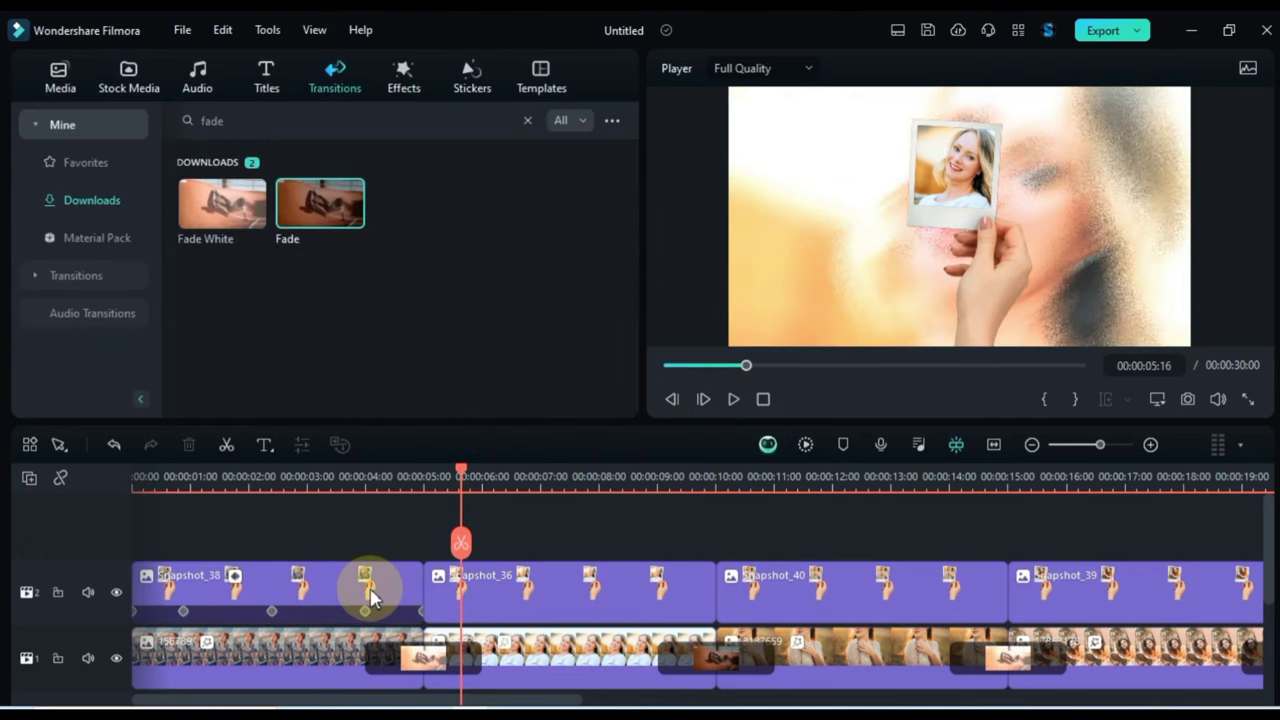
Select all keyframes on Snapshot_38 and copy them.
{"action": "left_click_drag", "start_coordinate": [460, 495], "coordinate": [140, 517]}
{"action": "left_click", "coordinate": [180, 585]}
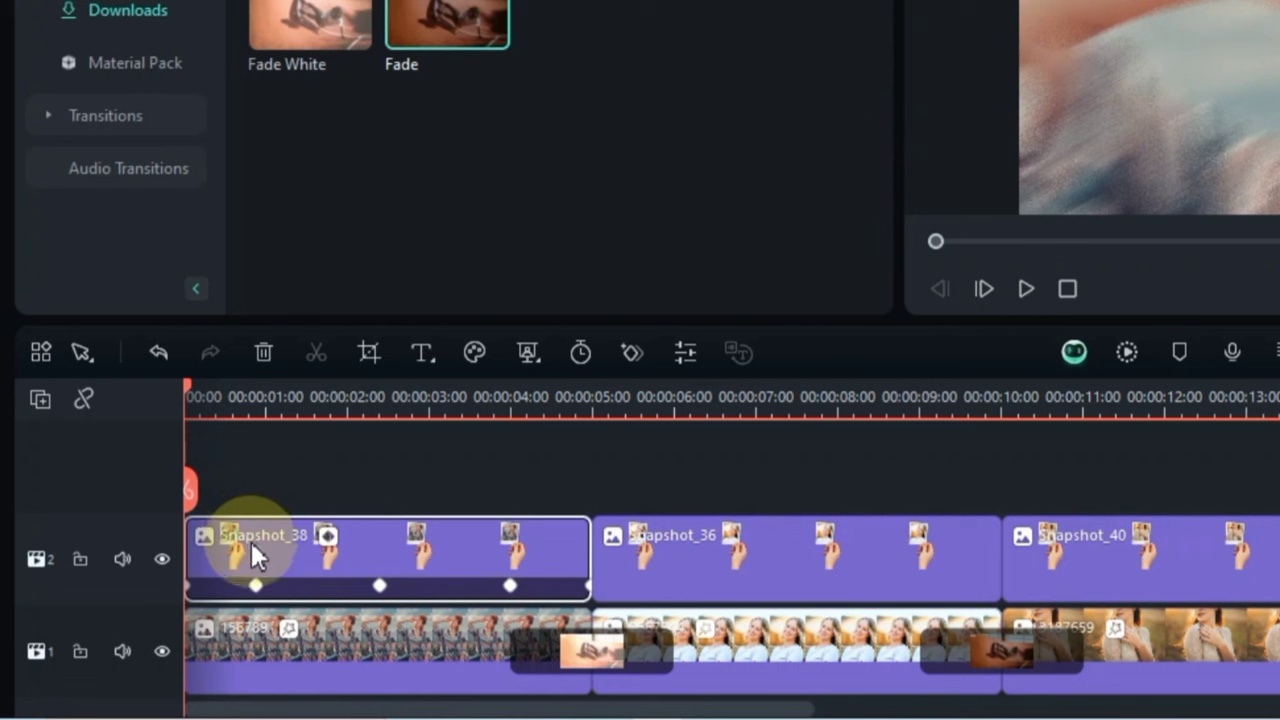
{"action": "left_click", "coordinate": [257, 586]}
{"action": "right_click", "coordinate": [257, 586]}
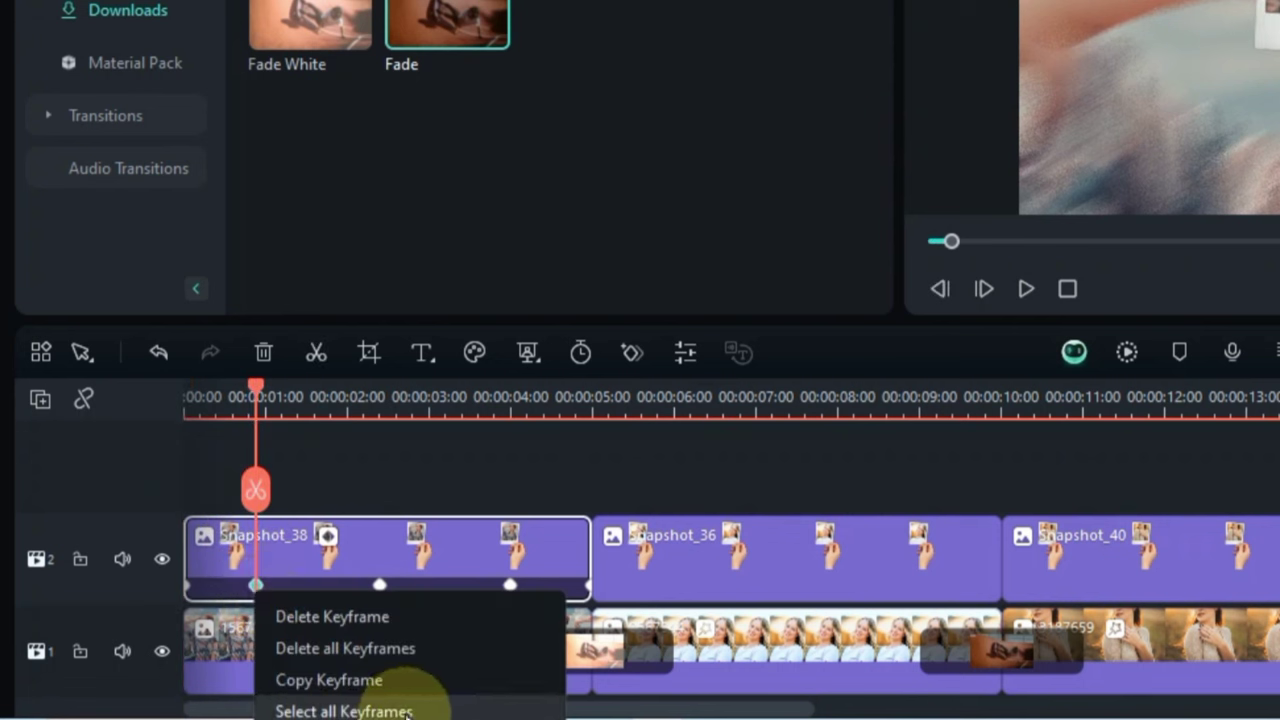
{"action": "left_click", "coordinate": [455, 712]}
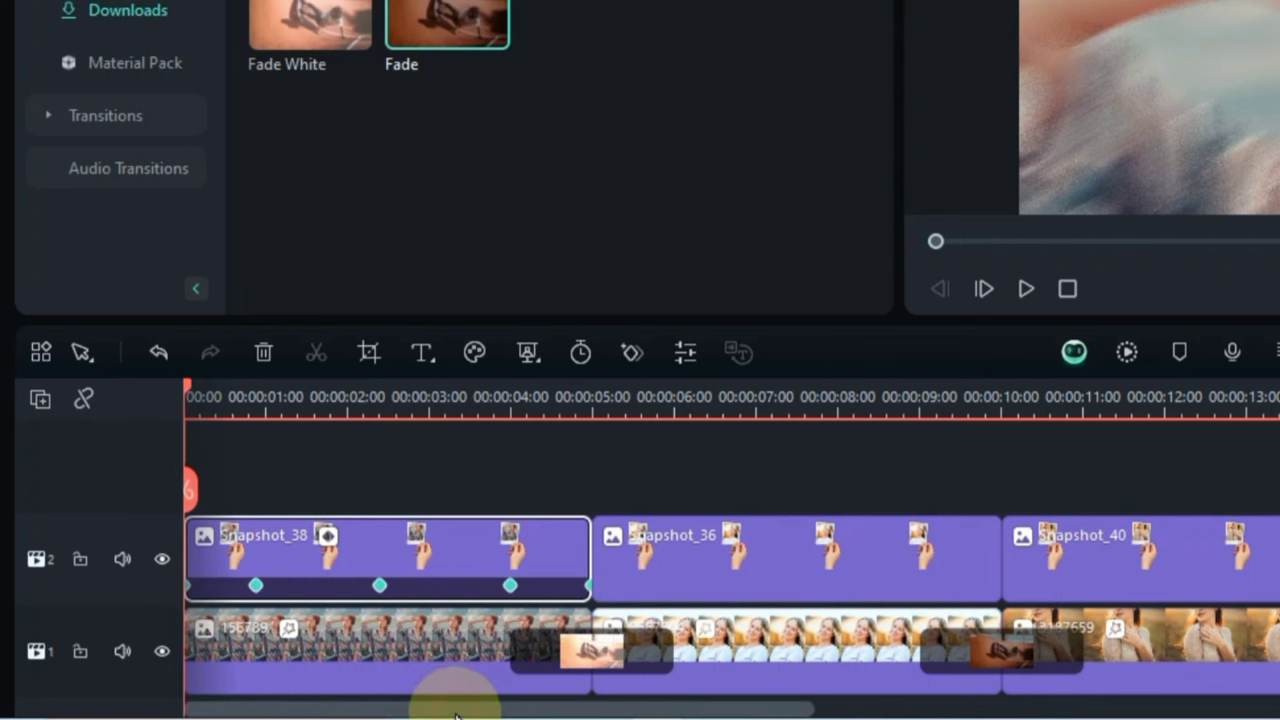
{"action": "right_click", "coordinate": [379, 586]}
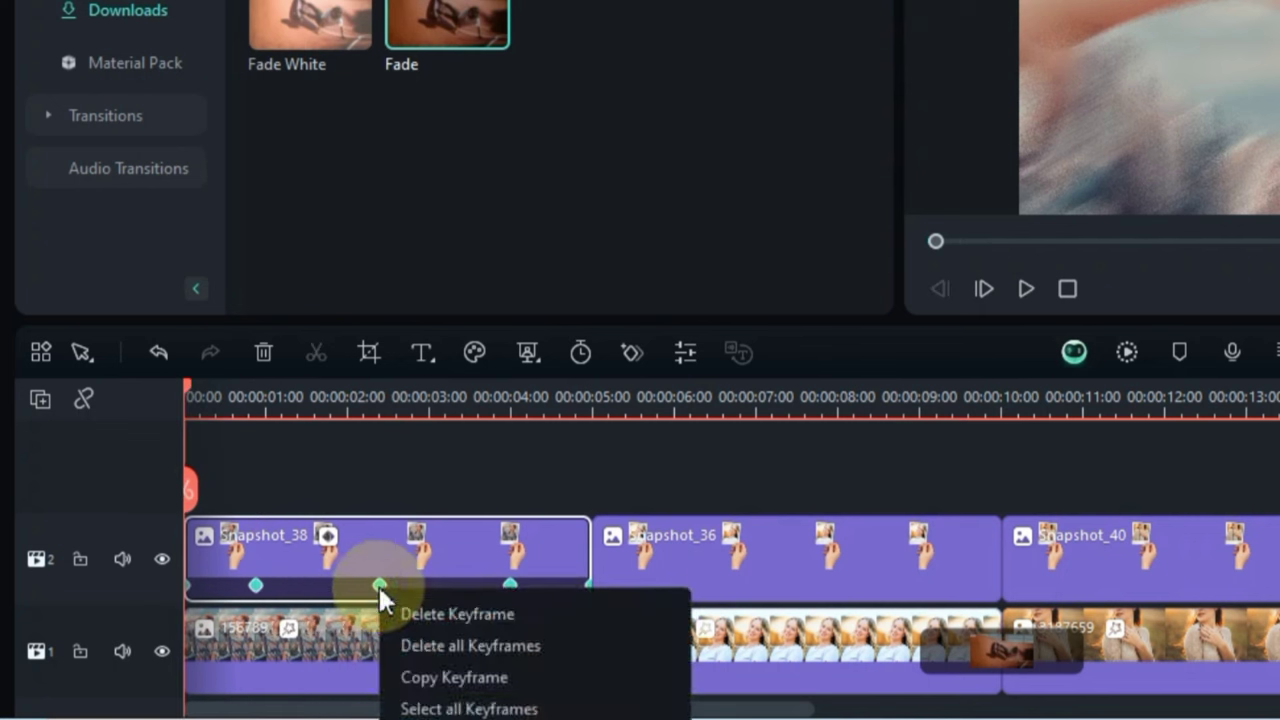
{"action": "left_click", "coordinate": [549, 680]}
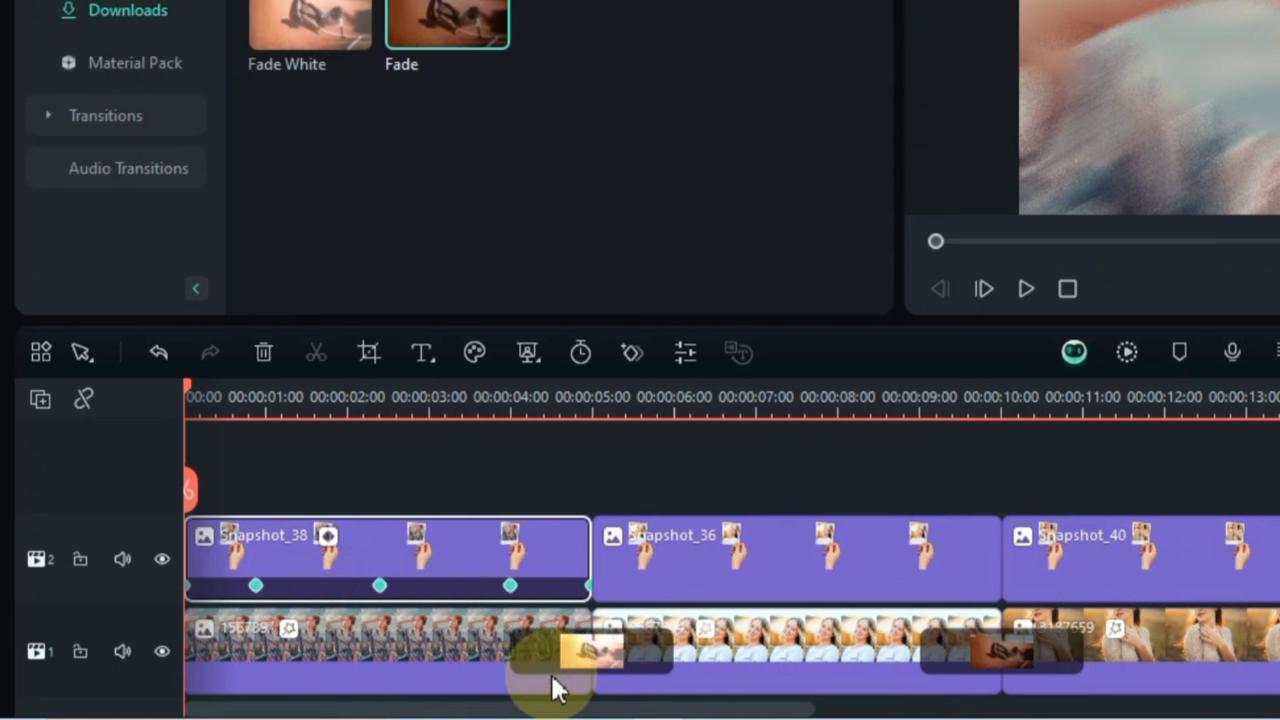
Paste the copied keyframes onto Snapshot_36 from its start at the 5-second mark and preview the clip's animation.
{"action": "left_click", "coordinate": [633, 552]}
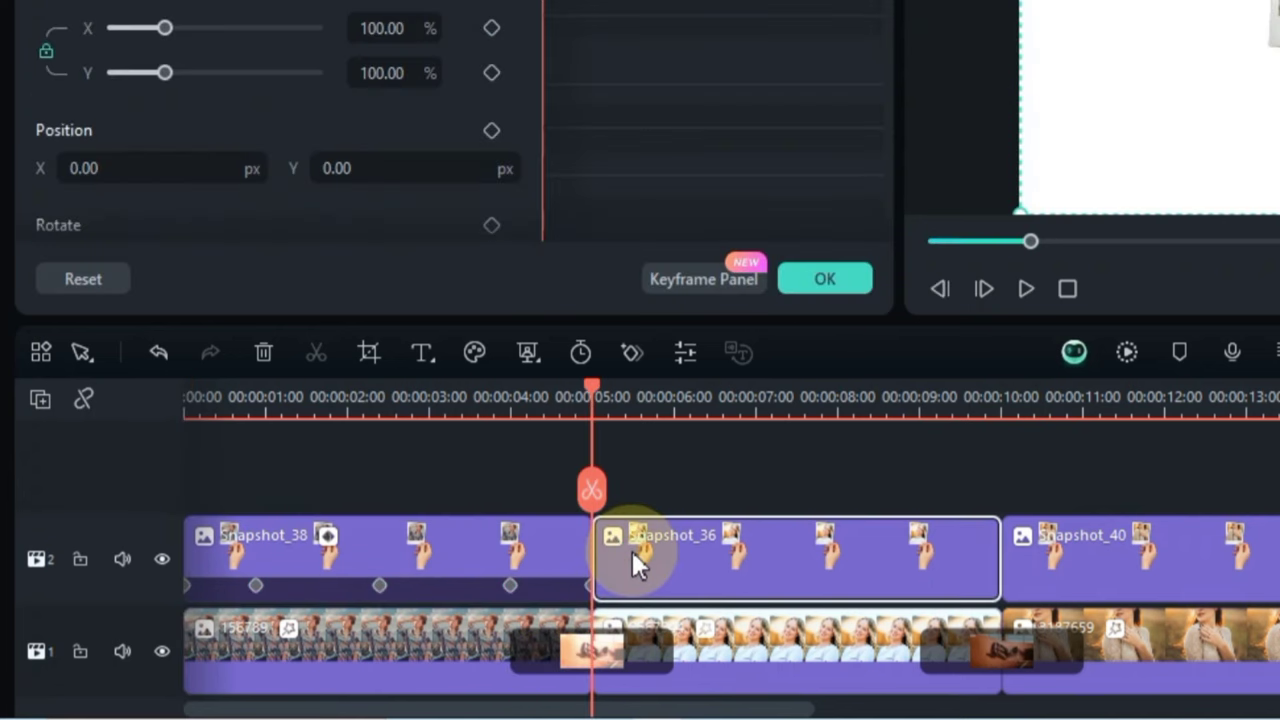
{"action": "right_click", "coordinate": [632, 551]}
{"action": "scroll", "coordinate": [814, 550], "scroll_direction": "down", "scroll_amount": 4}
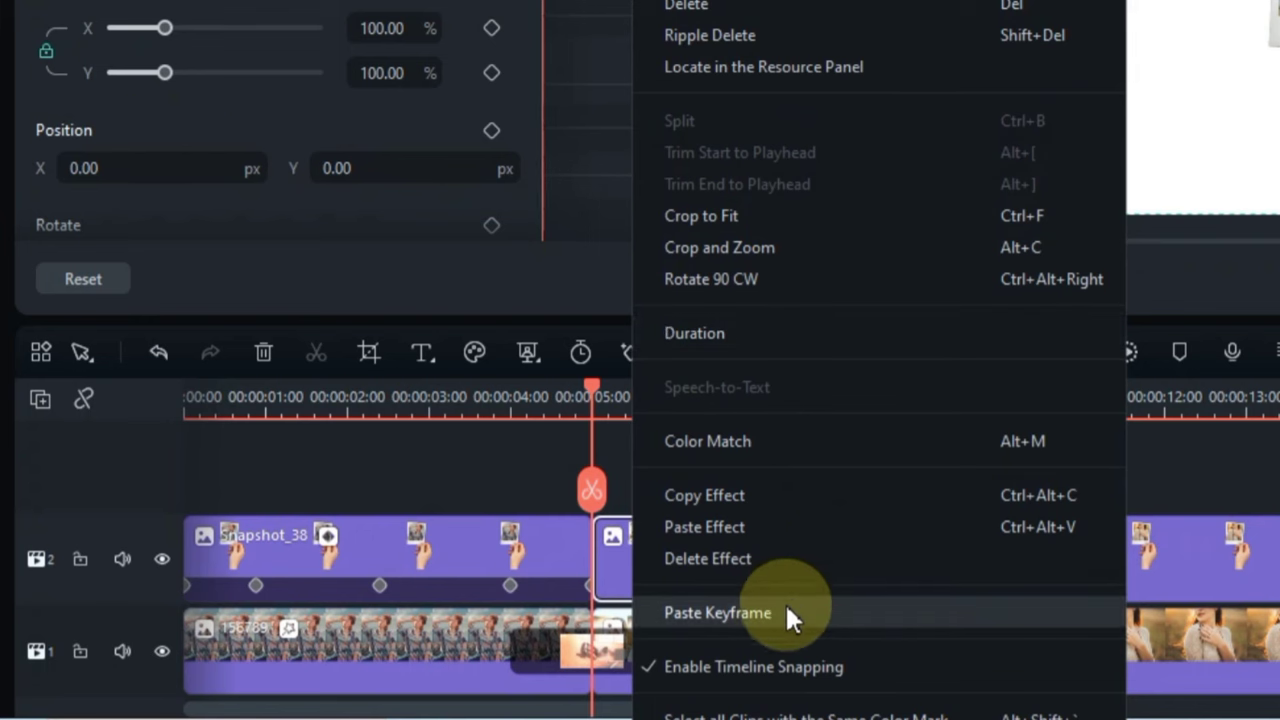
{"action": "left_click", "coordinate": [834, 613]}
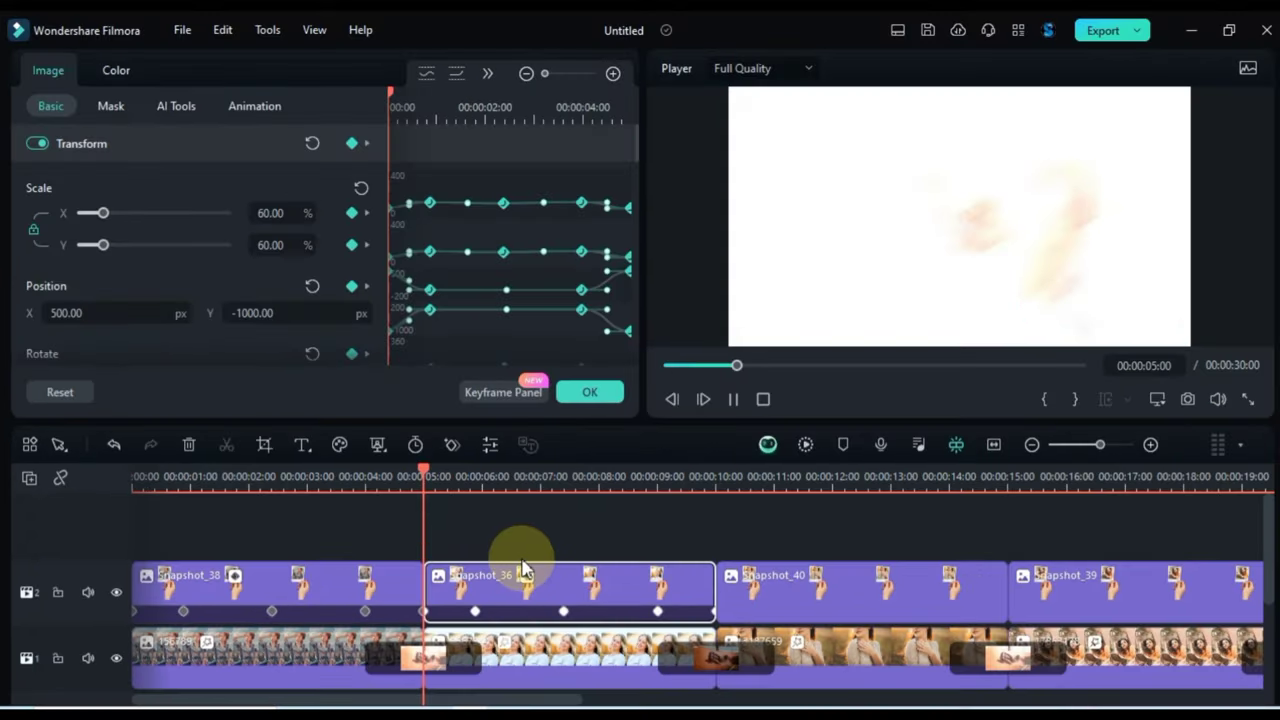
{"action": "key", "text": "space"}
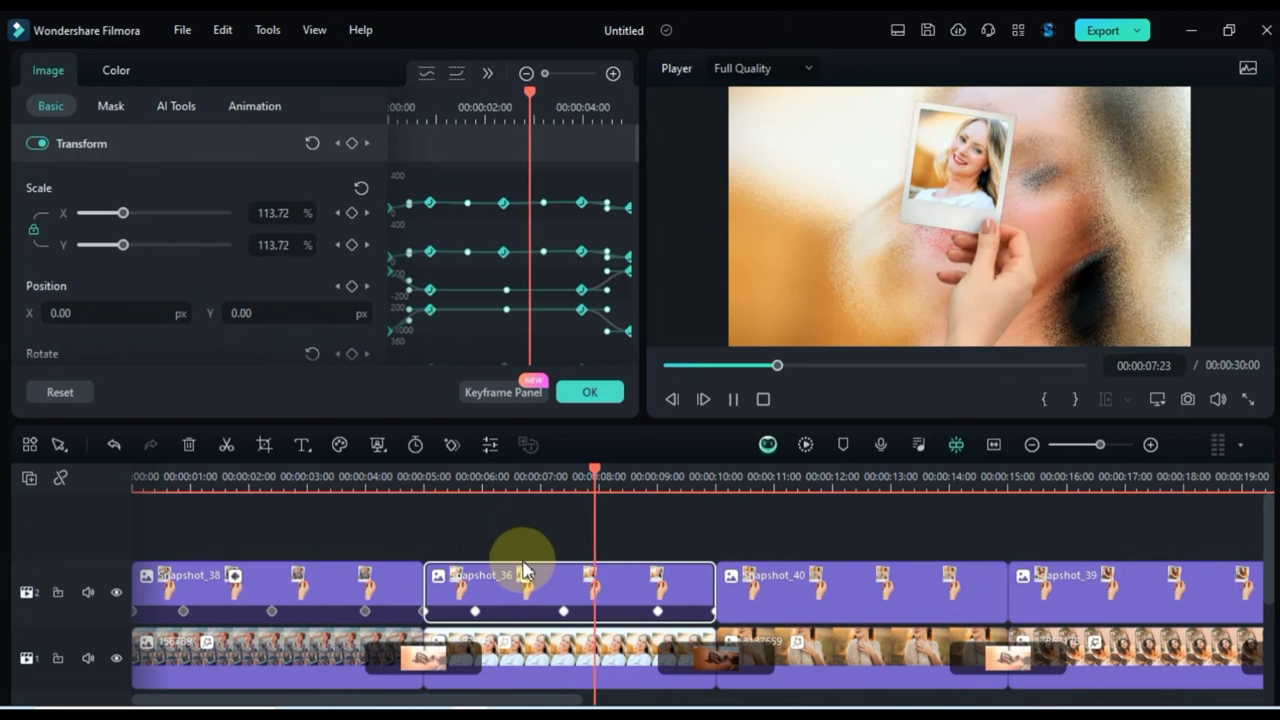
{"action": "key", "text": "space"}
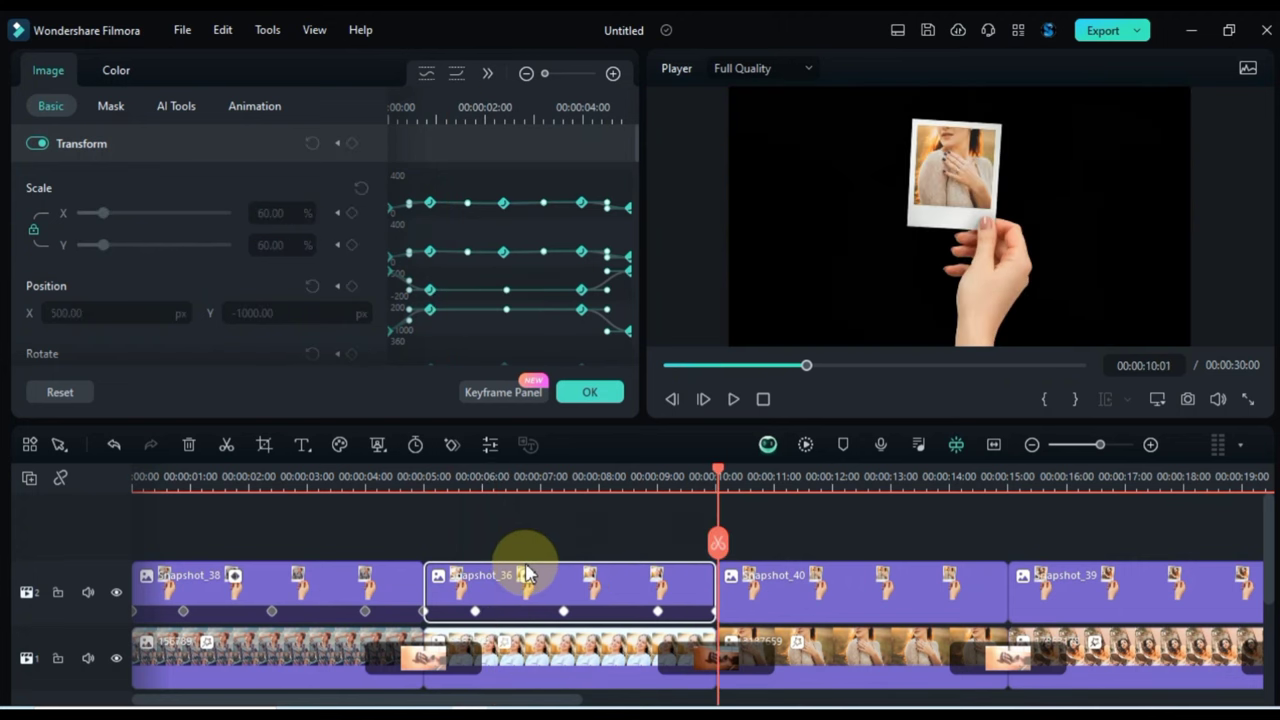
Paste the copied keyframes onto Snapshot_40, Snapshot_39, Snapshot_37 and Snapshot_35 together from the 10-second mark and play the video through to the end.
{"action": "left_click", "coordinate": [992, 444]}
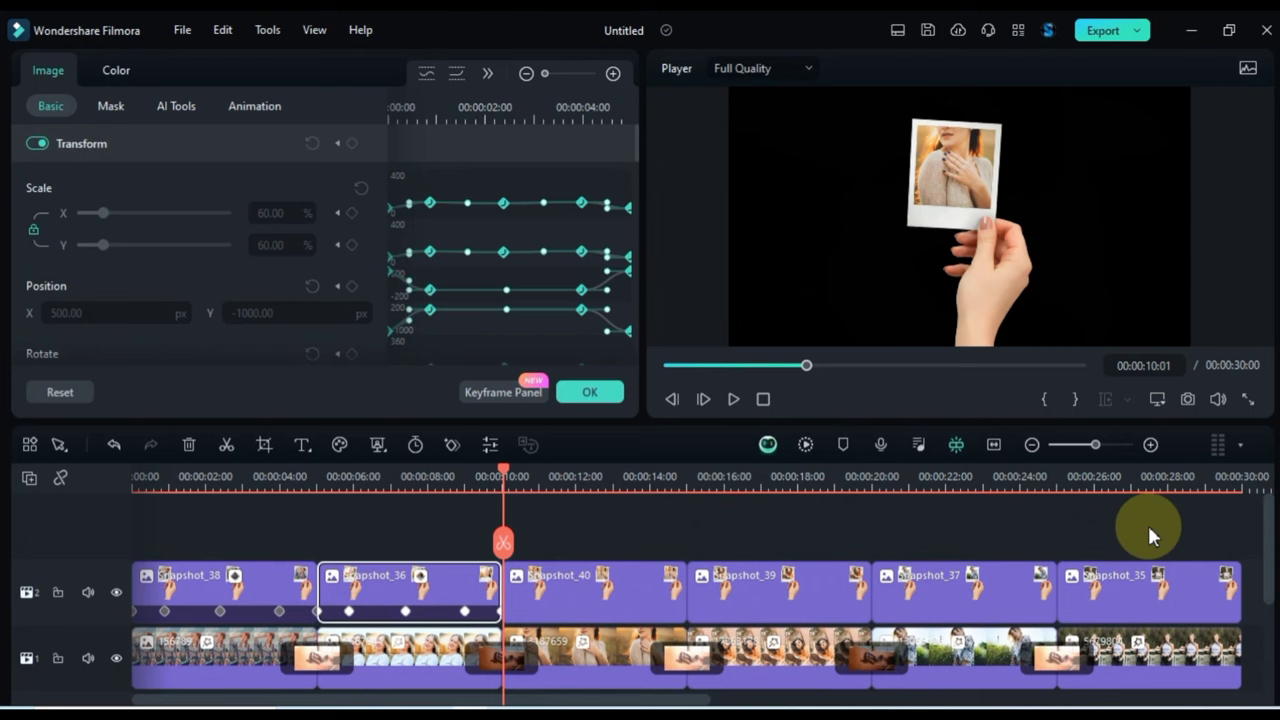
{"action": "left_click_drag", "start_coordinate": [1208, 533], "coordinate": [556, 587]}
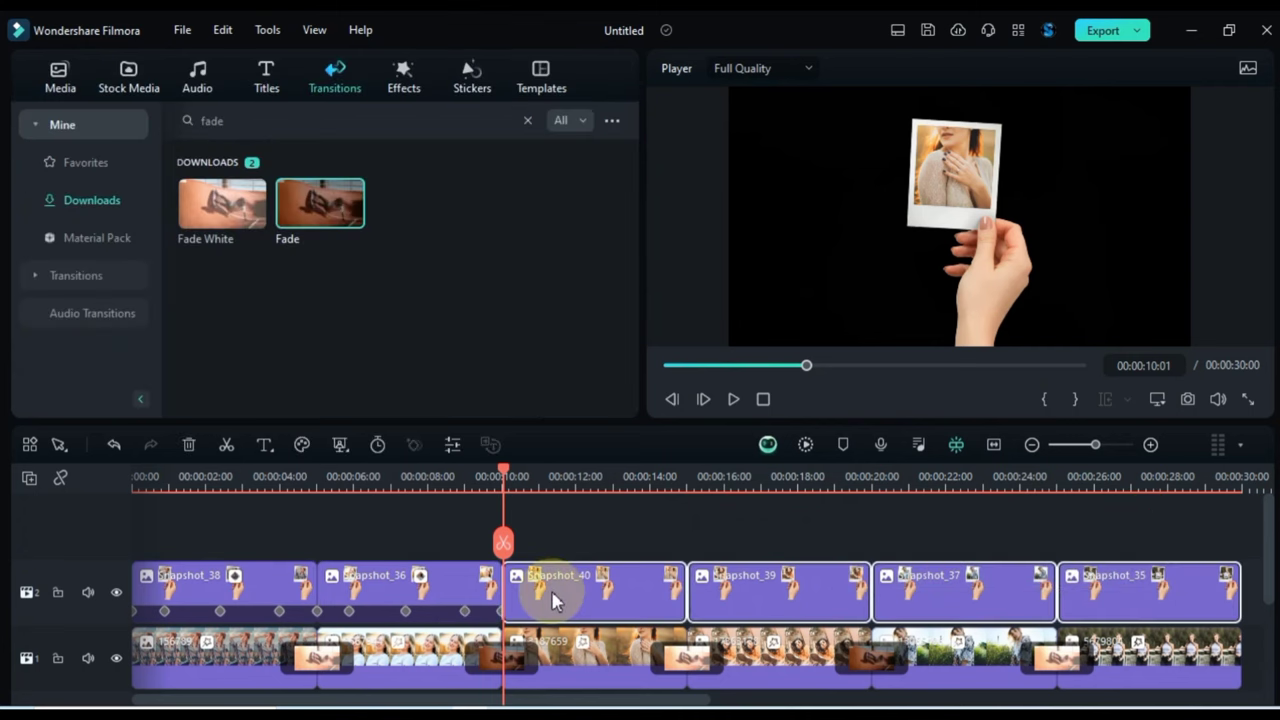
{"action": "right_click", "coordinate": [556, 587]}
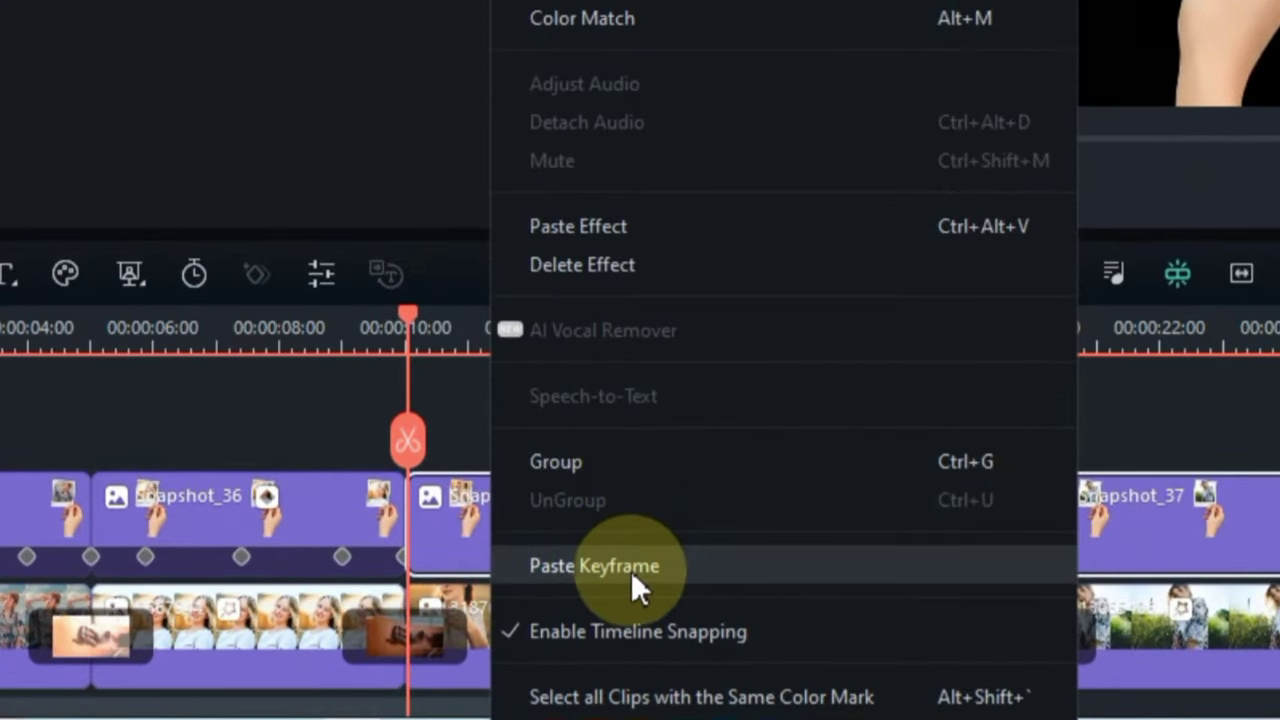
{"action": "left_click", "coordinate": [719, 574]}
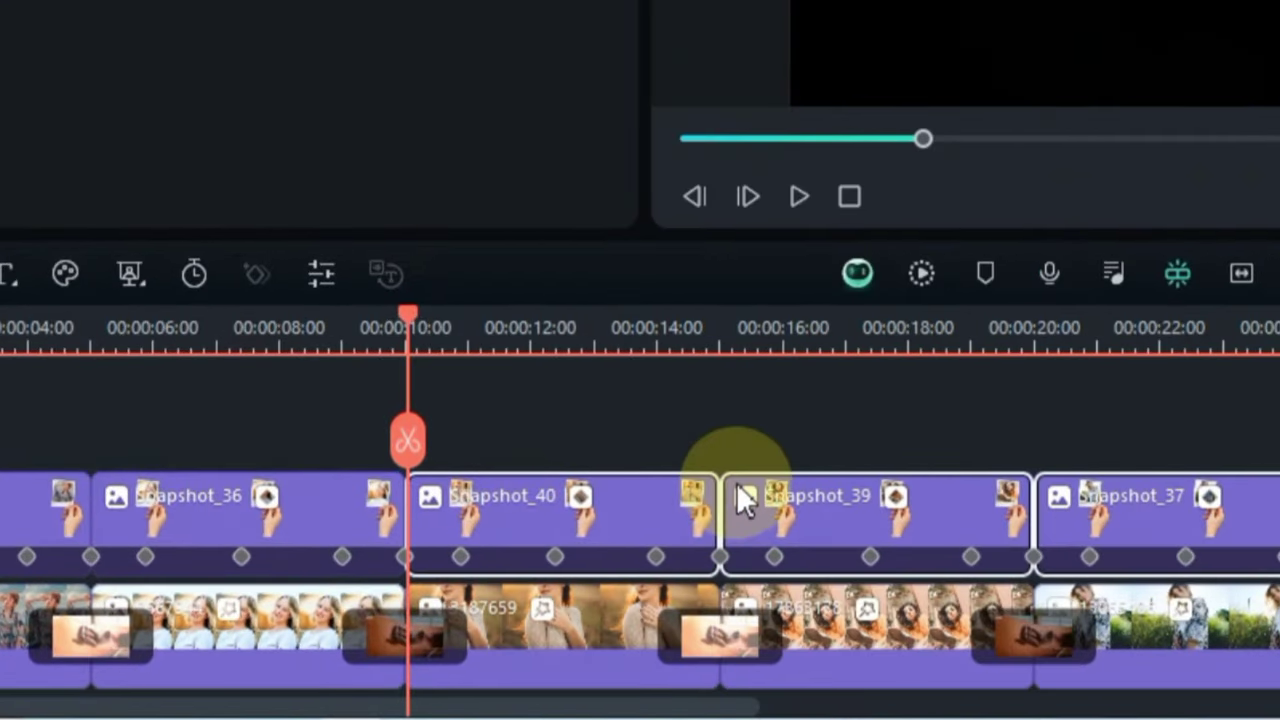
{"action": "key", "text": "space"}
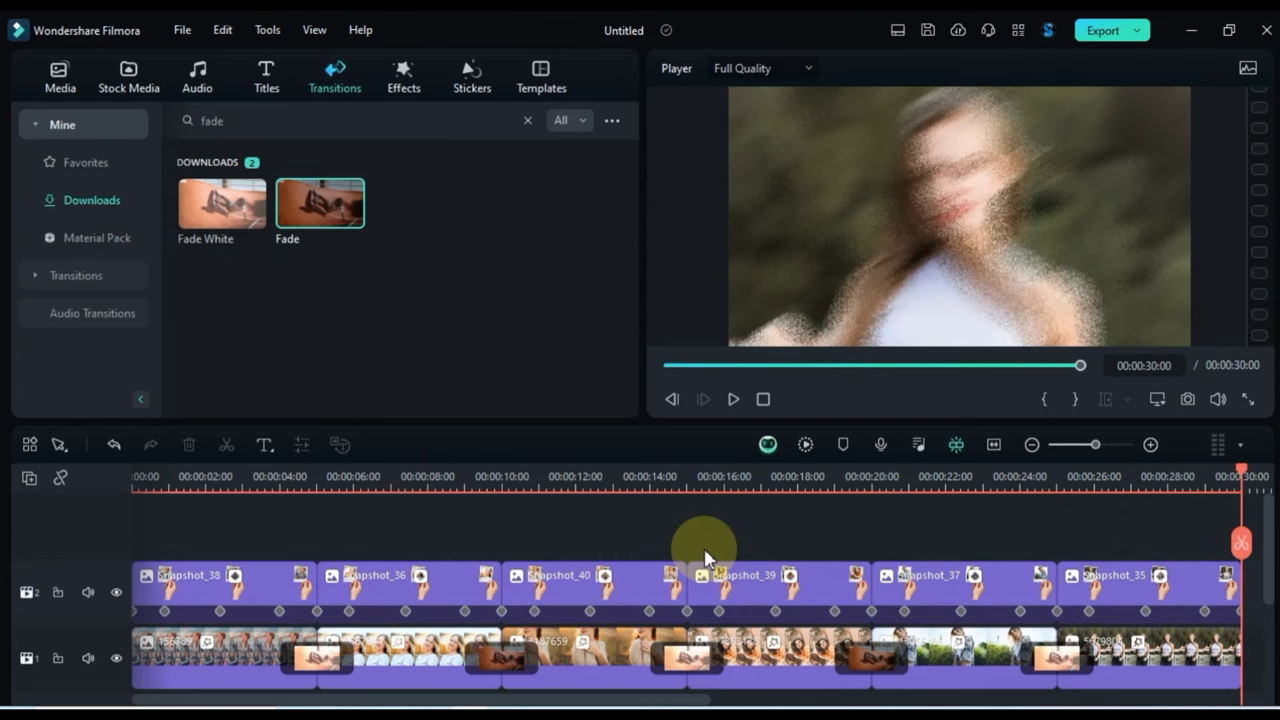
Add a new video track and place it between the snapshot track and the blurred photo track.
{"action": "scroll", "coordinate": [230, 605], "scroll_direction": "down", "scroll_amount": 1}
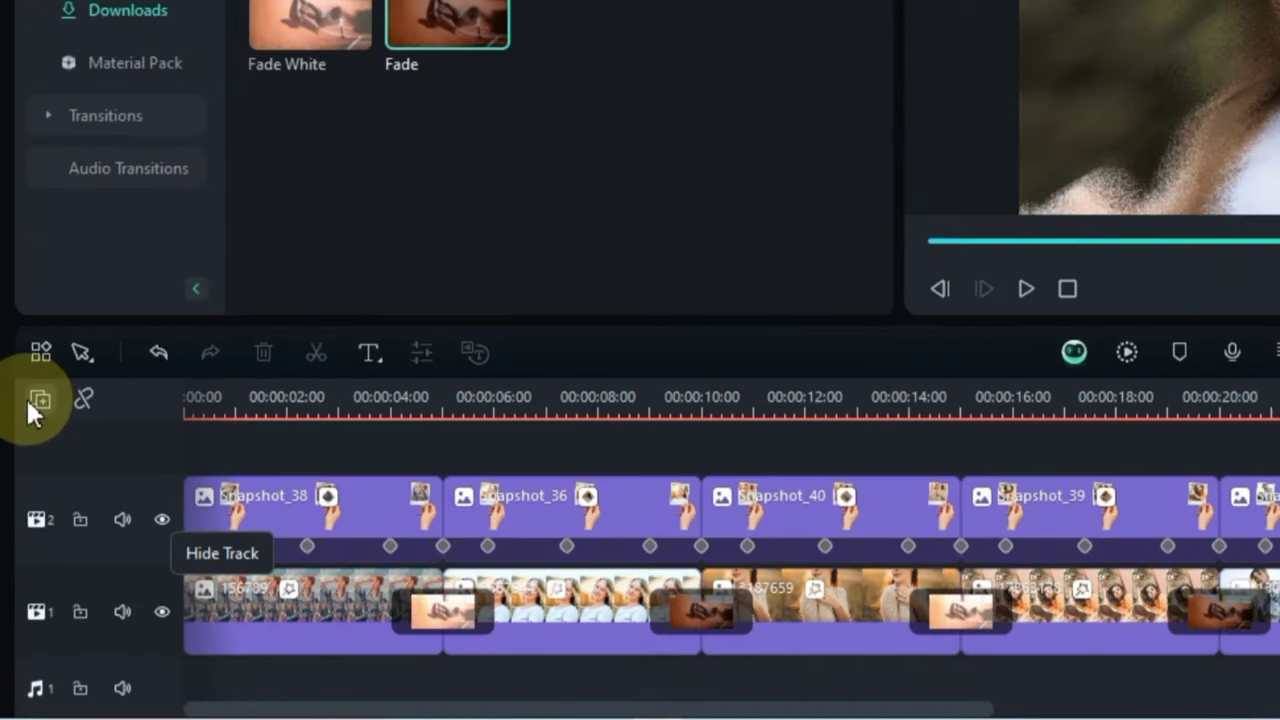
{"action": "left_click", "coordinate": [35, 398]}
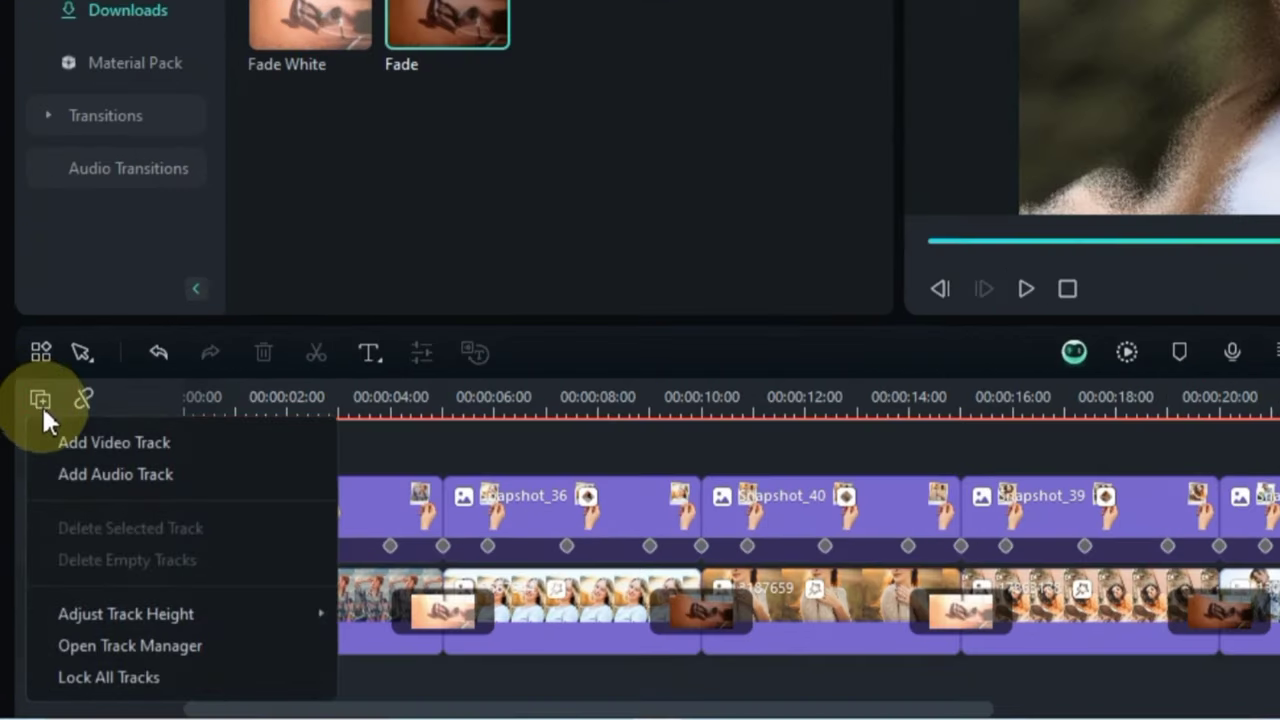
{"action": "left_click", "coordinate": [193, 444]}
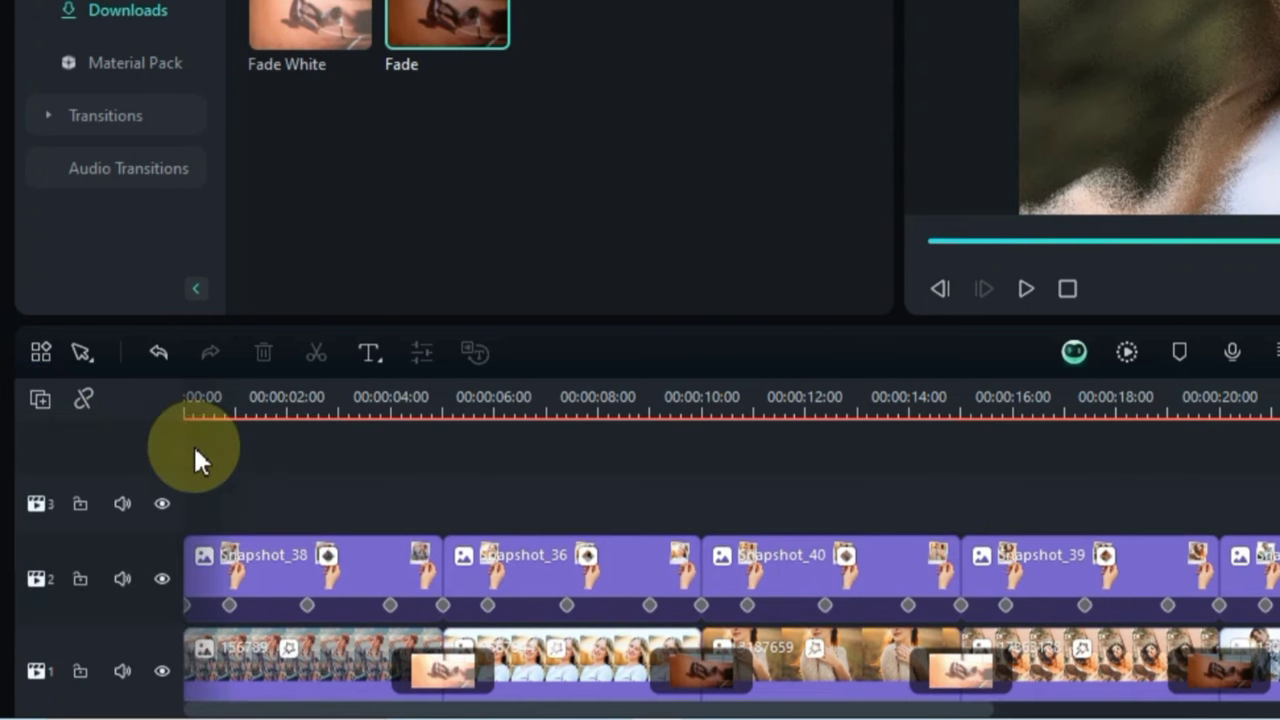
{"action": "left_click", "coordinate": [140, 503]}
{"action": "left_click_drag", "start_coordinate": [140, 503], "coordinate": [131, 597]}
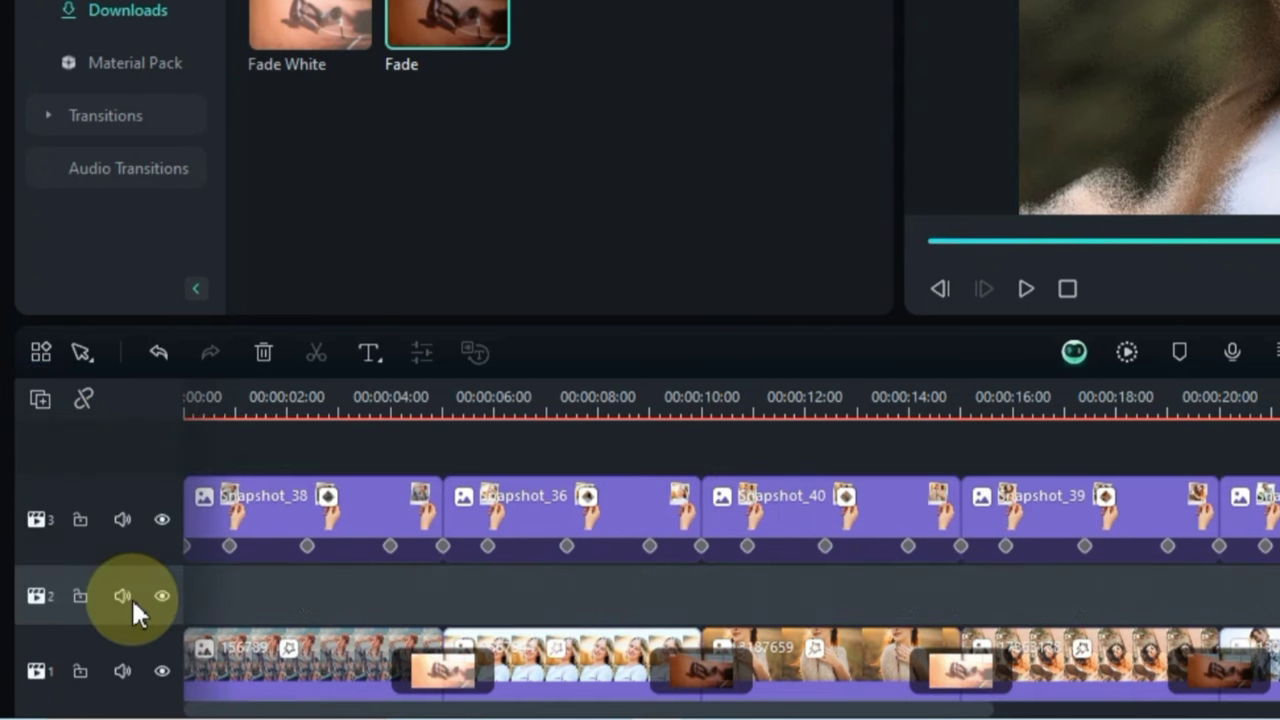
Add the downloaded 3D Light Flow title at the start of the empty middle track and trim it to end with Snapshot_38.
{"action": "key", "text": "Home"}
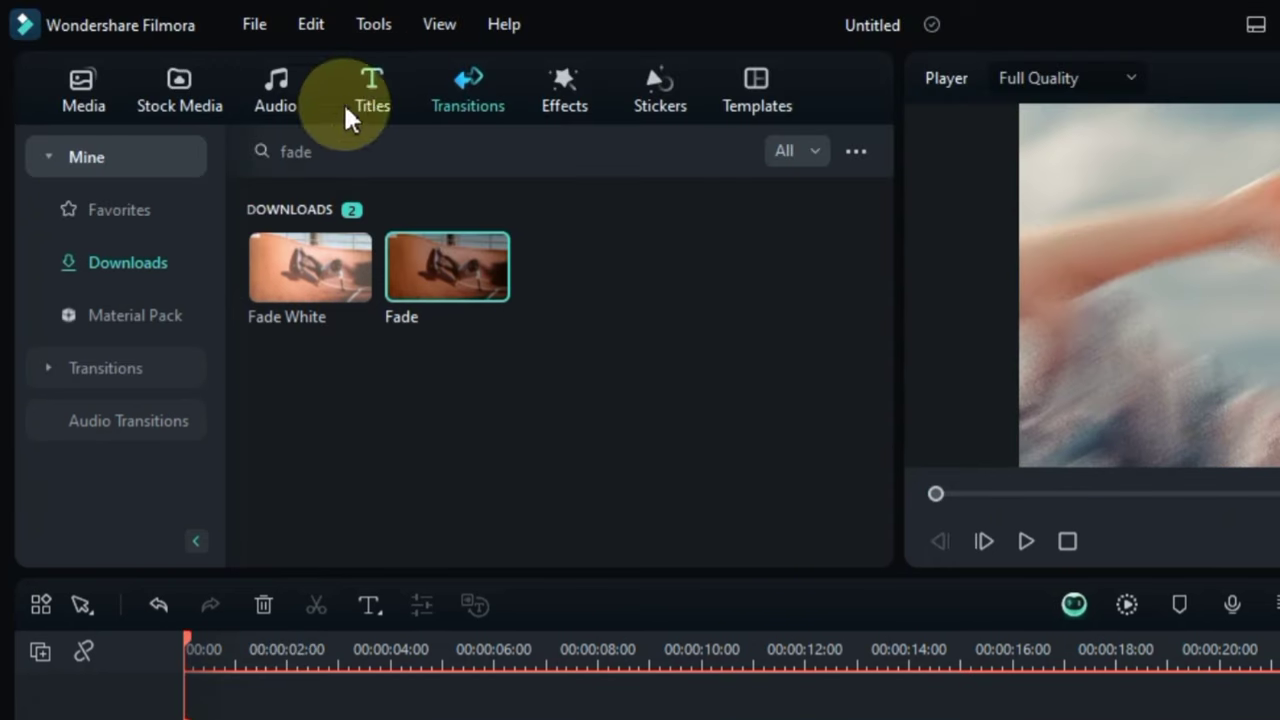
{"action": "left_click", "coordinate": [371, 90]}
{"action": "left_click", "coordinate": [137, 160]}
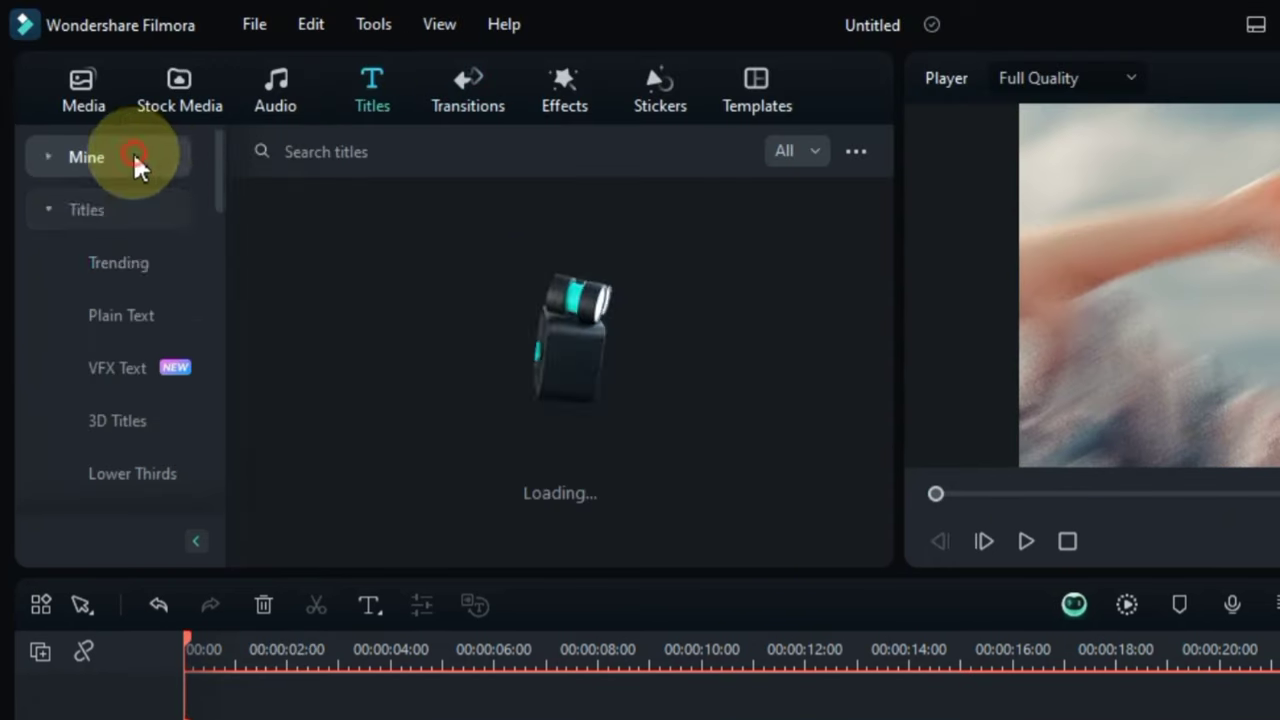
{"action": "left_click", "coordinate": [305, 318]}
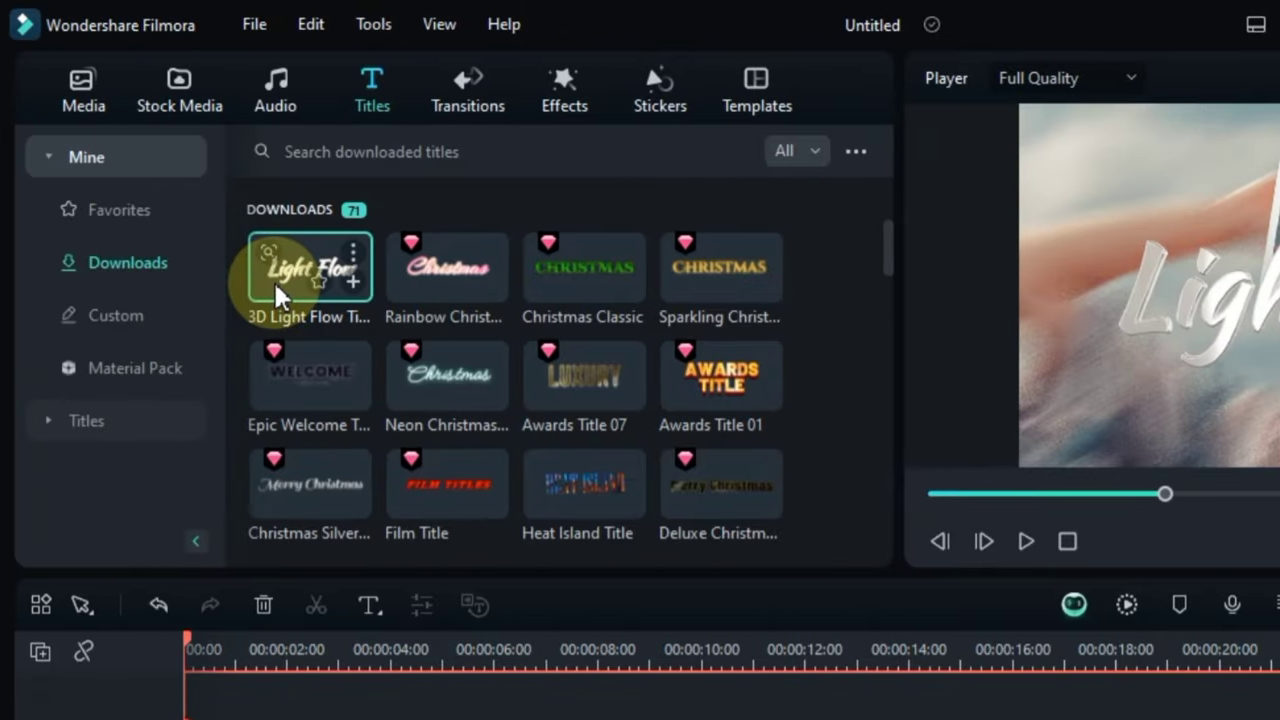
{"action": "left_click_drag", "start_coordinate": [273, 282], "coordinate": [165, 586]}
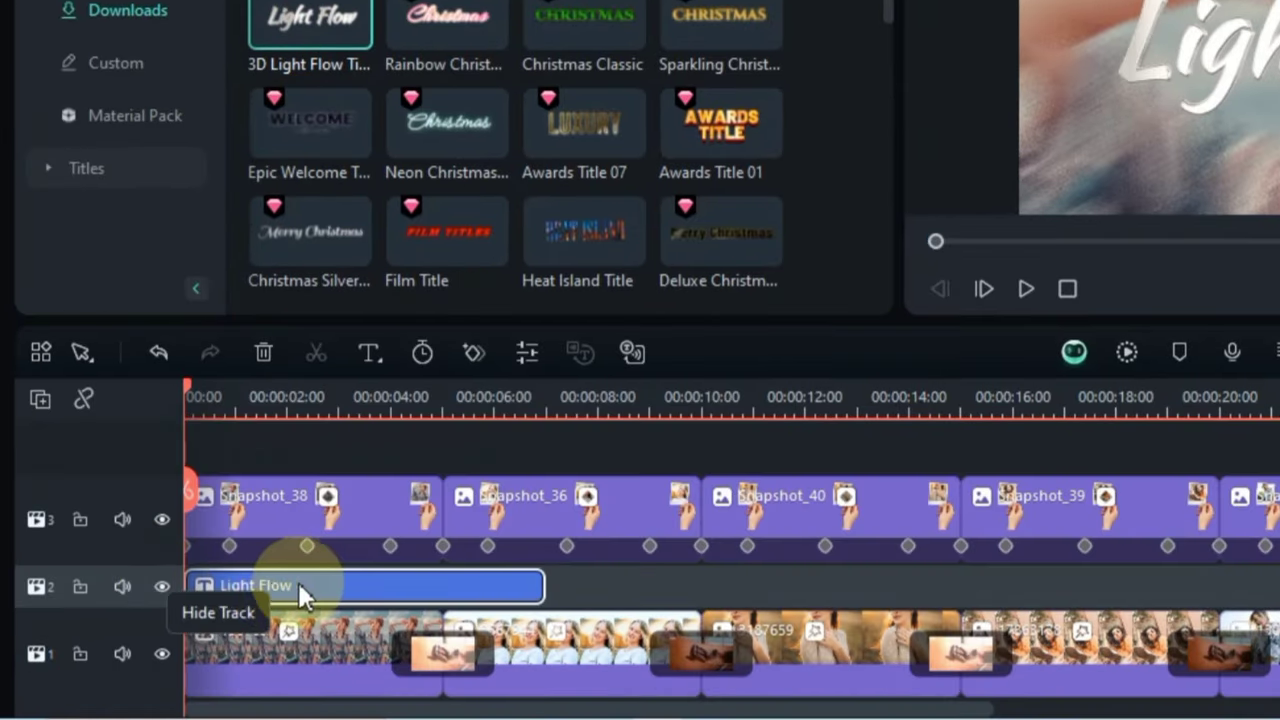
{"action": "left_click_drag", "start_coordinate": [537, 572], "coordinate": [446, 602]}
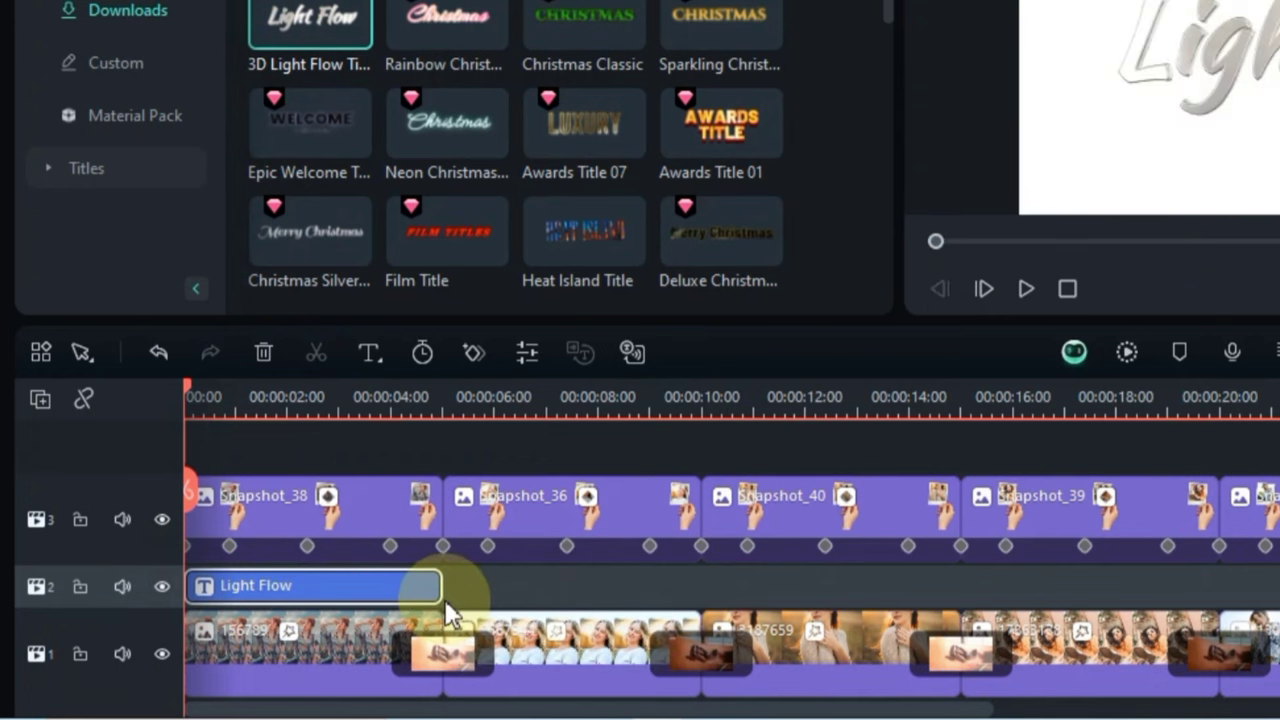
Change the Light Flow title's text to "Create Stunning" and "New Year's" on two lines, with a font size of 65.
{"action": "double_click", "coordinate": [275, 588]}
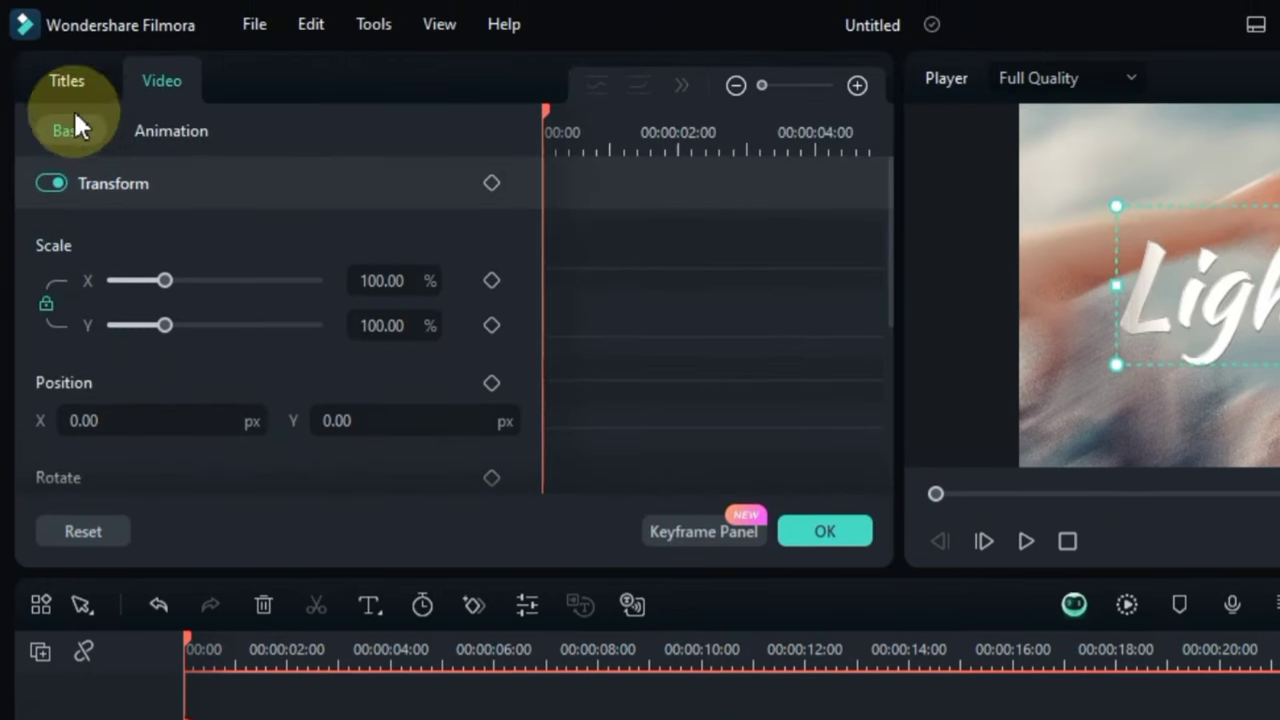
{"action": "left_click", "coordinate": [69, 80]}
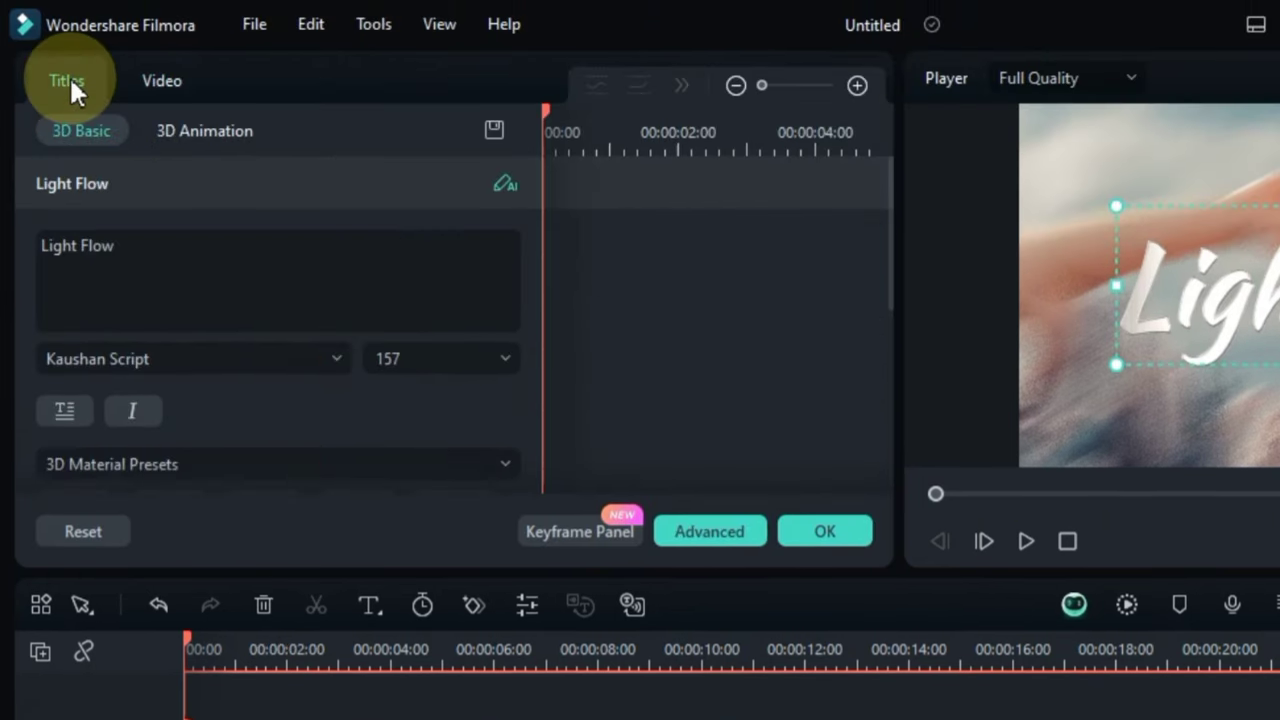
{"action": "left_click", "coordinate": [177, 293]}
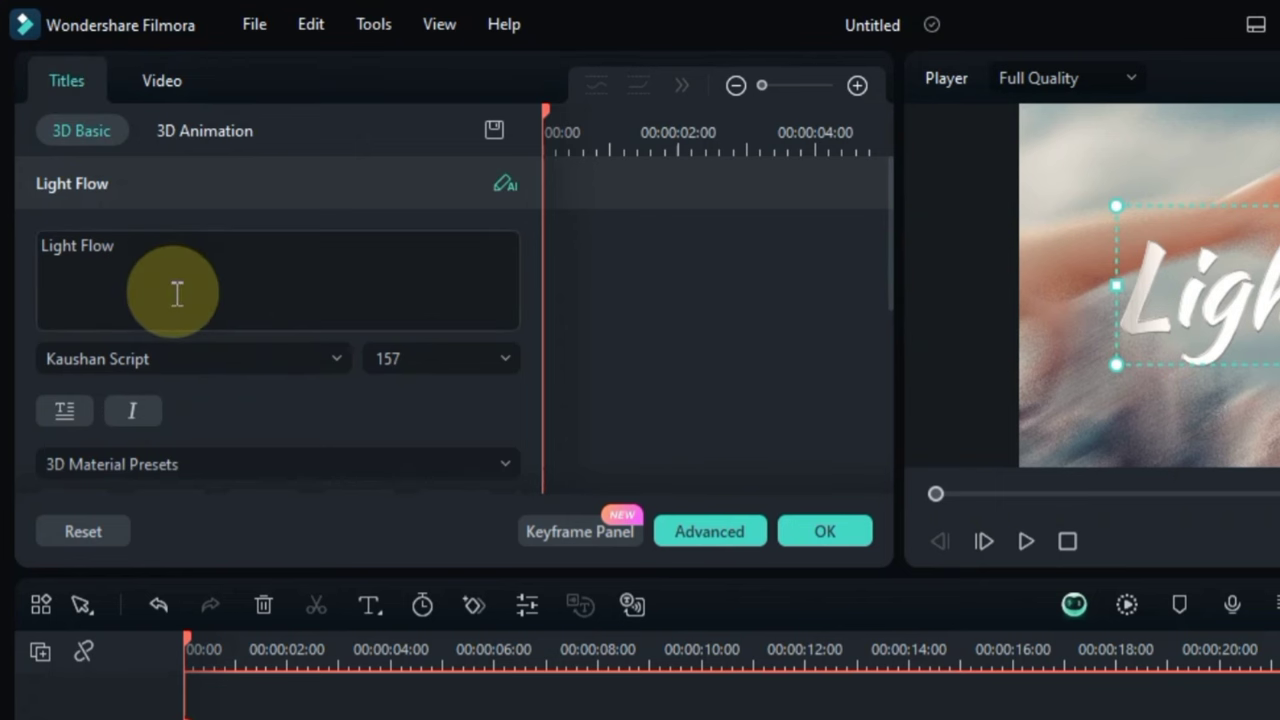
{"action": "key", "text": "ctrl+a"}
{"action": "type", "text": "Create Stun"}
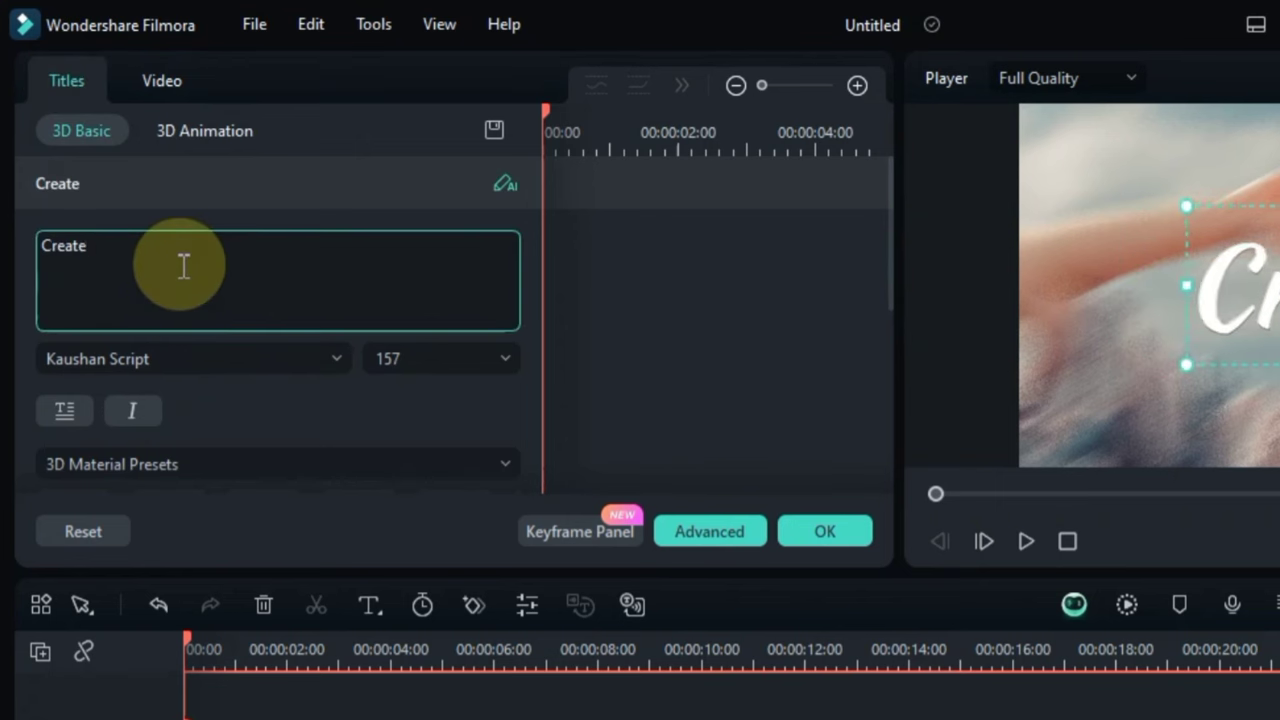
{"action": "type", "text": "ning"}
{"action": "key", "text": "Return"}
{"action": "type", "text": "New Year's"}
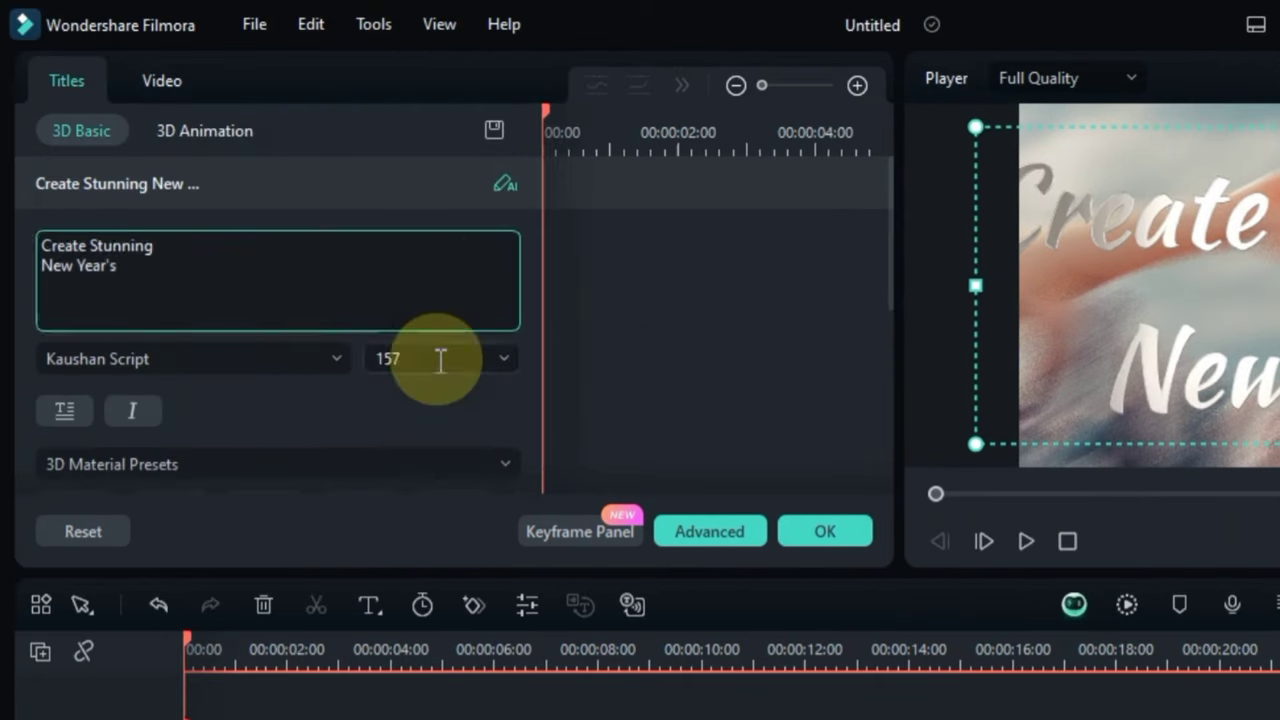
{"action": "double_click", "coordinate": [442, 358]}
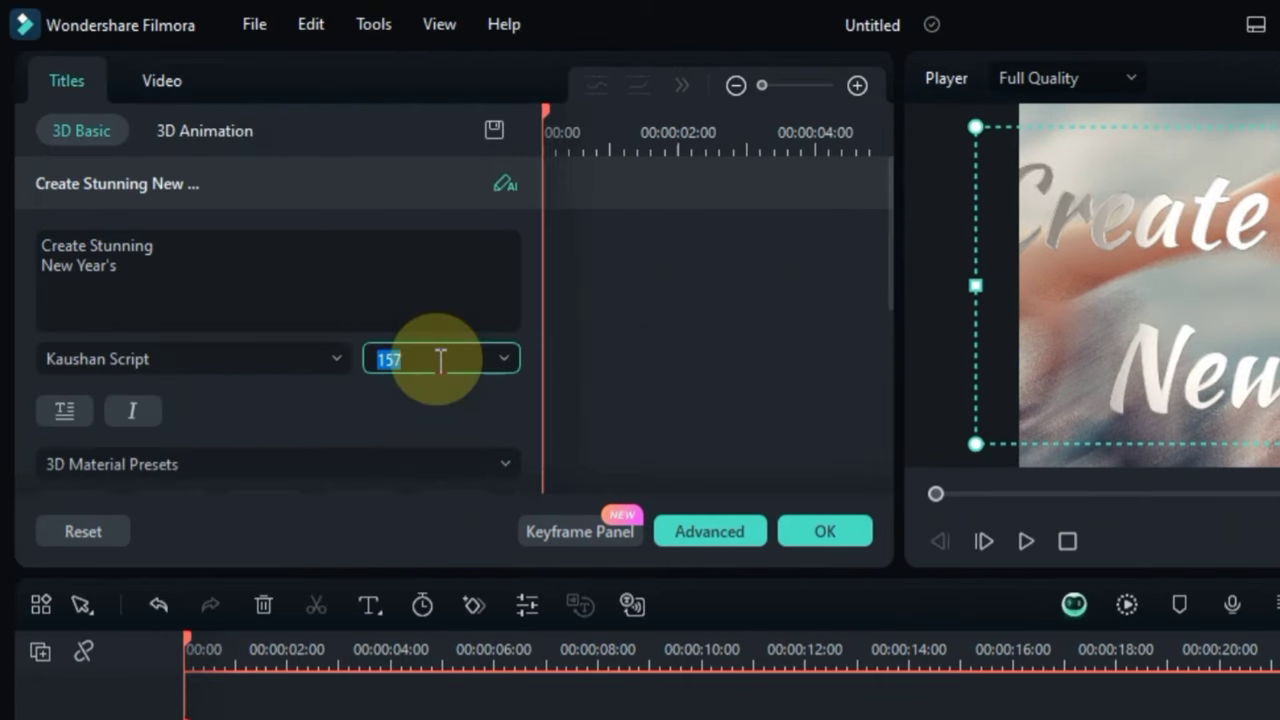
{"action": "type", "text": "65"}
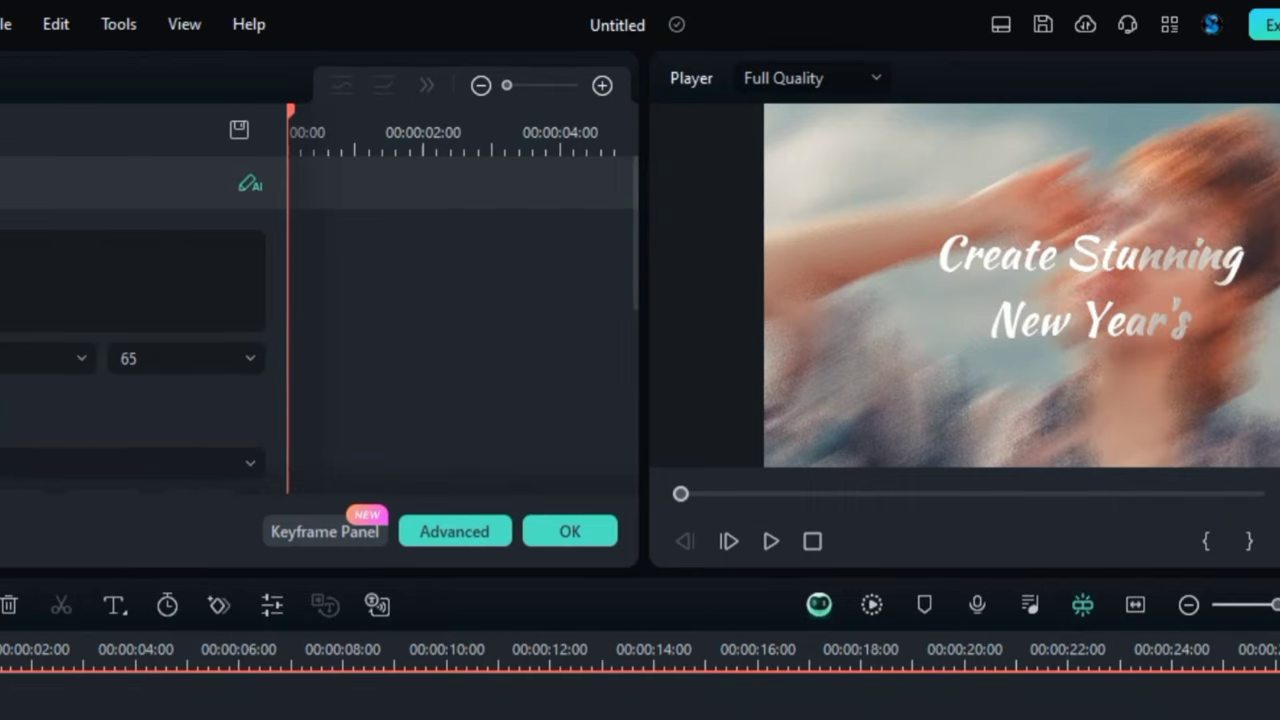
{"action": "left_click_drag", "start_coordinate": [0, 650], "coordinate": [0, 650]}
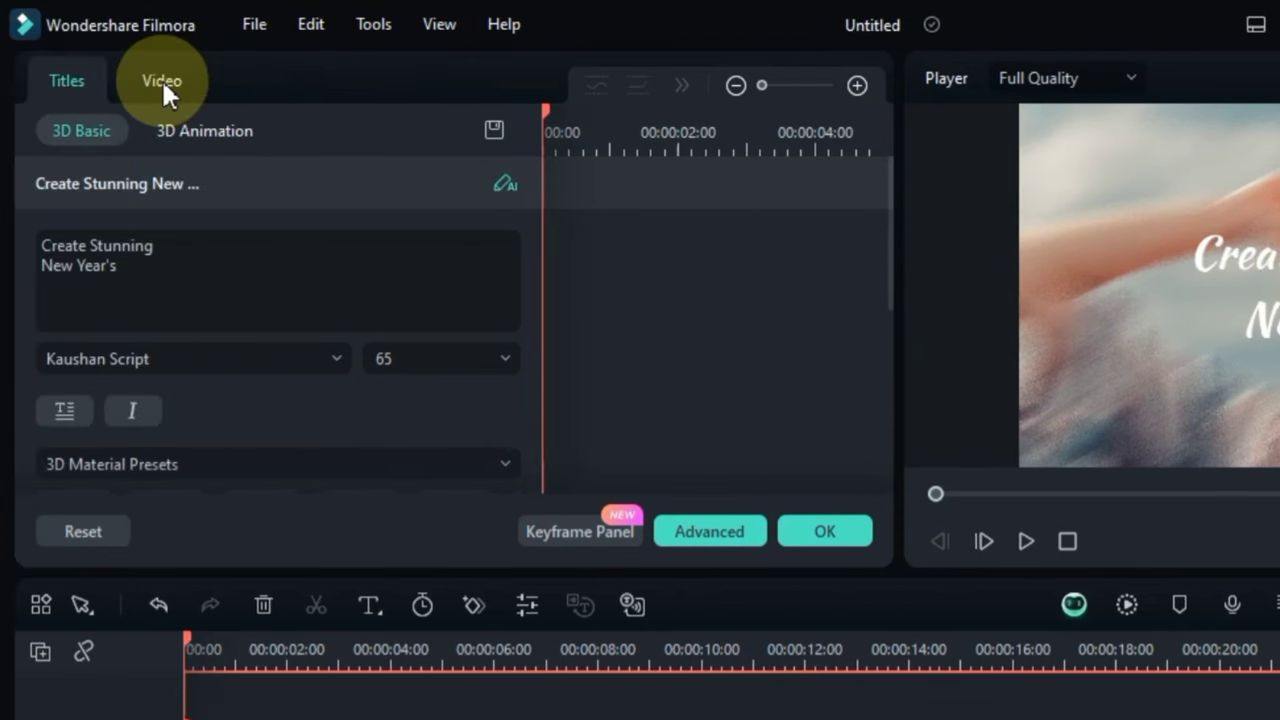
Position the title at X -454 px and Y -221 px and rotate it -10°.
{"action": "left_click", "coordinate": [163, 88]}
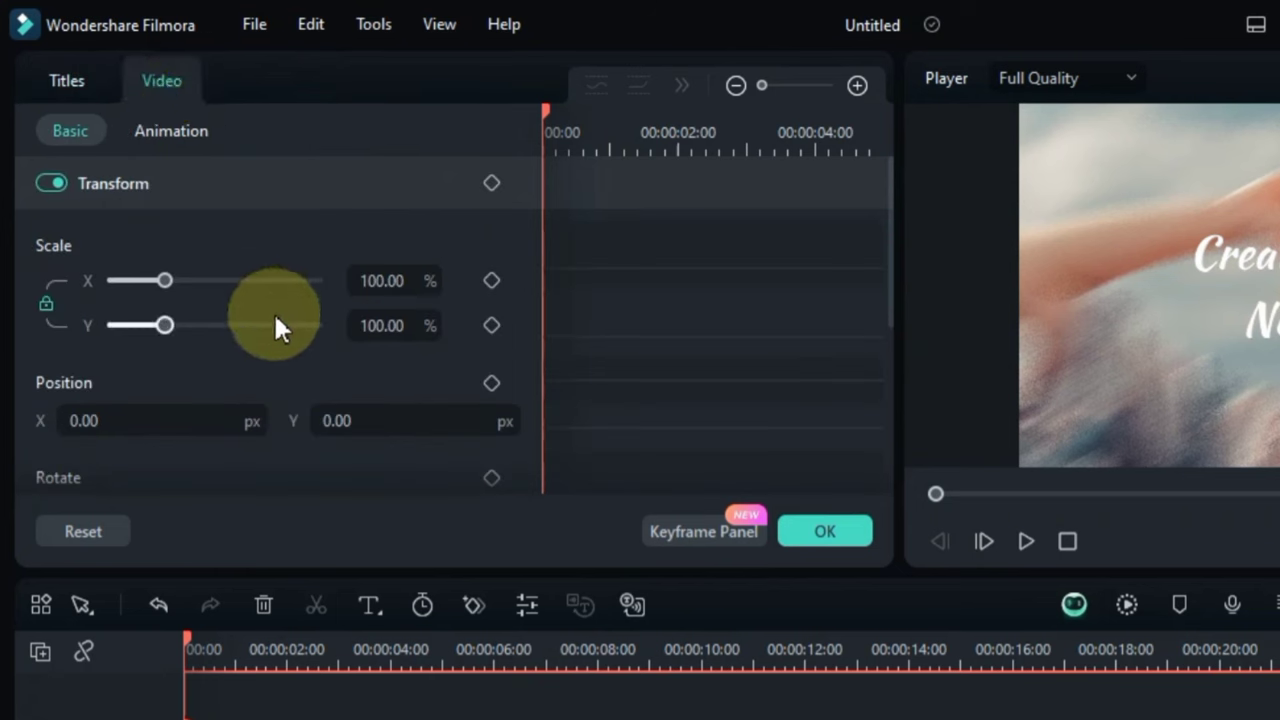
{"action": "left_click_drag", "start_coordinate": [262, 420], "coordinate": [180, 423]}
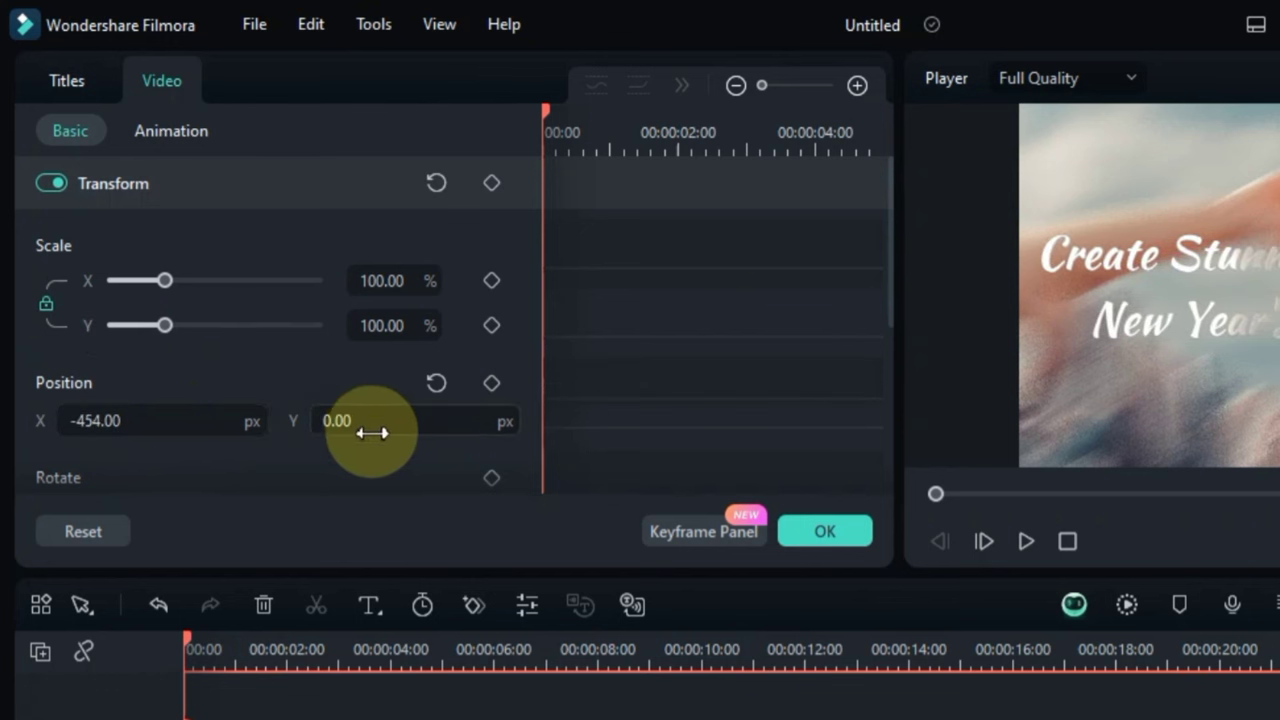
{"action": "left_click_drag", "start_coordinate": [372, 432], "coordinate": [405, 427]}
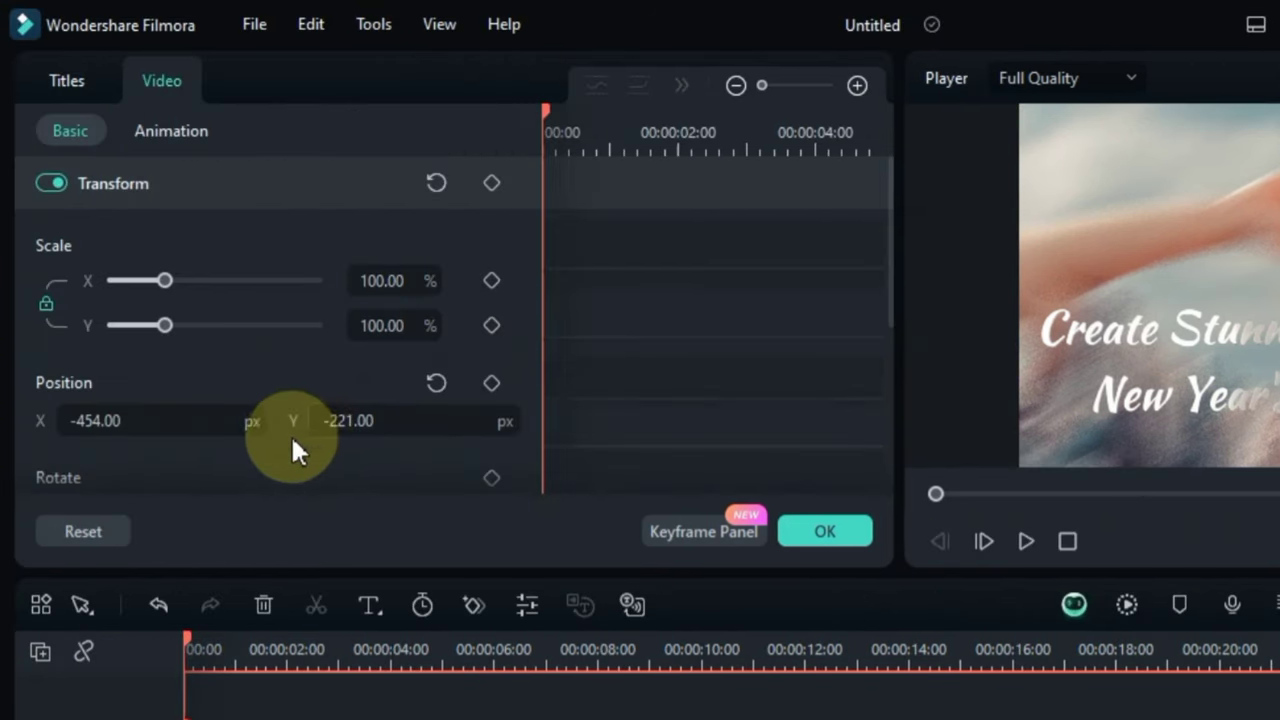
{"action": "scroll", "coordinate": [291, 434], "scroll_direction": "down", "scroll_amount": 3}
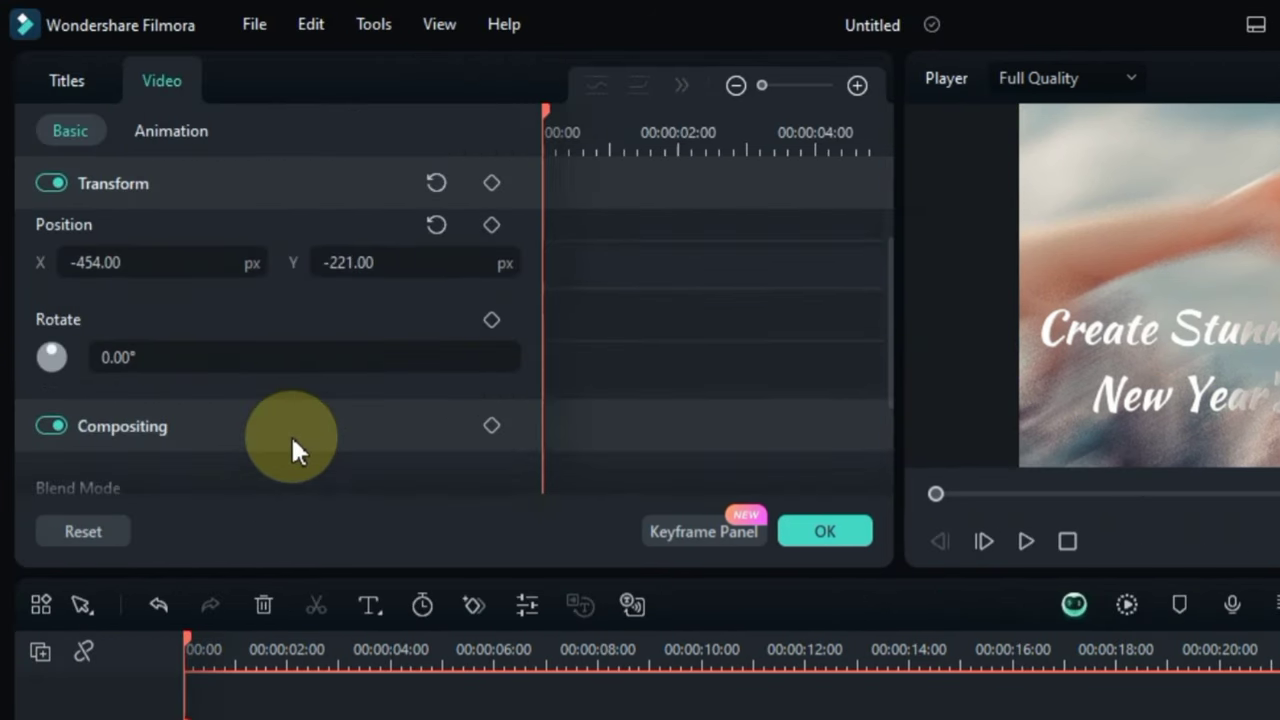
{"action": "left_click", "coordinate": [293, 357]}
{"action": "type", "text": "-10"}
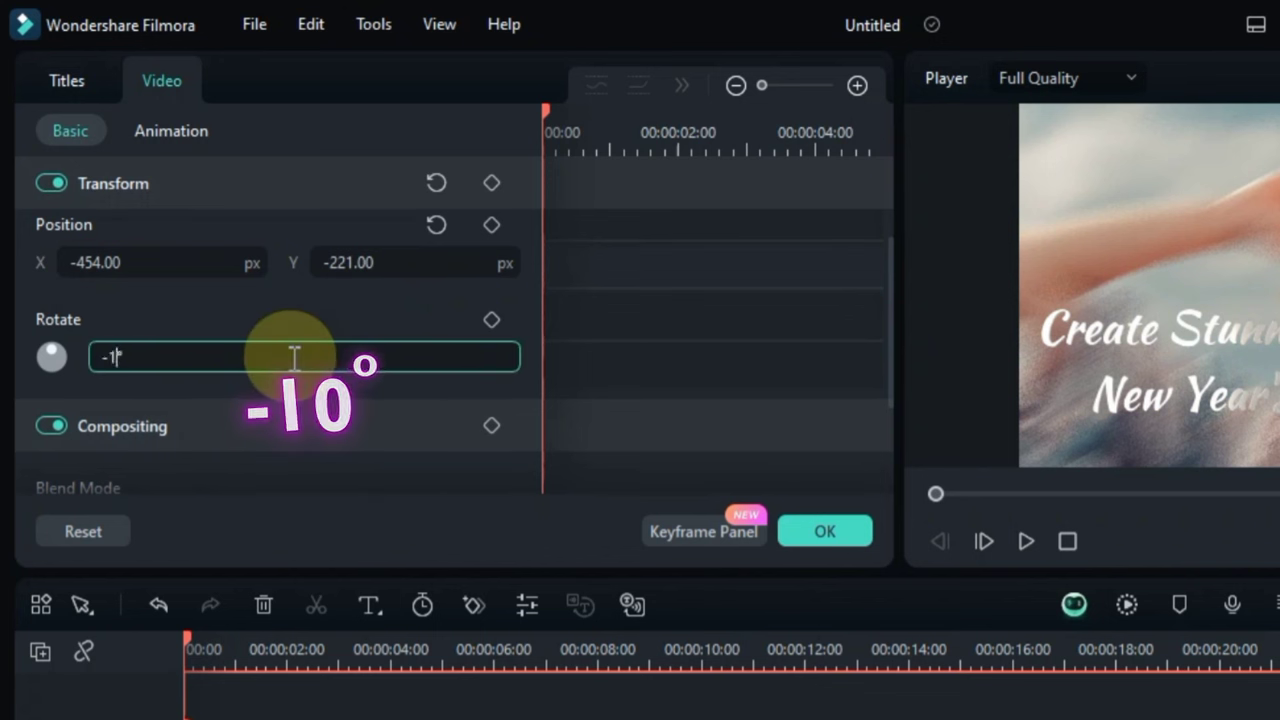
{"action": "key", "text": "Return"}
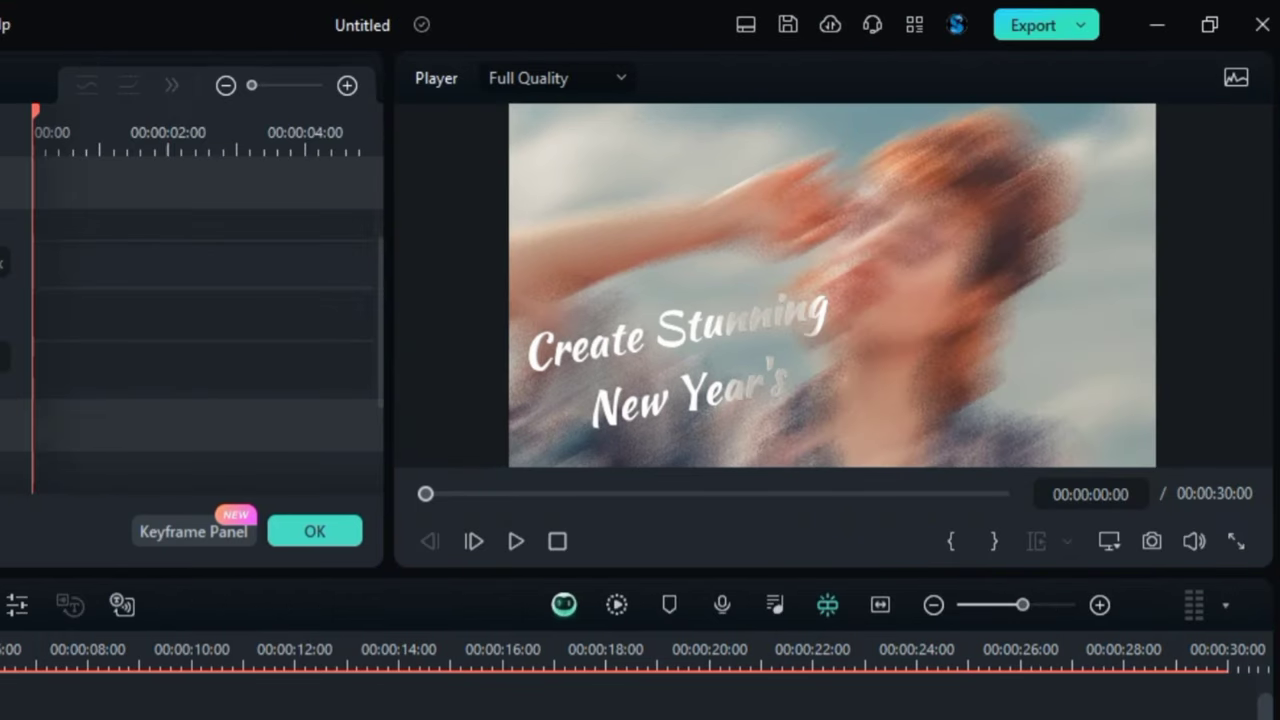
{"action": "key", "text": "space"}
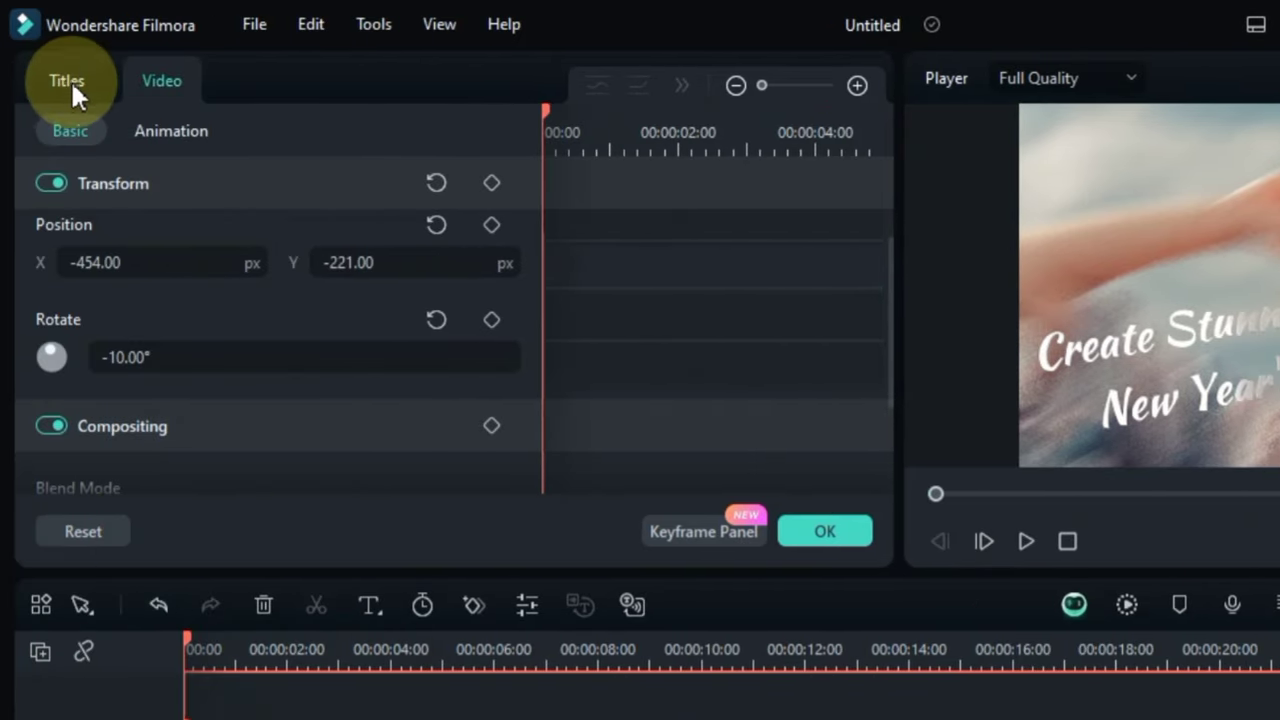
Compare the title's 3D In and Out animations and apply the In animation whose name begins with "Characte".
{"action": "left_click", "coordinate": [70, 81]}
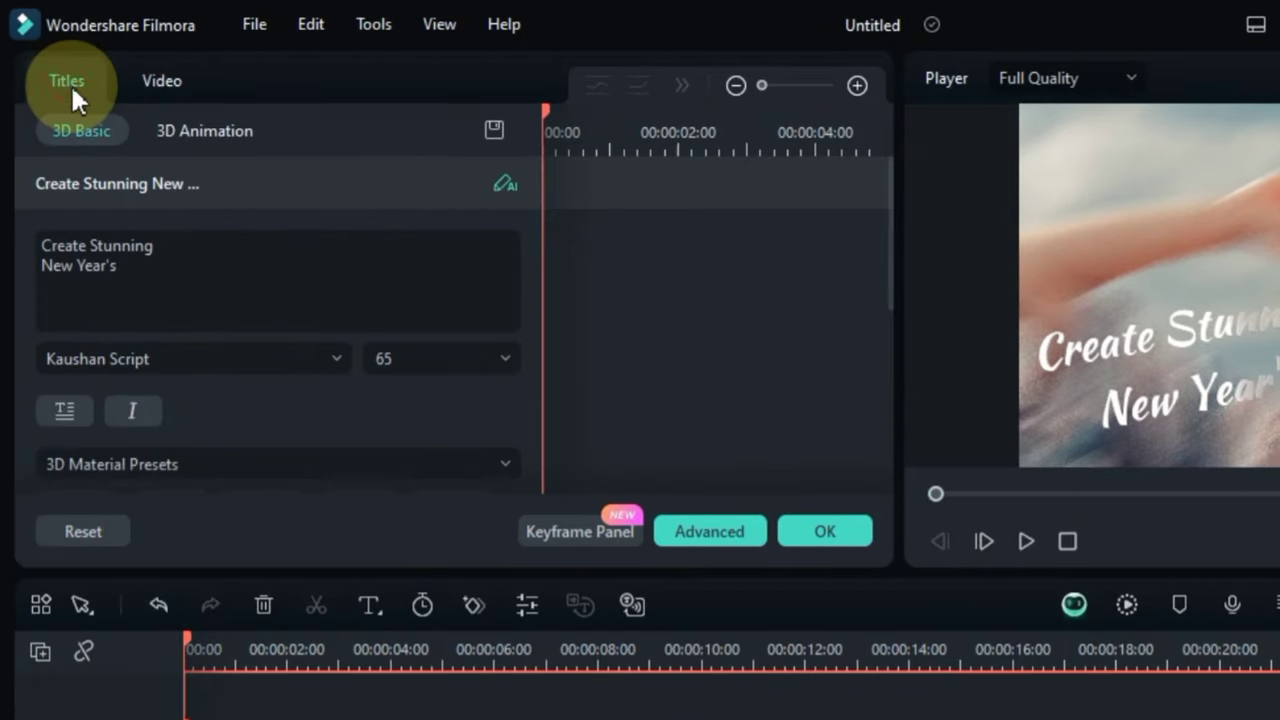
{"action": "left_click", "coordinate": [211, 132]}
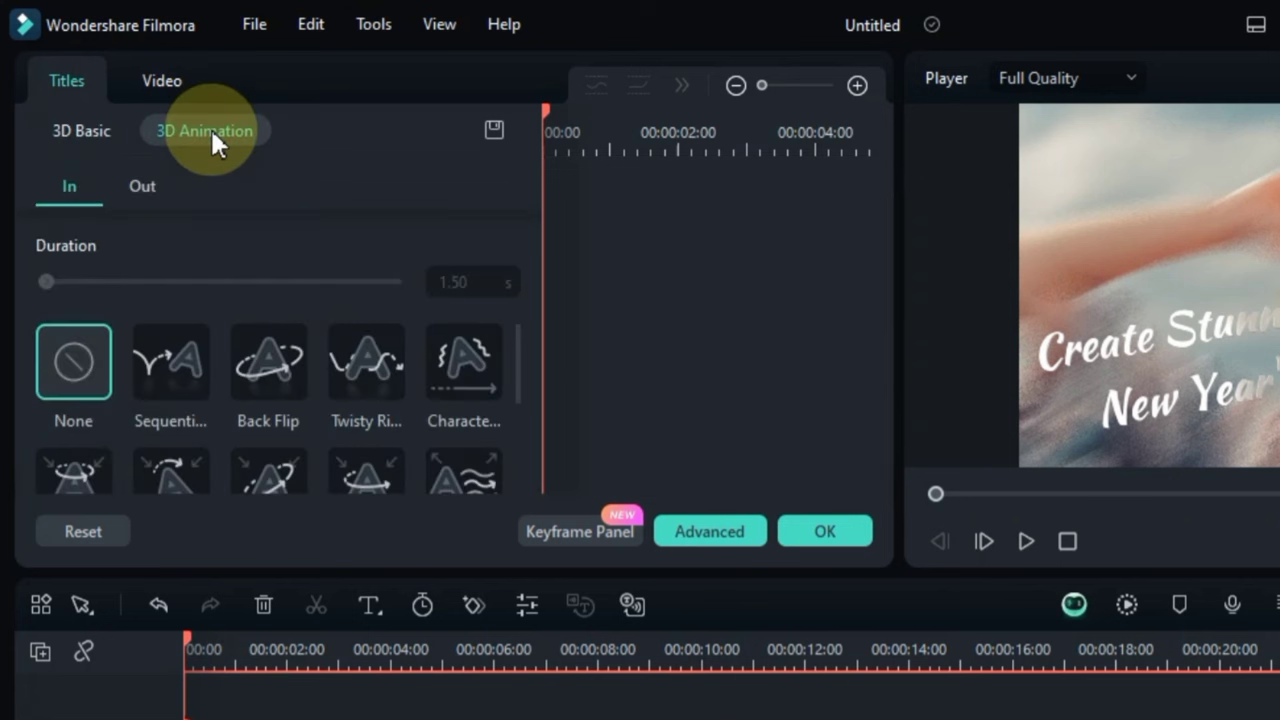
{"action": "left_click", "coordinate": [65, 196]}
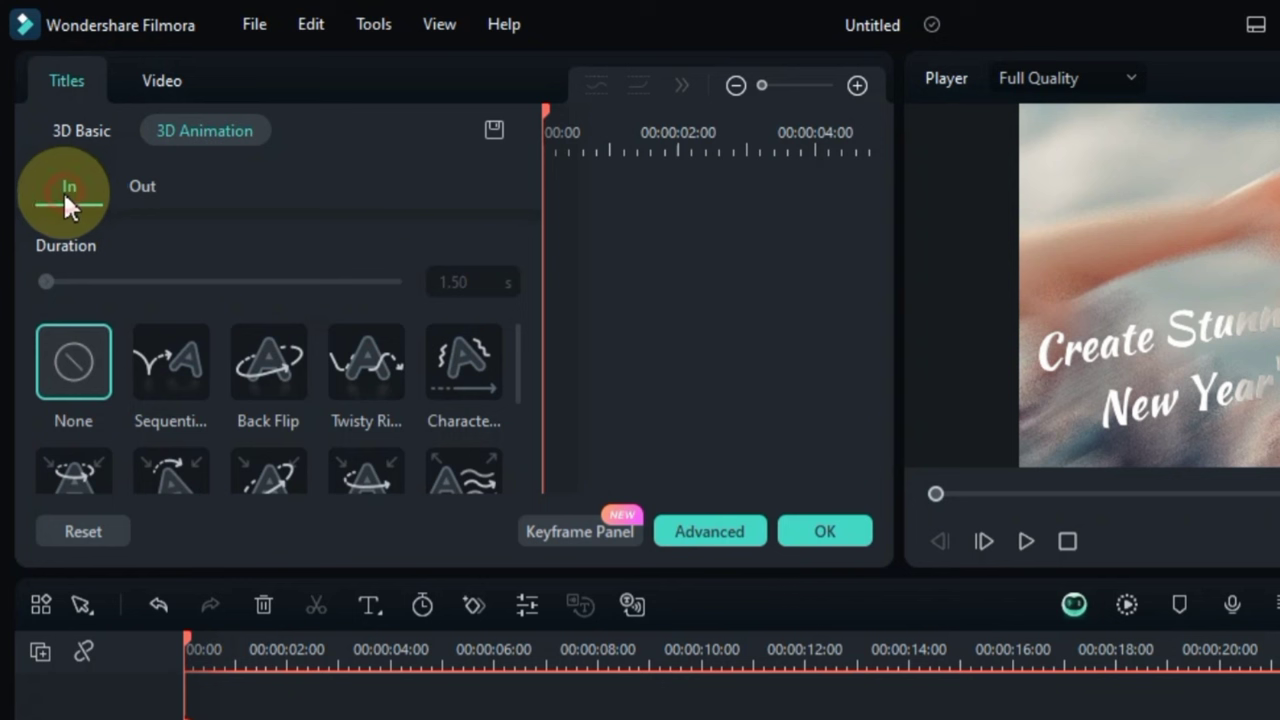
{"action": "left_click", "coordinate": [140, 186]}
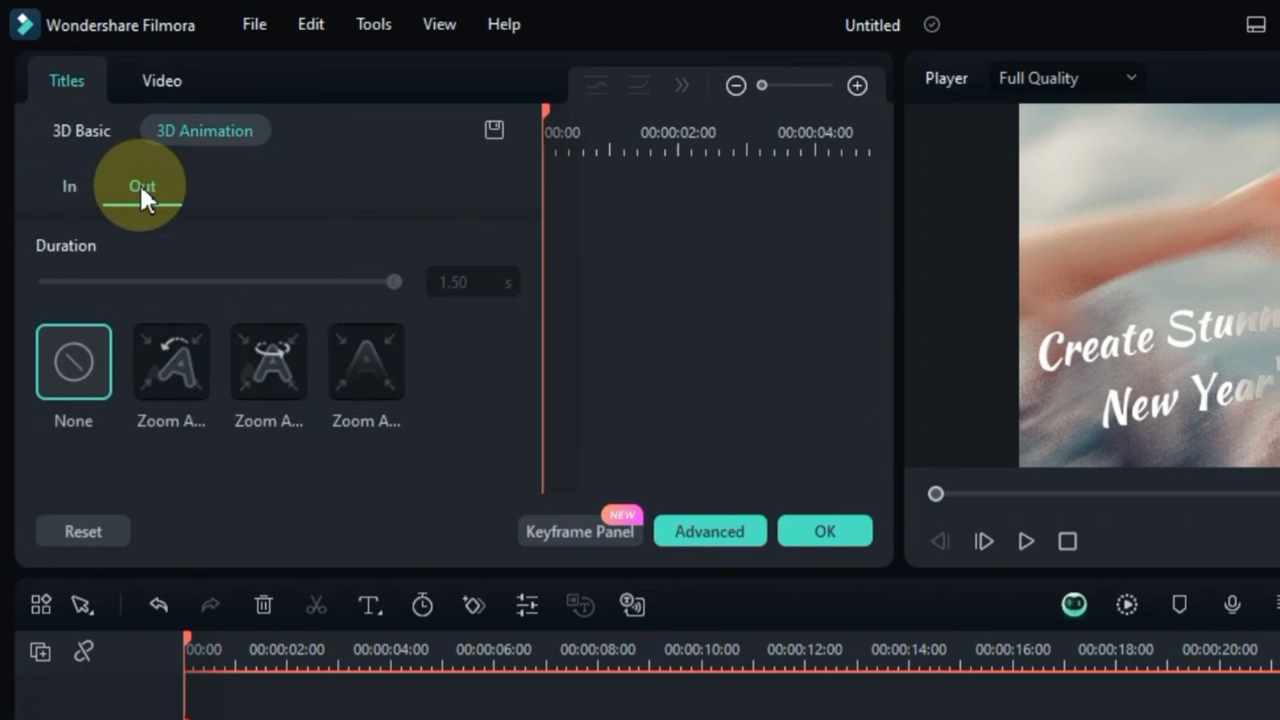
{"action": "left_click", "coordinate": [77, 184]}
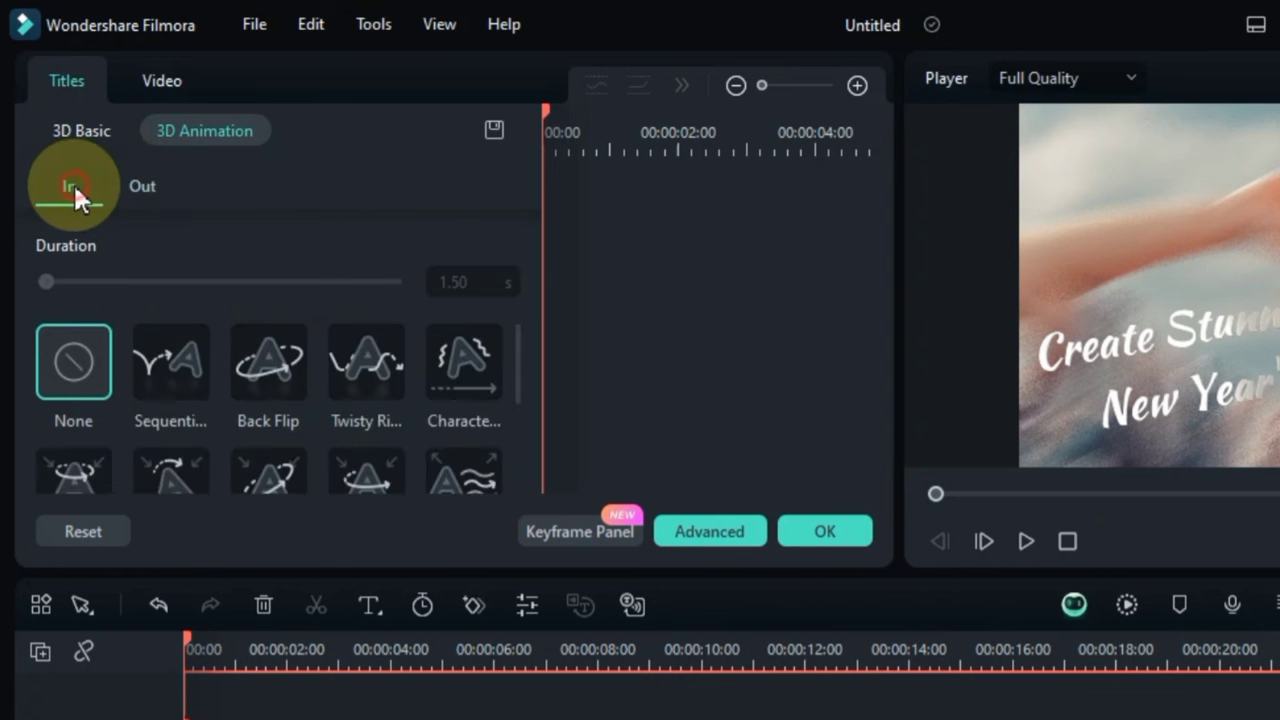
{"action": "left_click", "coordinate": [455, 378]}
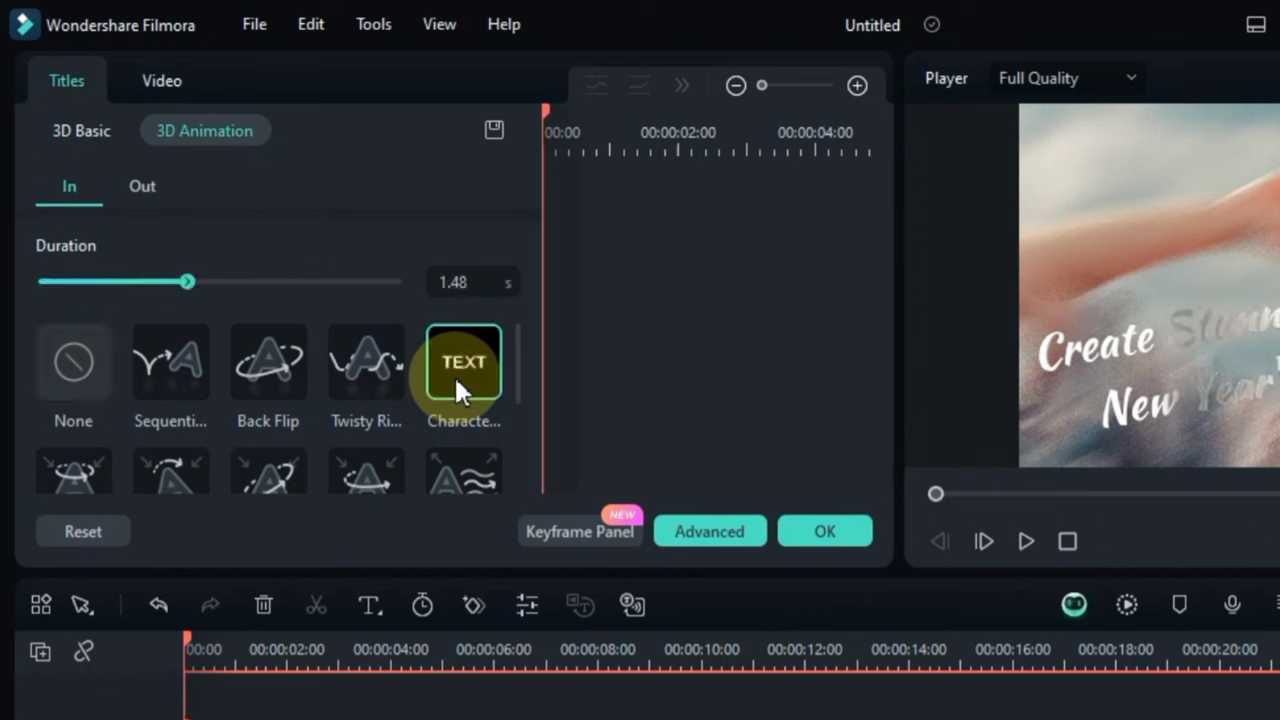
Apply the second "Zoom A..." 3D Out animation to the Create Stunning title, confirm it and play back the result.
{"action": "left_click", "coordinate": [147, 188]}
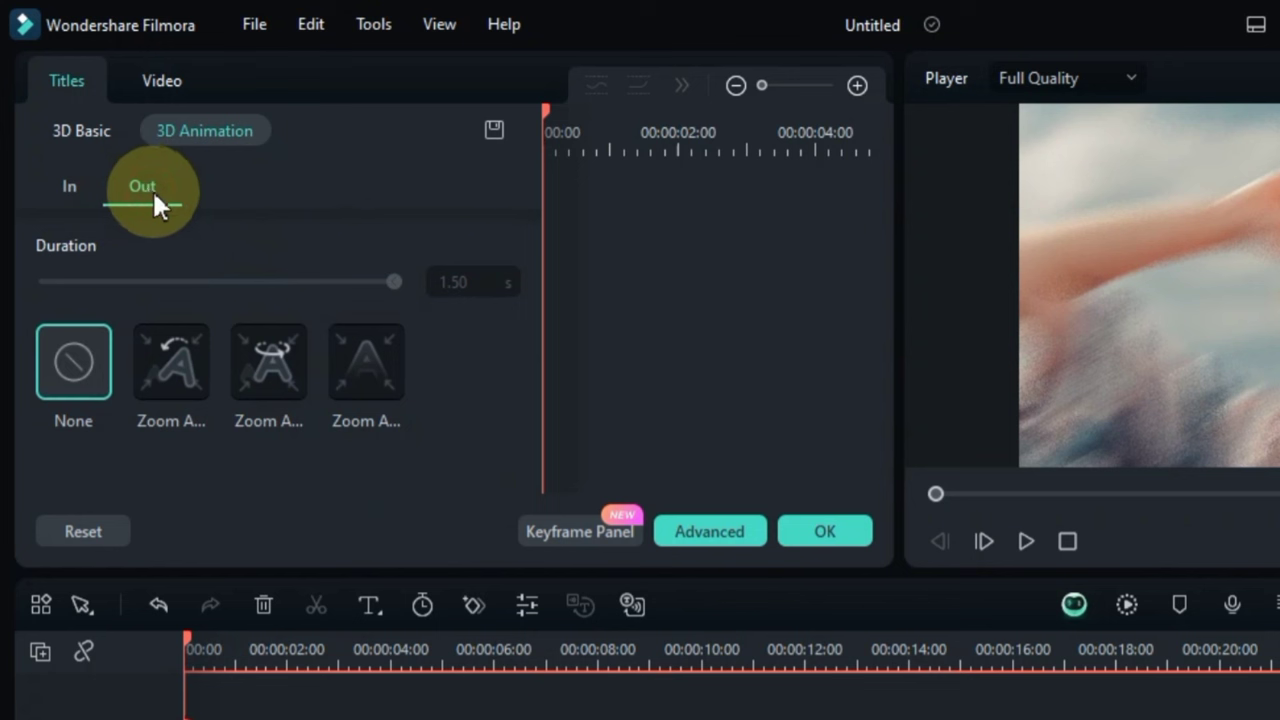
{"action": "left_click", "coordinate": [259, 381]}
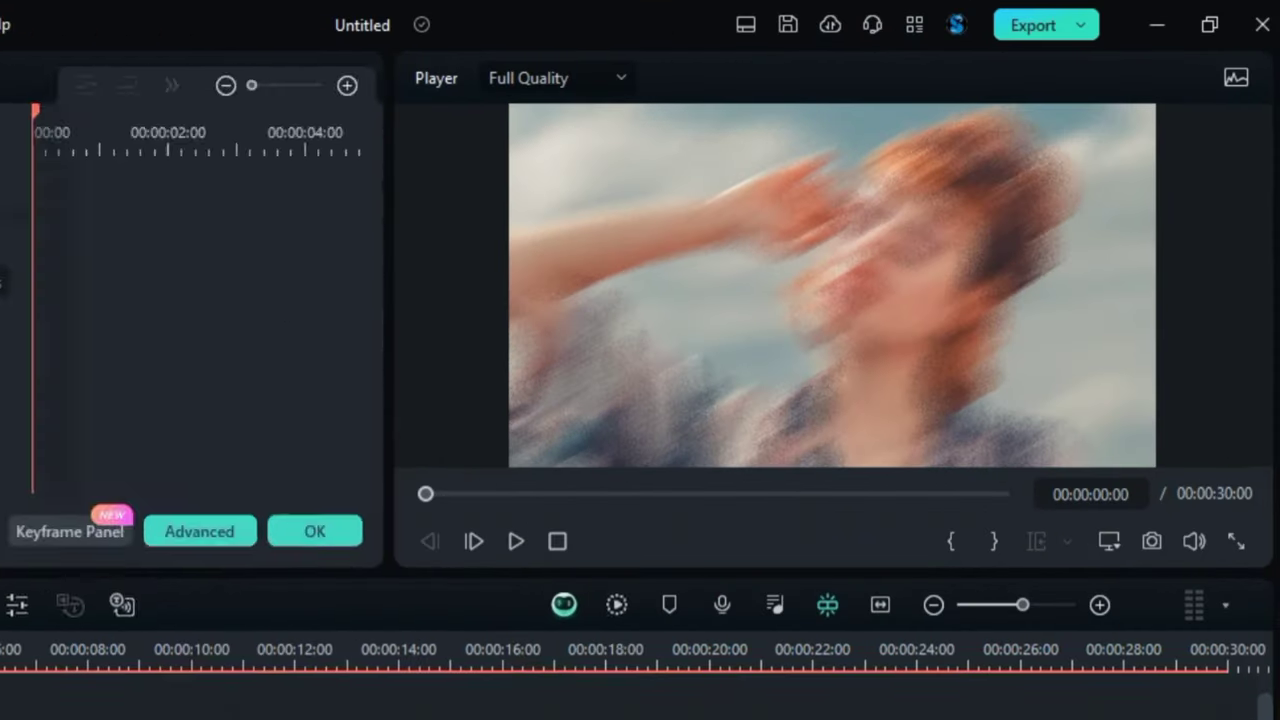
{"action": "left_click", "coordinate": [153, 508]}
{"action": "key", "text": "space"}
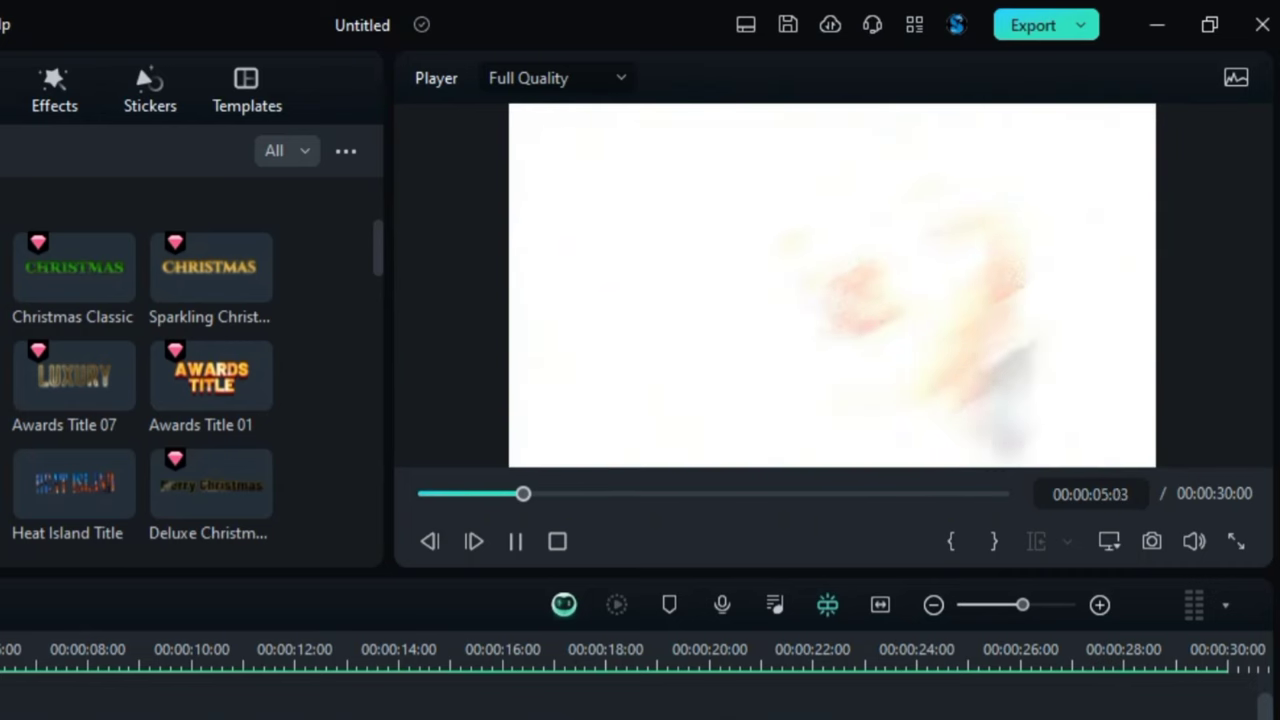
{"action": "key", "text": "space"}
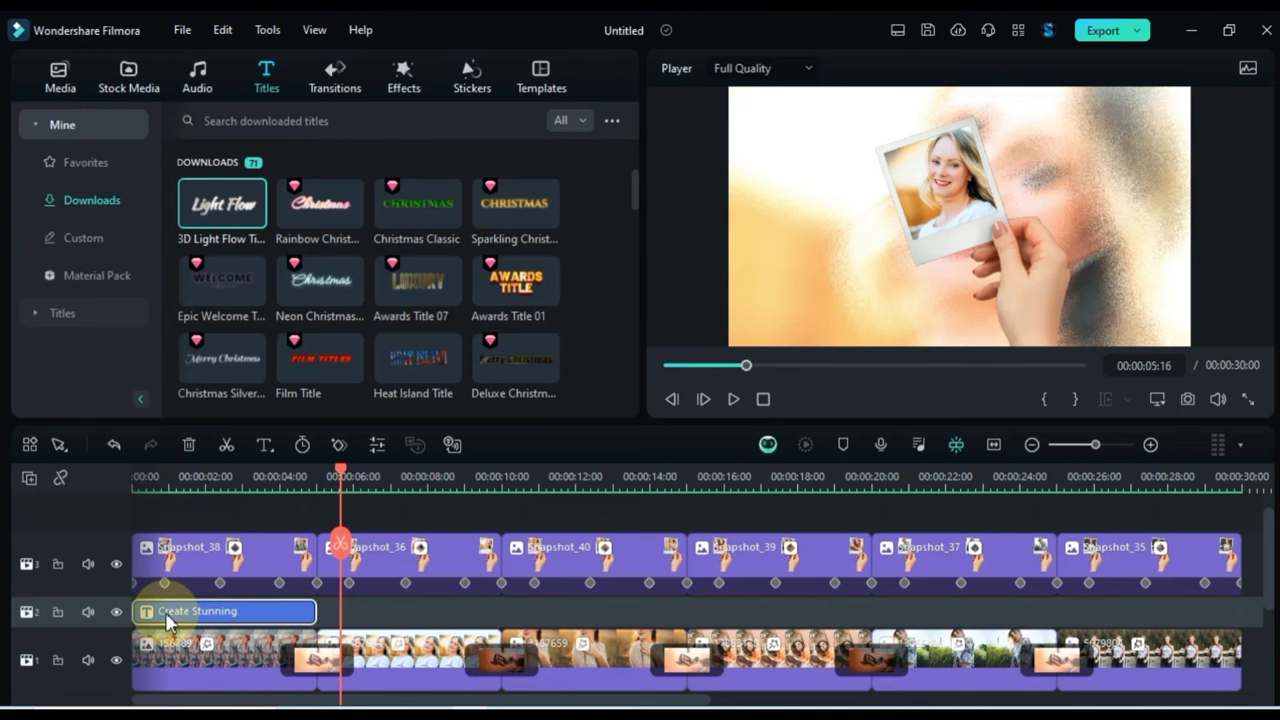
Copy the Create Stunning title and paste it on the same track at 00:00:05:00, directly after the original.
{"action": "right_click", "coordinate": [167, 618]}
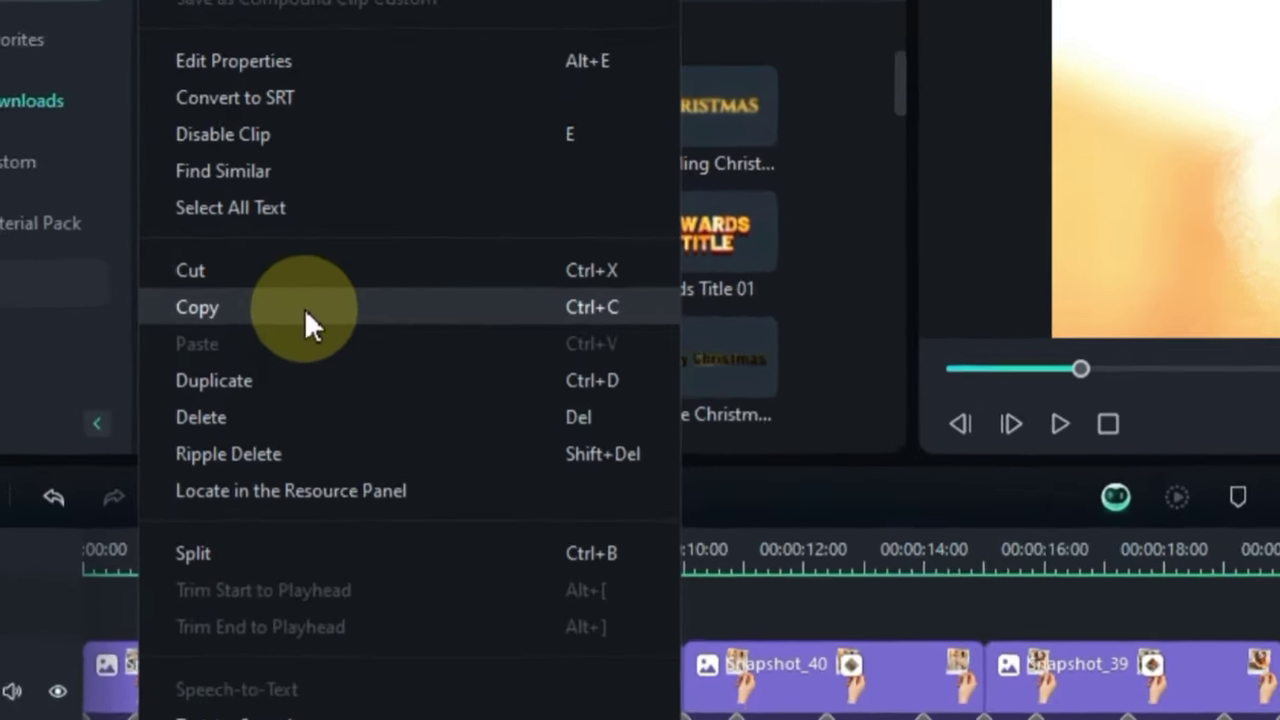
{"action": "left_click", "coordinate": [309, 306]}
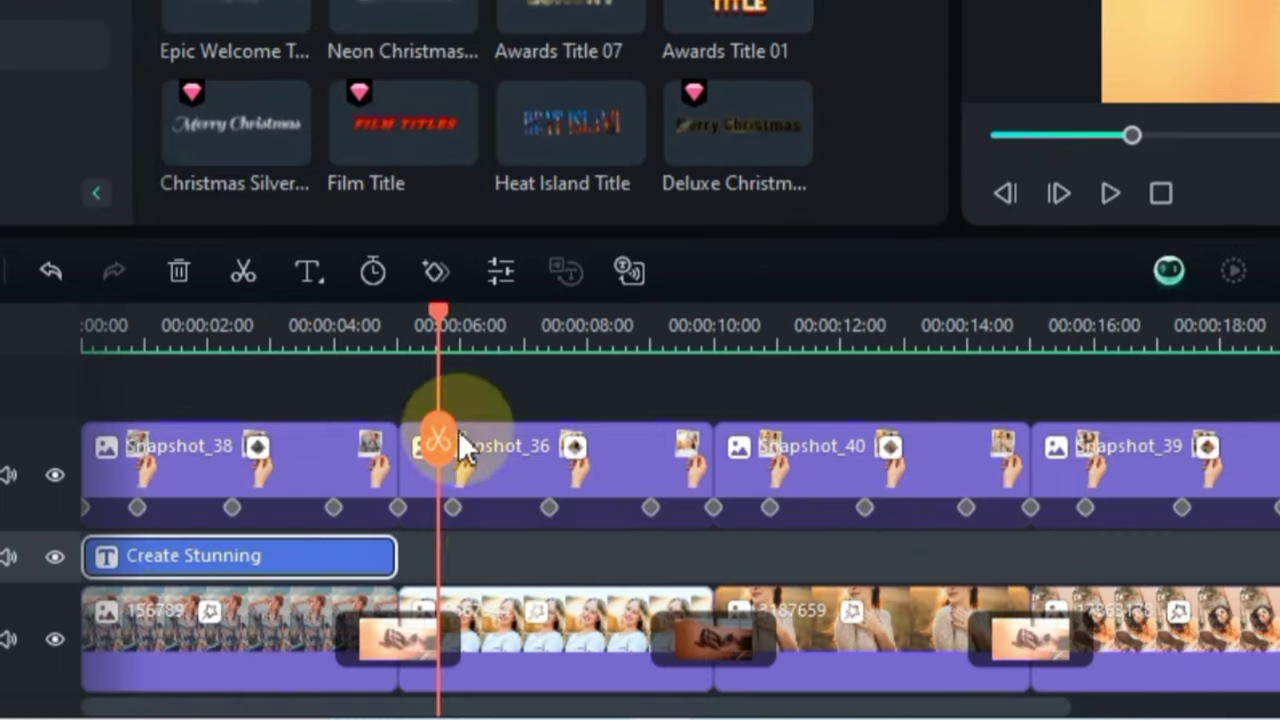
{"action": "left_click", "coordinate": [501, 561]}
{"action": "key", "text": "Up"}
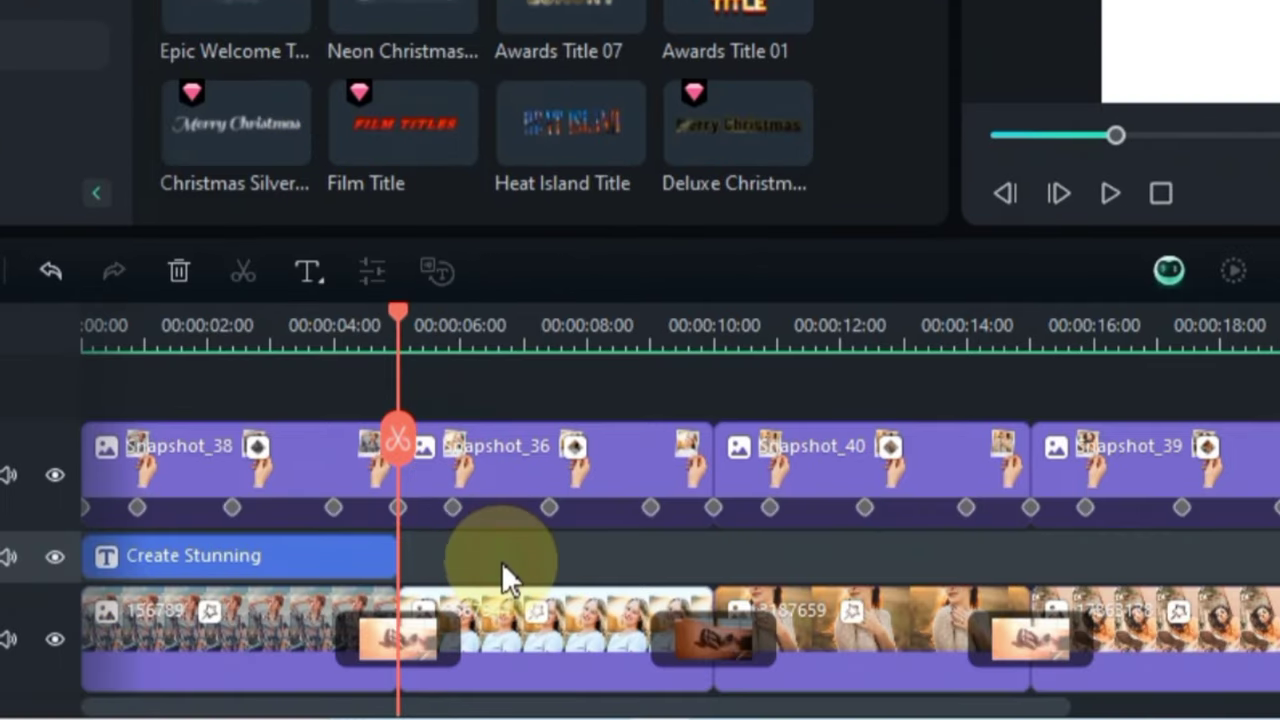
{"action": "right_click", "coordinate": [430, 553]}
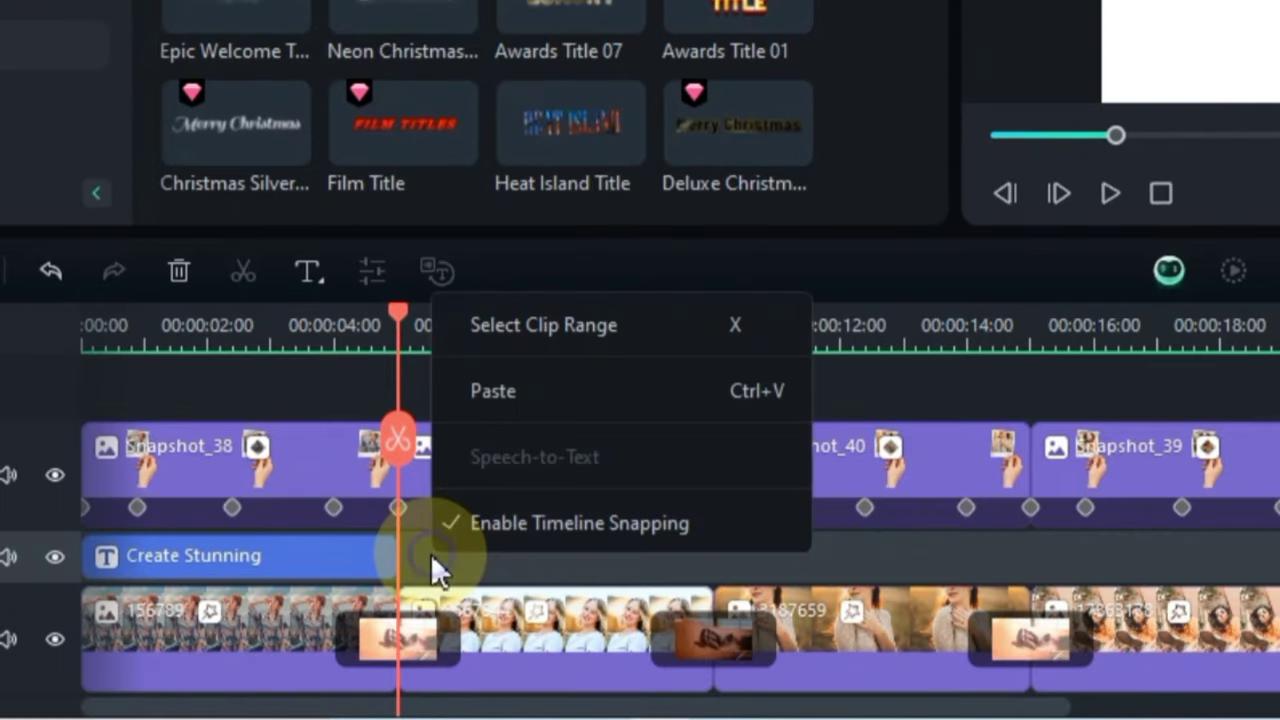
{"action": "left_click", "coordinate": [522, 394]}
Paste four more copies of the title end to end, so that one runs alongside each remaining snapshot.
{"action": "key", "text": "ctrl+v"}
{"action": "key", "text": "ctrl+v"}
{"action": "key", "text": "ctrl+v"}
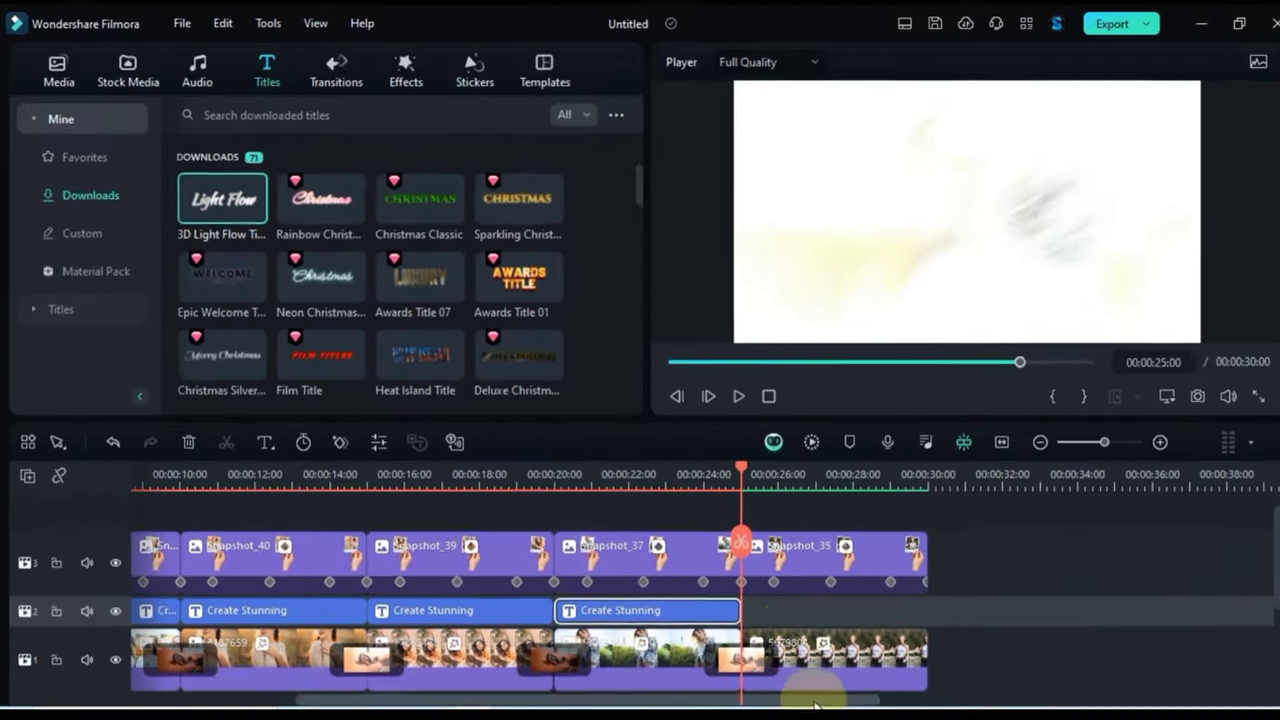
{"action": "key", "text": "ctrl+v"}
{"action": "left_click", "coordinate": [1001, 443]}
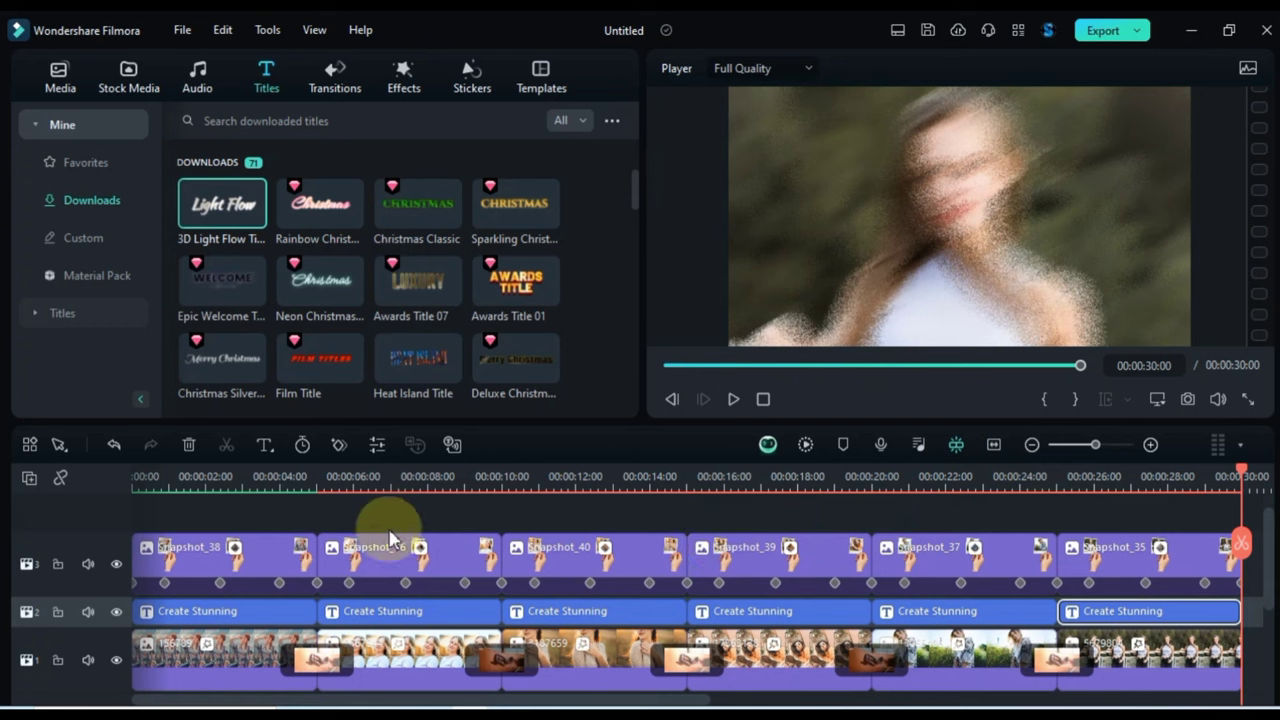
Change the second title's text to "Toast" and "Photo Slideshows" on two lines, and confirm the title edits.
{"action": "left_click", "coordinate": [327, 476]}
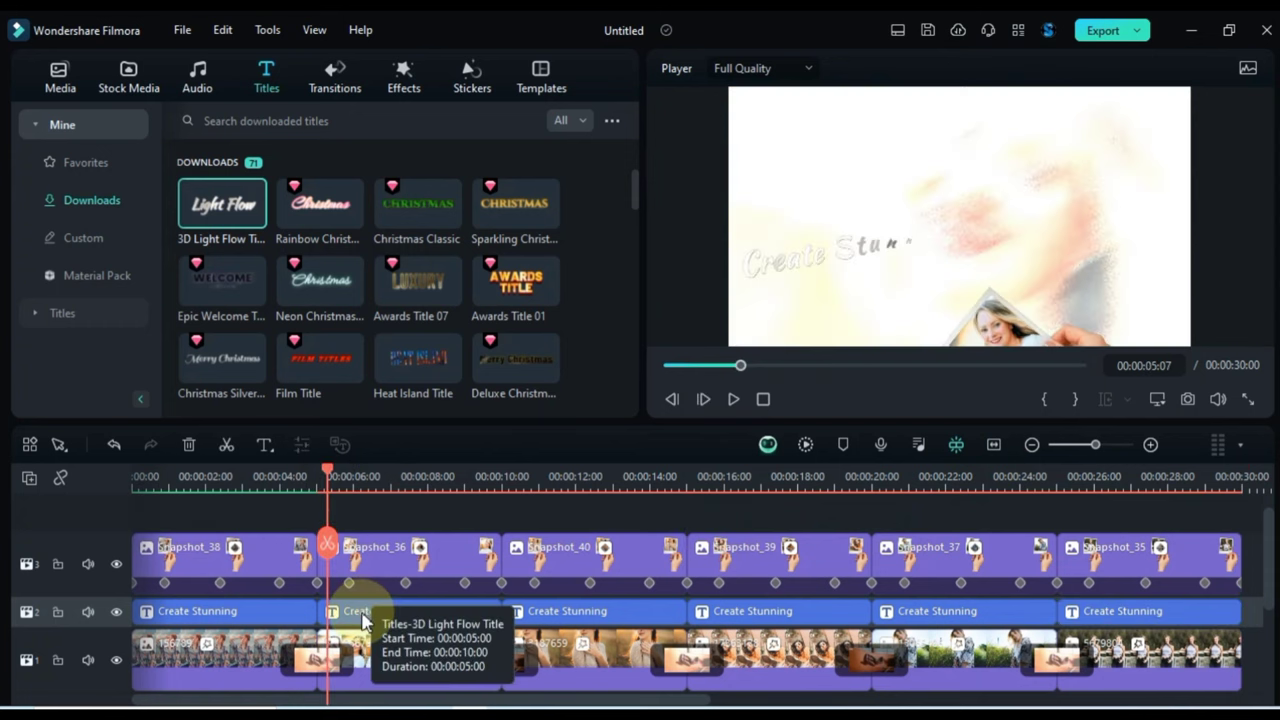
{"action": "double_click", "coordinate": [365, 622]}
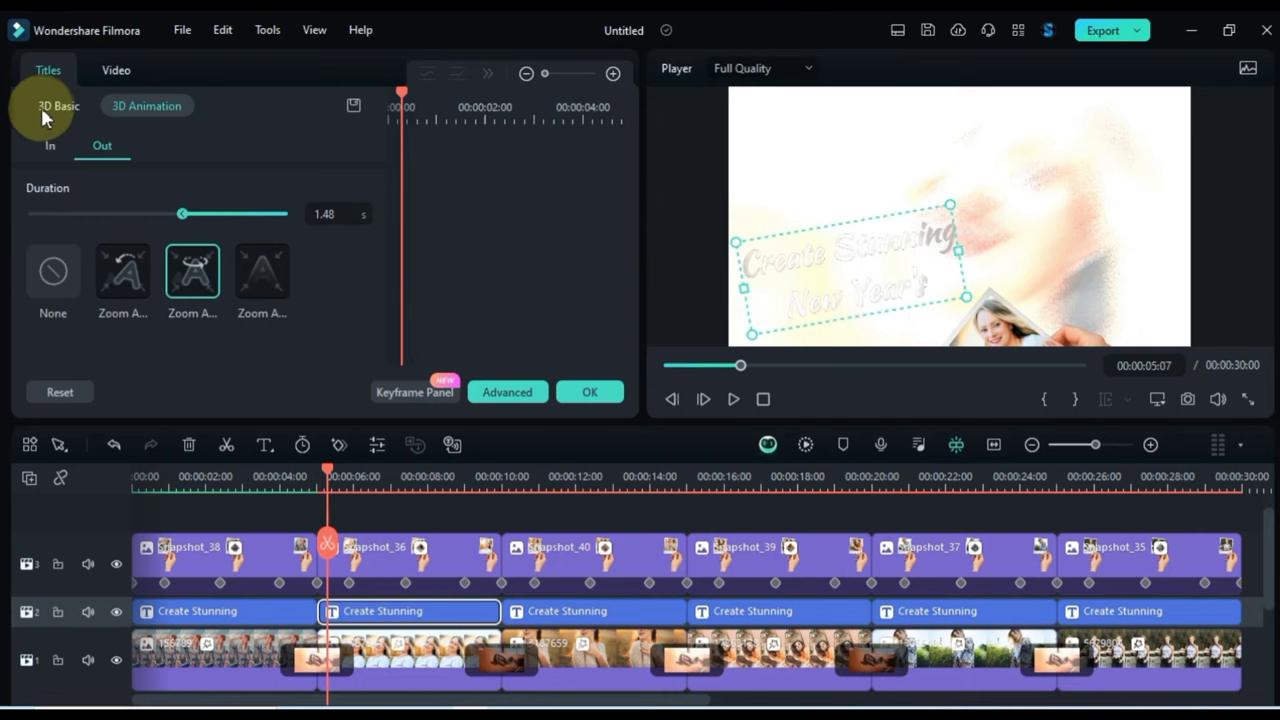
{"action": "left_click", "coordinate": [39, 107]}
{"action": "left_click", "coordinate": [159, 211]}
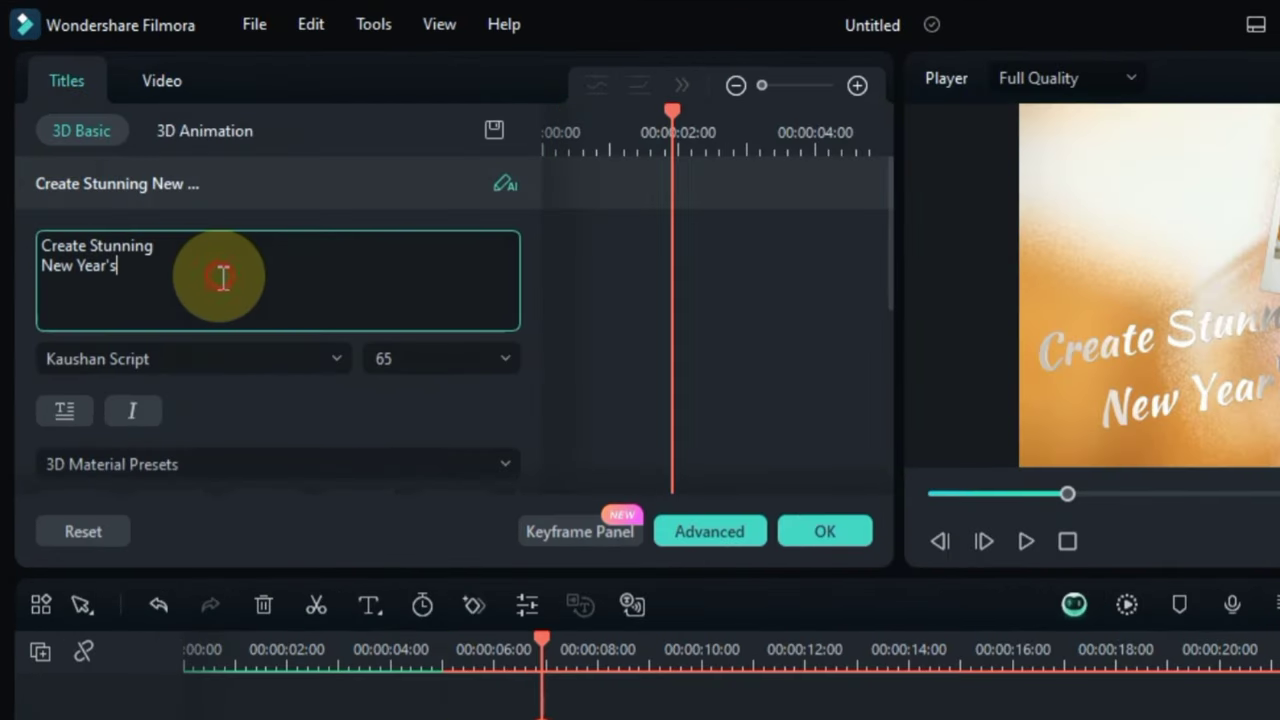
{"action": "type", "text": "Toast Pho"}
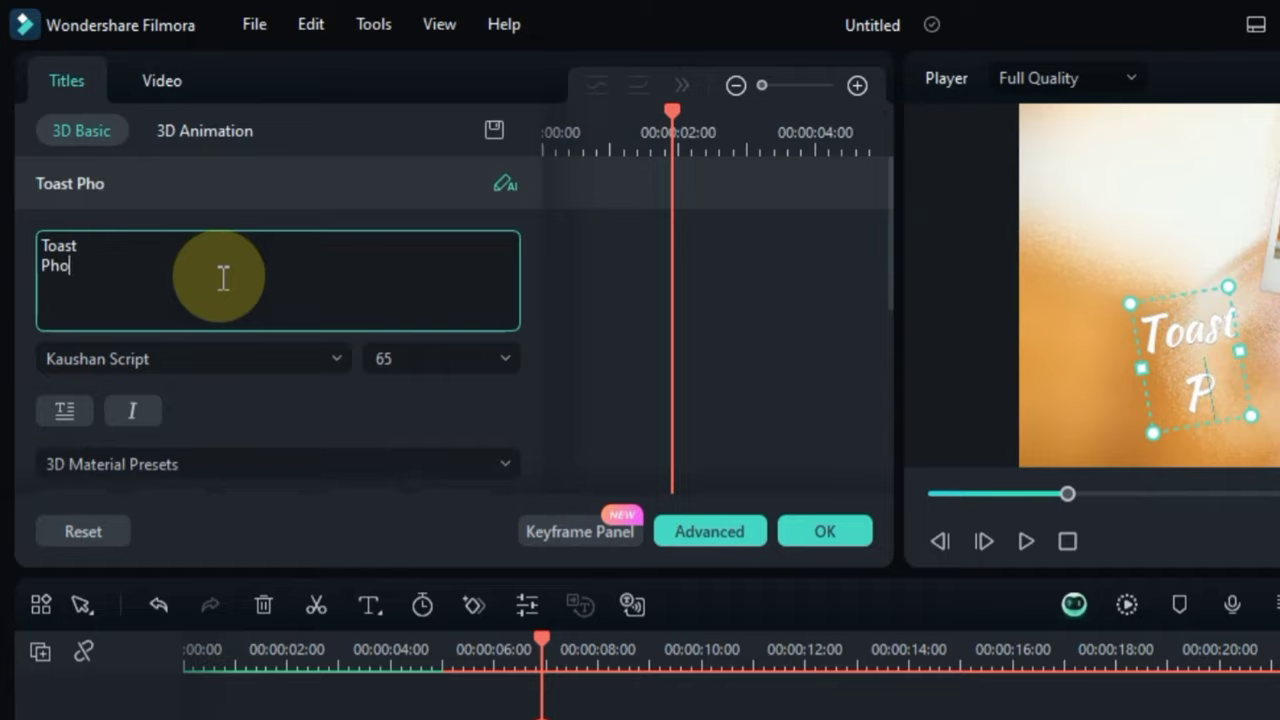
{"action": "type", "text": "to Slideshow"}
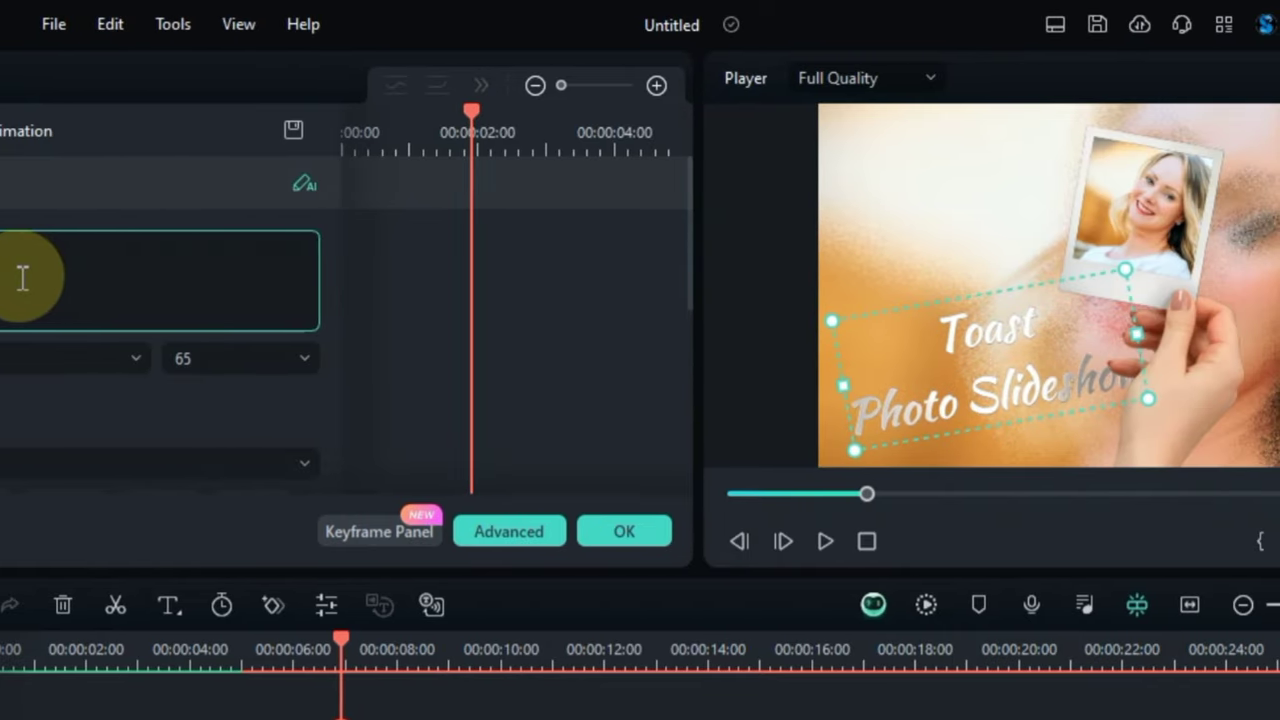
{"action": "type", "text": "s"}
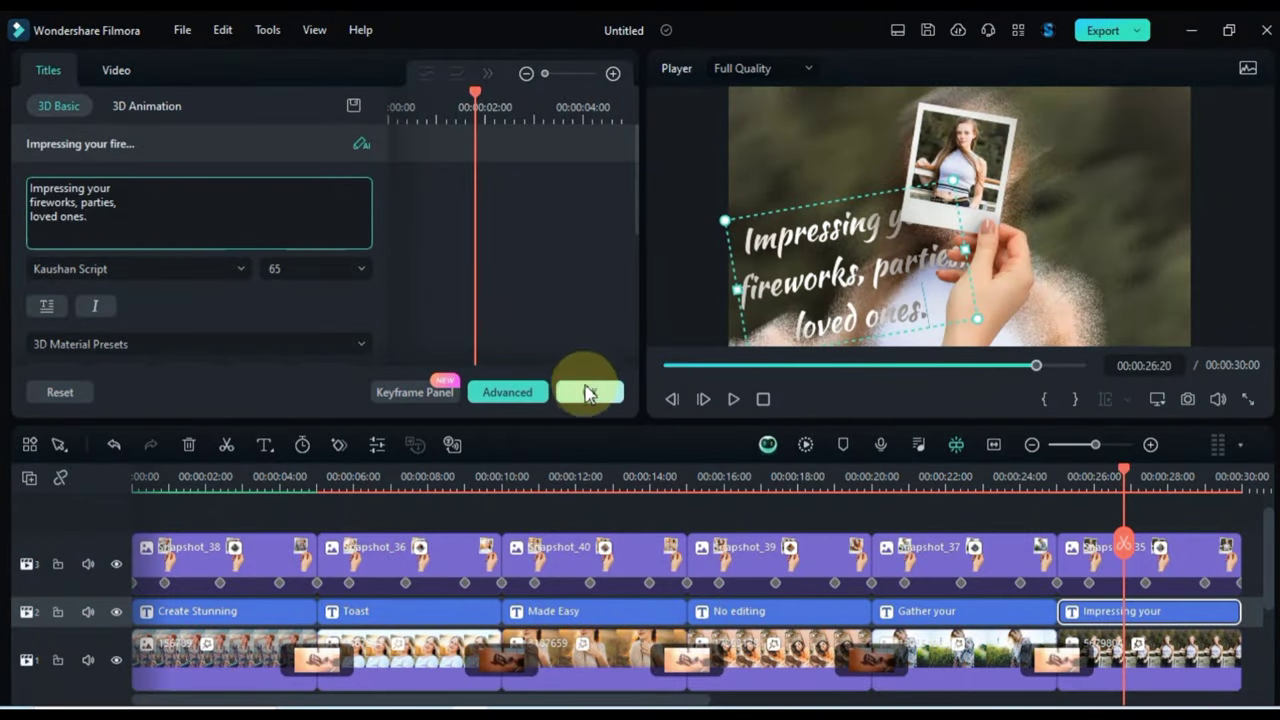
{"action": "left_click", "coordinate": [588, 392]}
{"action": "left_click", "coordinate": [166, 522]}
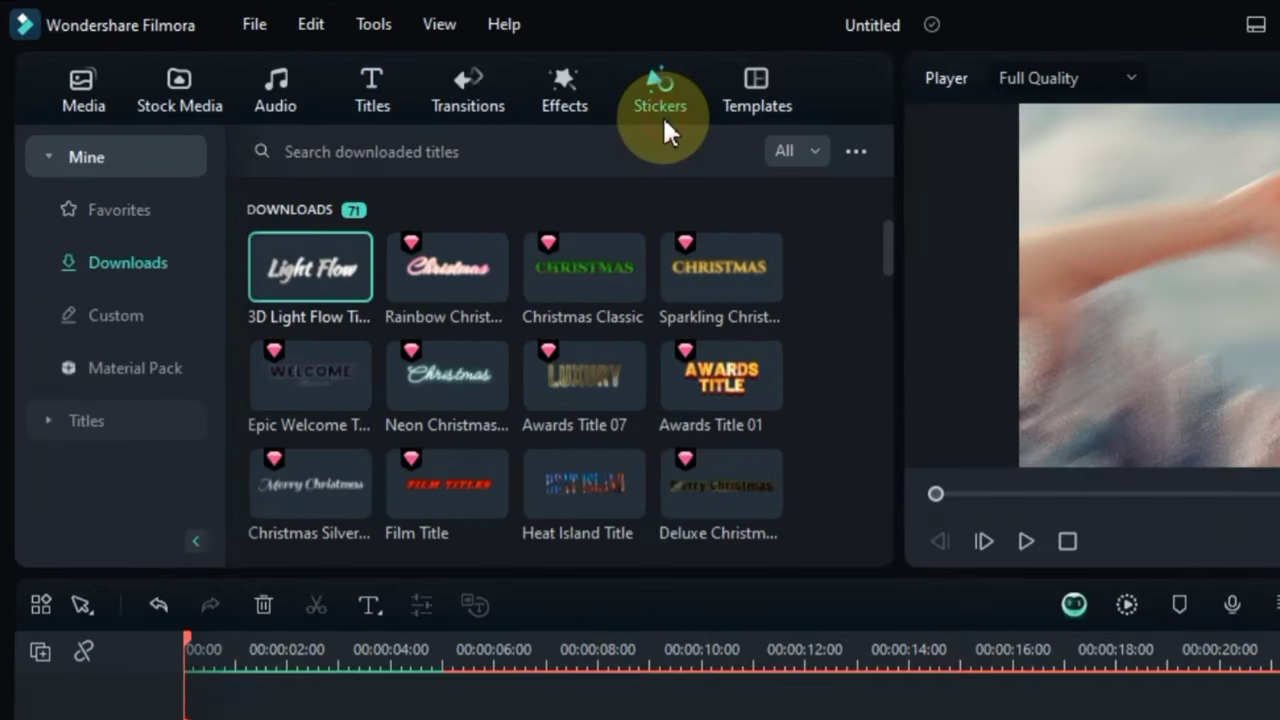
Add the downloaded sticker Spring Blooms Pack Element 11 at the start of a new track above the snapshots and trim it to end with Snapshot_38.
{"action": "left_click", "coordinate": [472, 85]}
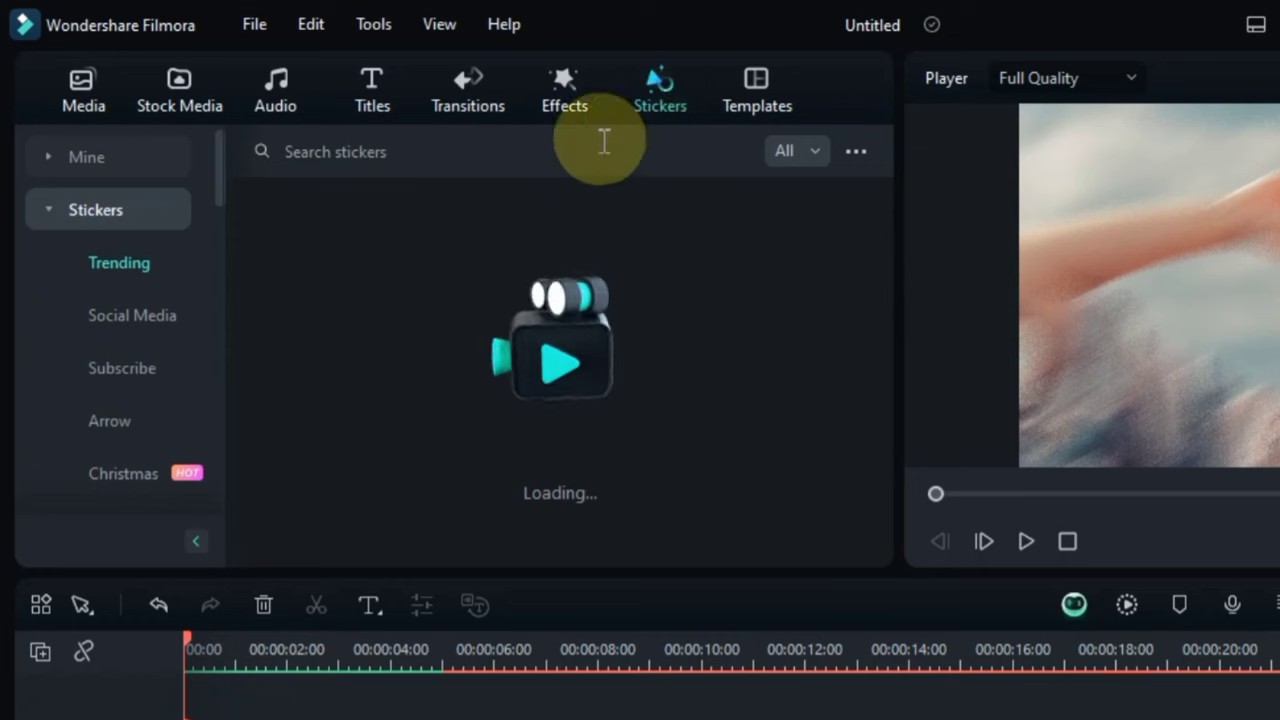
{"action": "left_click", "coordinate": [86, 157]}
{"action": "left_click", "coordinate": [128, 262]}
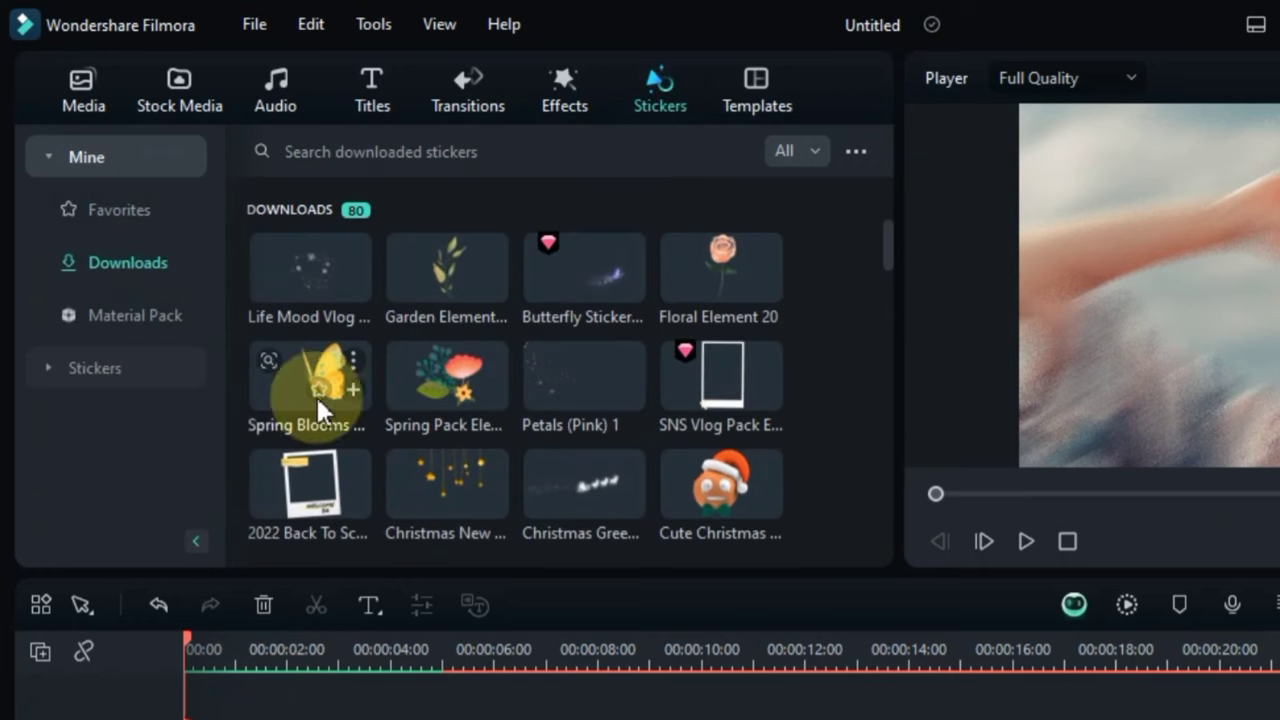
{"action": "left_click", "coordinate": [276, 413]}
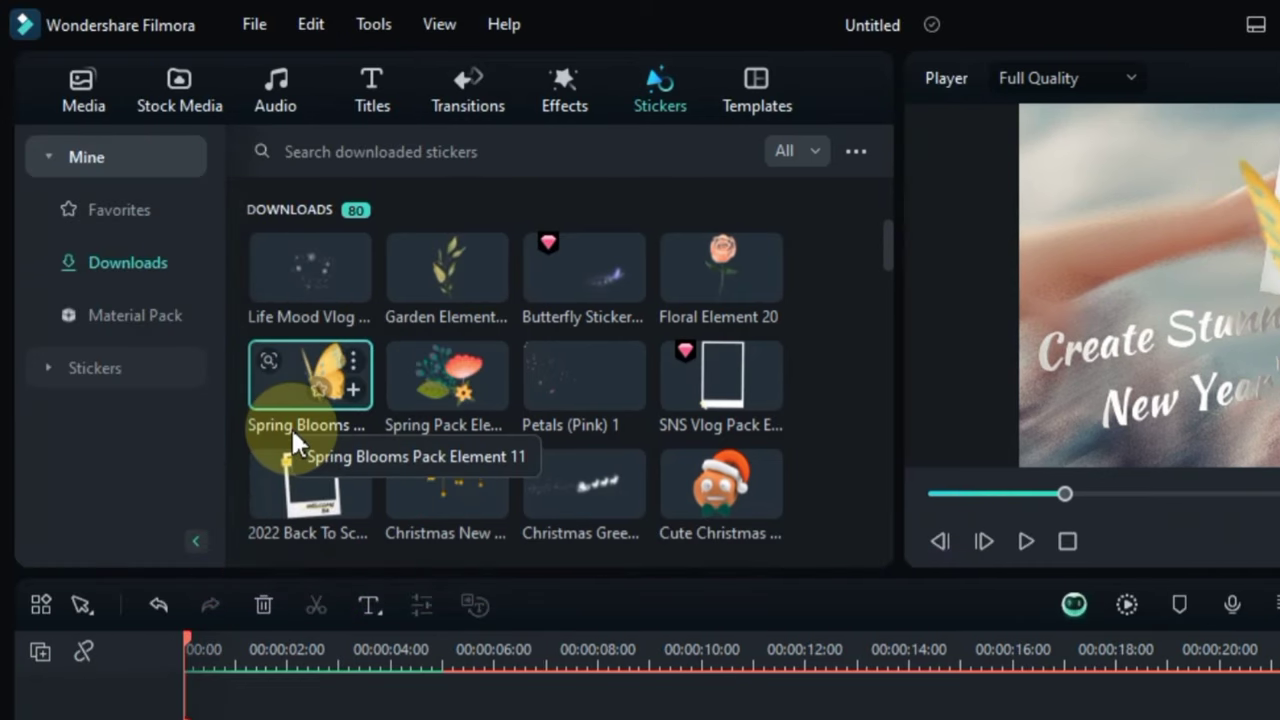
{"action": "left_click_drag", "start_coordinate": [291, 426], "coordinate": [346, 533]}
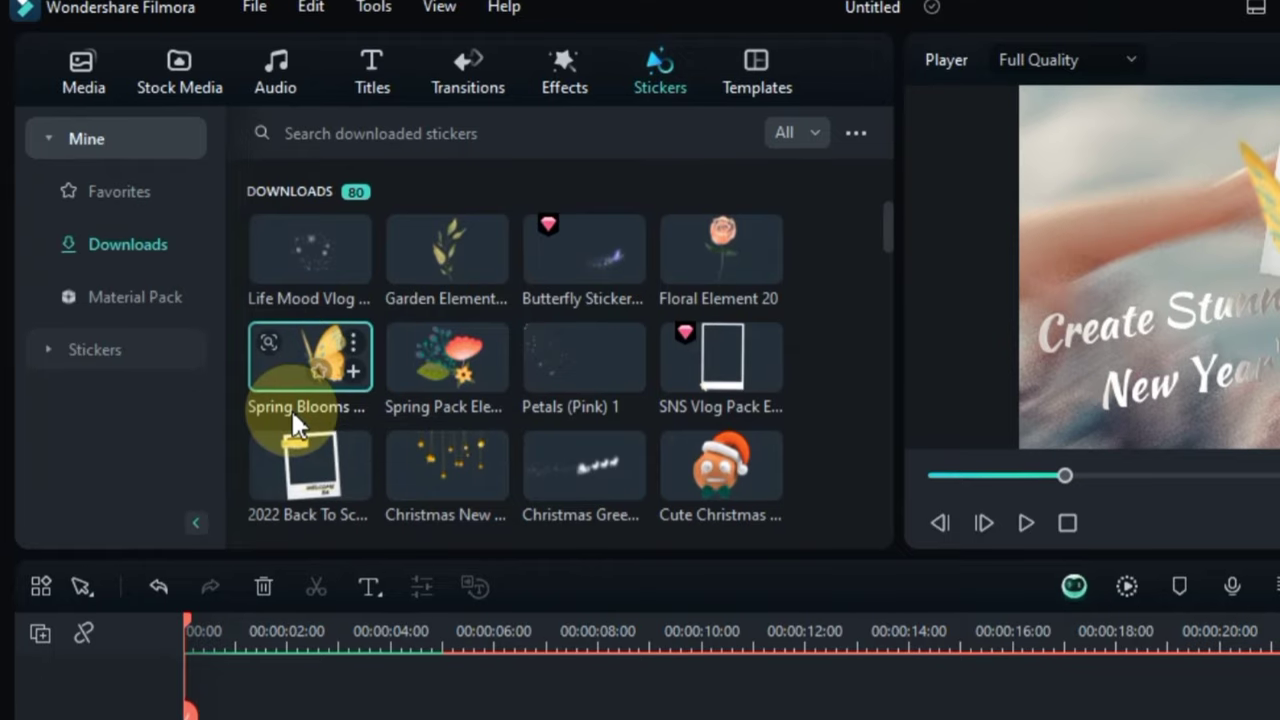
{"action": "left_click_drag", "start_coordinate": [346, 358], "coordinate": [177, 569]}
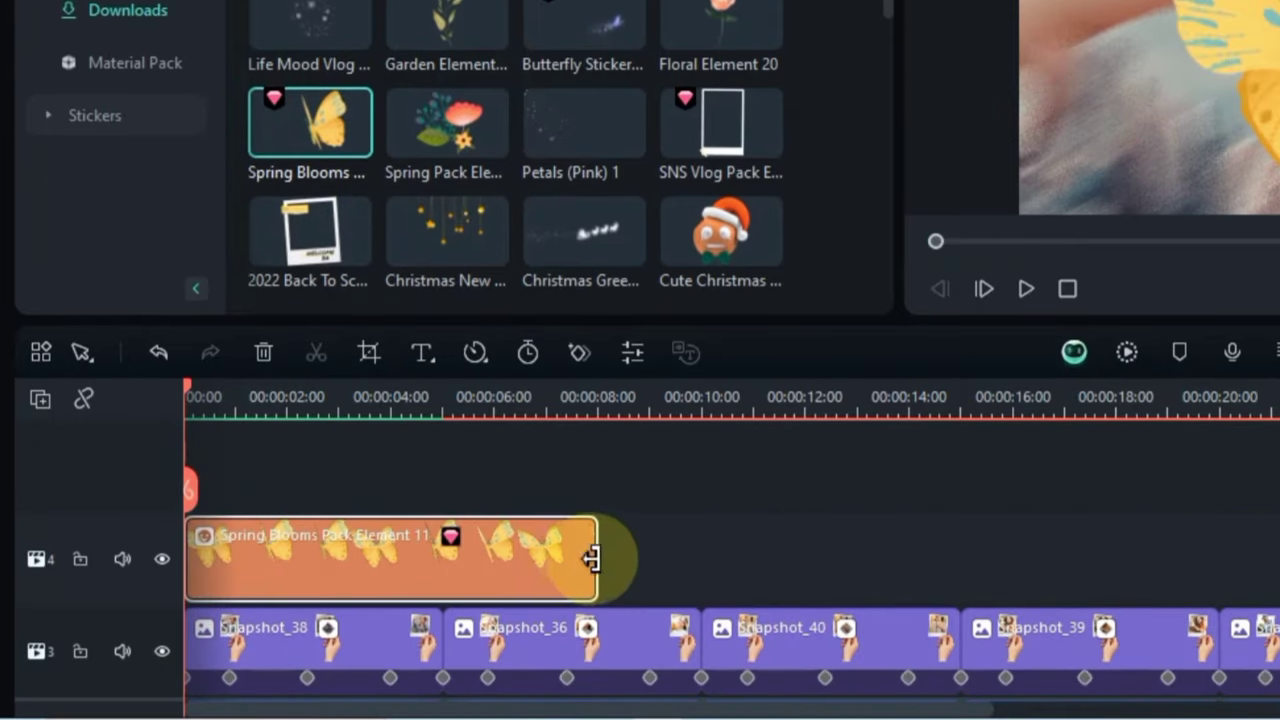
{"action": "left_click_drag", "start_coordinate": [593, 559], "coordinate": [443, 574]}
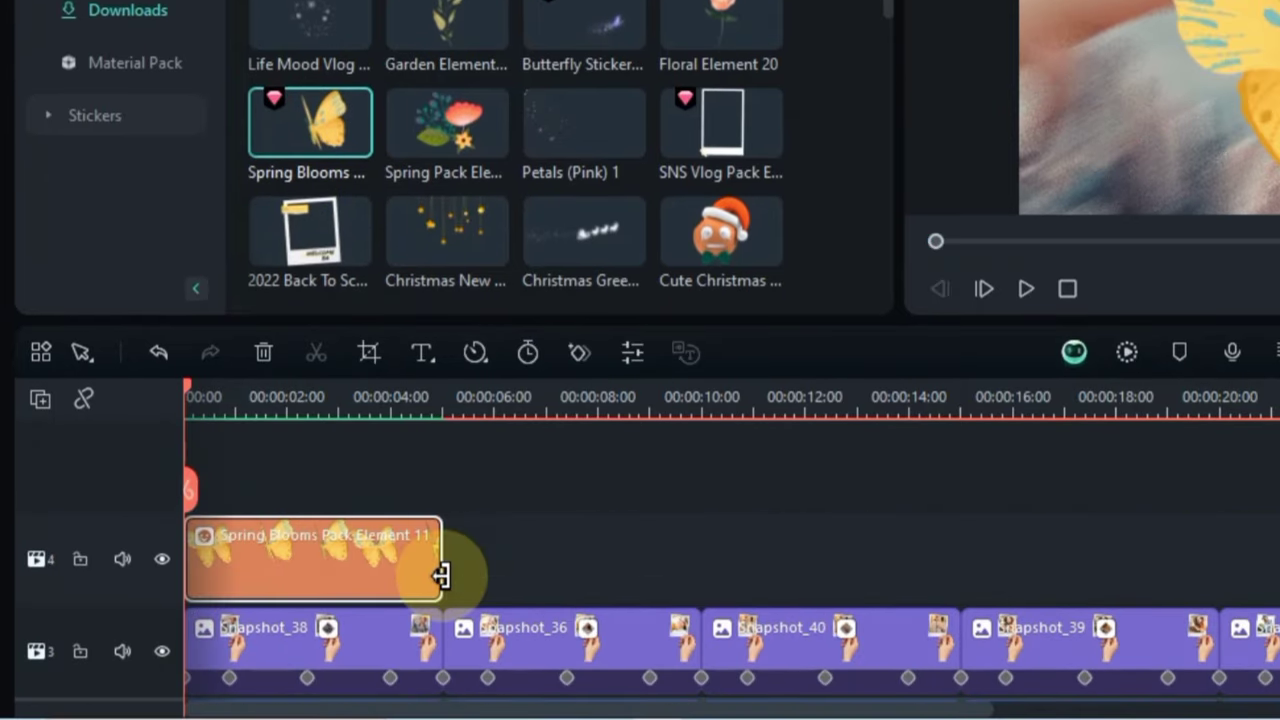
Play back the opening seconds to check the butterfly sticker over Snapshot_38, and return the playhead to the start.
{"action": "scroll", "coordinate": [171, 414], "scroll_direction": "down", "scroll_amount": 2}
{"action": "key", "text": "space"}
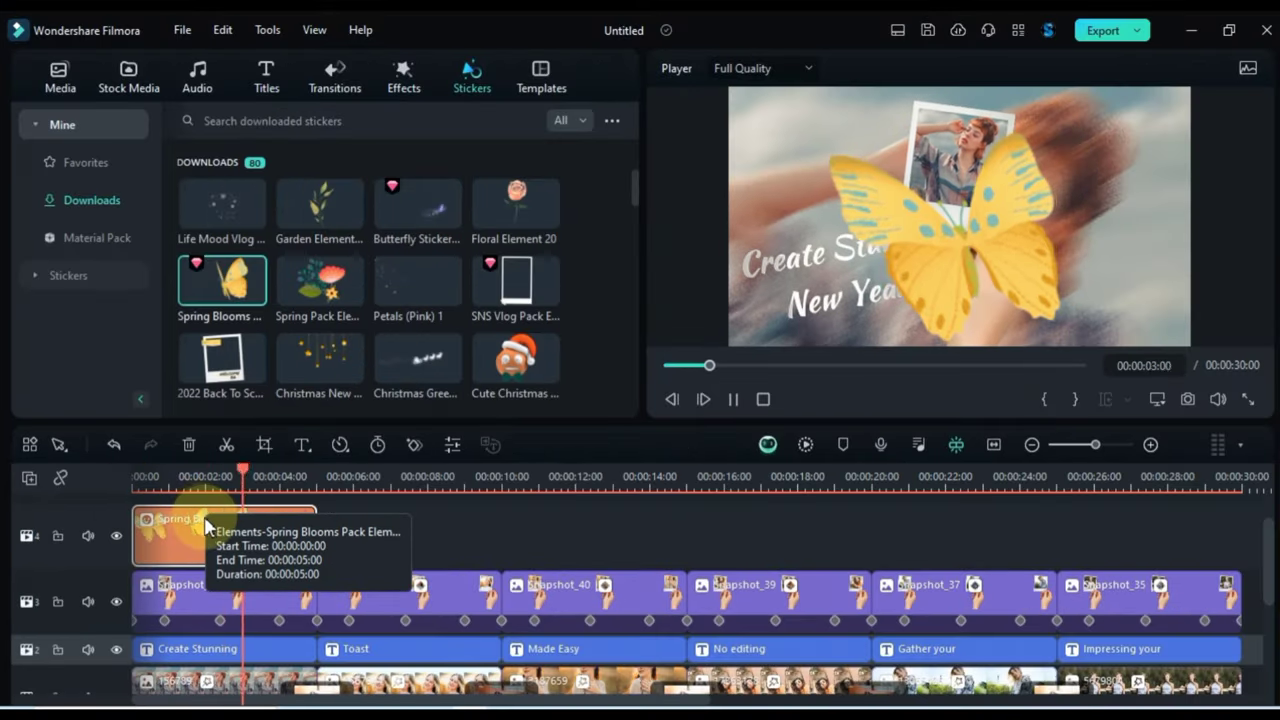
{"action": "left_click", "coordinate": [248, 472]}
{"action": "left_click_drag", "start_coordinate": [250, 480], "coordinate": [133, 498]}
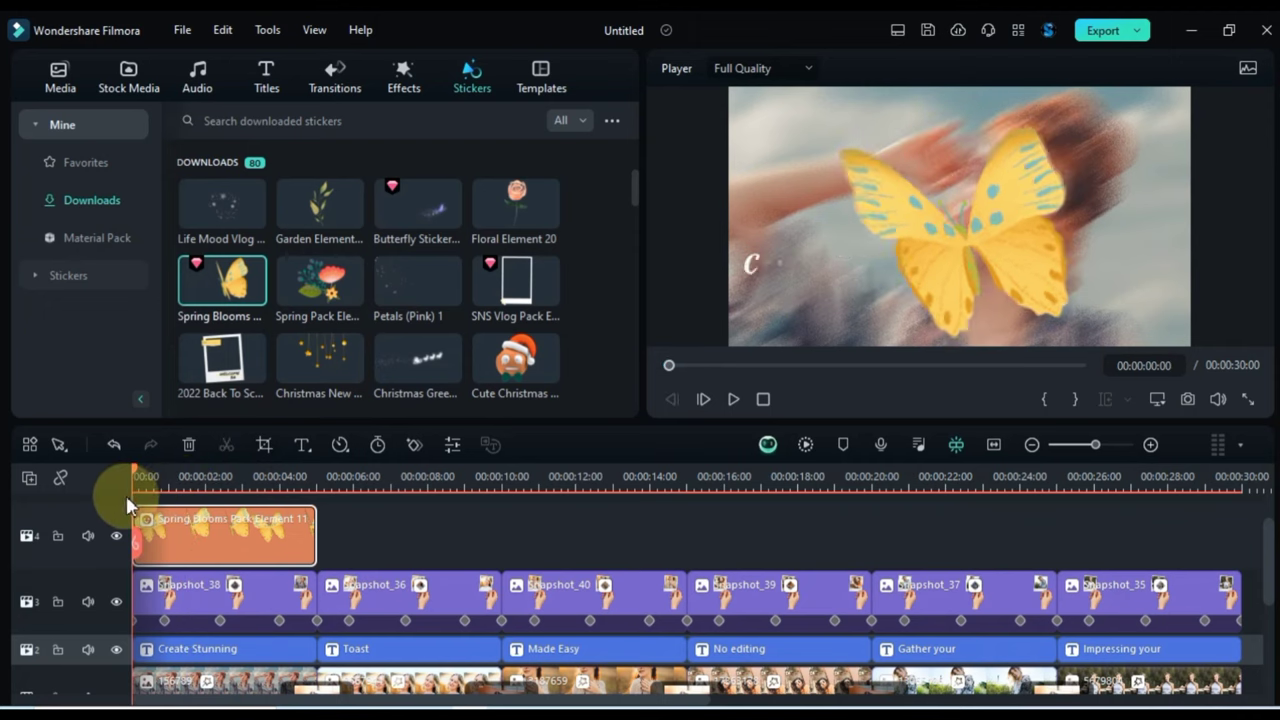
Select all keyframes of Snapshot_38 and copy them with the playhead at the start of the timeline.
{"action": "left_click", "coordinate": [216, 598]}
{"action": "left_click", "coordinate": [221, 621]}
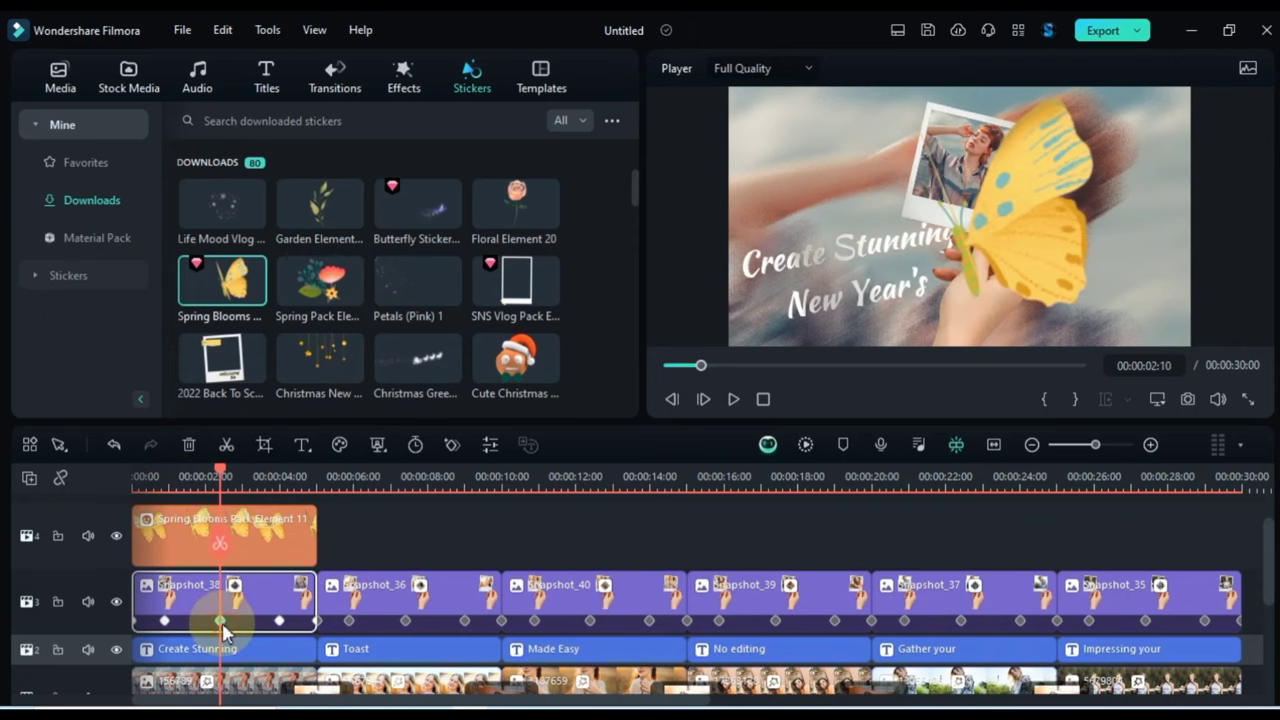
{"action": "right_click", "coordinate": [221, 621]}
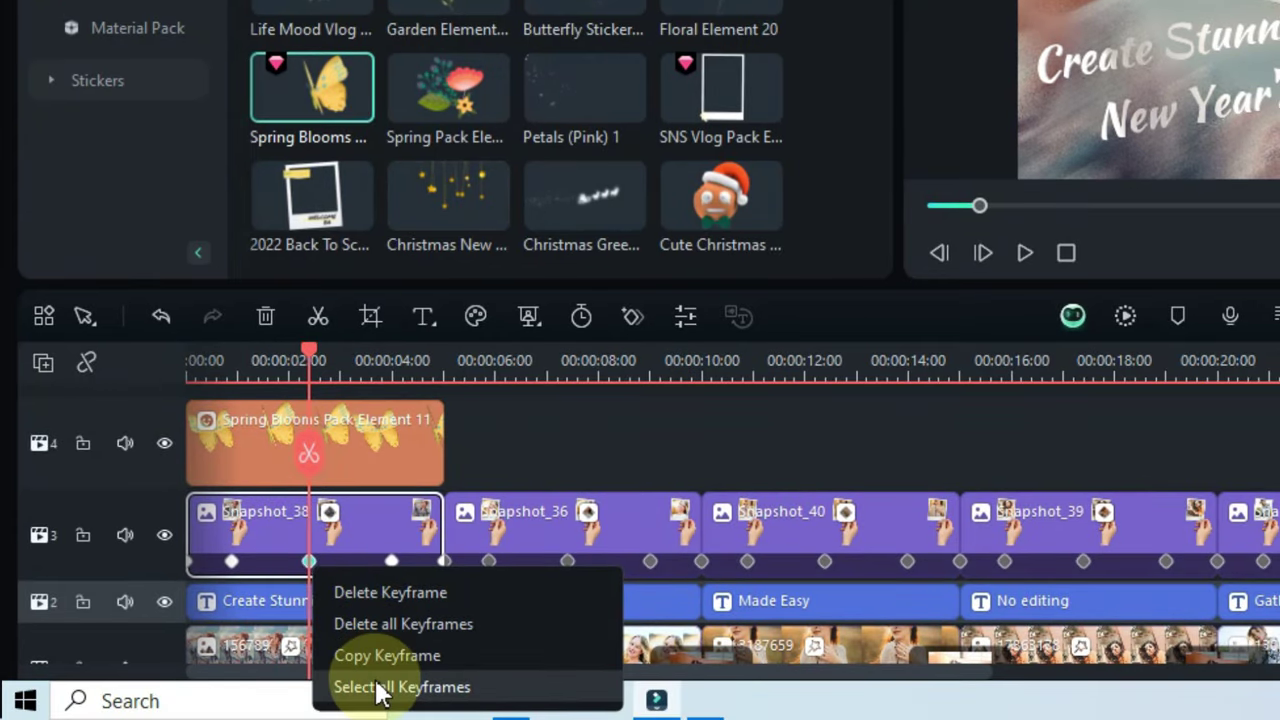
{"action": "left_click", "coordinate": [378, 687]}
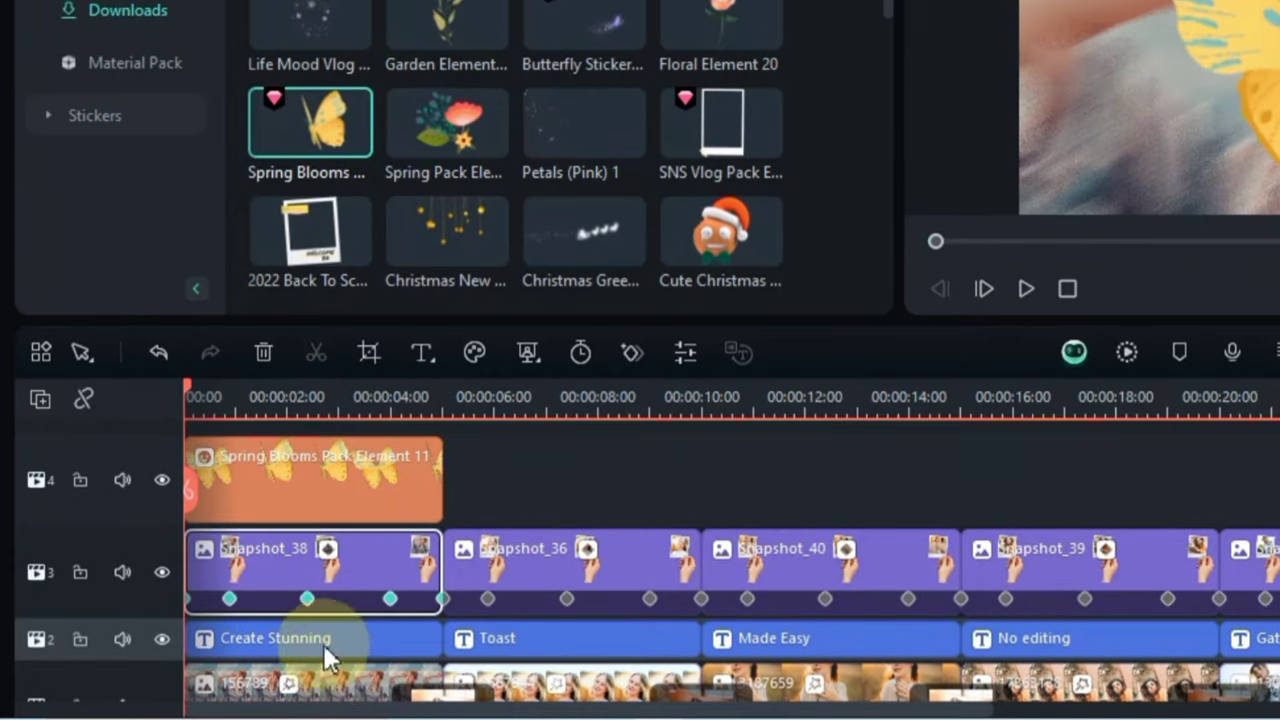
{"action": "right_click", "coordinate": [306, 563]}
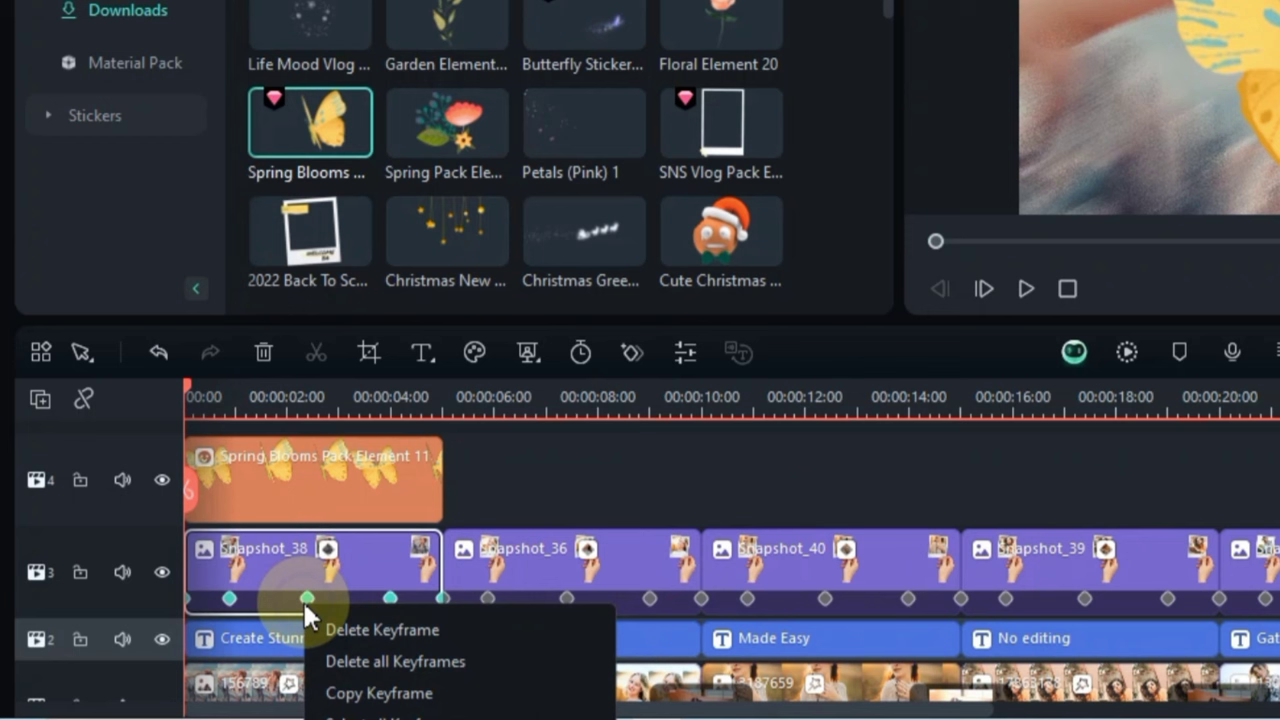
{"action": "left_click", "coordinate": [358, 693]}
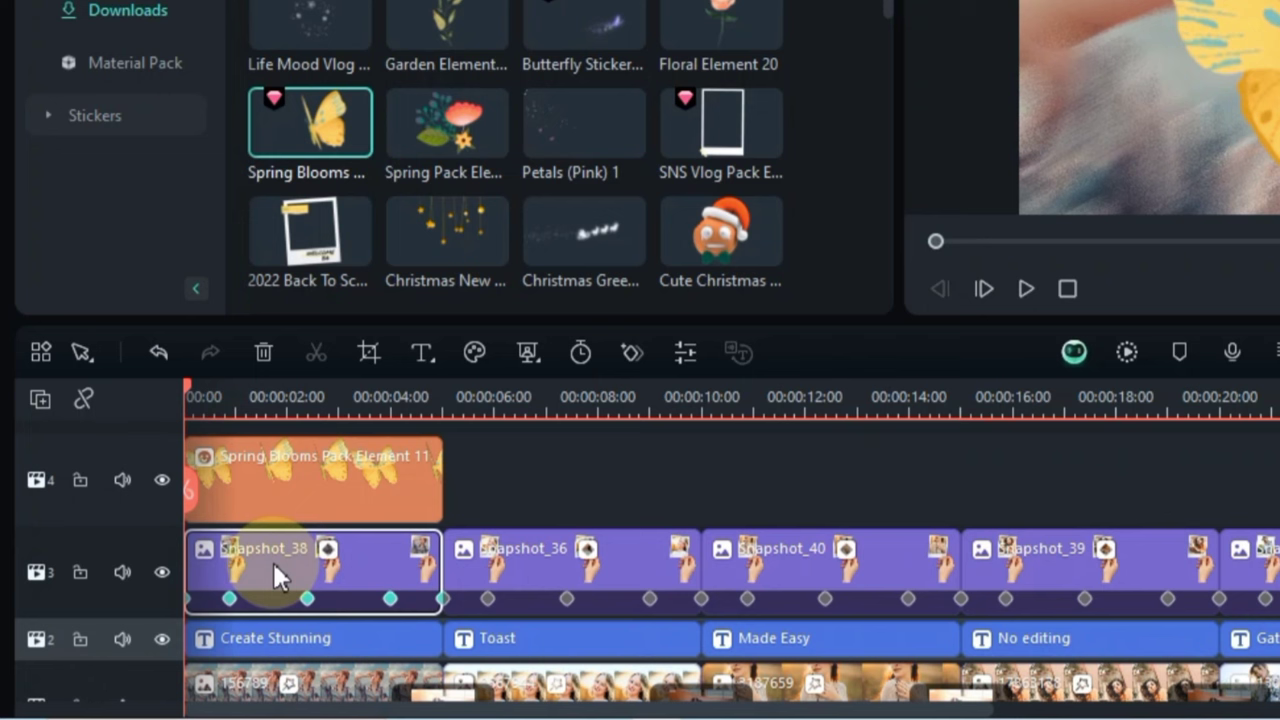
Paste the copied Snapshot_38 keyframes onto the Spring Blooms Pack Element 11 sticker.
{"action": "left_click", "coordinate": [240, 490]}
{"action": "right_click", "coordinate": [238, 487]}
{"action": "scroll", "coordinate": [366, 476], "scroll_direction": "down", "scroll_amount": 1}
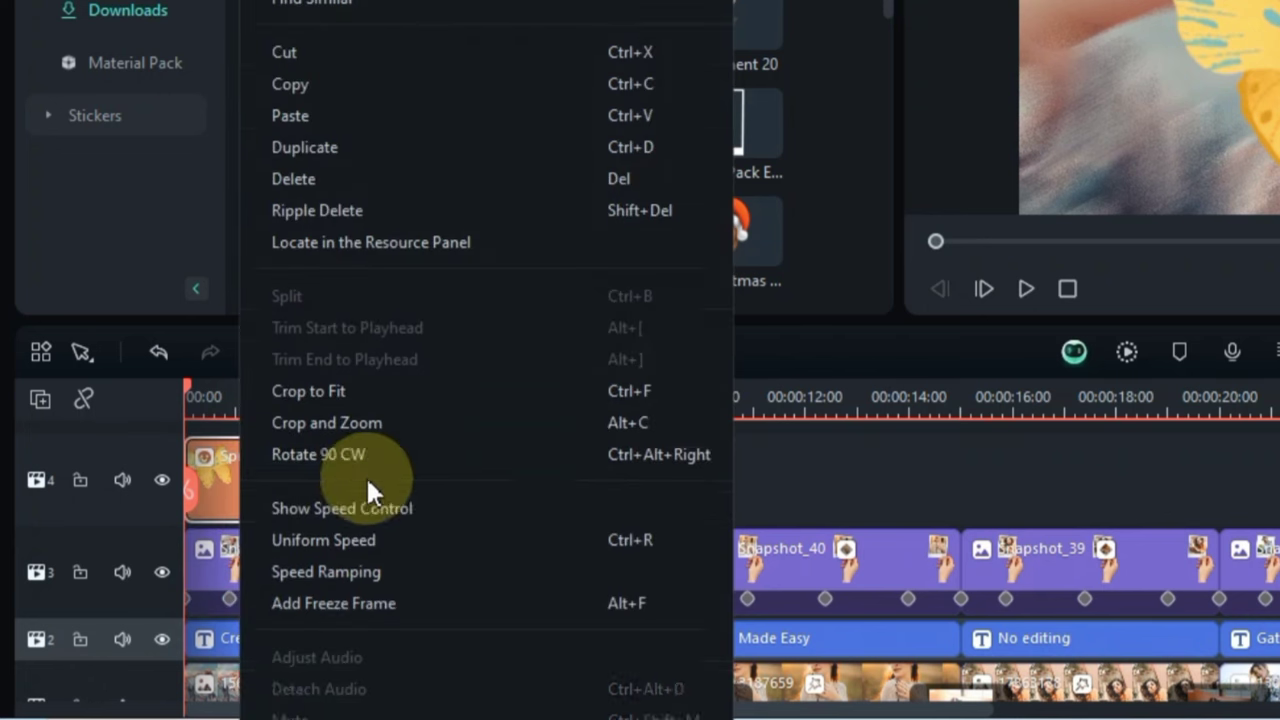
{"action": "scroll", "coordinate": [366, 476], "scroll_direction": "down", "scroll_amount": 5}
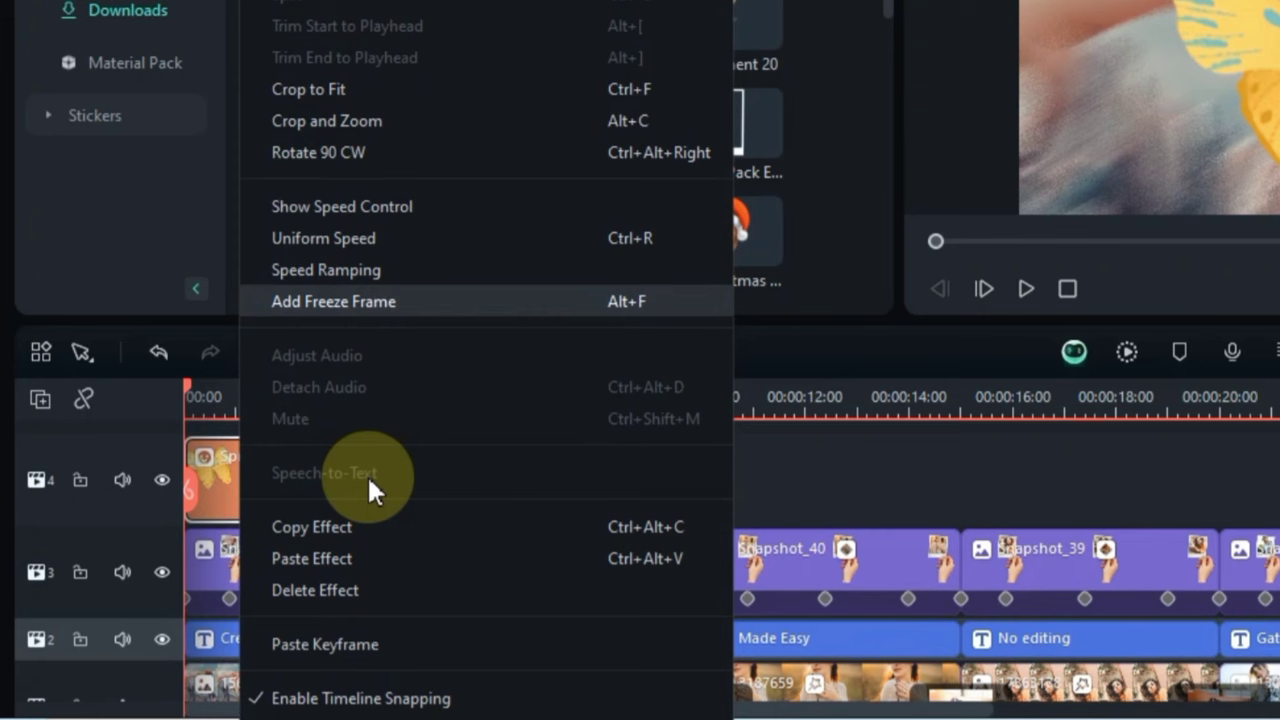
{"action": "left_click", "coordinate": [372, 642]}
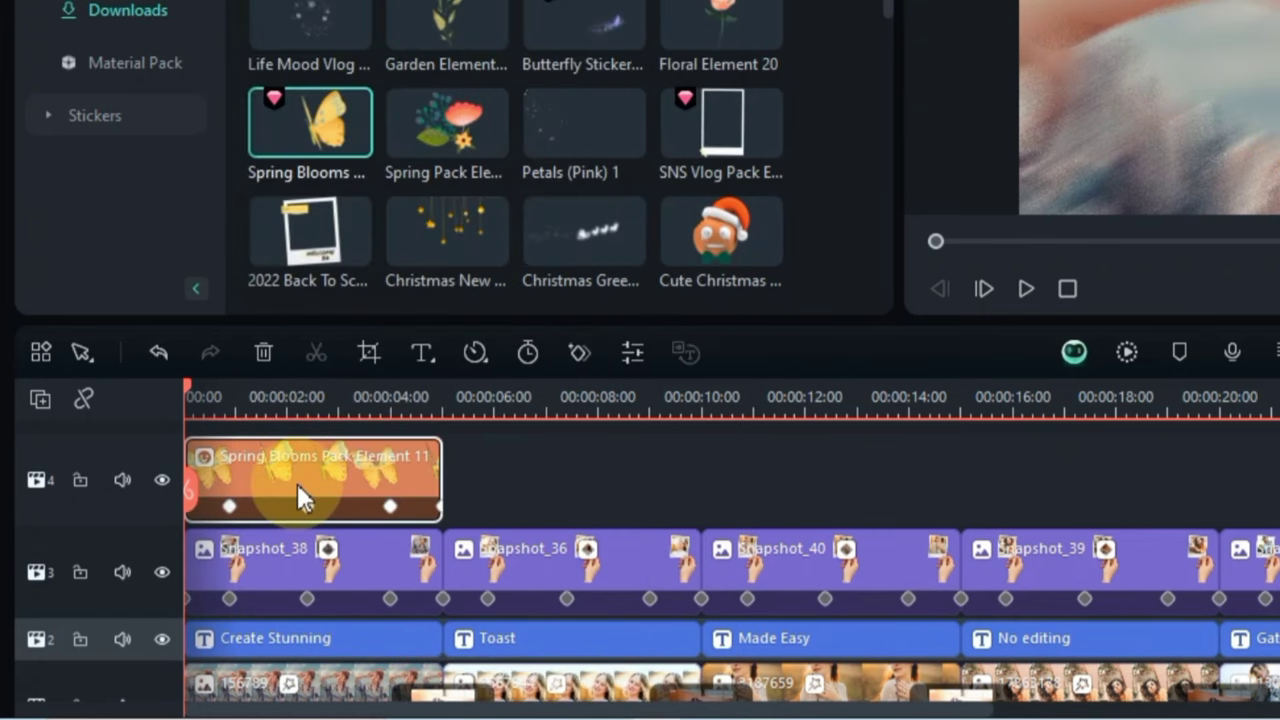
Play back the sticker's motion alongside Snapshot_38 and move the playhead back near the start.
{"action": "key", "text": "space"}
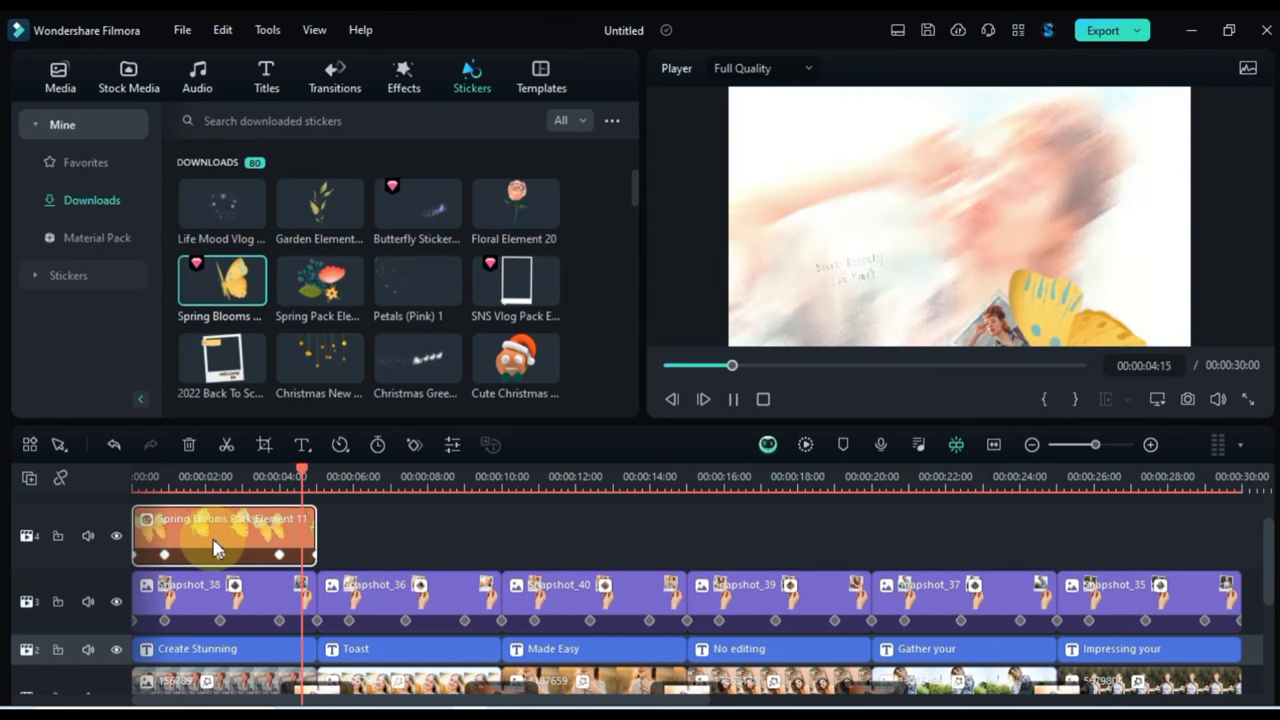
{"action": "key", "text": "space"}
{"action": "left_click_drag", "start_coordinate": [331, 484], "coordinate": [139, 493]}
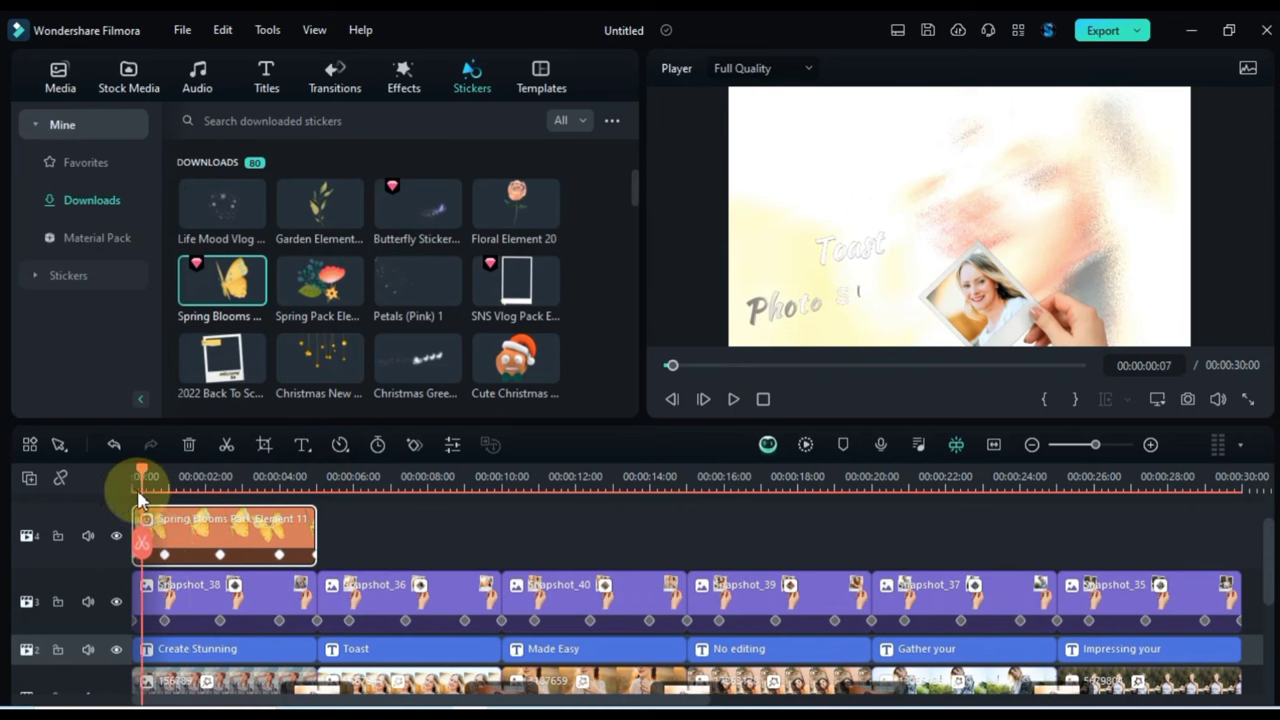
Set the scale of the Spring Blooms Pack Element 11 sticker to 30% at its keyframe at 00:00:00:22.
{"action": "left_click_drag", "start_coordinate": [160, 547], "coordinate": [162, 518]}
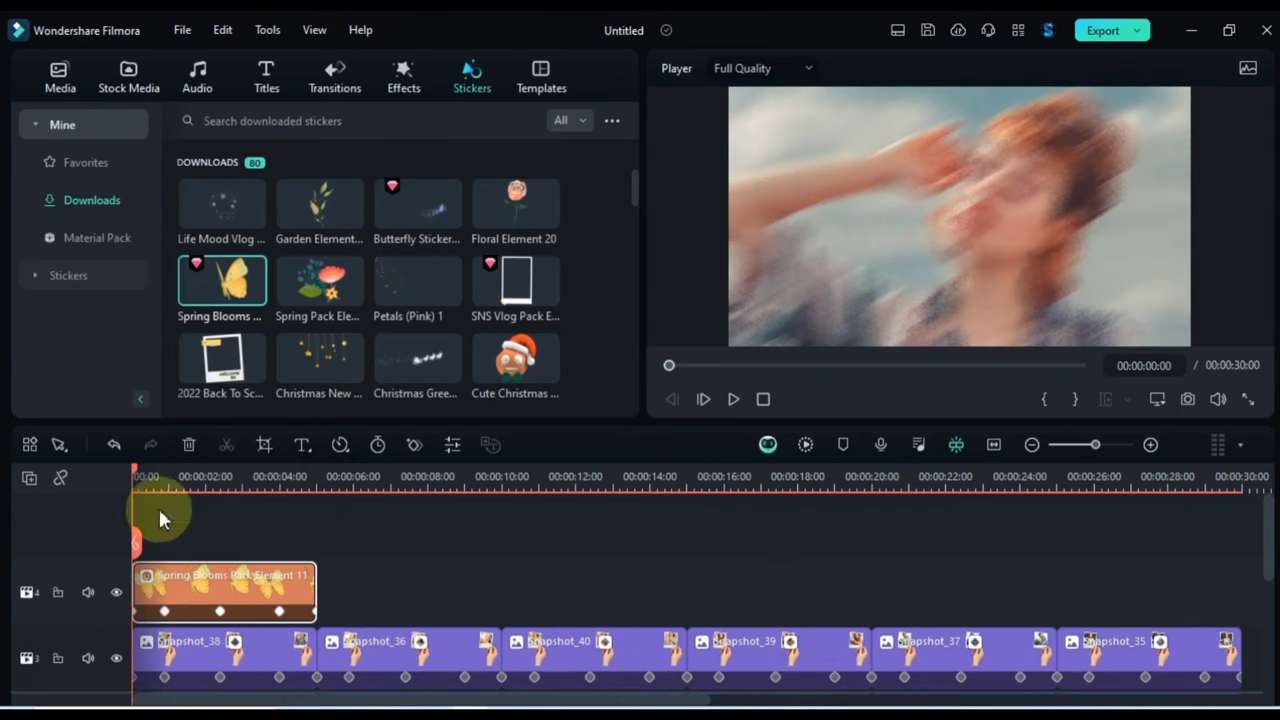
{"action": "double_click", "coordinate": [167, 598]}
{"action": "left_click", "coordinate": [164, 614]}
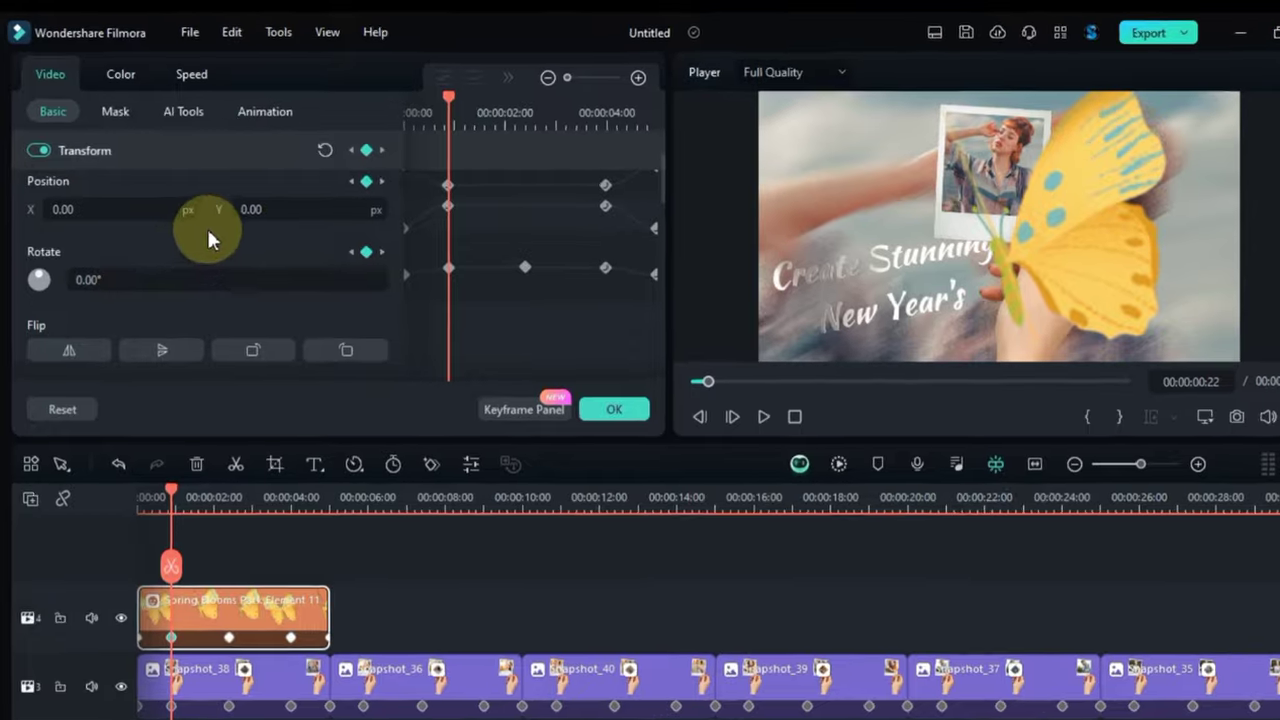
{"action": "scroll", "coordinate": [200, 228], "scroll_direction": "up", "scroll_amount": 2}
{"action": "left_click", "coordinate": [333, 265]}
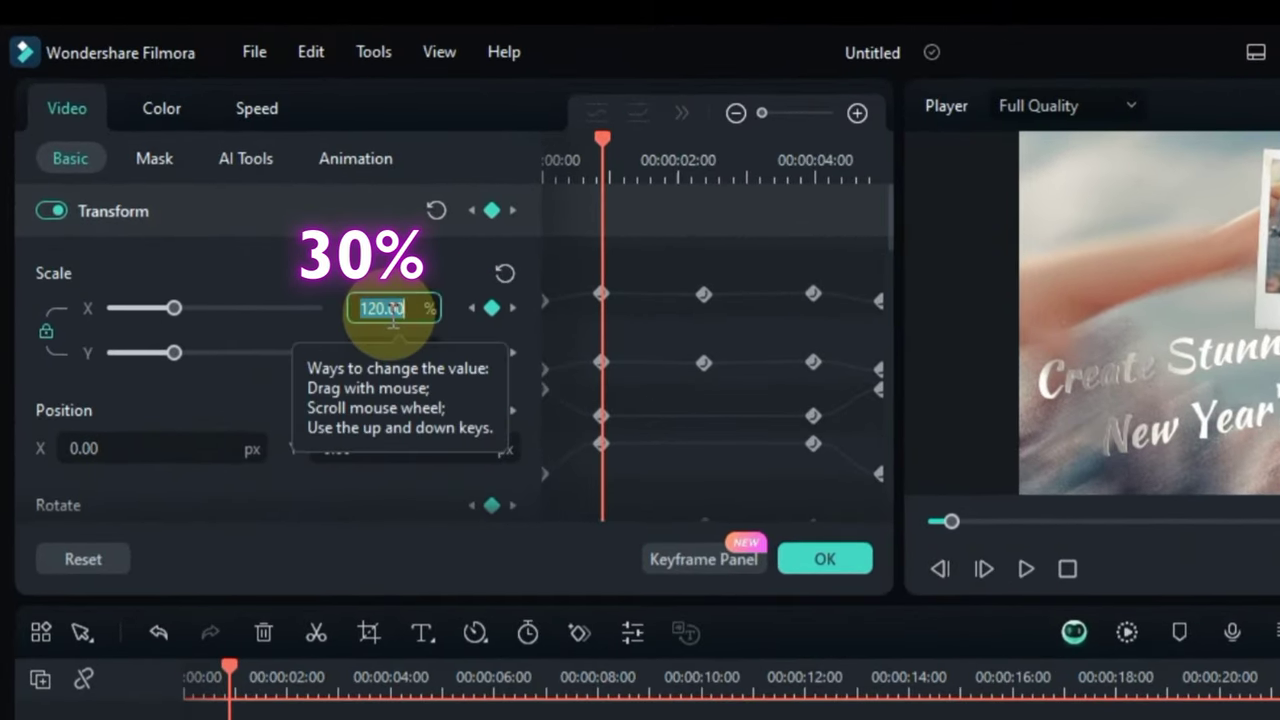
{"action": "type", "text": "30"}
{"action": "key", "text": "Return"}
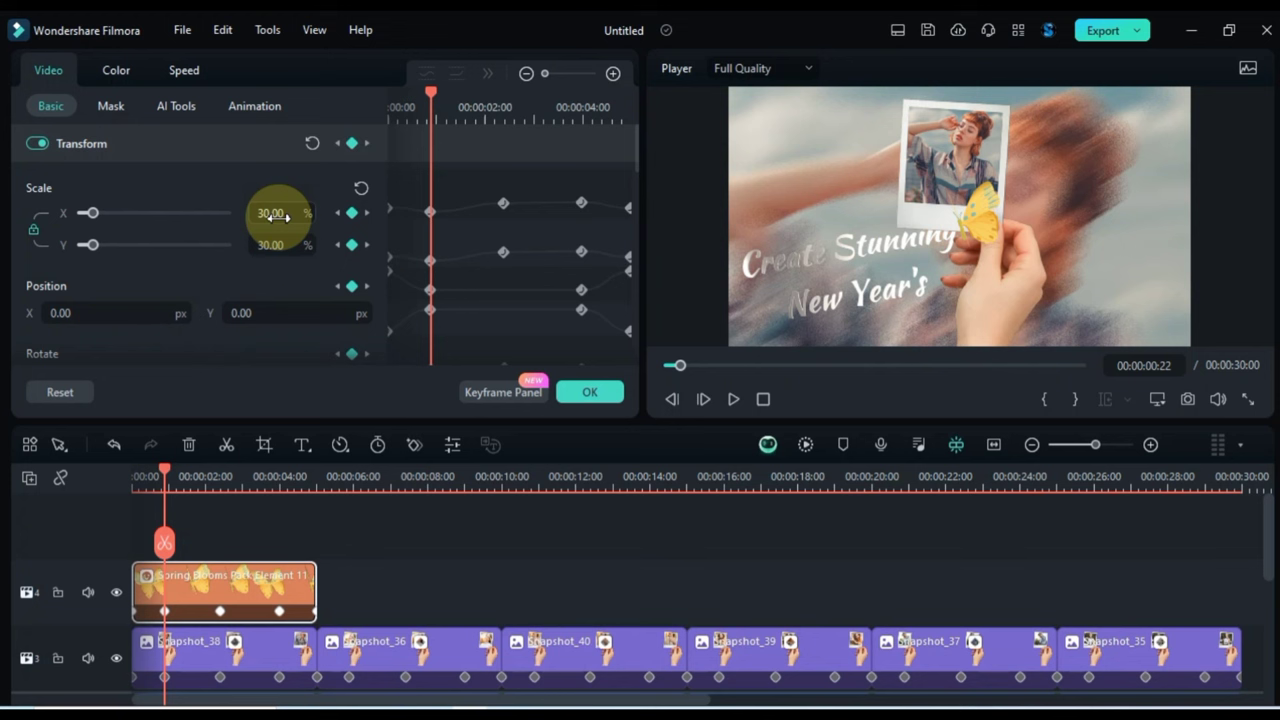
Set the sticker's scale to 30% at its keyframes at 00:00:02:10 and 00:00:04:00.
{"action": "left_click", "coordinate": [221, 612]}
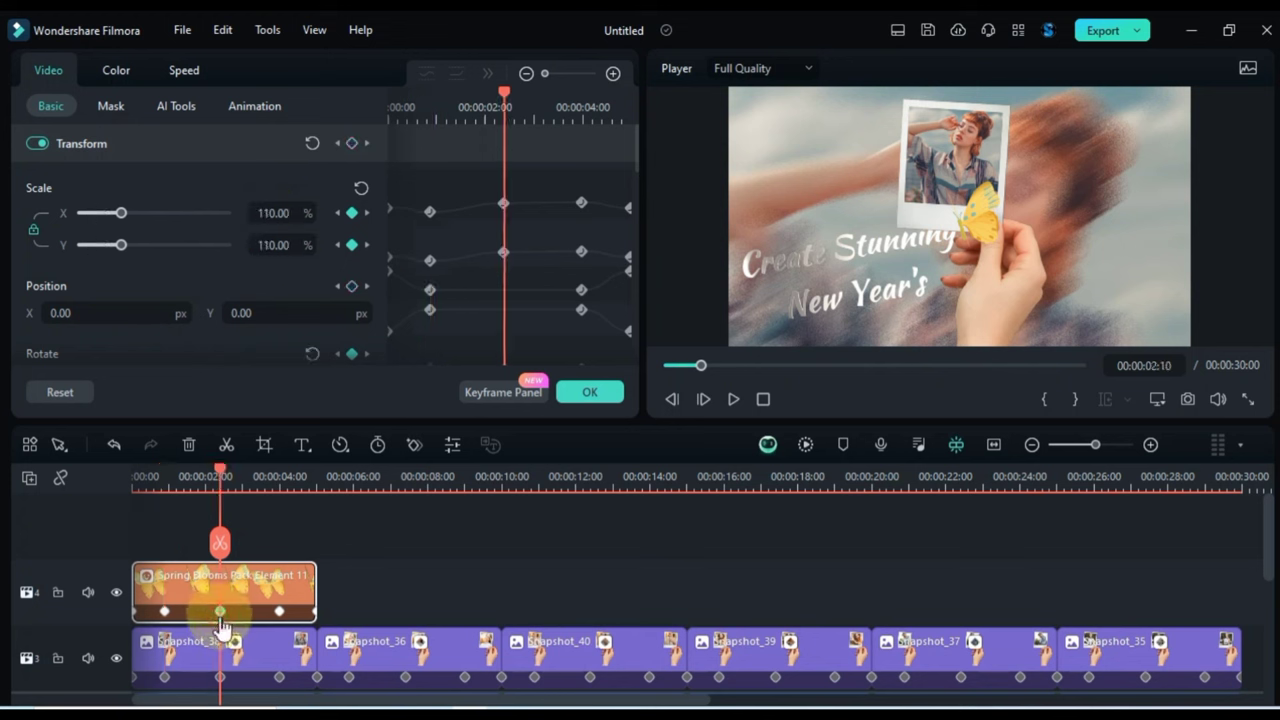
{"action": "left_click", "coordinate": [270, 213]}
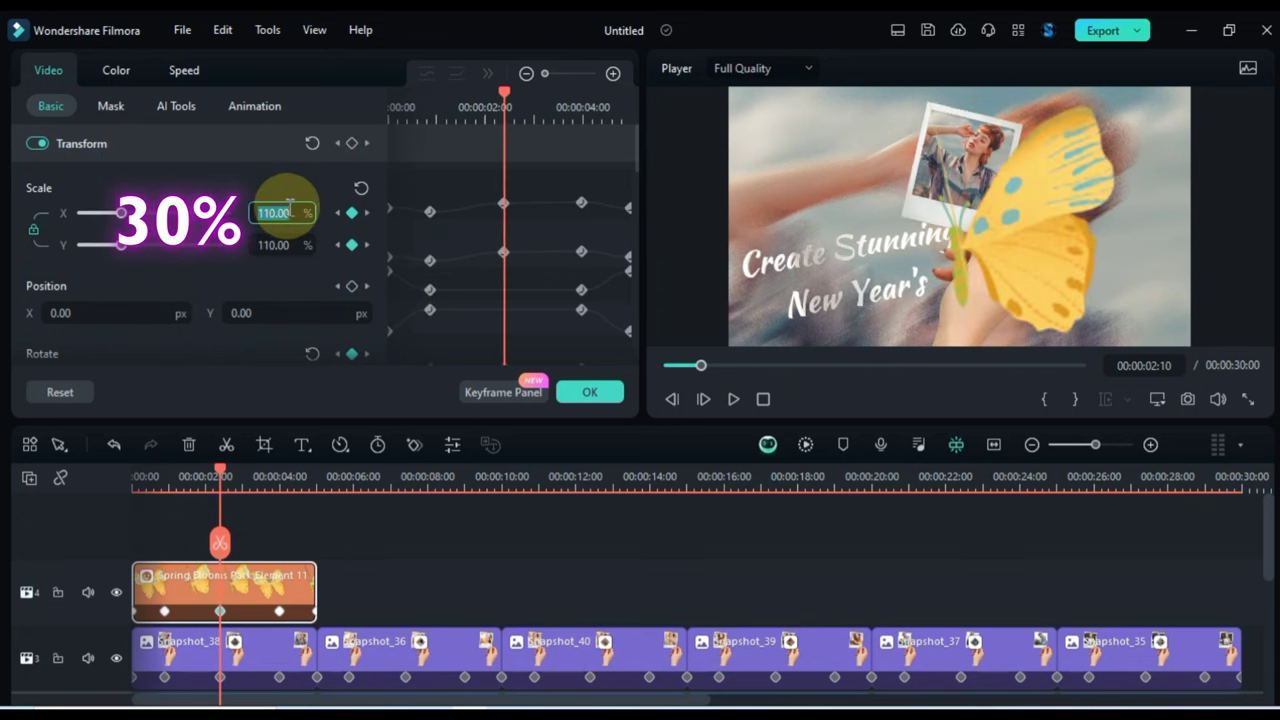
{"action": "type", "text": "30"}
{"action": "key", "text": "Return"}
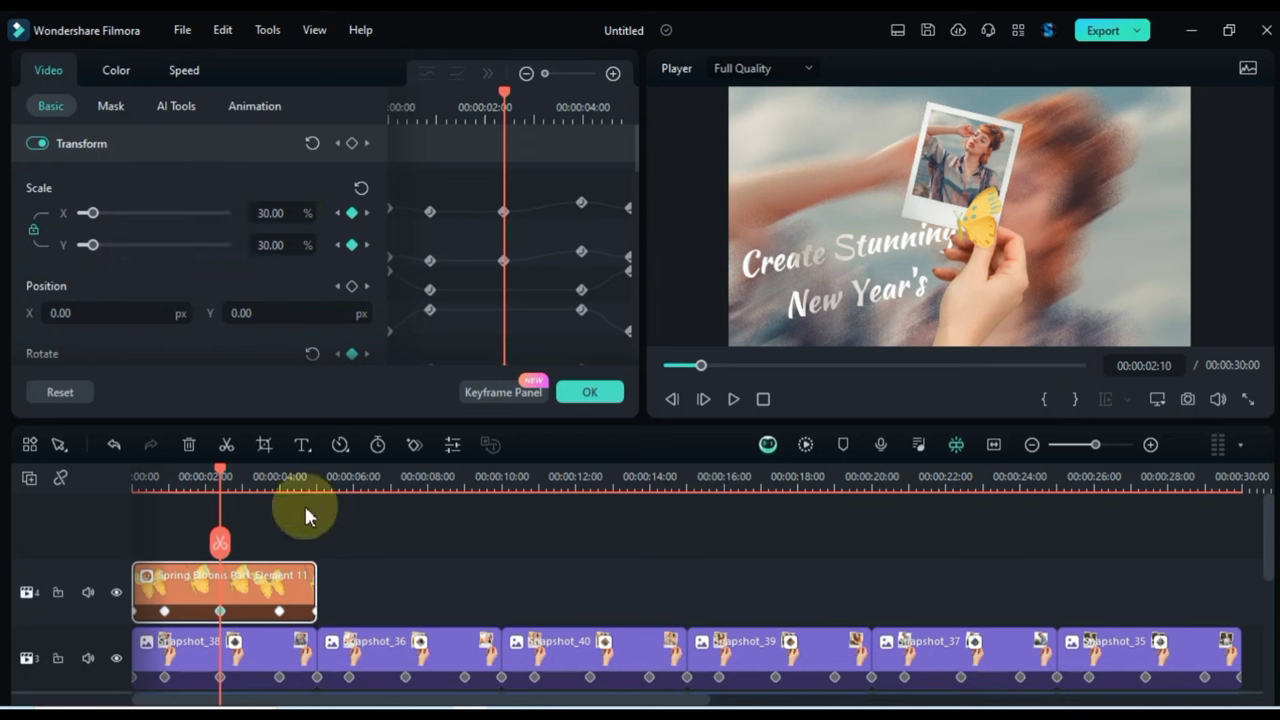
{"action": "left_click", "coordinate": [279, 613]}
{"action": "left_click", "coordinate": [273, 210]}
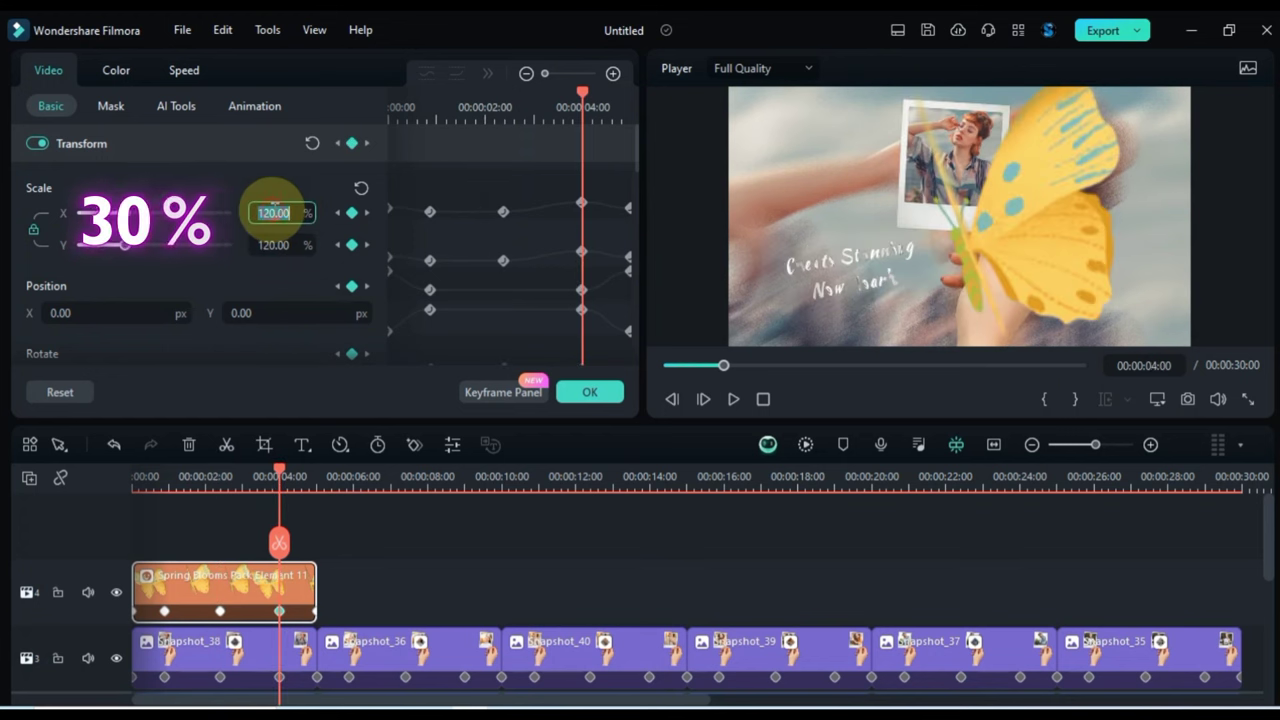
{"action": "type", "text": "30"}
{"action": "key", "text": "Return"}
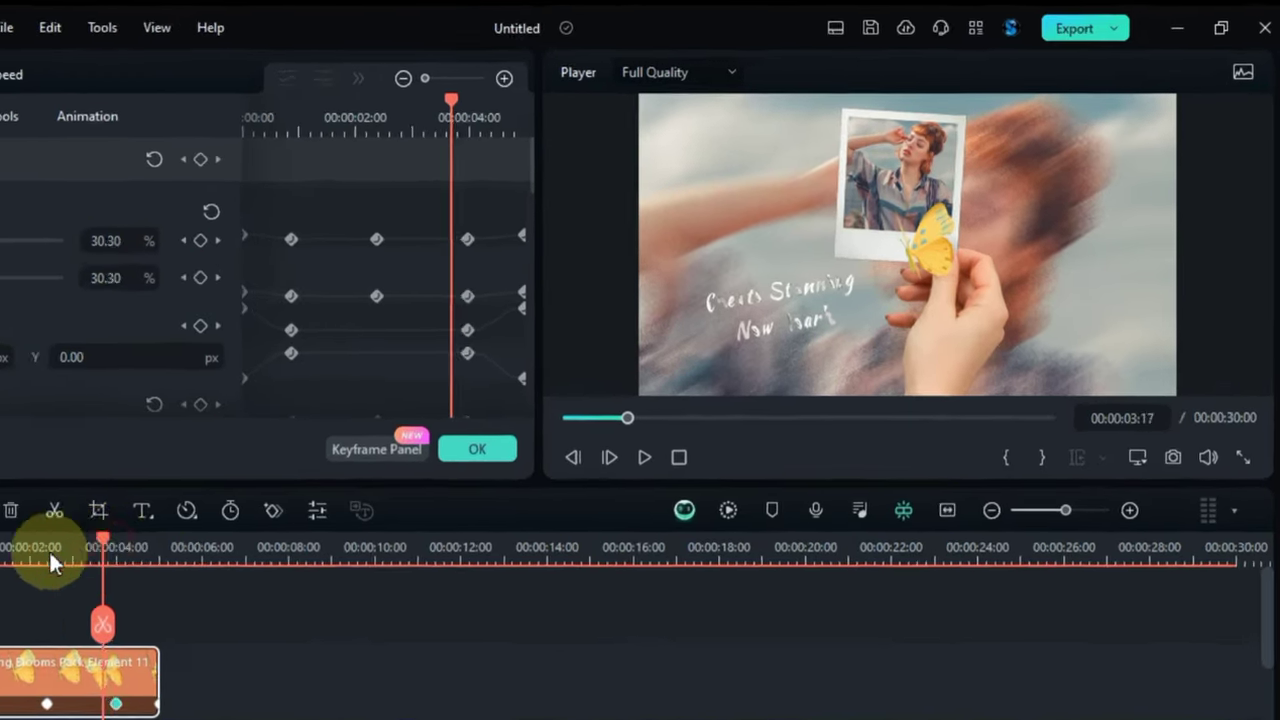
Play back the first five seconds to check the resized butterfly sticker's motion with Snapshot_38.
{"action": "left_click", "coordinate": [122, 483]}
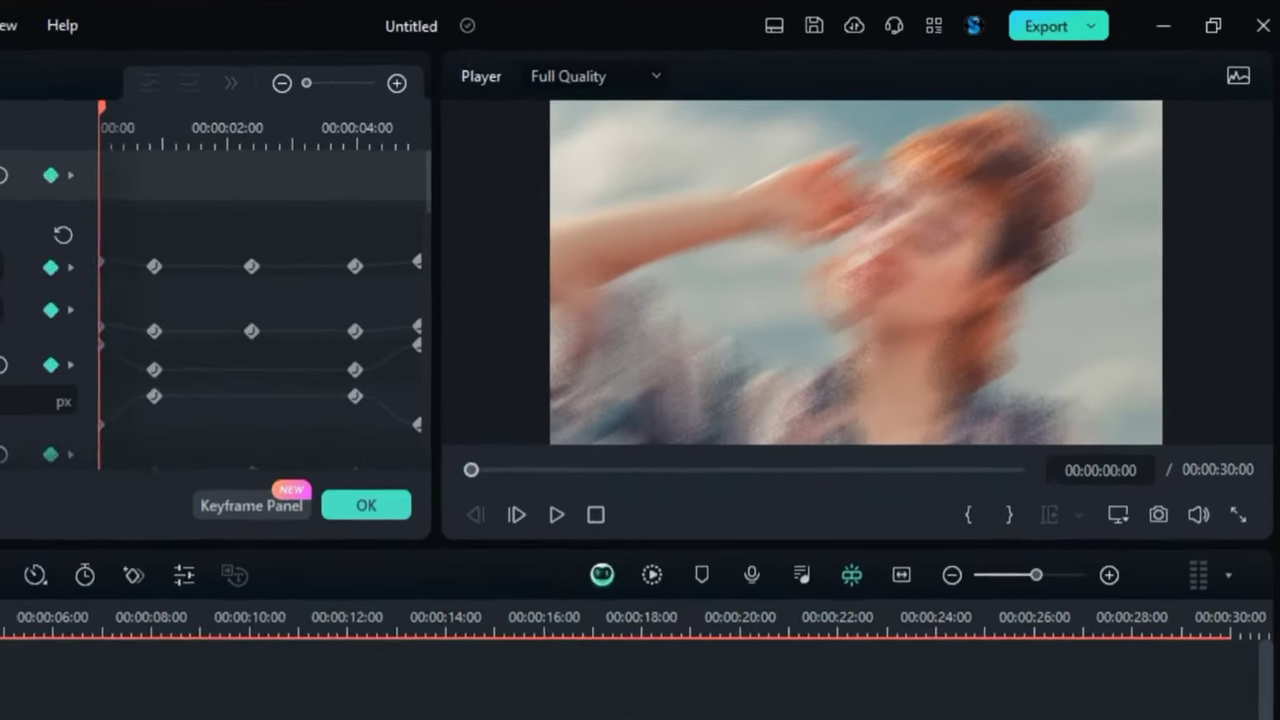
{"action": "key", "text": "space"}
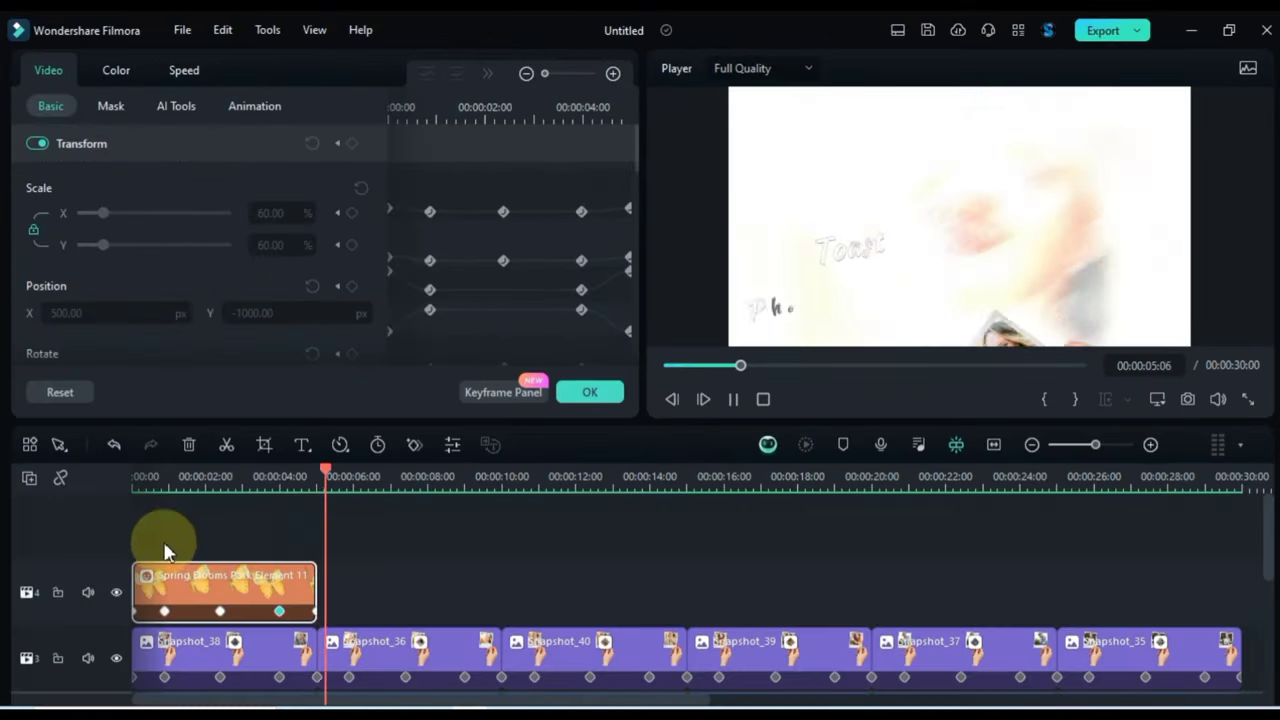
{"action": "key", "text": "space"}
Copy the keyframed Spring Blooms Pack Element 11 clip and place the playhead at its end, at 5 seconds.
{"action": "left_click", "coordinate": [380, 583]}
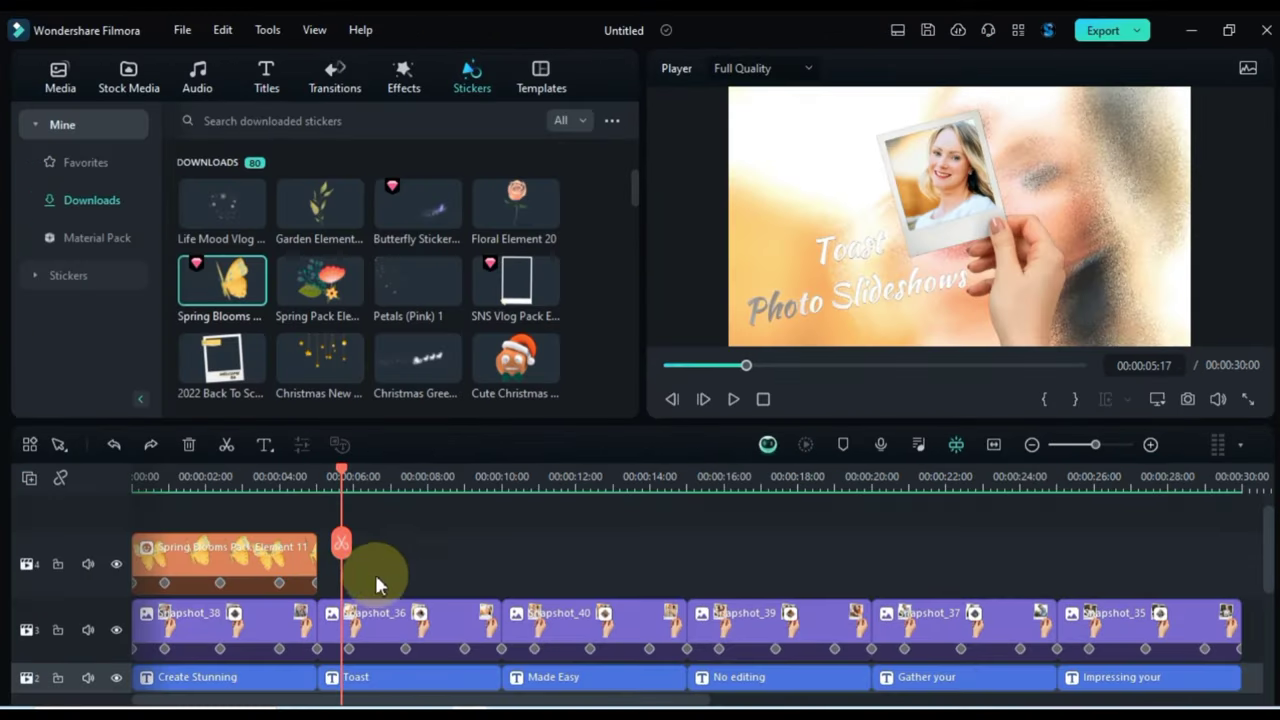
{"action": "scroll", "coordinate": [390, 660], "scroll_direction": "down", "scroll_amount": 2}
{"action": "scroll", "coordinate": [390, 668], "scroll_direction": "up", "scroll_amount": 2}
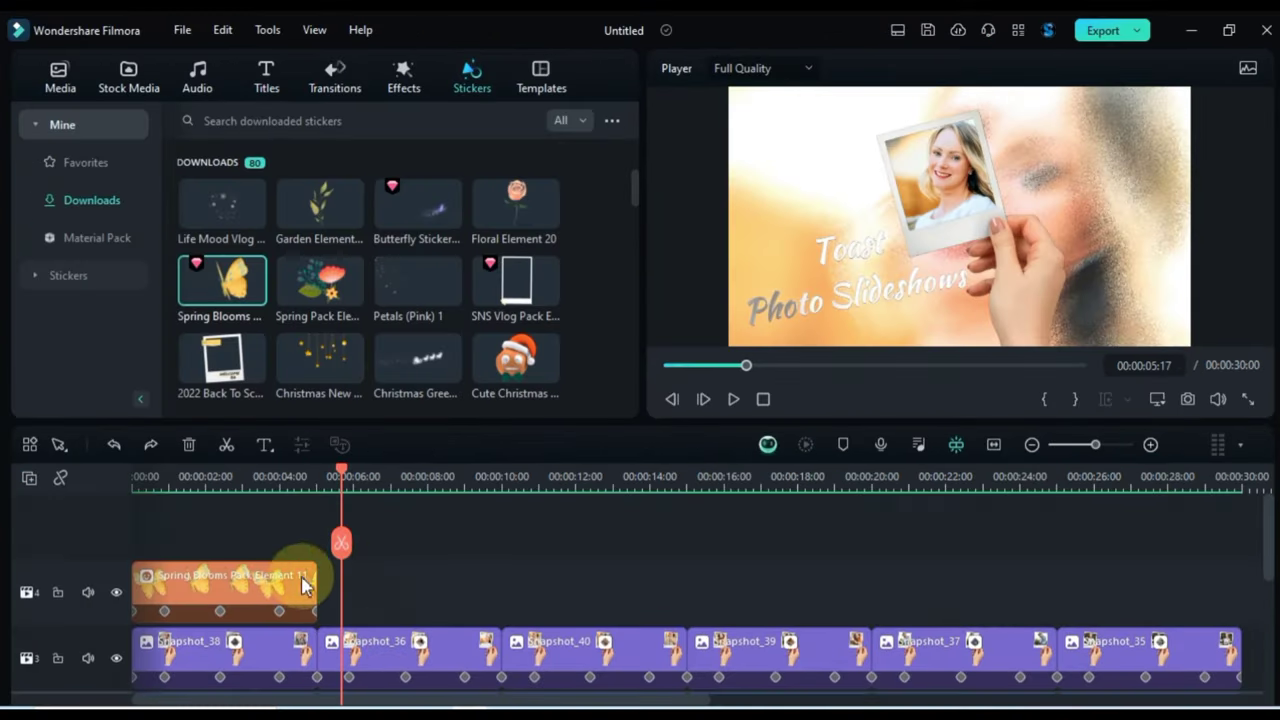
{"action": "left_click", "coordinate": [248, 592]}
{"action": "right_click", "coordinate": [248, 592]}
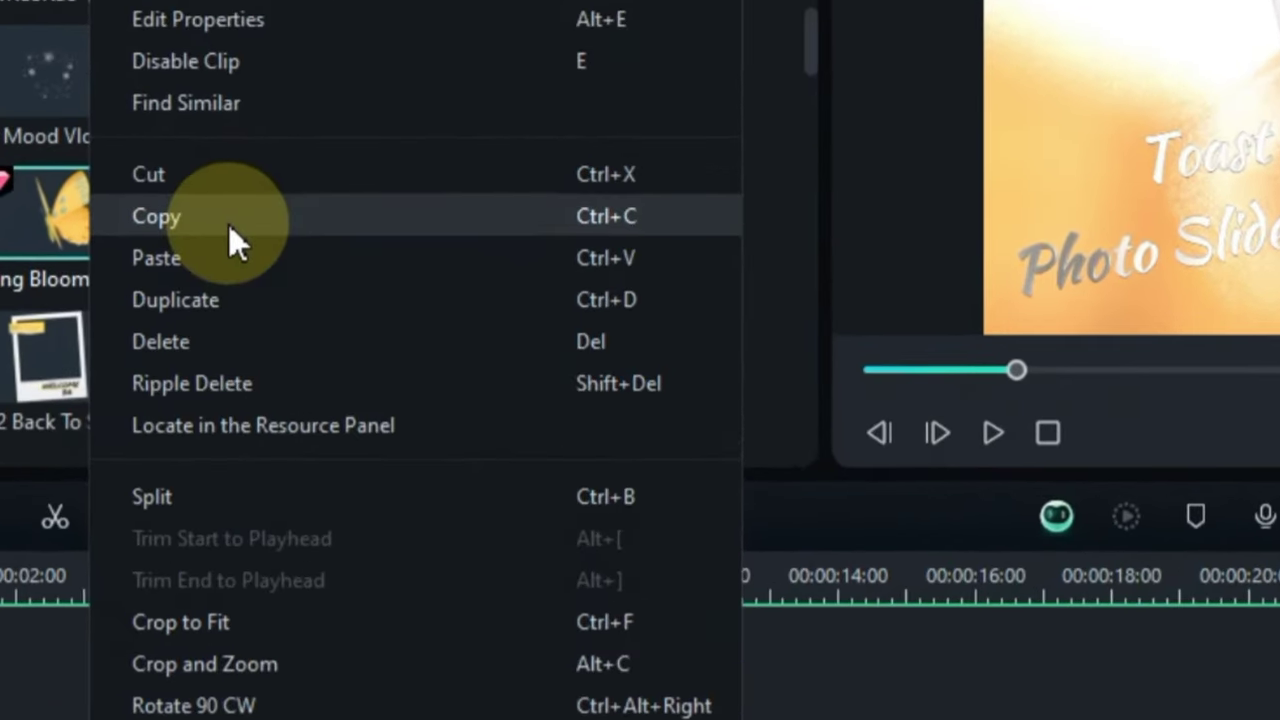
{"action": "left_click", "coordinate": [228, 224]}
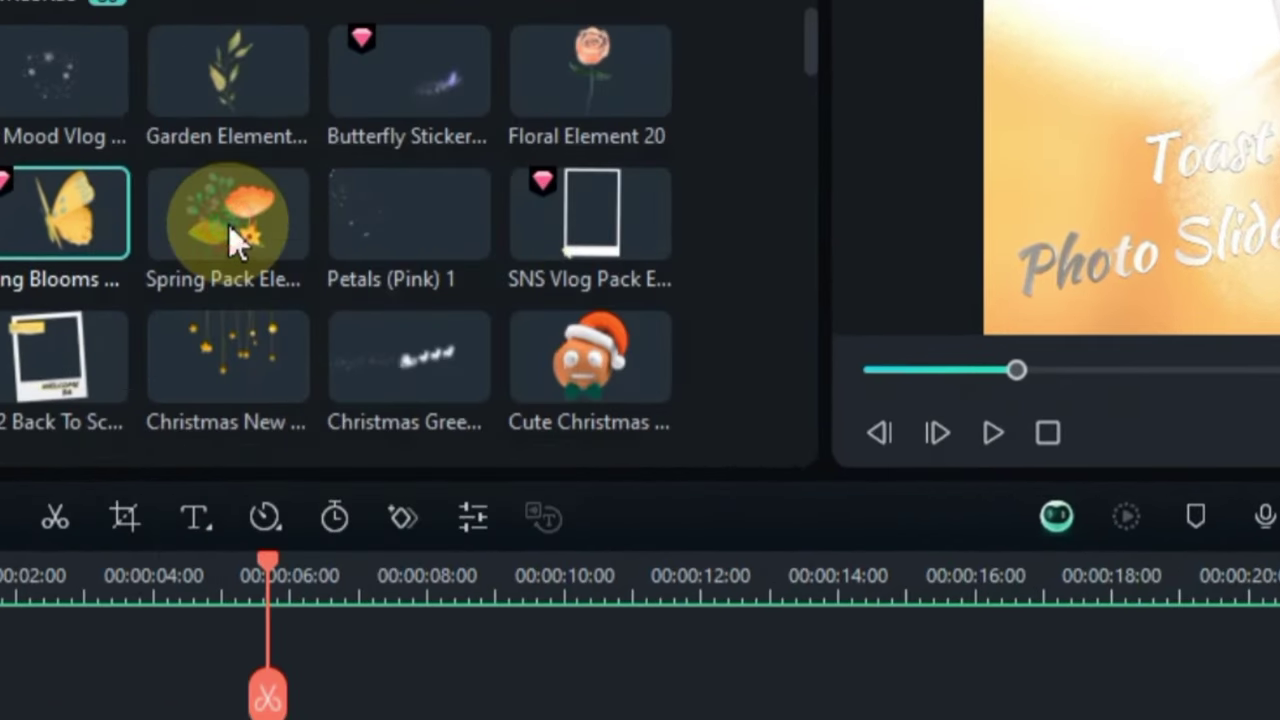
{"action": "left_click", "coordinate": [314, 578]}
{"action": "key", "text": "Up"}
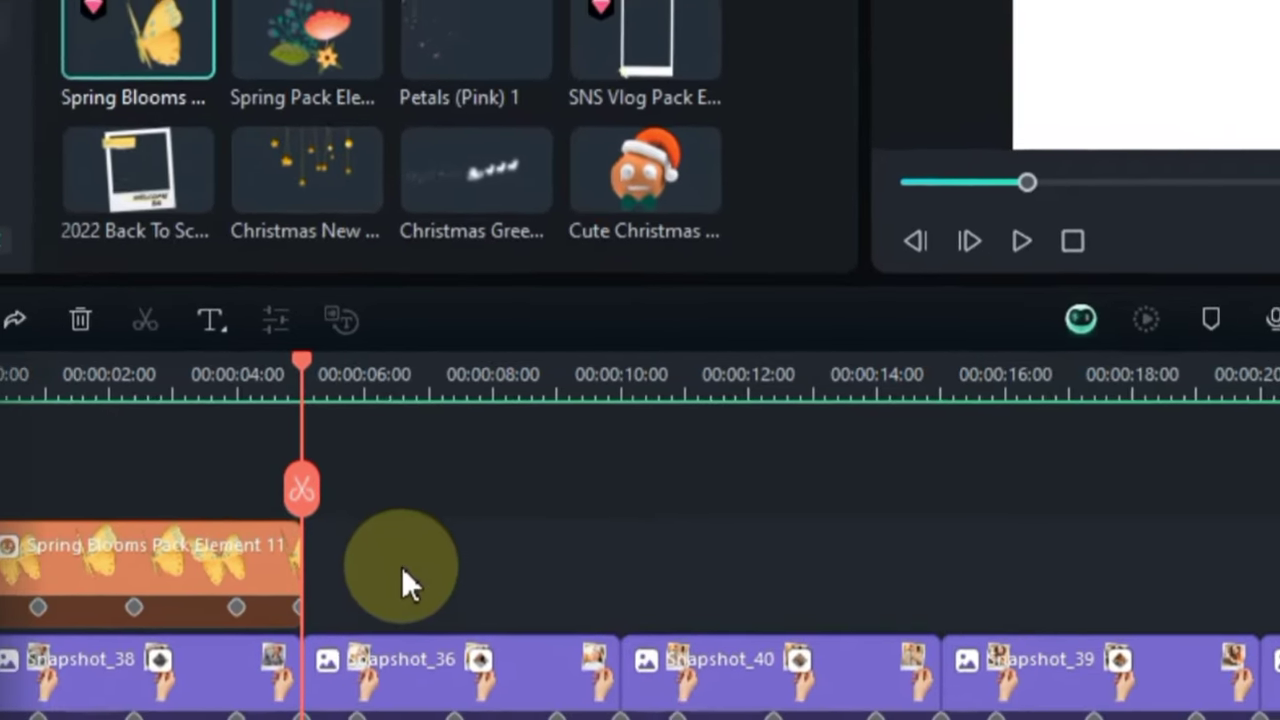
{"action": "left_click", "coordinate": [113, 600]}
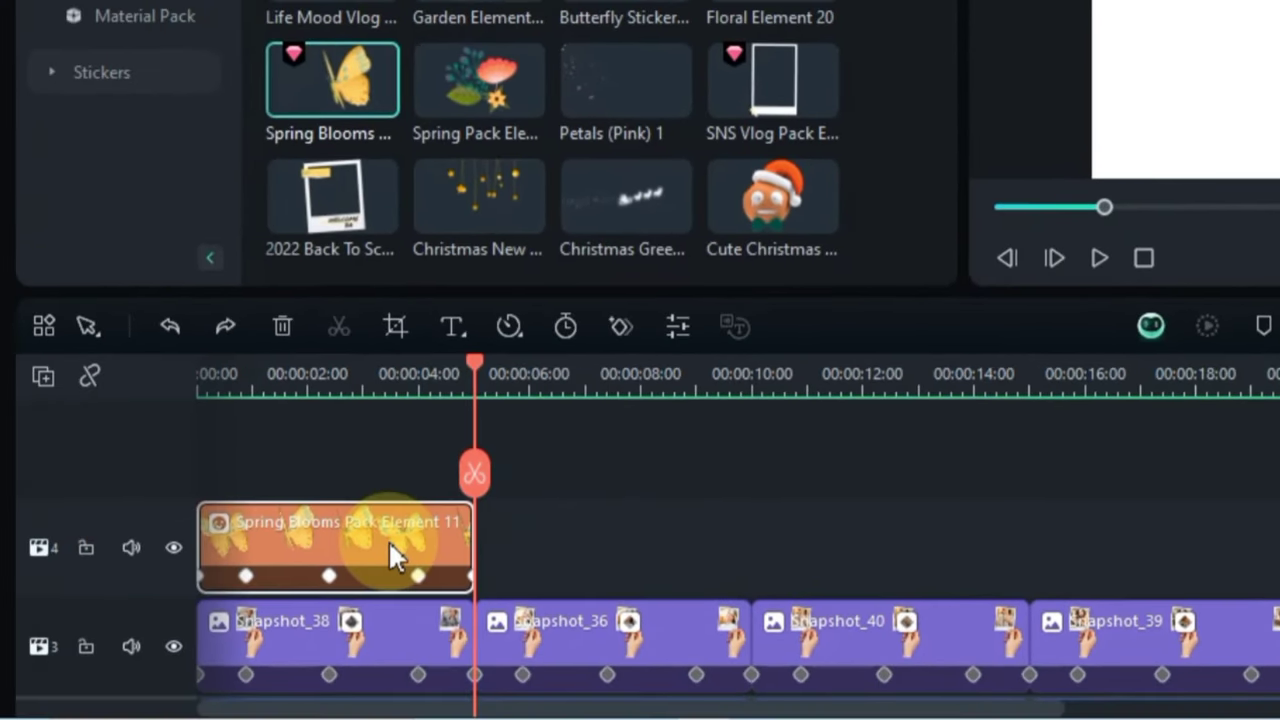
Paste five copies of the Spring Blooms Pack Element 11 clip end to end on track 4, up to 30 seconds.
{"action": "left_click", "coordinate": [545, 541]}
{"action": "key", "text": "ctrl+v"}
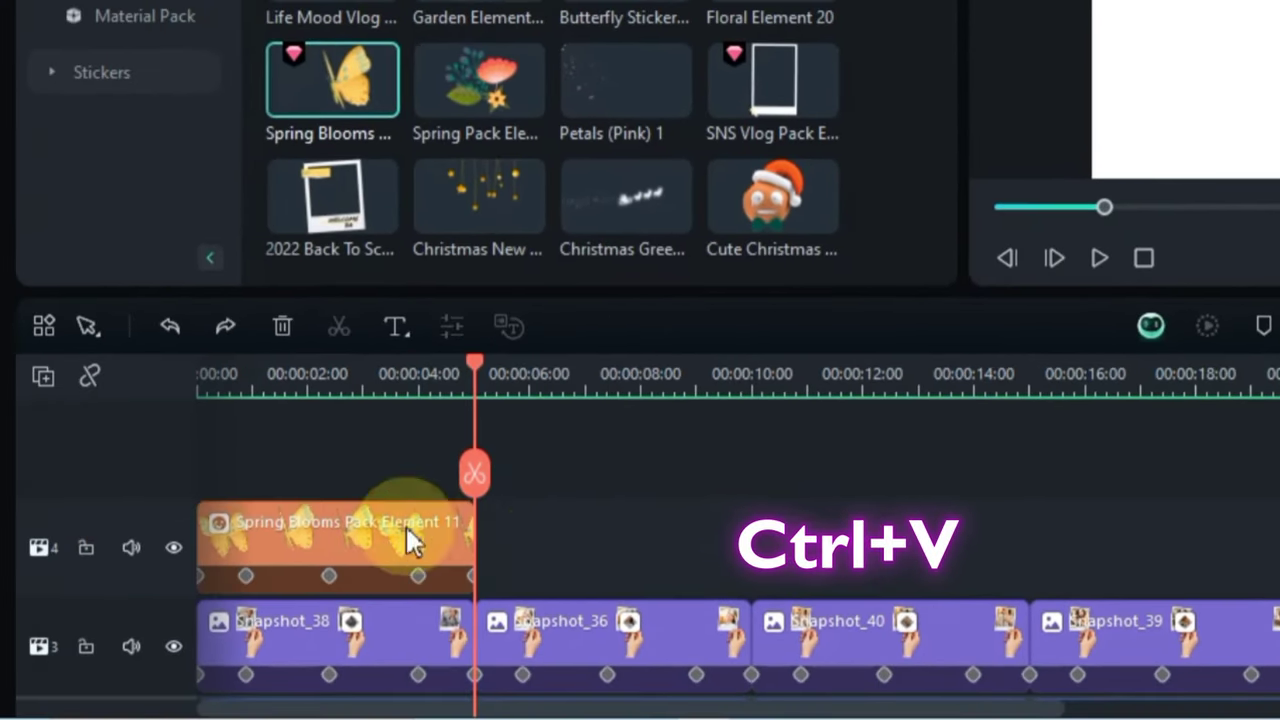
{"action": "left_click", "coordinate": [130, 525]}
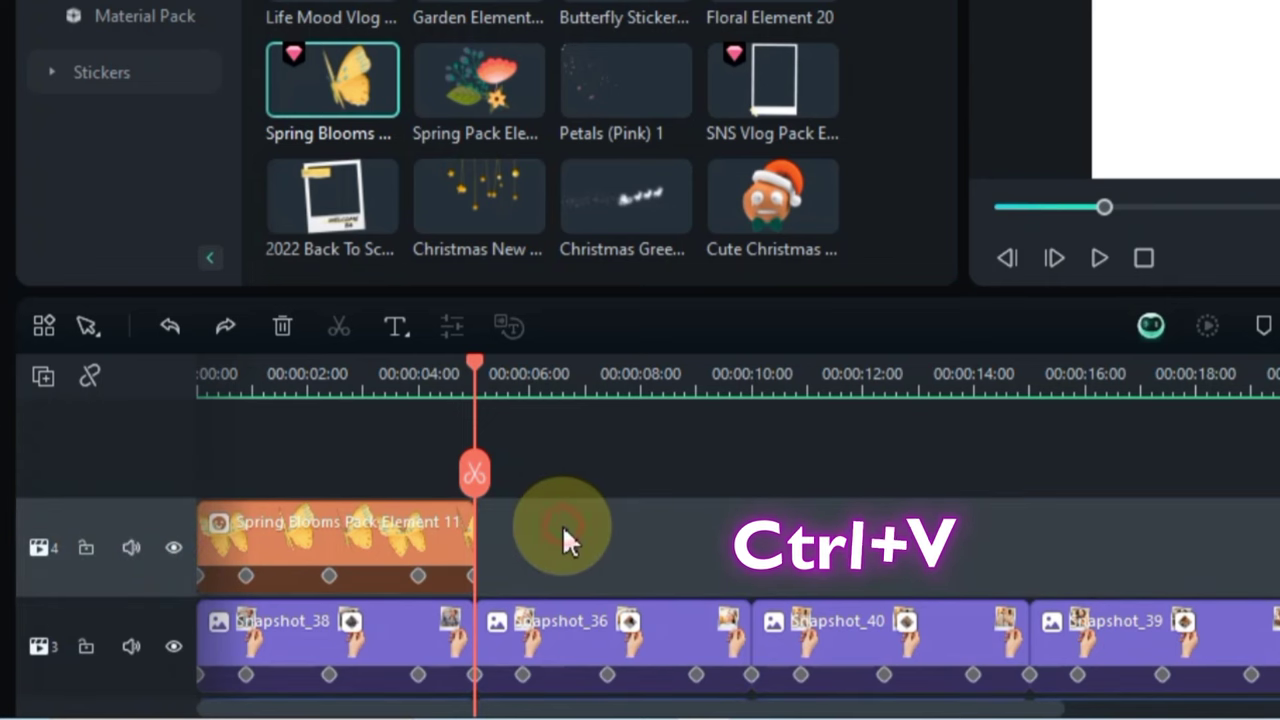
{"action": "key", "text": "ctrl+v"}
{"action": "key", "text": "ctrl+v"}
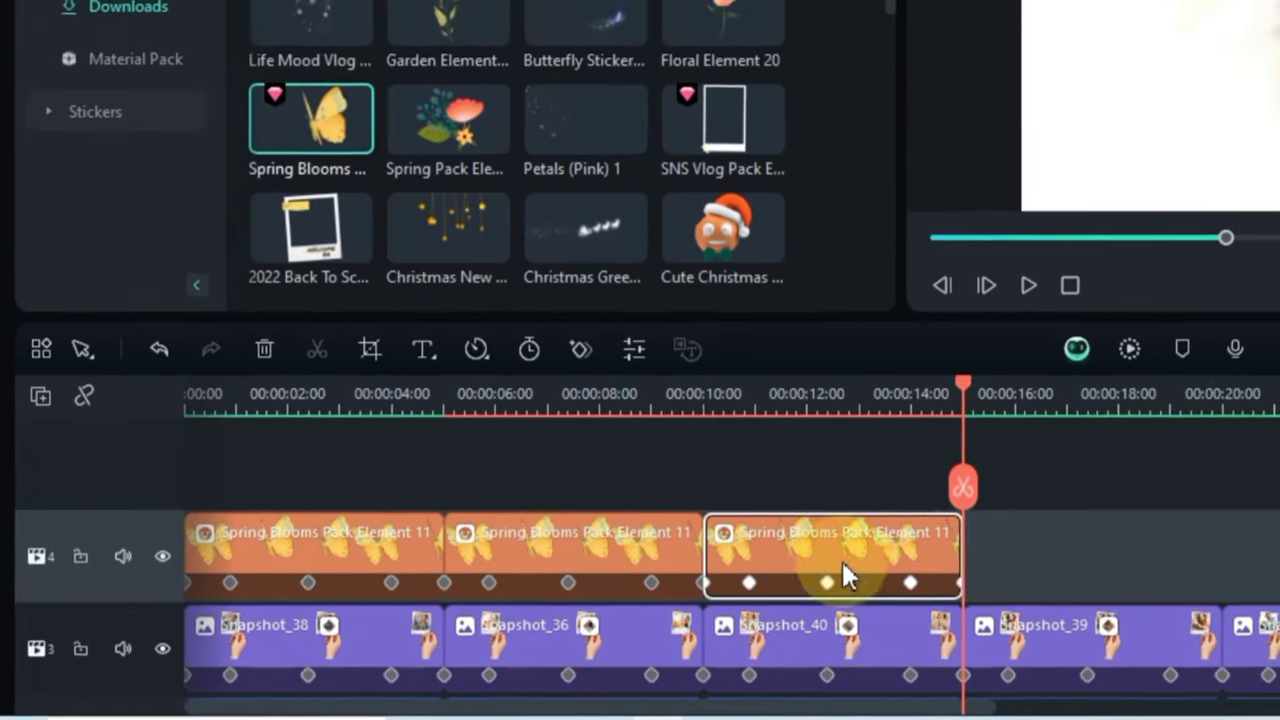
{"action": "key", "text": "ctrl+v"}
{"action": "key", "text": "ctrl+v"}
{"action": "key", "text": "ctrl+v"}
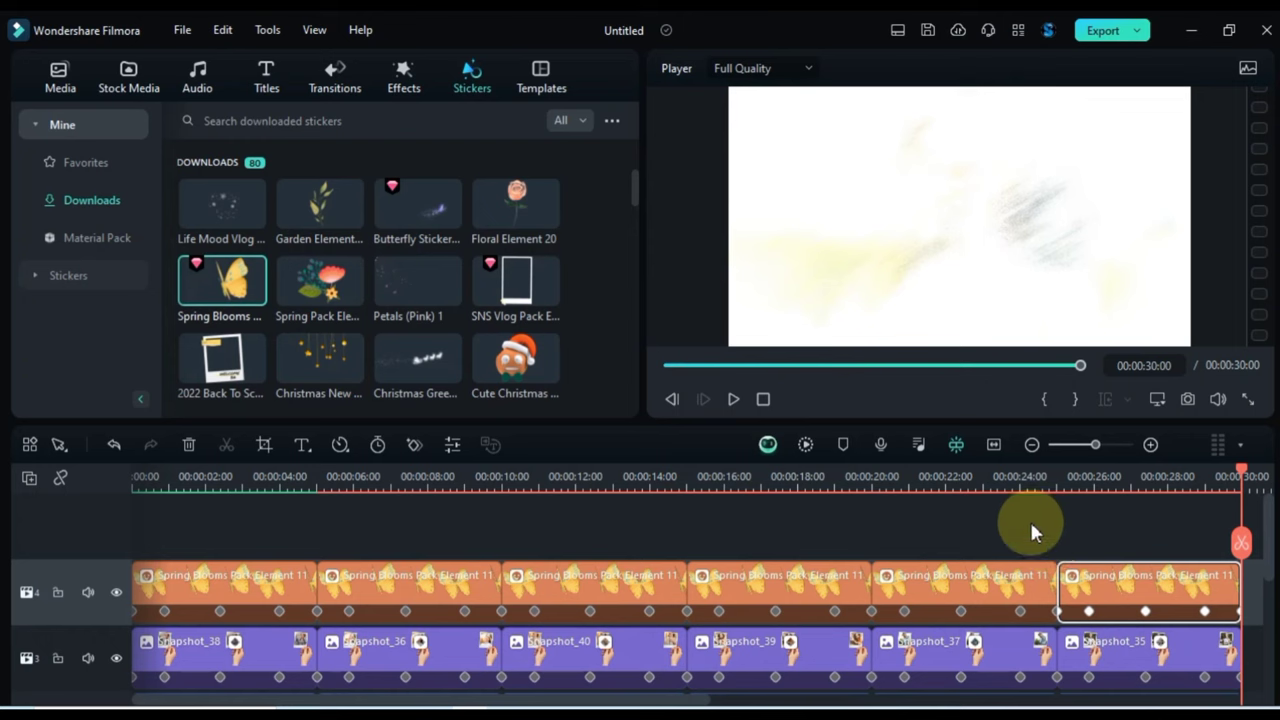
{"action": "left_click", "coordinate": [1029, 519]}
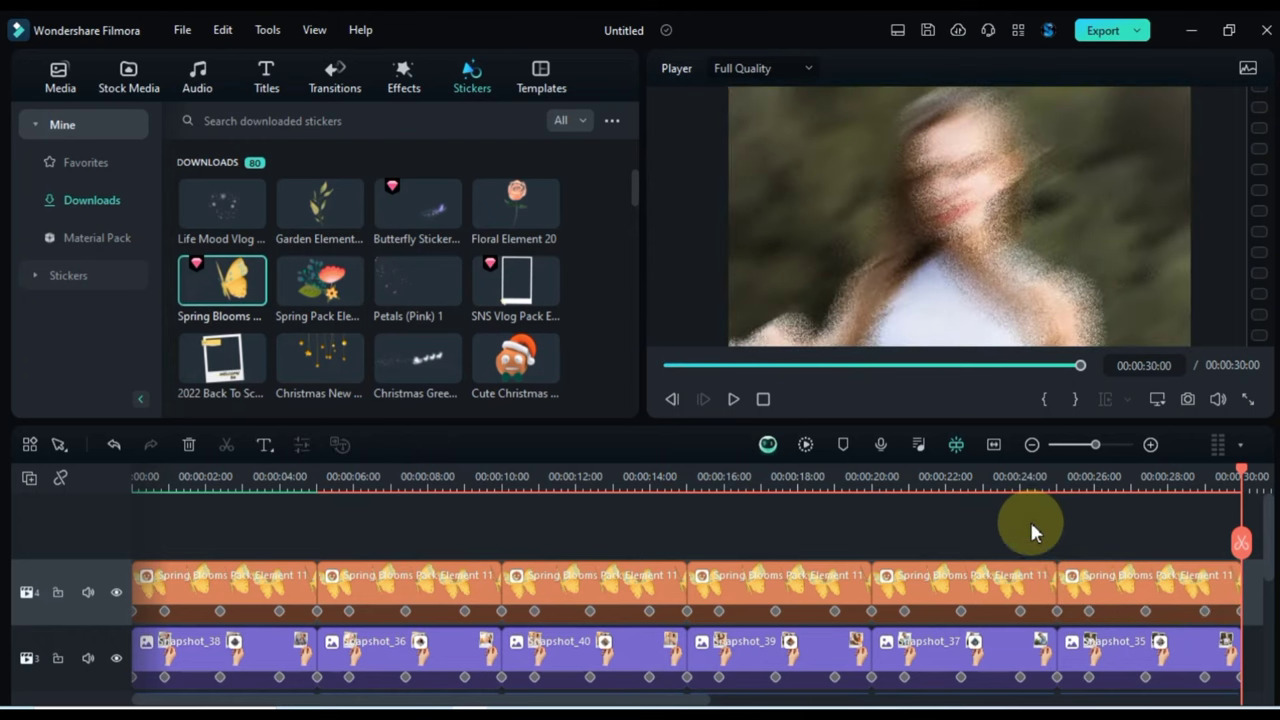
Play back the timeline from the start to check the yellow butterflies over the first three snapshots.
{"action": "left_click_drag", "start_coordinate": [1240, 478], "coordinate": [140, 480]}
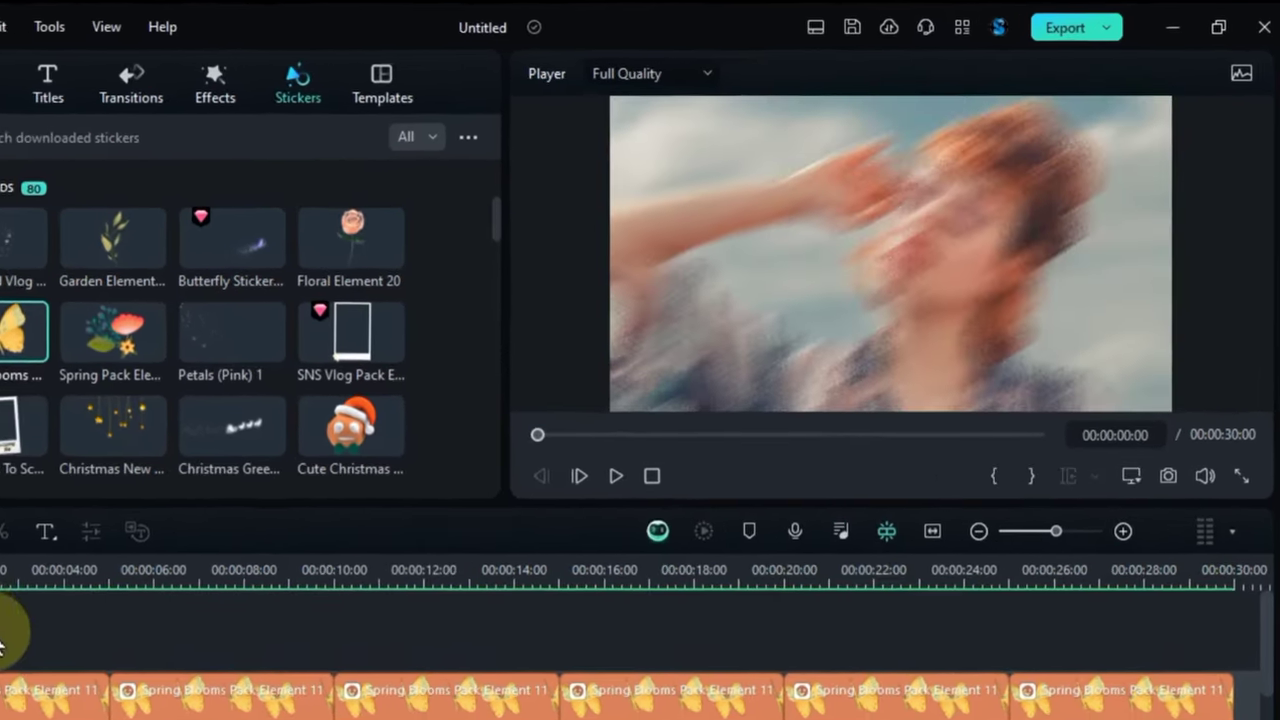
{"action": "key", "text": "space"}
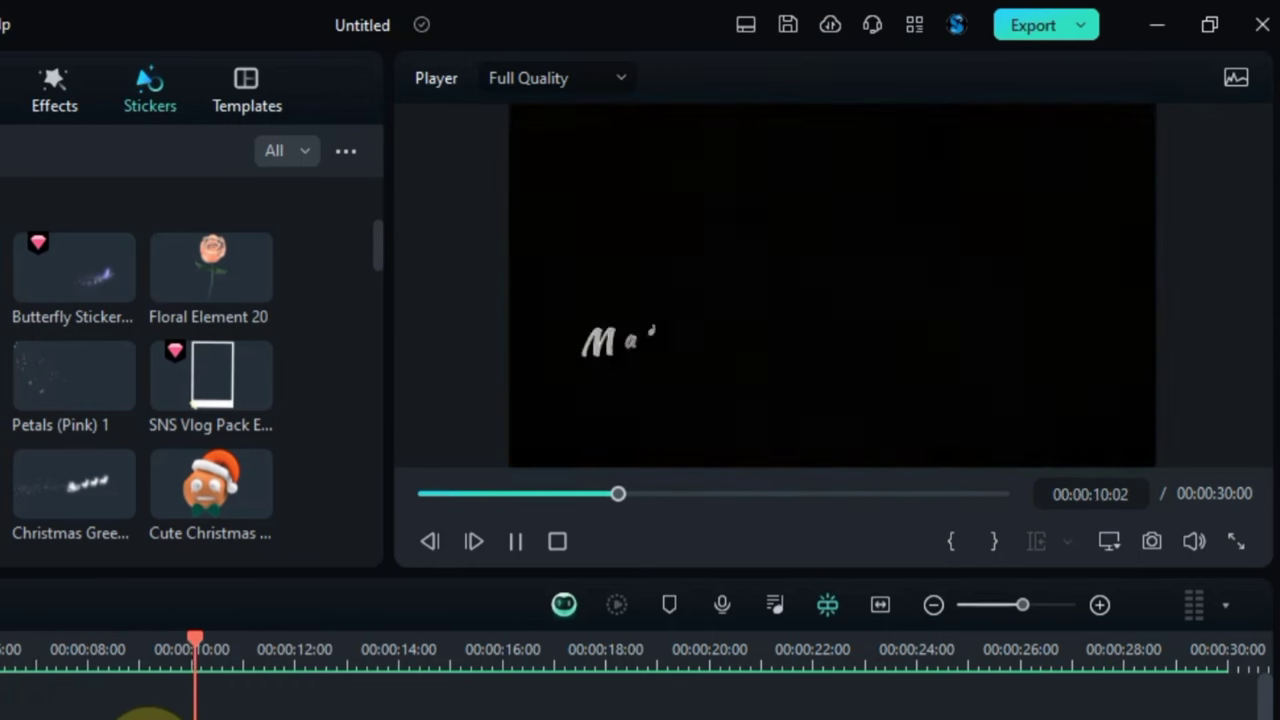
{"action": "key", "text": "space"}
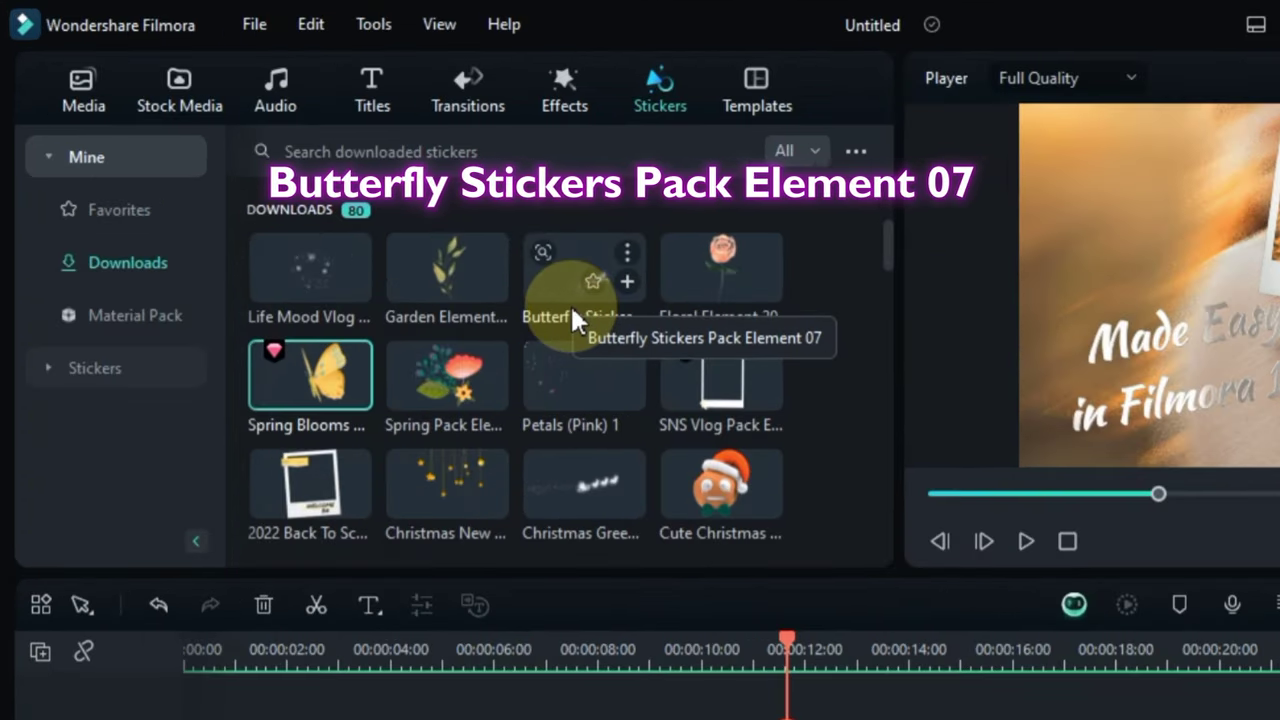
Add the Butterfly Stickers Pack Element 07 sticker at the start of track 5 and return the playhead to the start.
{"action": "left_click_drag", "start_coordinate": [572, 316], "coordinate": [566, 489]}
{"action": "left_click_drag", "start_coordinate": [269, 620], "coordinate": [186, 640]}
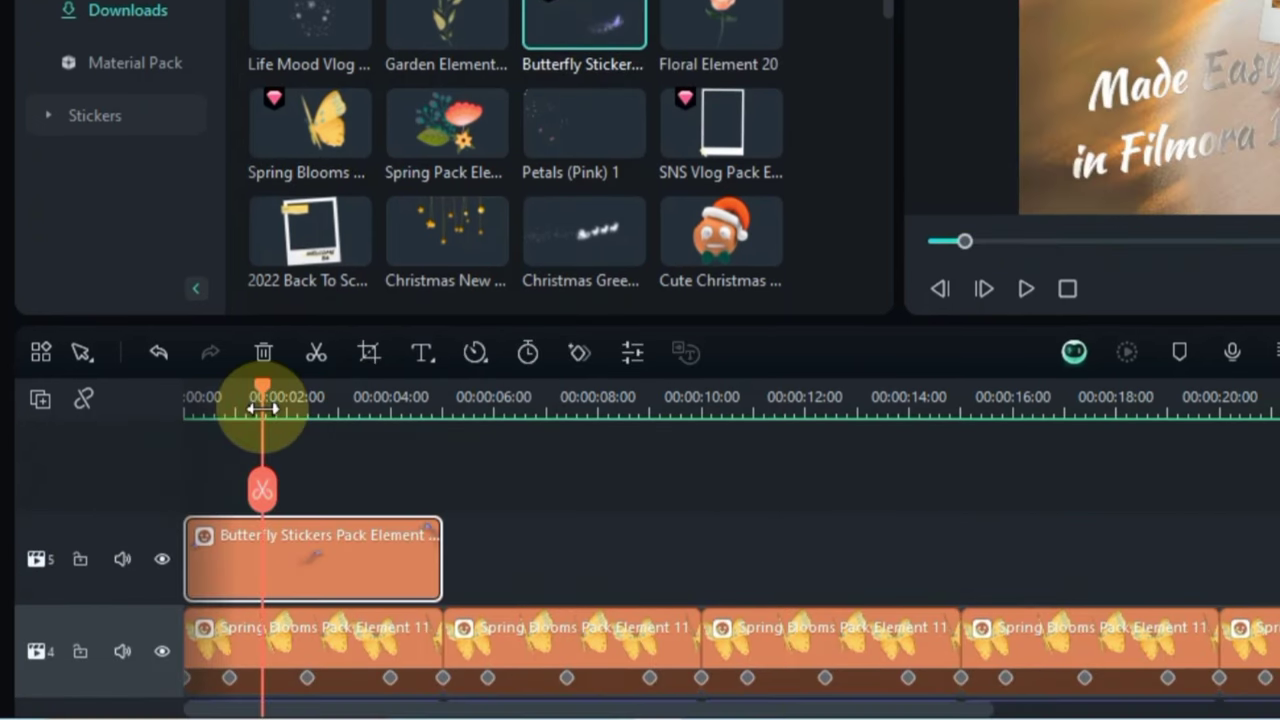
{"action": "left_click_drag", "start_coordinate": [252, 382], "coordinate": [186, 430]}
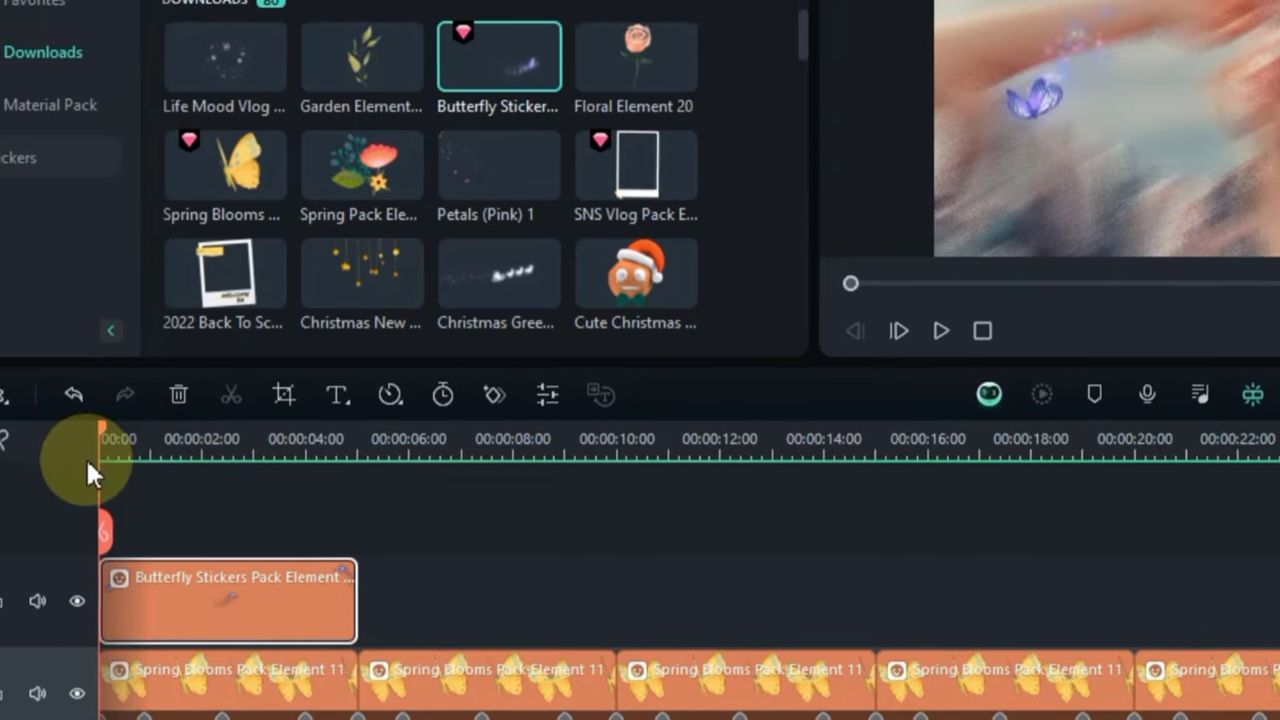
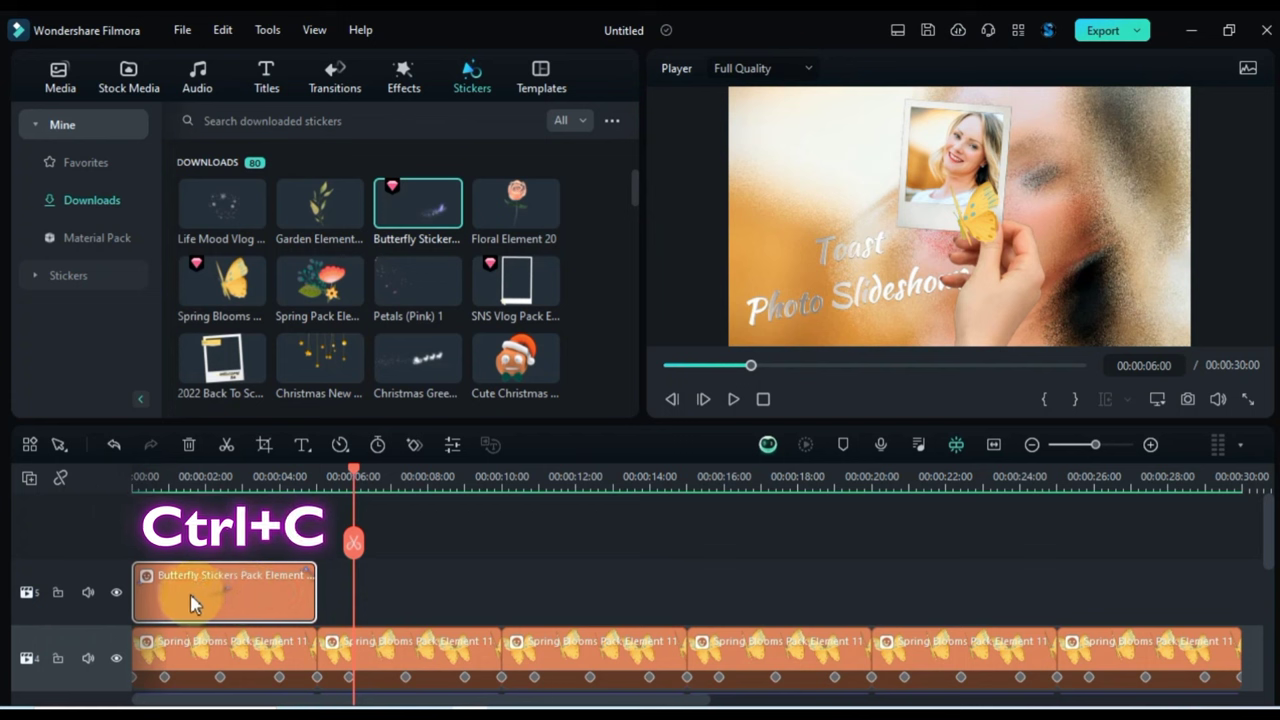
Paste five copies of the Butterfly Stickers Pack Element 07 clip along track 5, up to 30 seconds, and play back the result.
{"action": "left_click", "coordinate": [404, 590]}
{"action": "key", "text": "ctrl+v"}
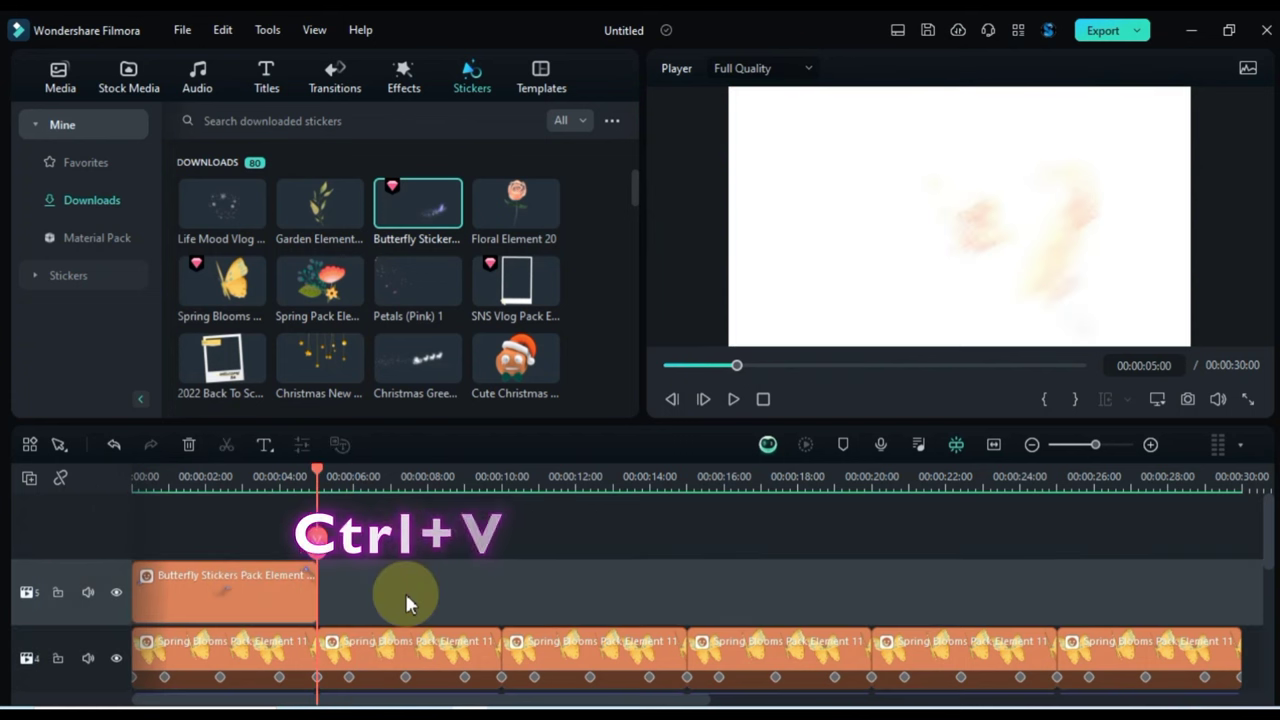
{"action": "key", "text": "ctrl+v"}
{"action": "key", "text": "ctrl+v"}
{"action": "key", "text": "ctrl+v"}
{"action": "key", "text": "ctrl+v"}
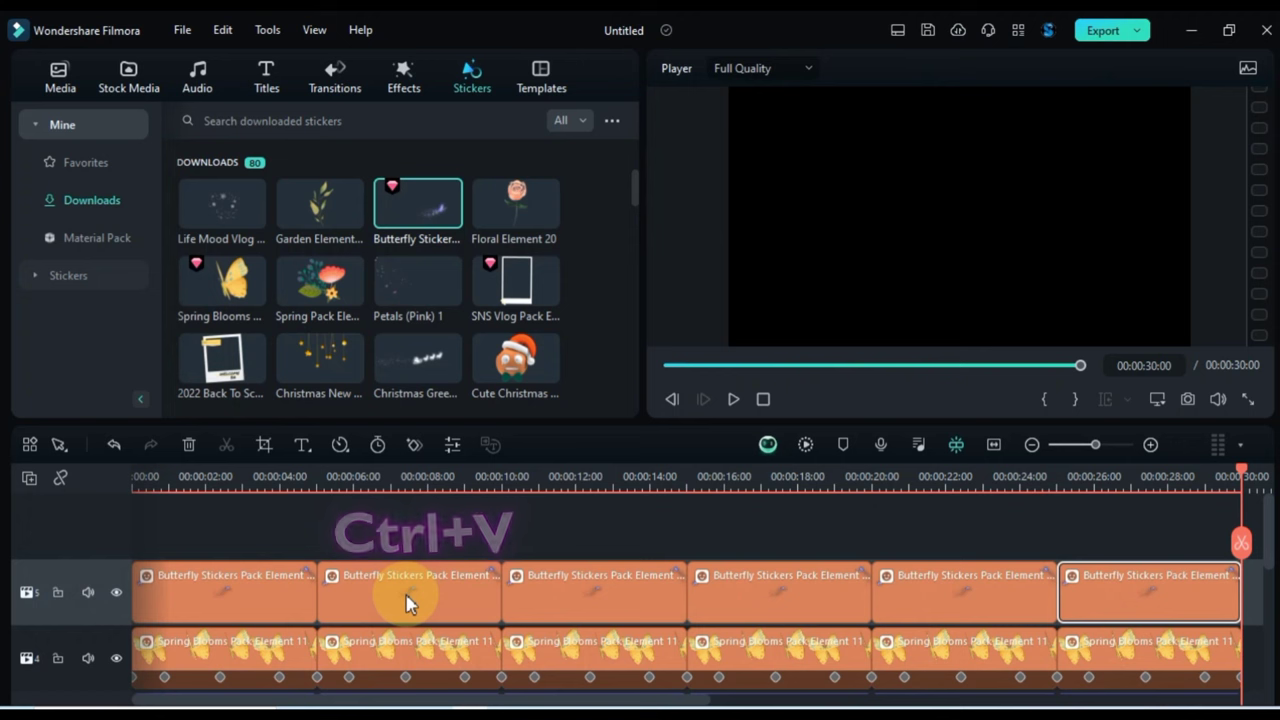
{"action": "left_click", "coordinate": [228, 484]}
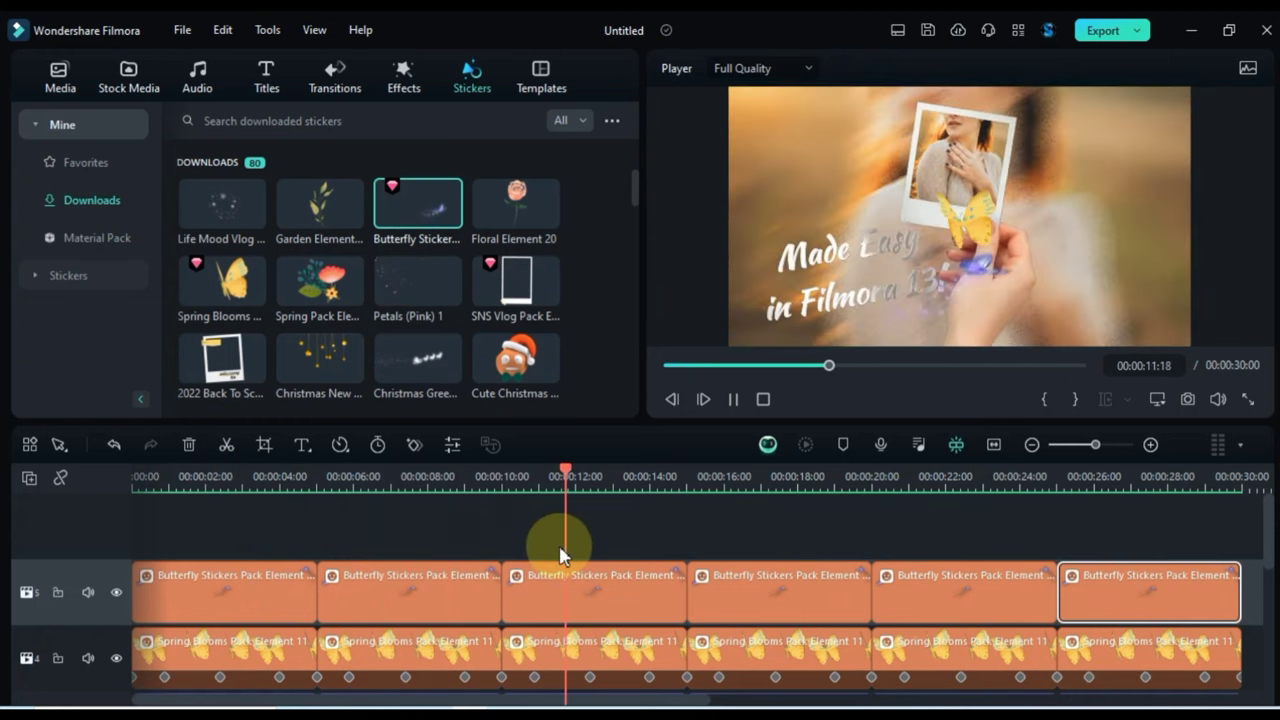
{"action": "key", "text": "space"}
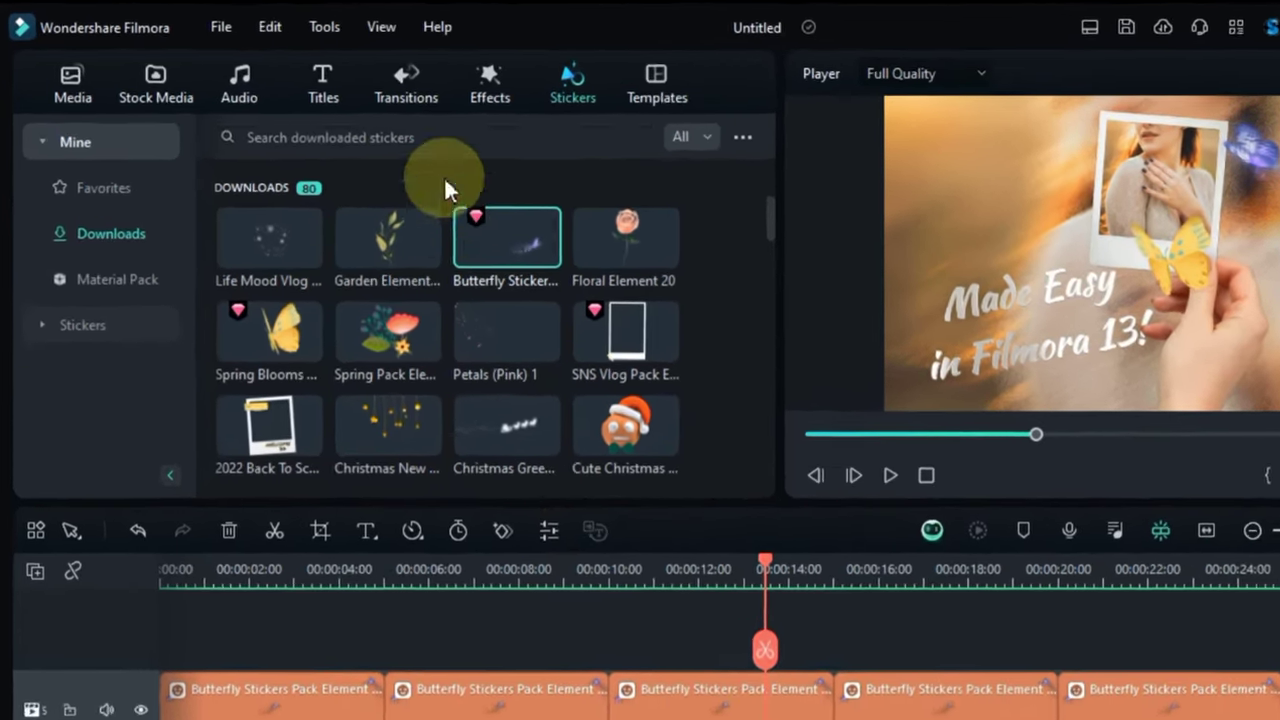
Search the downloaded stickers for "Life Mood vlog Element 34".
{"action": "left_click", "coordinate": [368, 128]}
{"action": "type", "text": "Life M"}
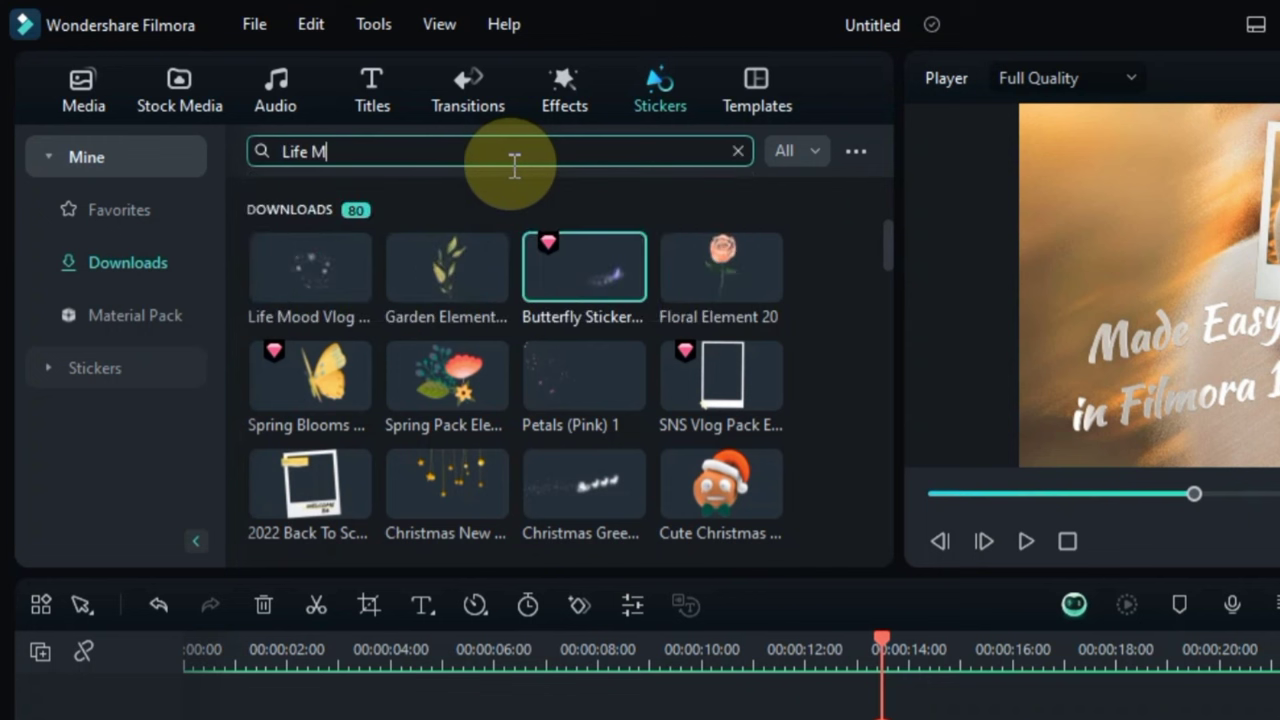
{"action": "type", "text": "ood vlog Element 34"}
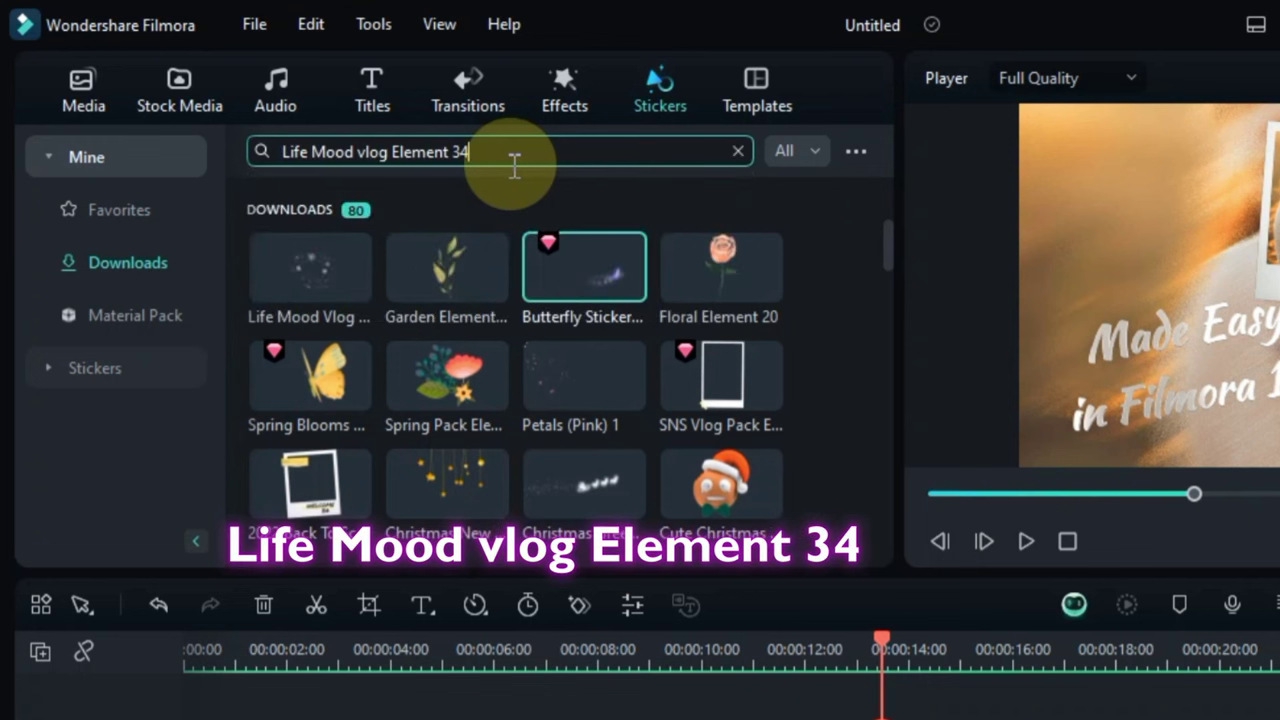
{"action": "key", "text": "Return"}
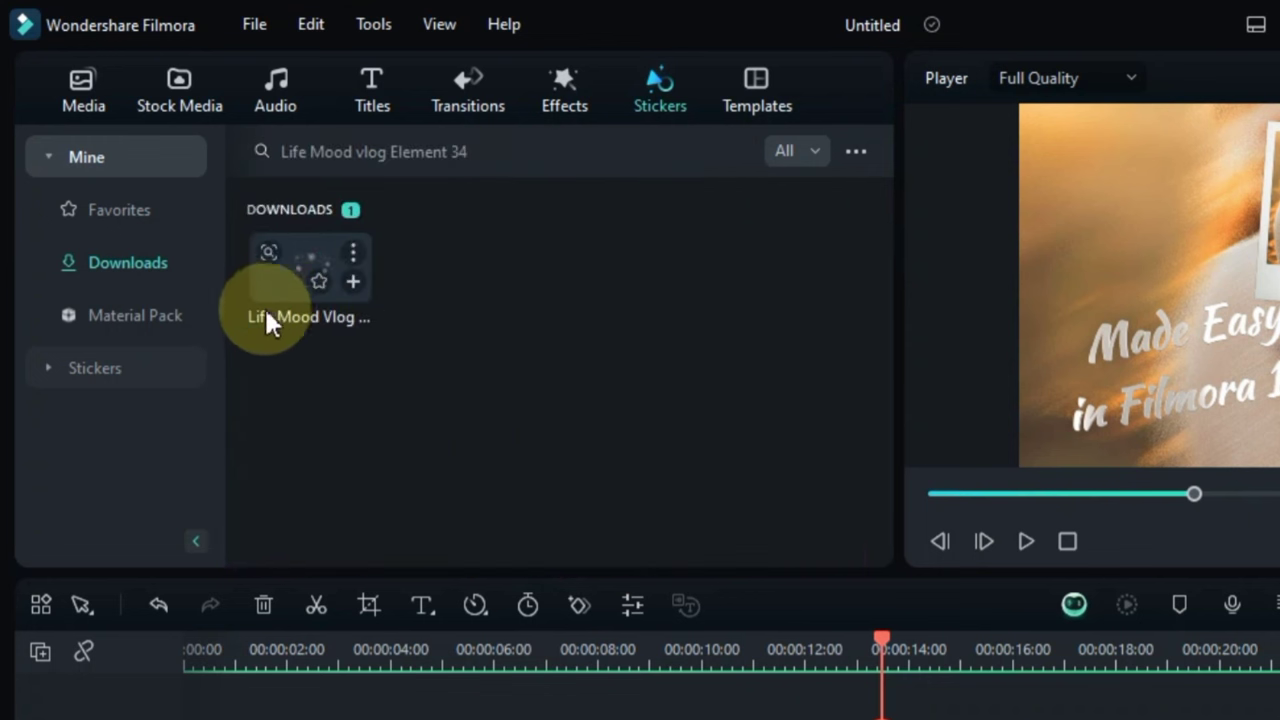
Add the Life Mood Vlog Element 34 sticker at the start of track 6 and play it back.
{"action": "left_click", "coordinate": [284, 288]}
{"action": "left_click_drag", "start_coordinate": [287, 288], "coordinate": [181, 719]}
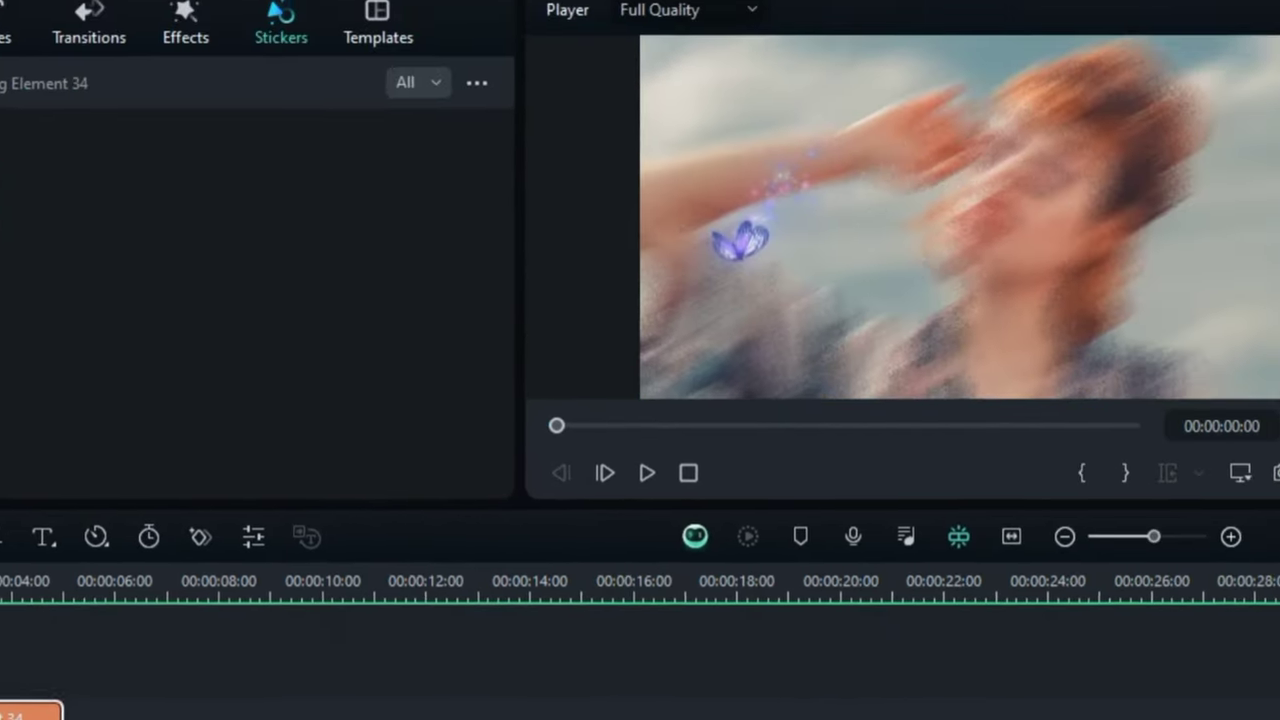
{"action": "key", "text": "space"}
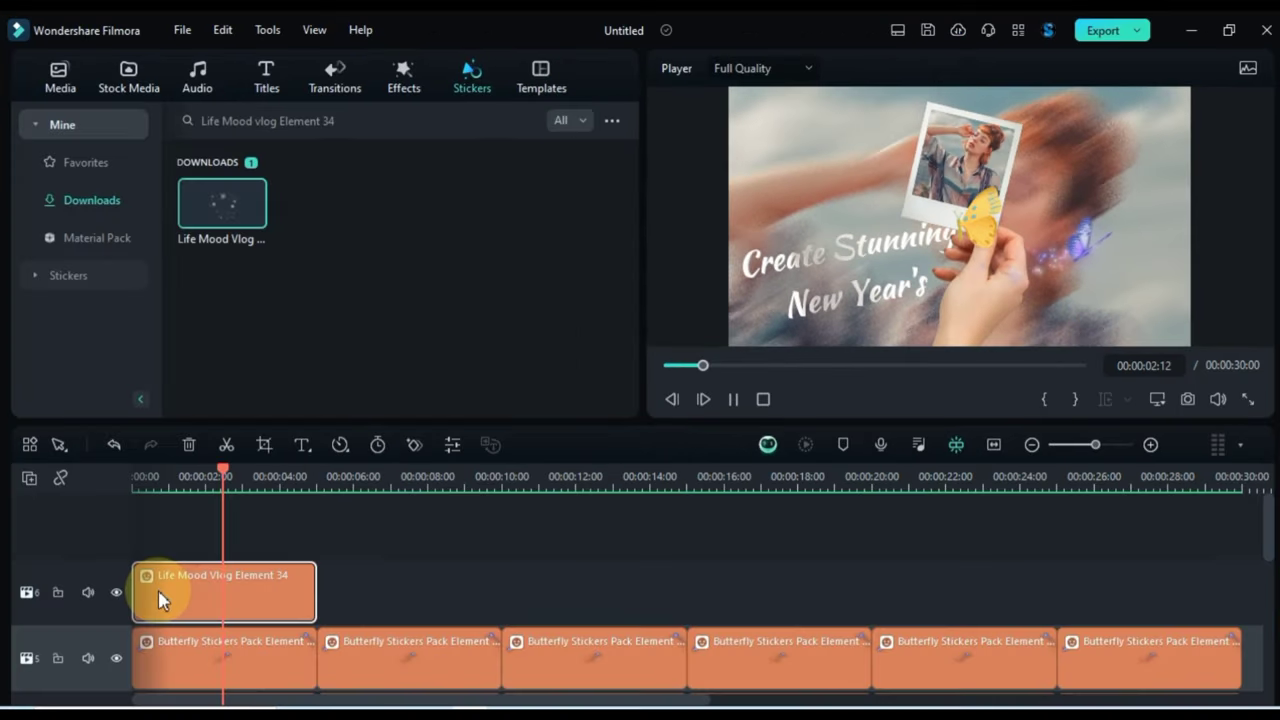
Paste five copies of the Life Mood Vlog Element 34 clip along track 6, up to 30 seconds, and play back from the start.
{"action": "left_click", "coordinate": [193, 600]}
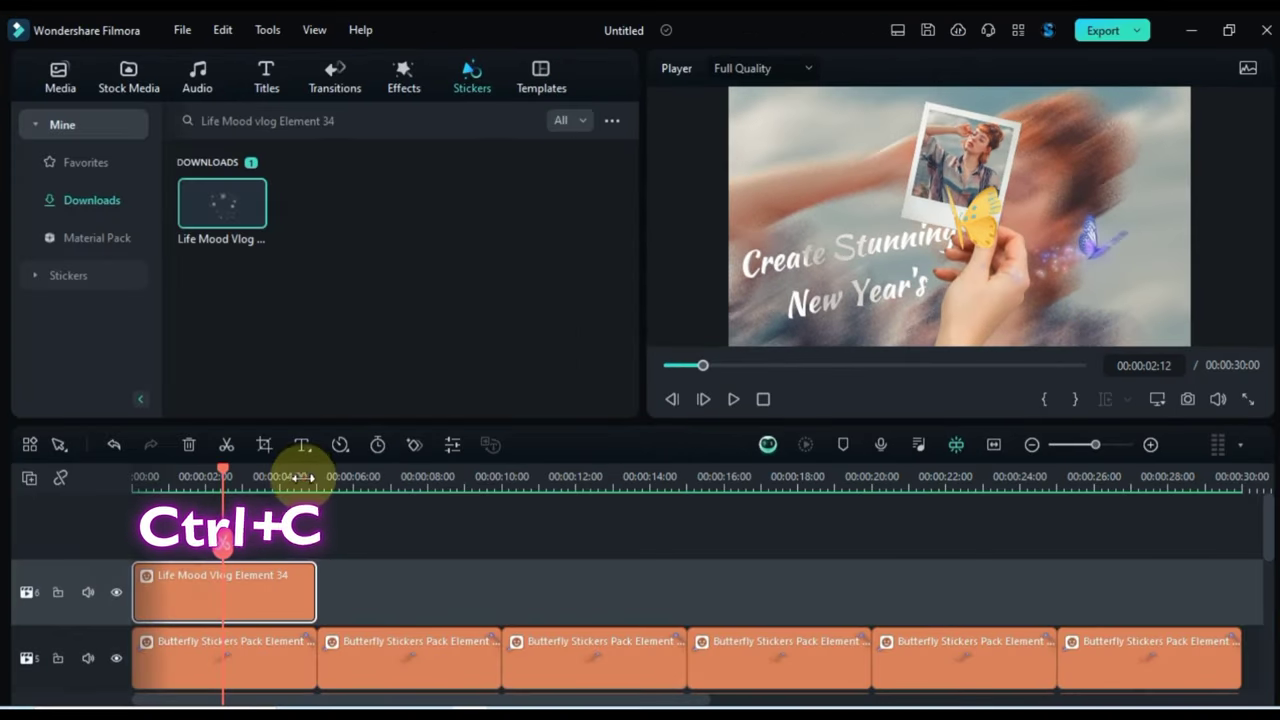
{"action": "key", "text": "ctrl+v"}
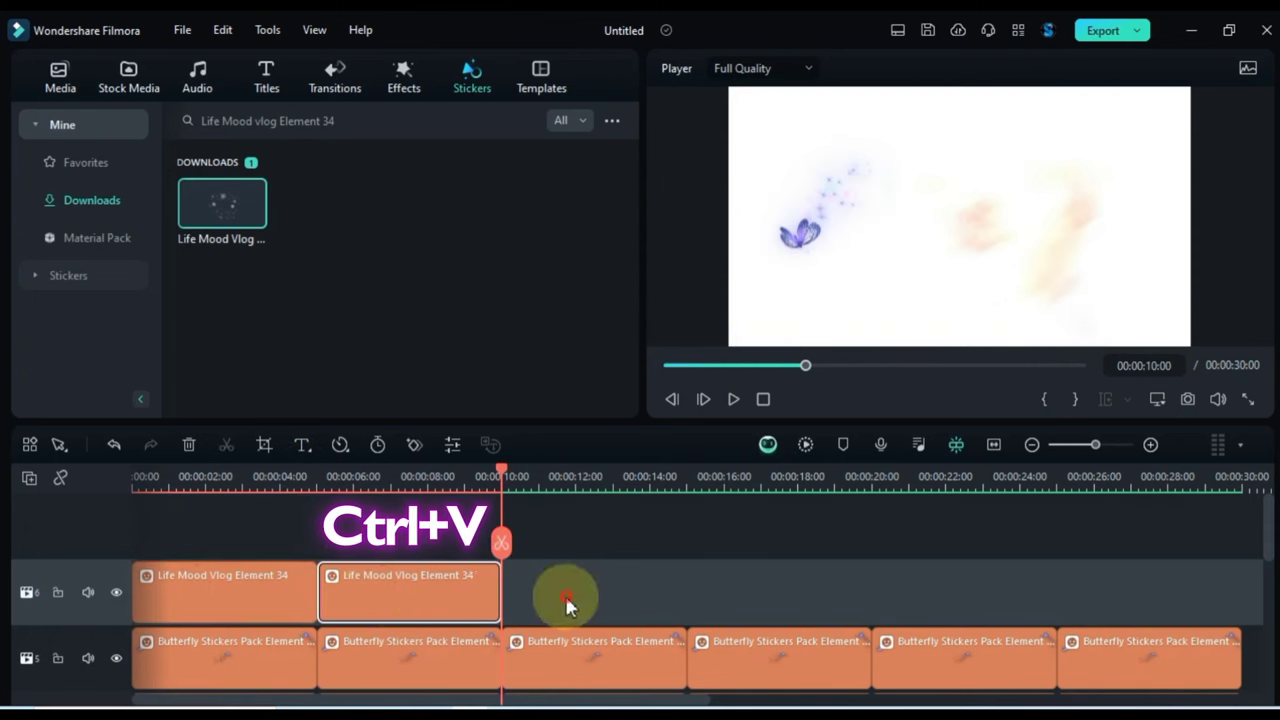
{"action": "key", "text": "ctrl+v"}
{"action": "key", "text": "ctrl+v"}
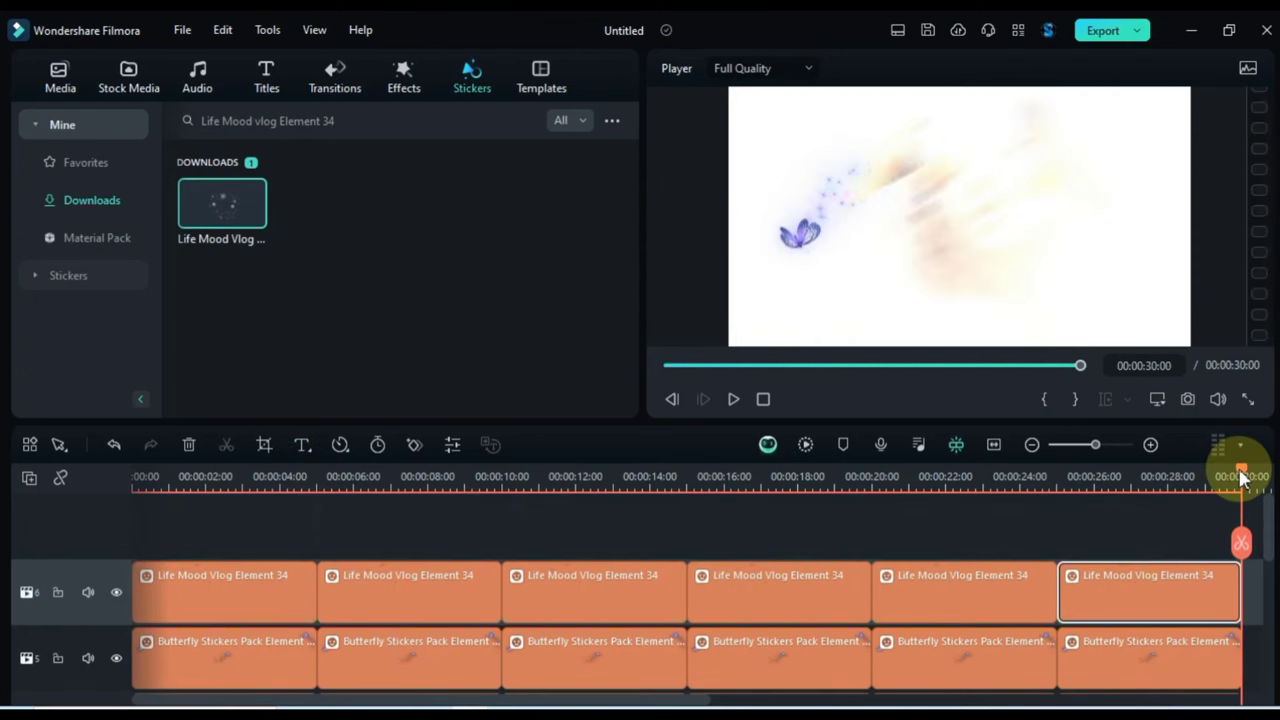
{"action": "left_click_drag", "start_coordinate": [1240, 478], "coordinate": [126, 534]}
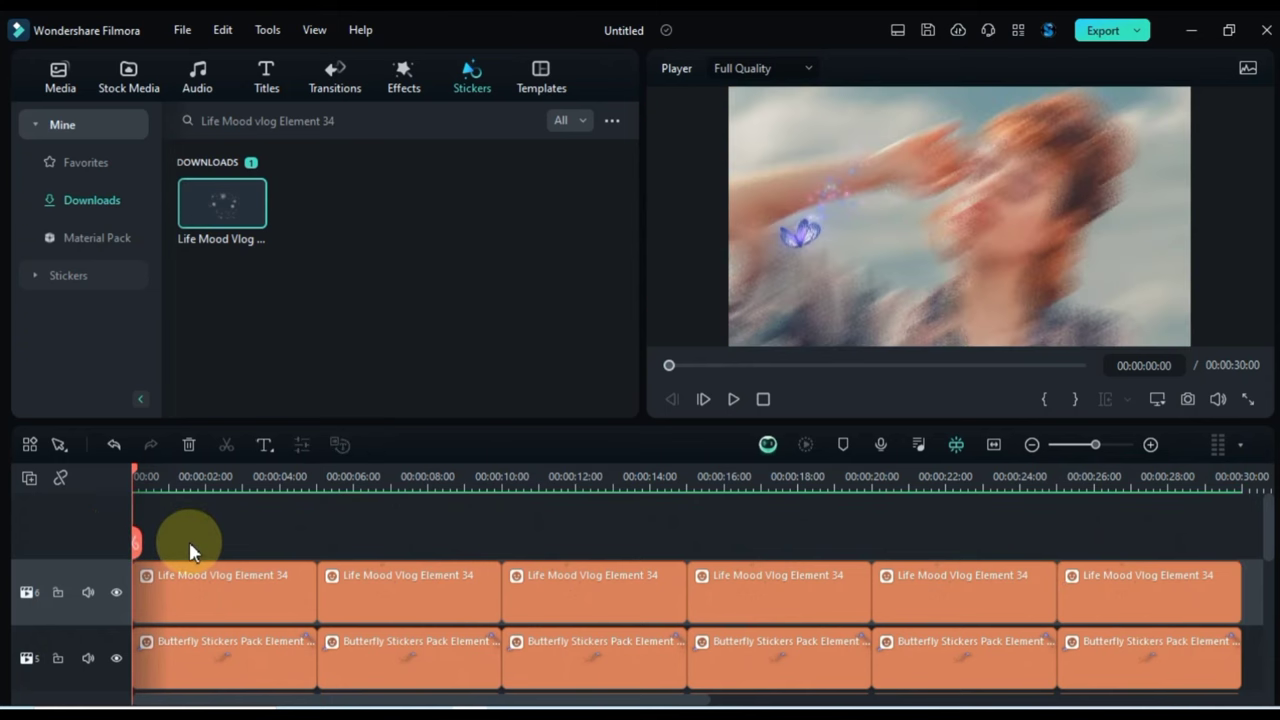
{"action": "key", "text": "space"}
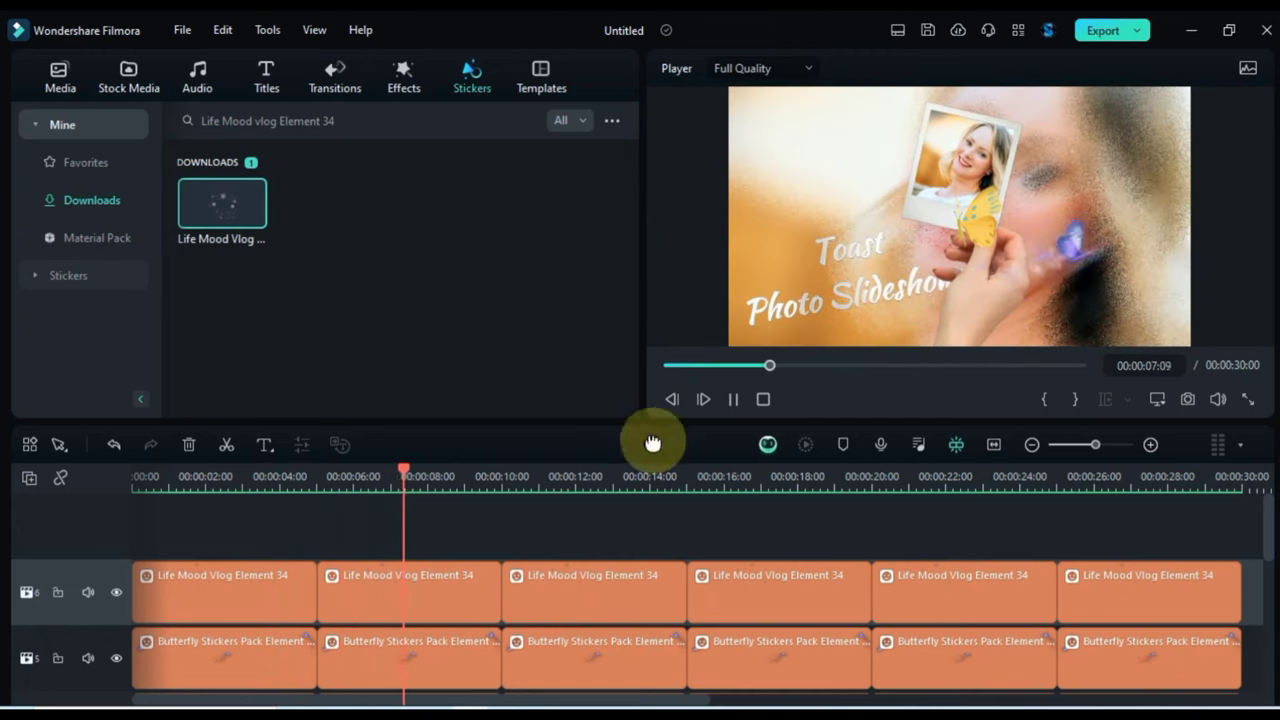
{"action": "left_click", "coordinate": [479, 537]}
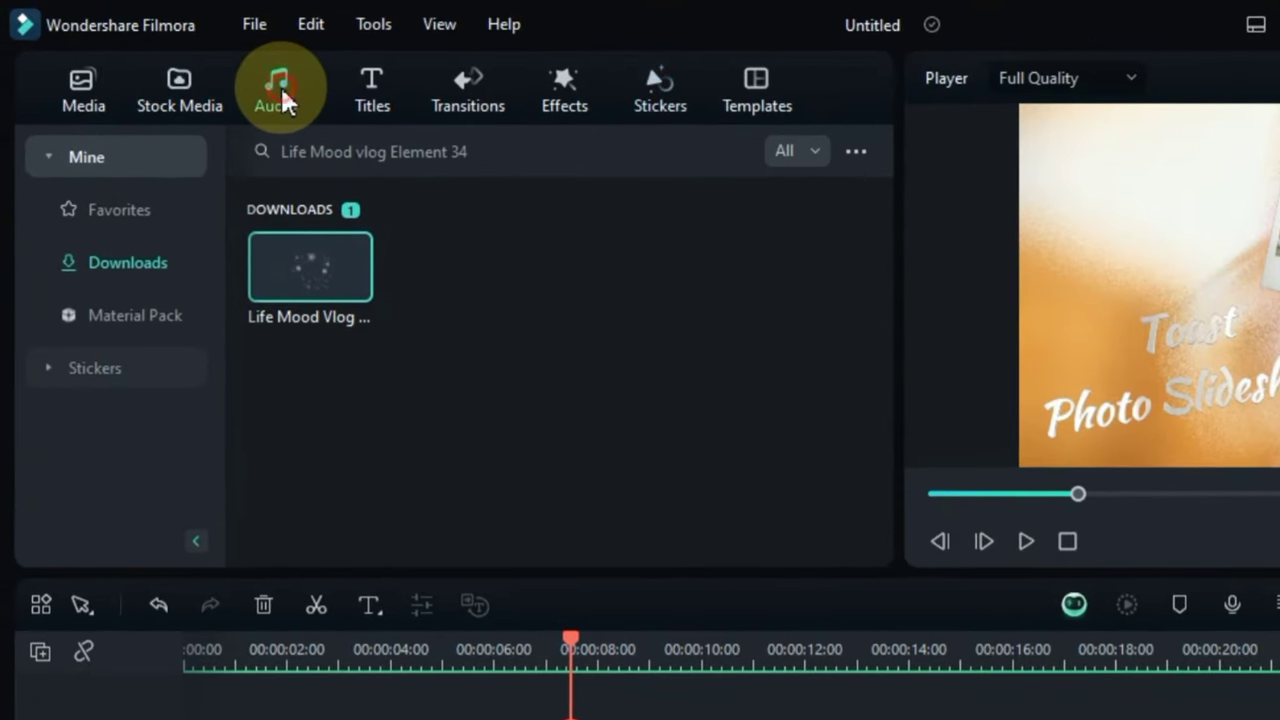
Show the downloaded music in the audio library and preview the Blessing Of New Year track.
{"action": "left_click", "coordinate": [268, 90]}
{"action": "left_click", "coordinate": [141, 172]}
{"action": "left_click", "coordinate": [104, 272]}
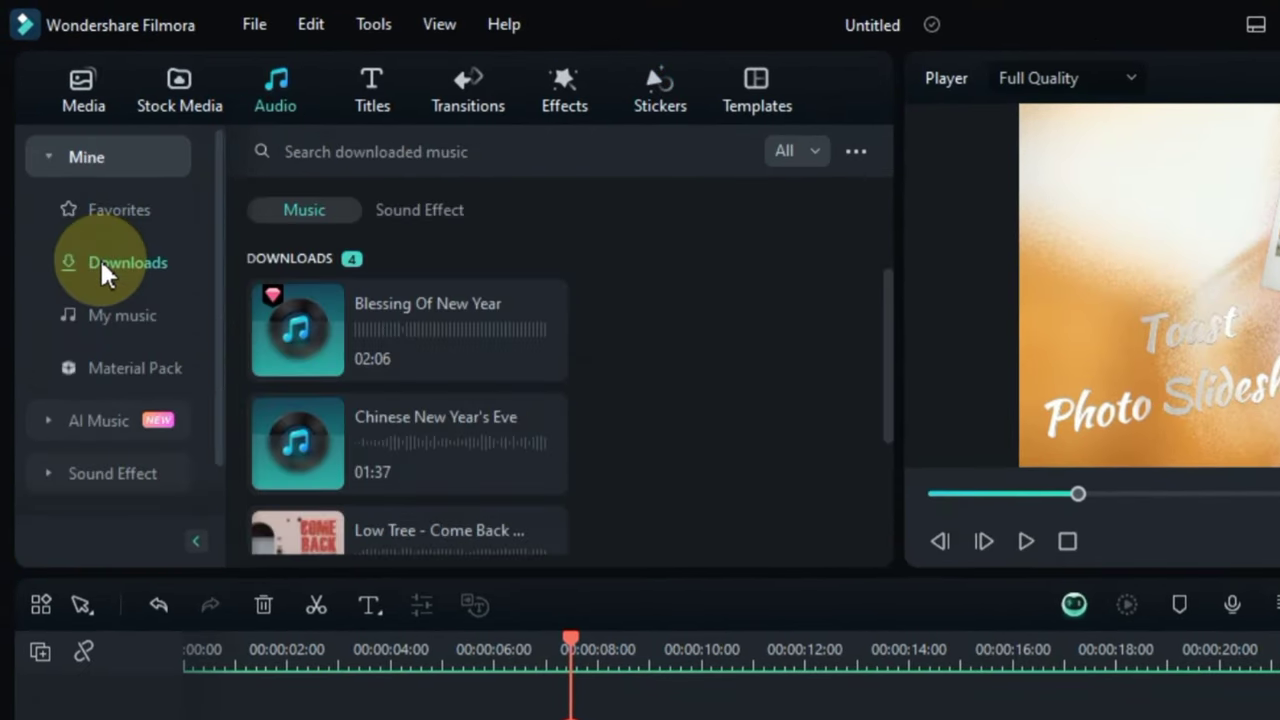
{"action": "mouse_move", "coordinate": [405, 350]}
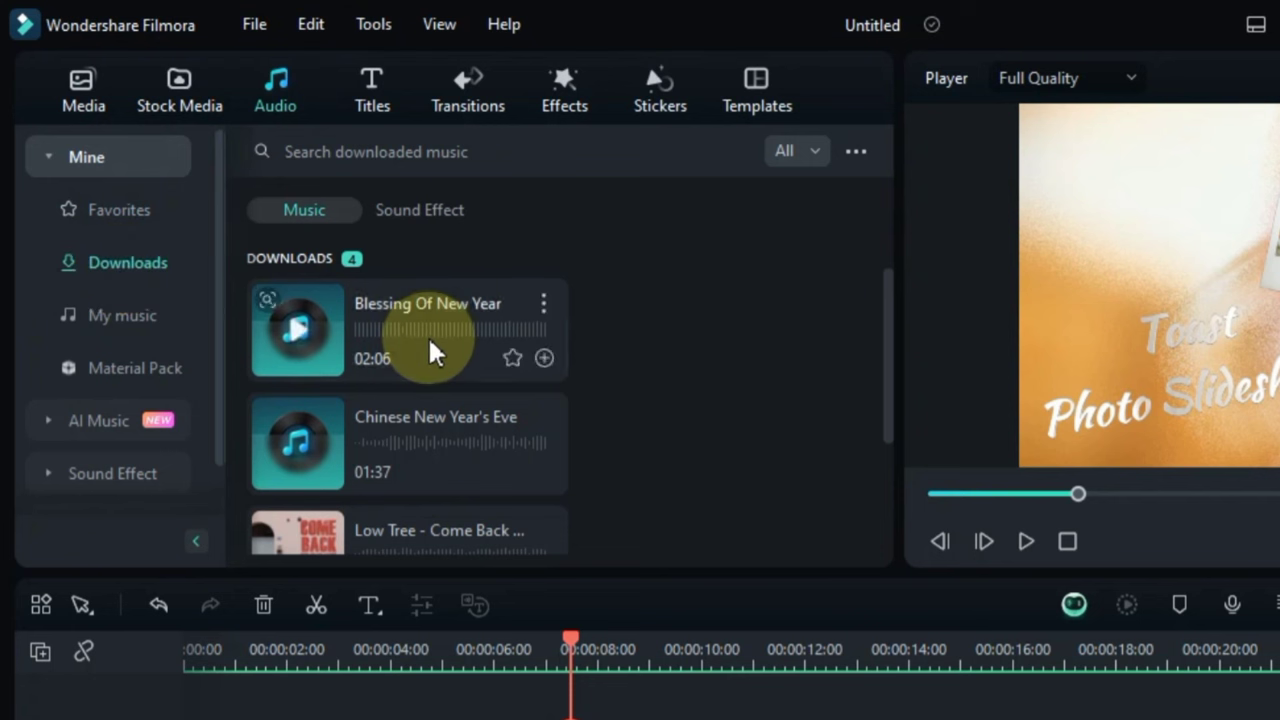
{"action": "left_click", "coordinate": [297, 335]}
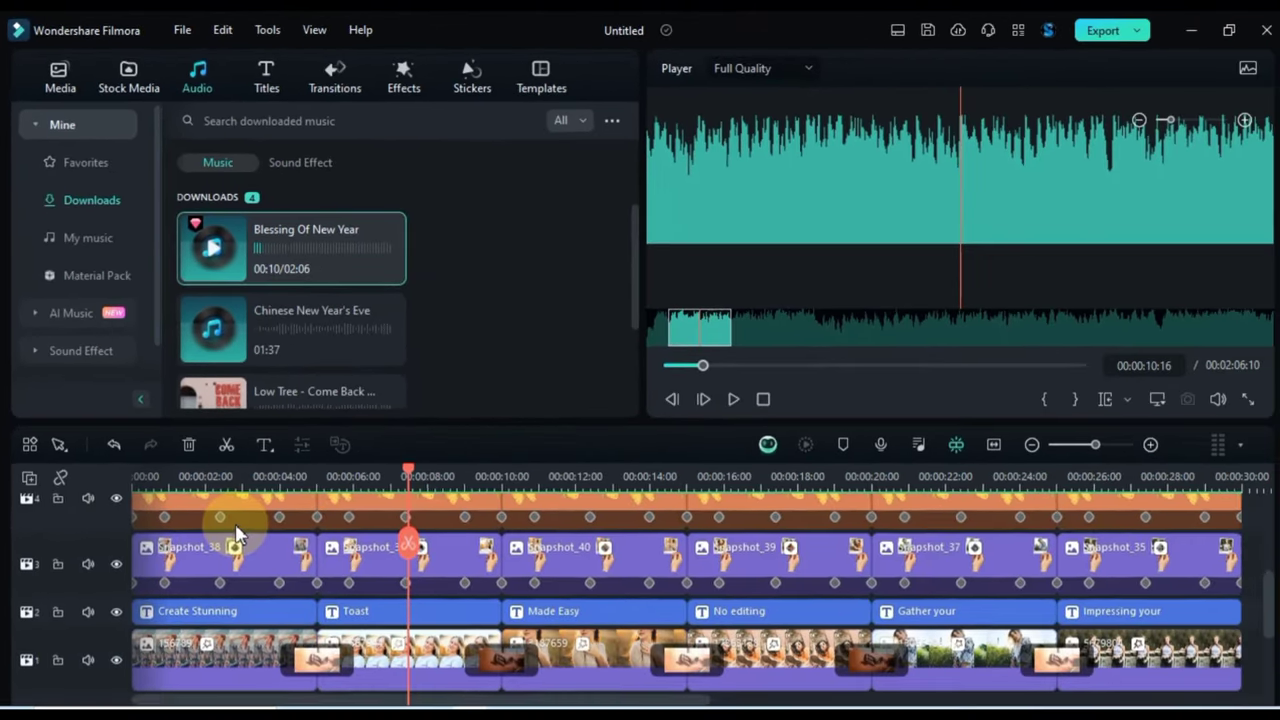
Return the playhead to the start and add the Blessing Of New Year music to the beginning of audio track 1.
{"action": "scroll", "coordinate": [237, 620], "scroll_direction": "down", "scroll_amount": 5}
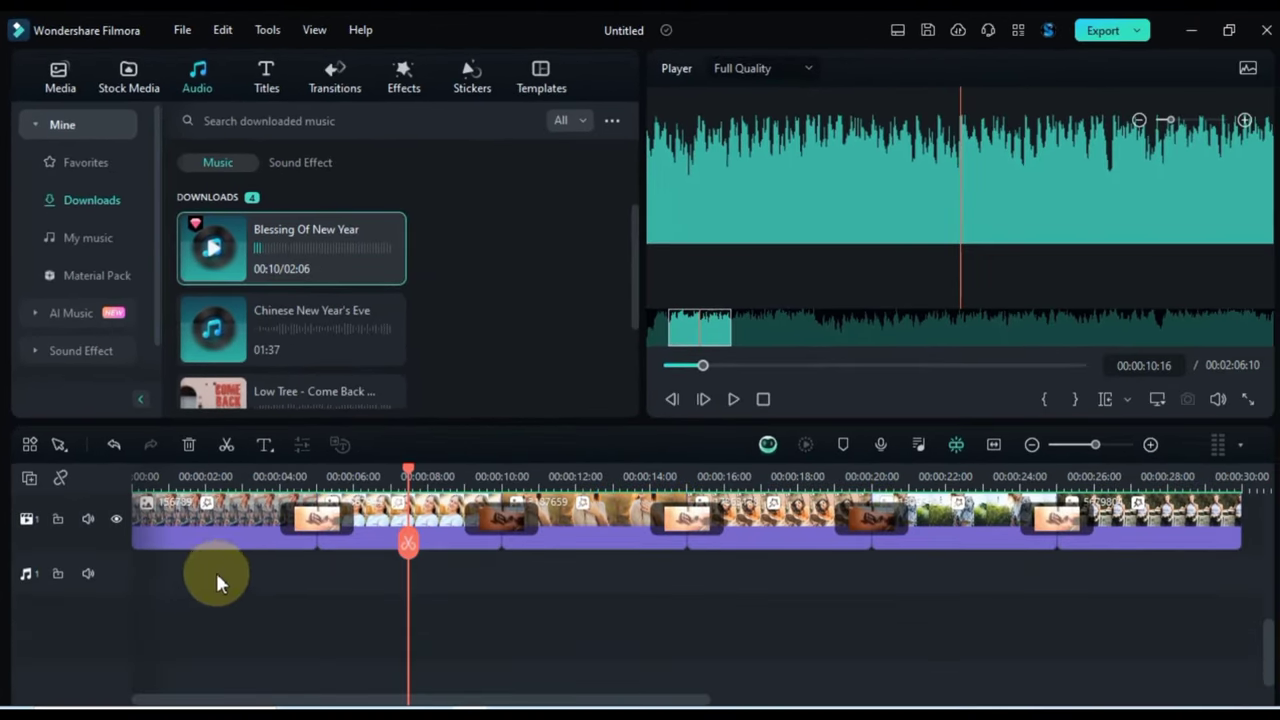
{"action": "left_click", "coordinate": [229, 623]}
{"action": "key", "text": "Home"}
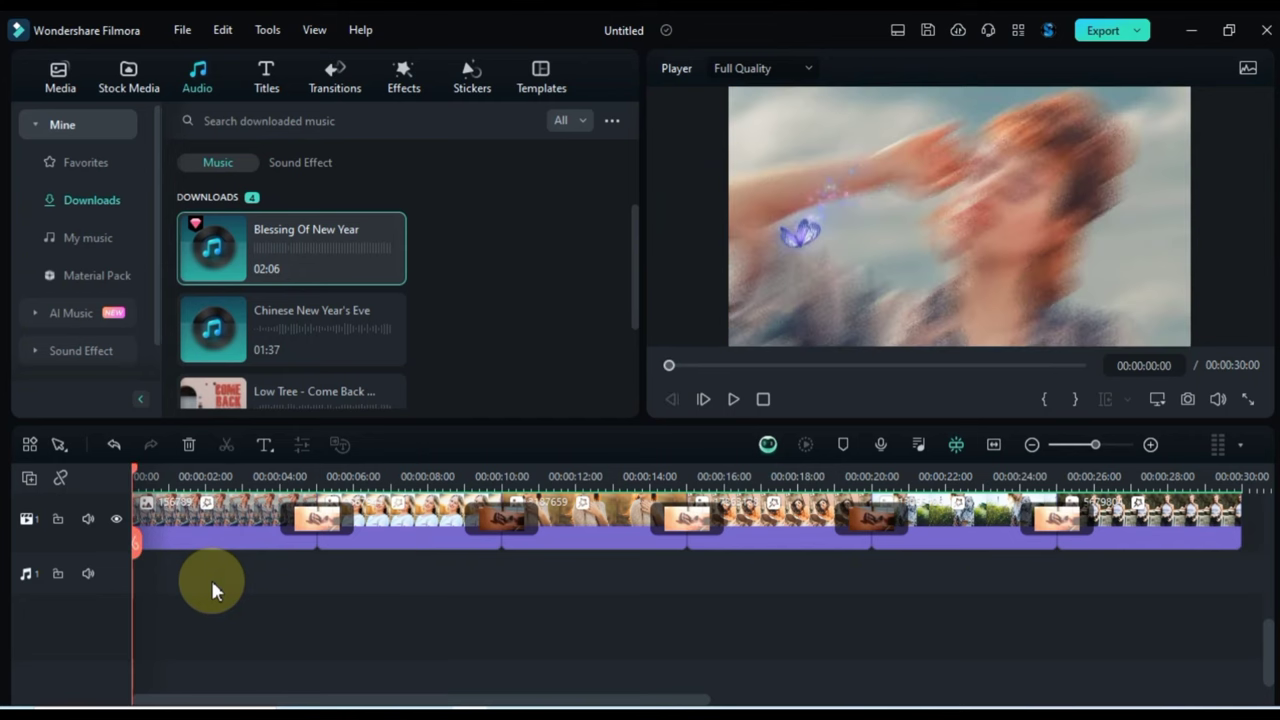
{"action": "mouse_move", "coordinate": [279, 270]}
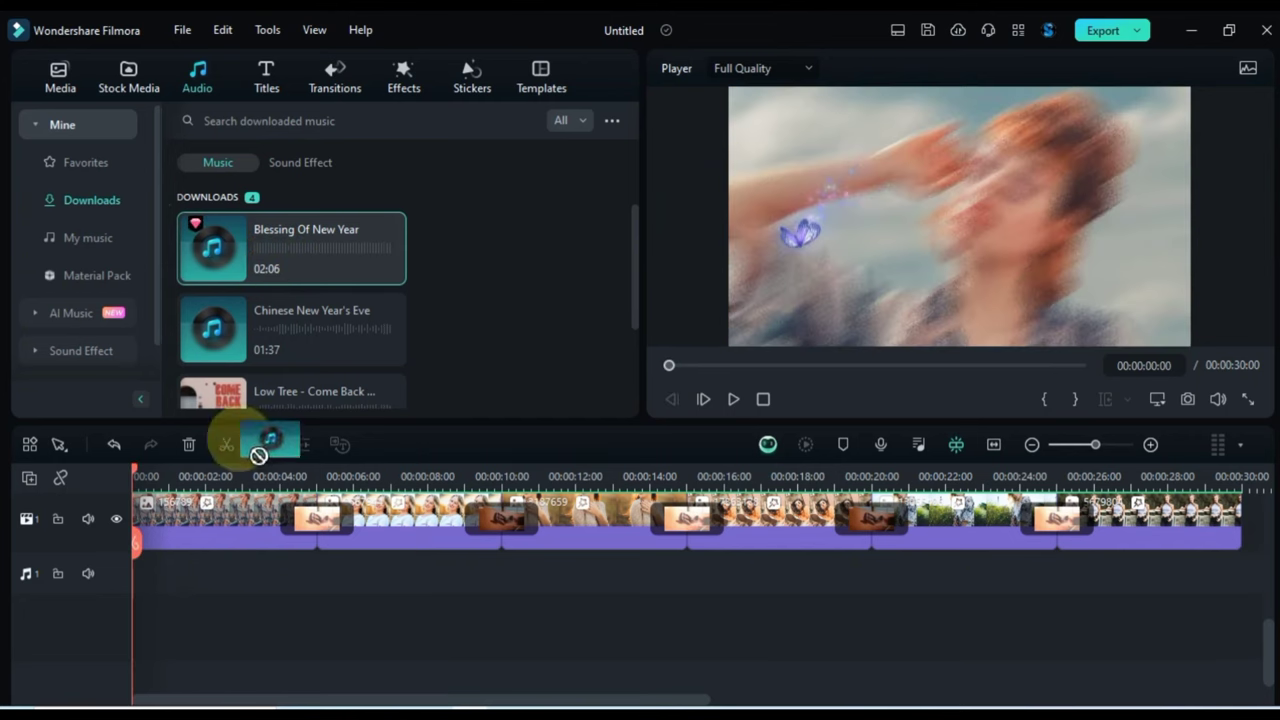
{"action": "left_click_drag", "start_coordinate": [258, 456], "coordinate": [127, 568]}
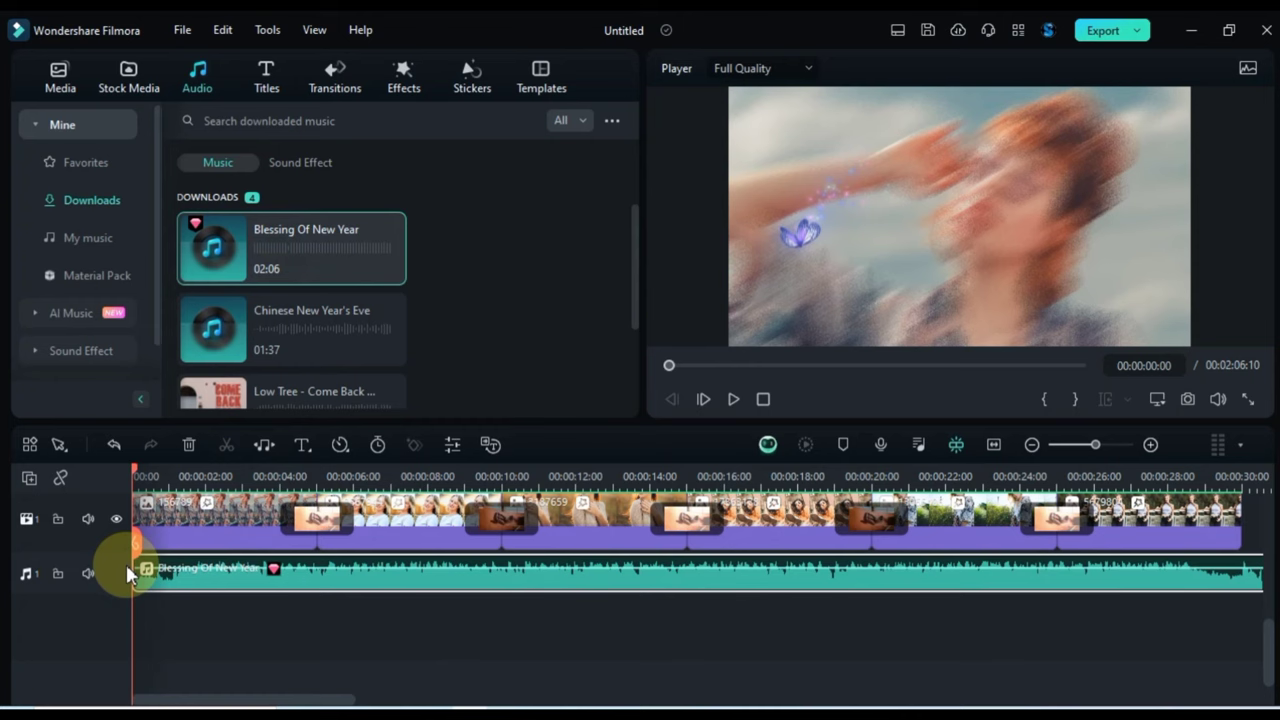
Split the Blessing Of New Year clip at the 30-second end of the video and delete the excess music.
{"action": "left_click_drag", "start_coordinate": [243, 697], "coordinate": [420, 697]}
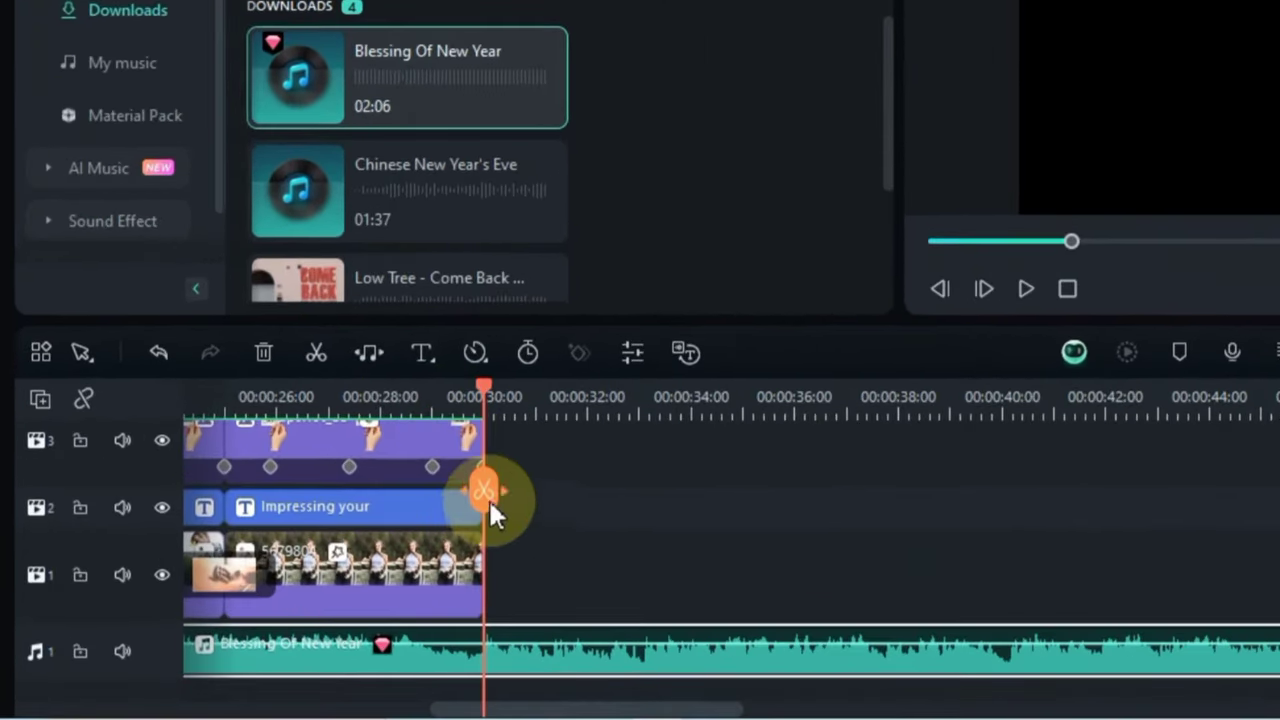
{"action": "left_click", "coordinate": [484, 492]}
{"action": "left_click", "coordinate": [557, 655]}
{"action": "key", "text": "Delete"}
Add a short fade-out and fade-in to the Blessing Of New Year clip and play back the video from the start.
{"action": "left_click_drag", "start_coordinate": [482, 632], "coordinate": [476, 627]}
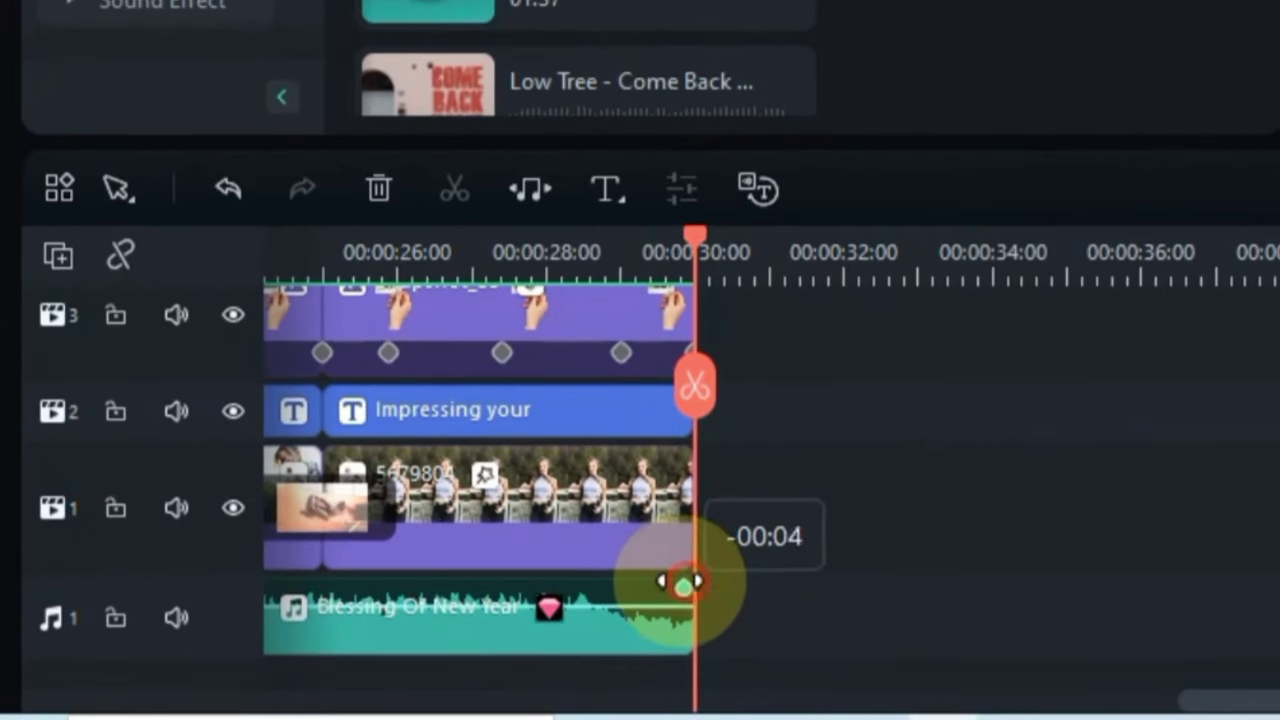
{"action": "scroll", "coordinate": [695, 386], "scroll_direction": "left", "scroll_amount": 10}
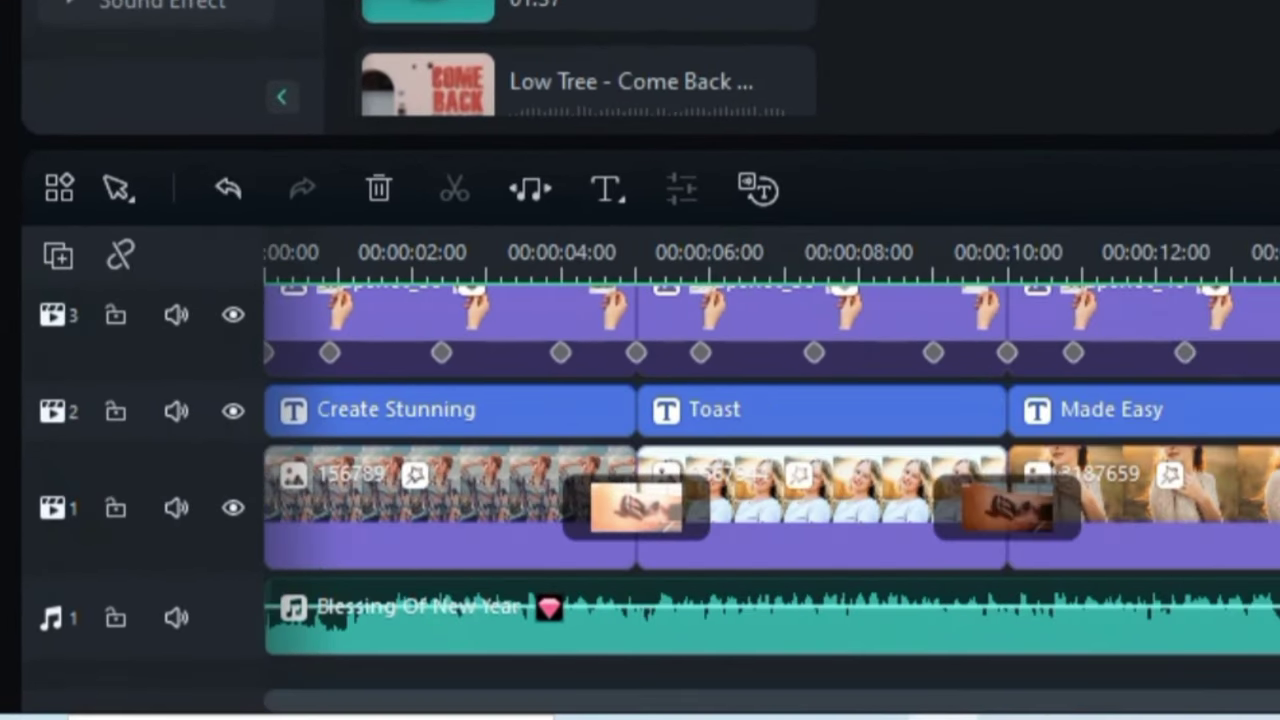
{"action": "left_click_drag", "start_coordinate": [270, 589], "coordinate": [285, 596]}
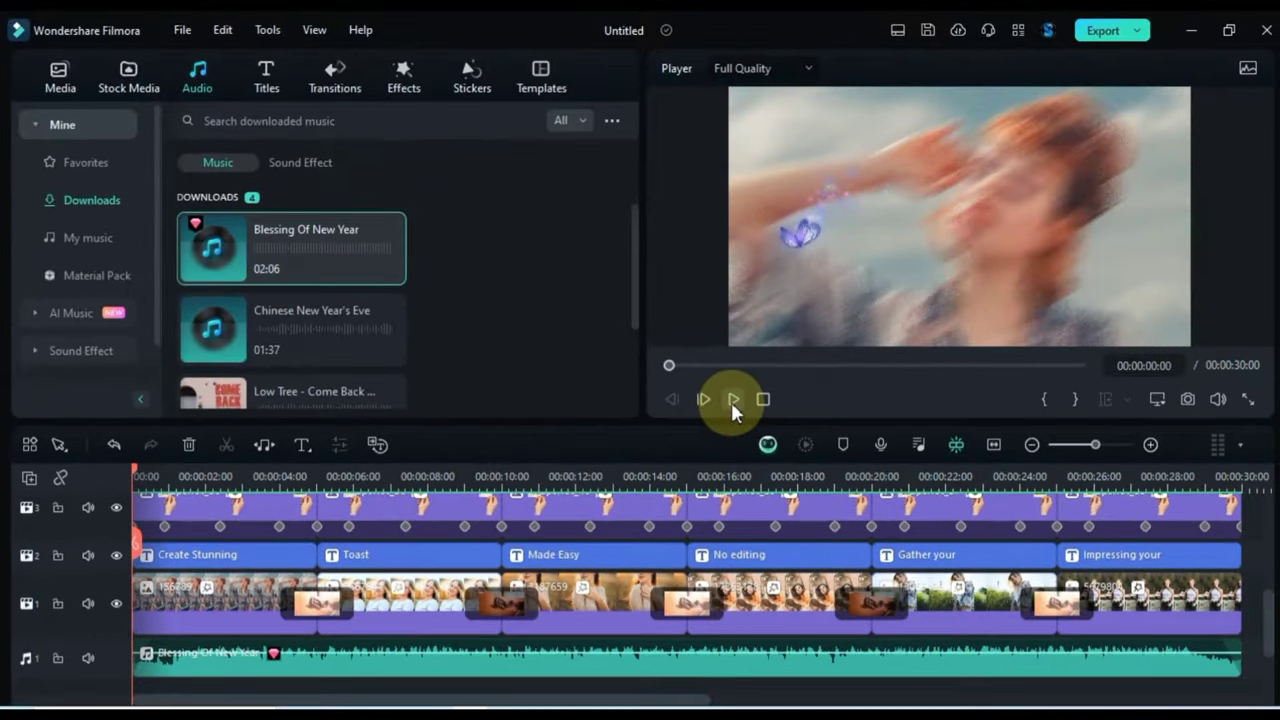
{"action": "left_click", "coordinate": [733, 399]}
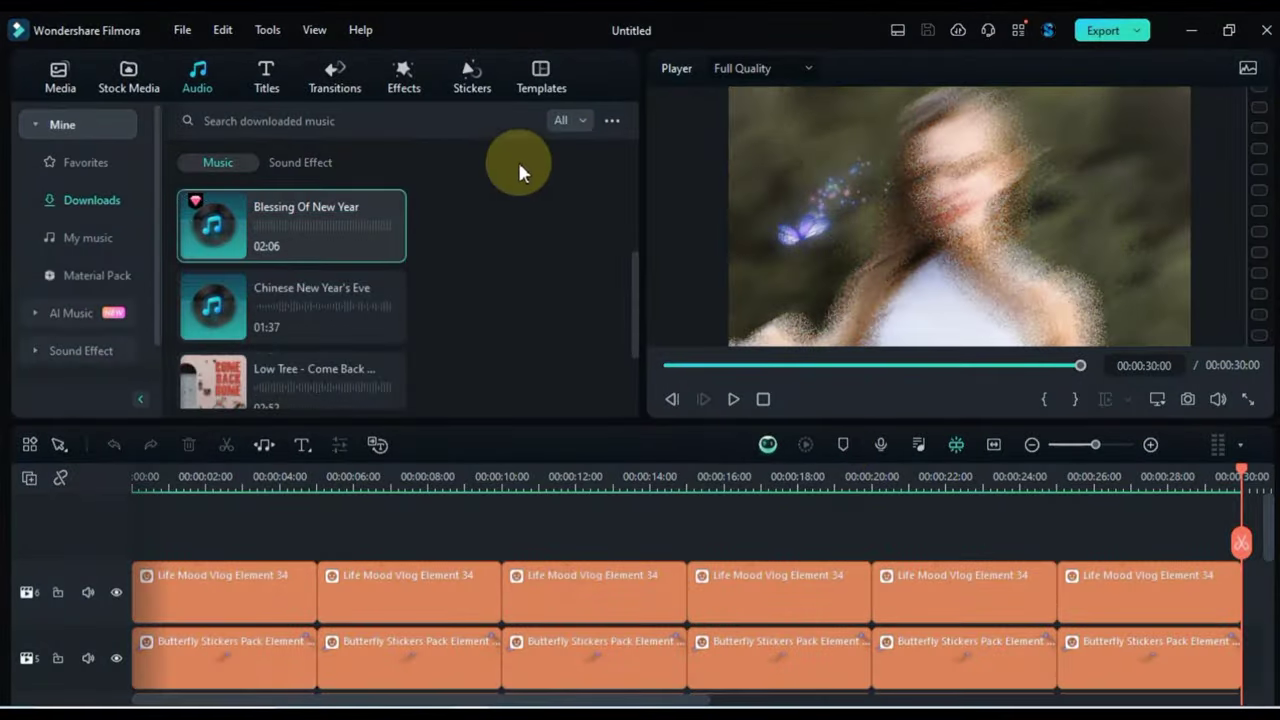
Search the templates for "New year" and browse the results.
{"action": "left_click", "coordinate": [545, 78]}
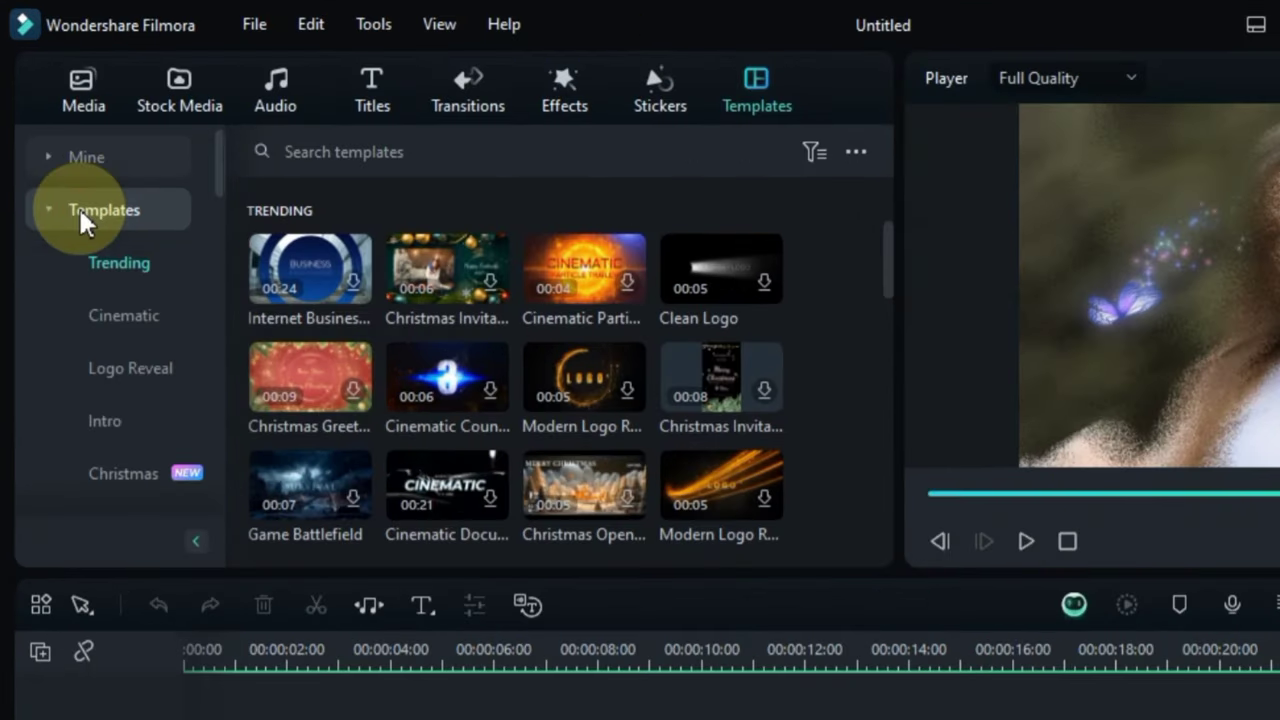
{"action": "scroll", "coordinate": [140, 316], "scroll_direction": "down", "scroll_amount": 2}
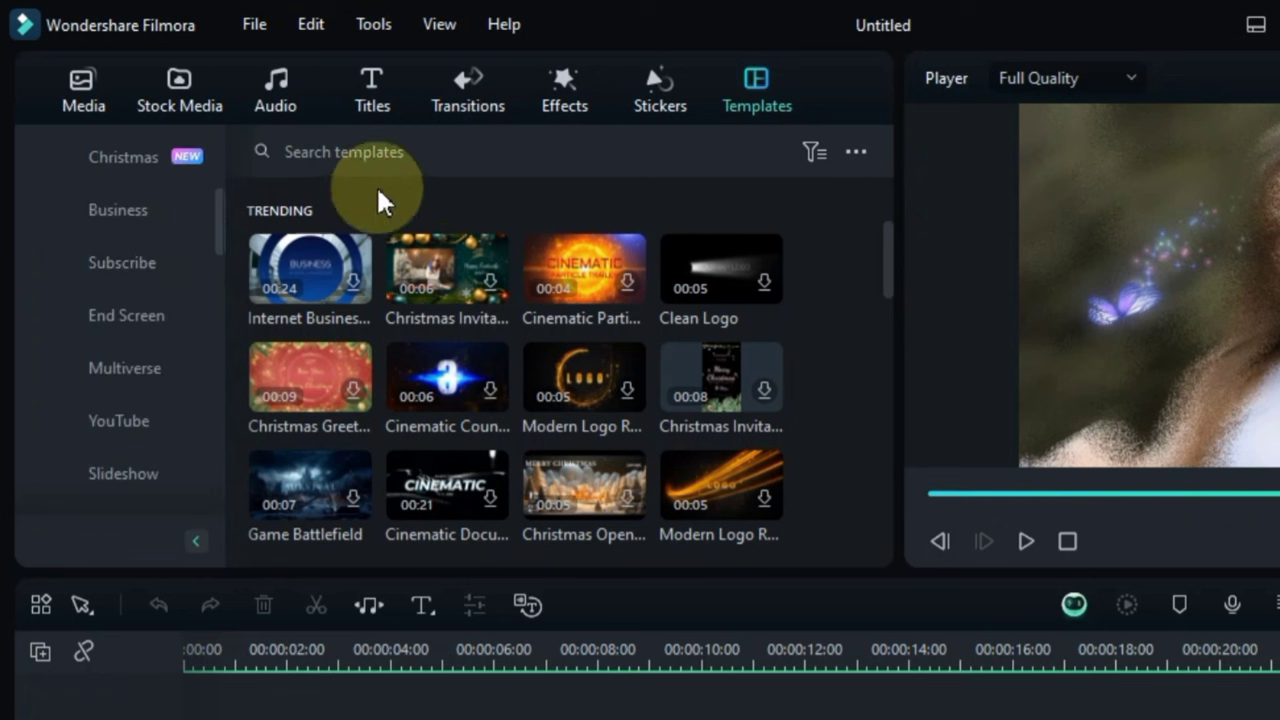
{"action": "left_click", "coordinate": [500, 151]}
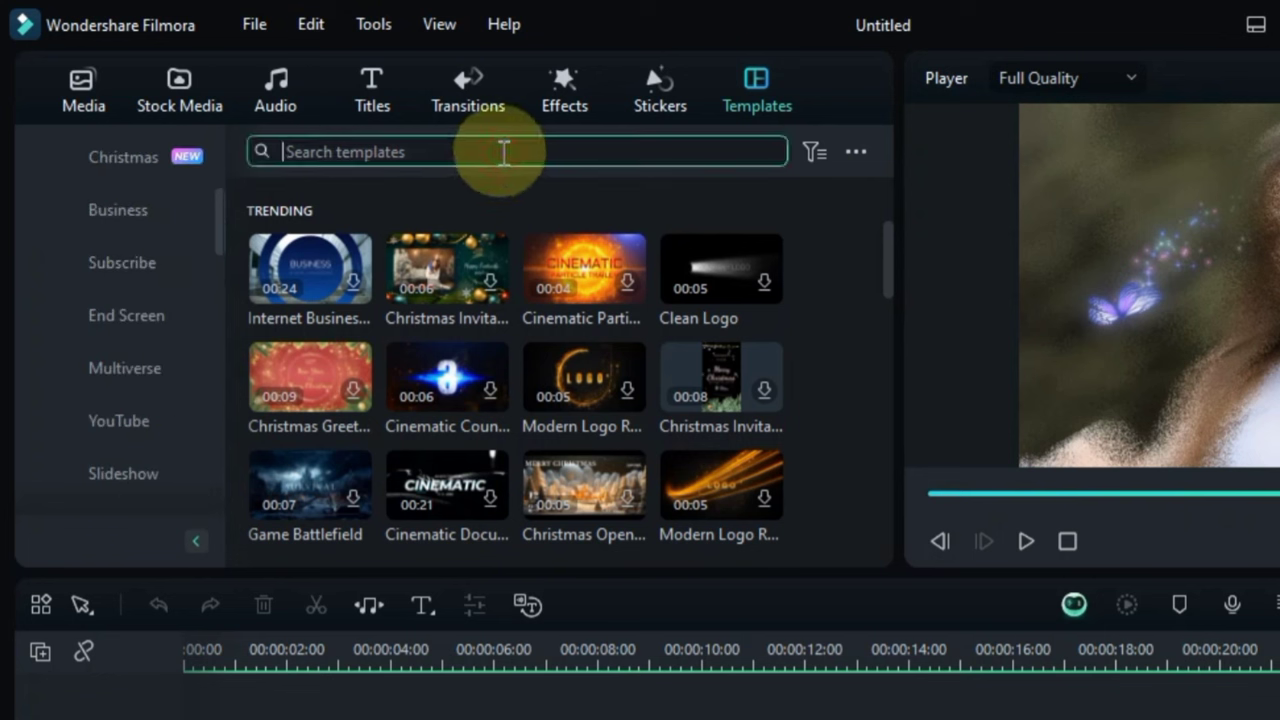
{"action": "type", "text": "New year"}
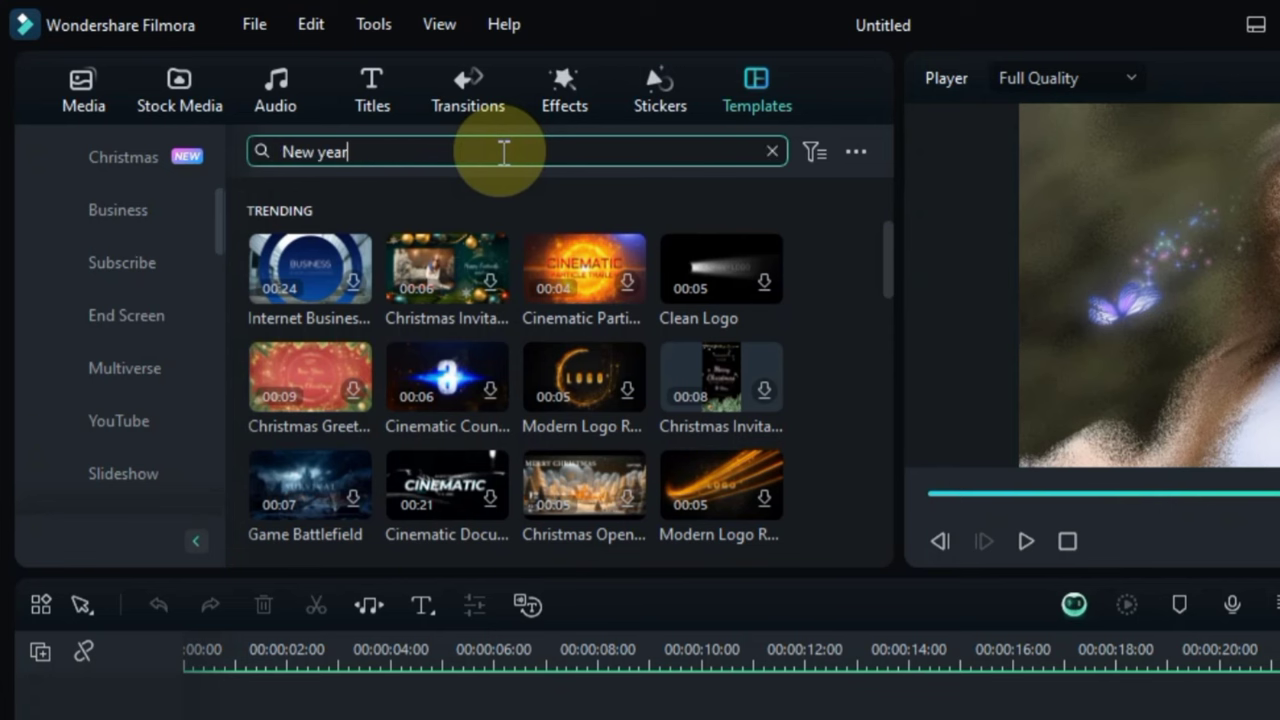
{"action": "key", "text": "Return"}
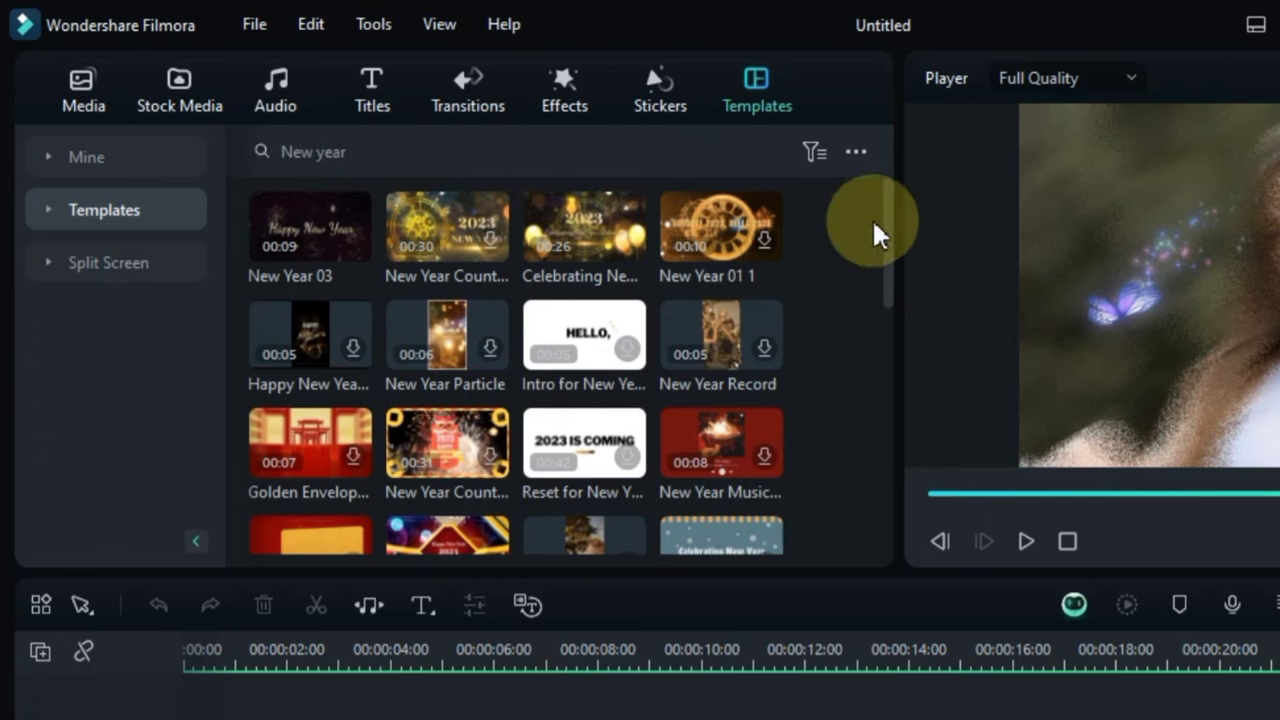
{"action": "left_click_drag", "start_coordinate": [886, 229], "coordinate": [885, 400]}
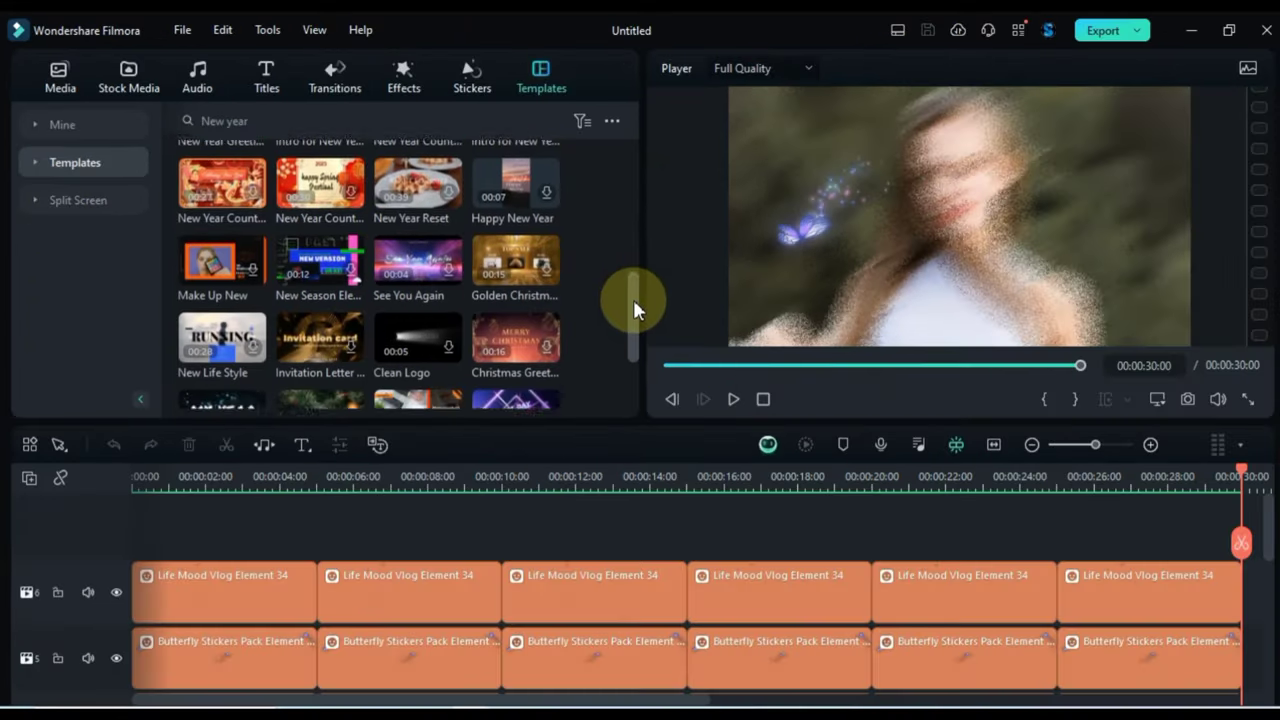
{"action": "left_click_drag", "start_coordinate": [633, 299], "coordinate": [621, 150]}
Preview the New Year 03 template and add the Celebrating New Year Slideshow 01 template to the timeline at 30 seconds.
{"action": "right_click", "coordinate": [285, 258]}
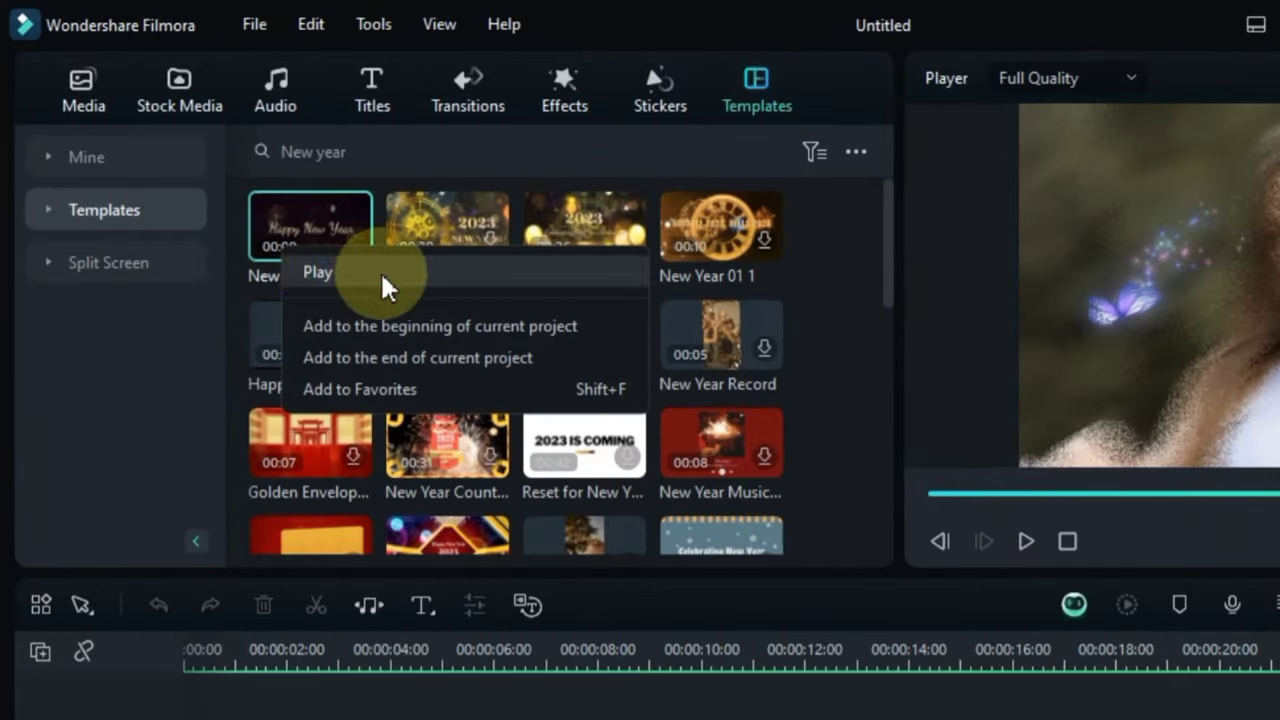
{"action": "left_click", "coordinate": [381, 275]}
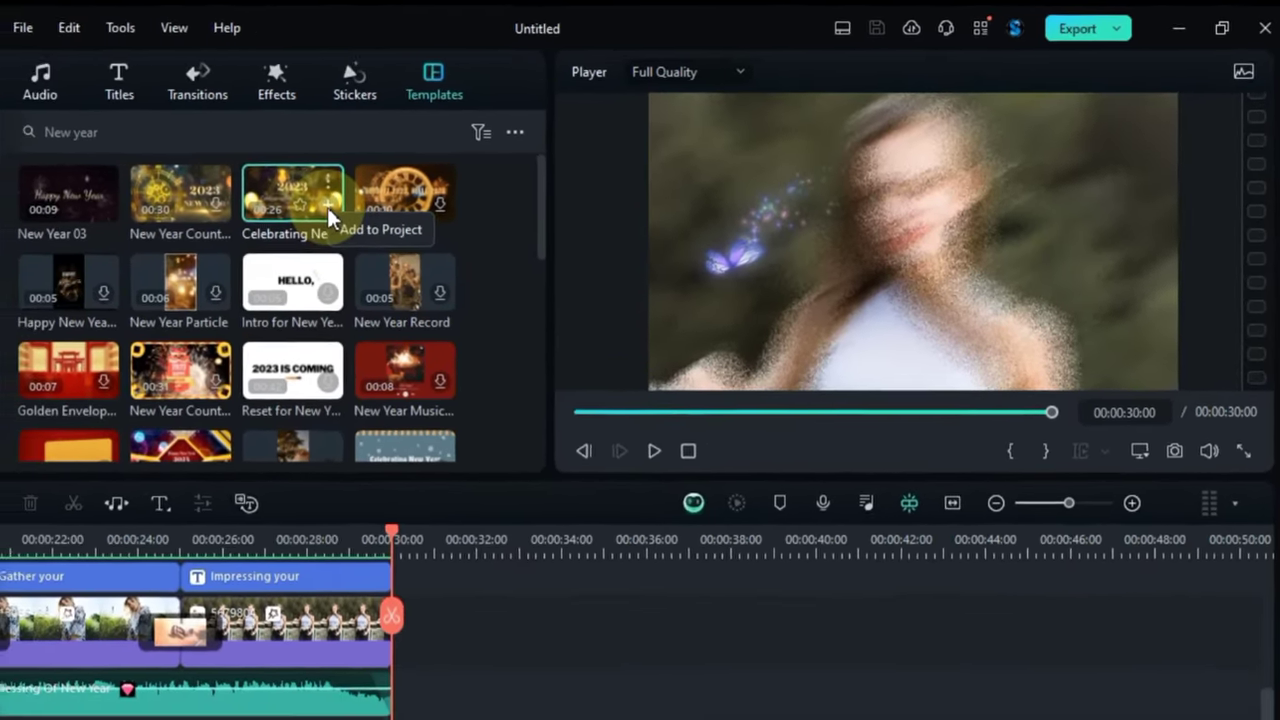
{"action": "left_click", "coordinate": [205, 228]}
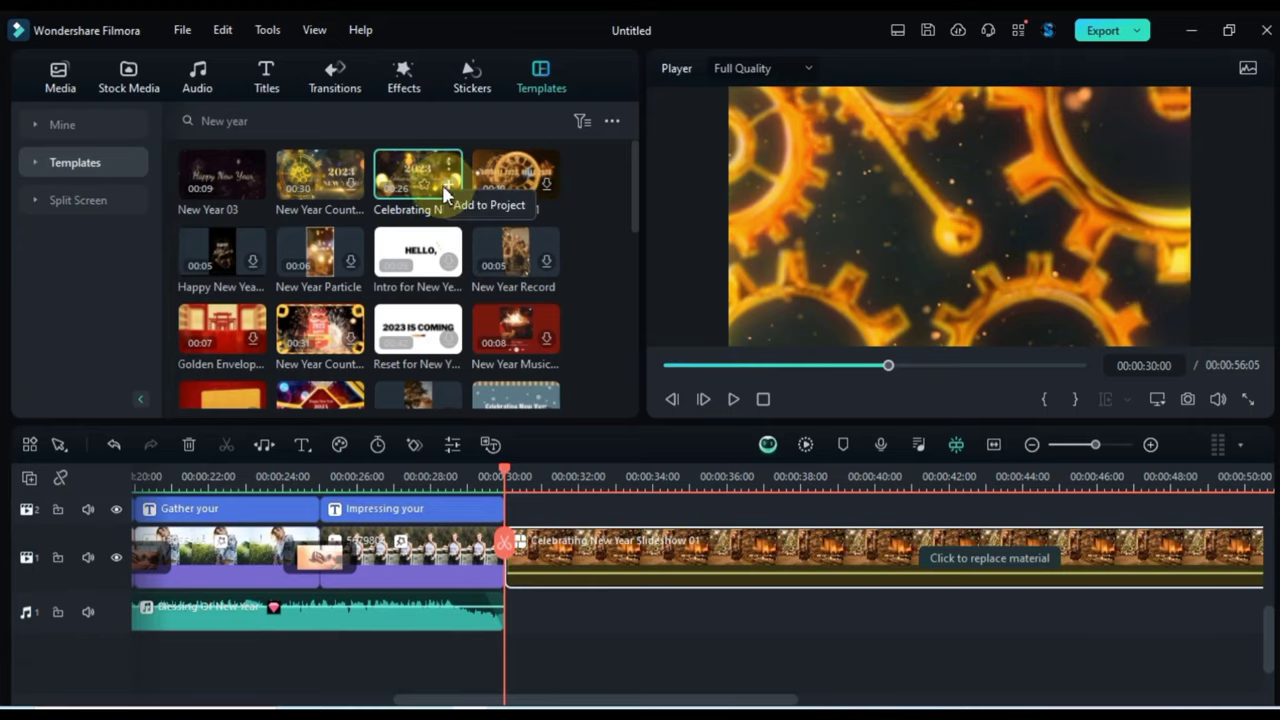
{"action": "key", "text": "space"}
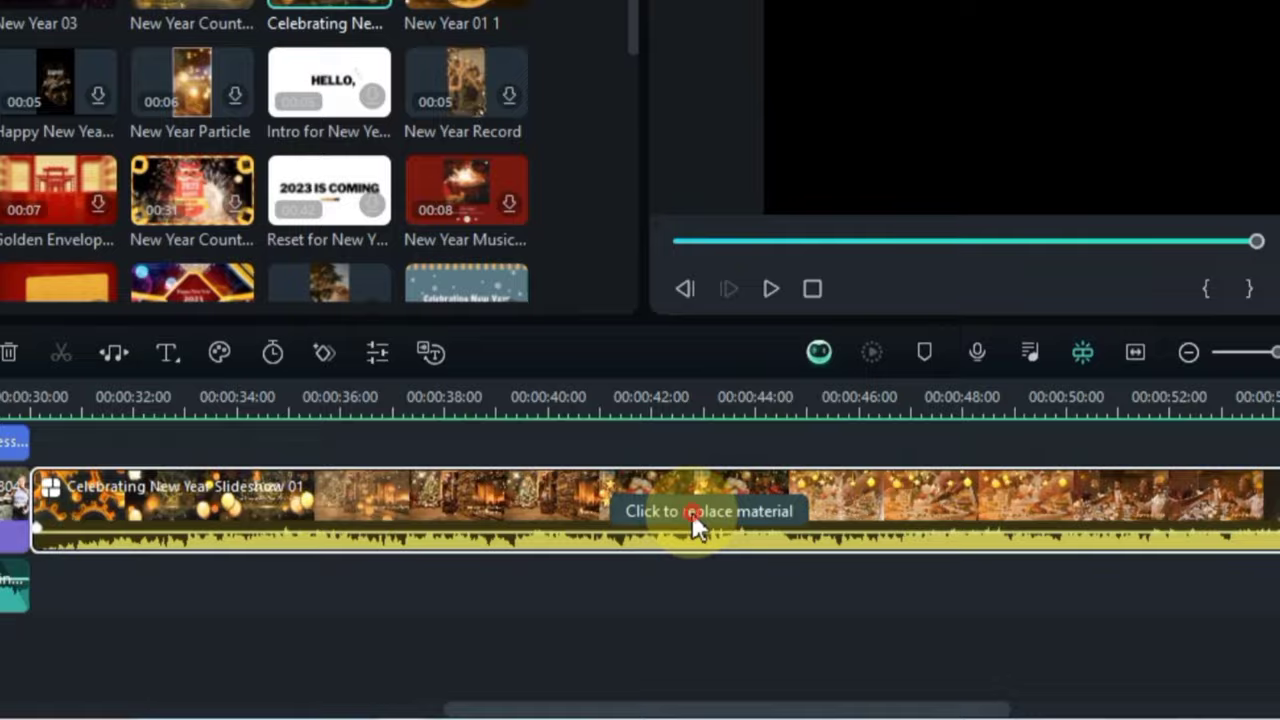
Open the Celebrating New Year Slideshow 01 clip for material replacement and look through the project media for its first slot.
{"action": "left_click", "coordinate": [692, 513]}
{"action": "scroll", "coordinate": [599, 267], "scroll_direction": "down", "scroll_amount": 2}
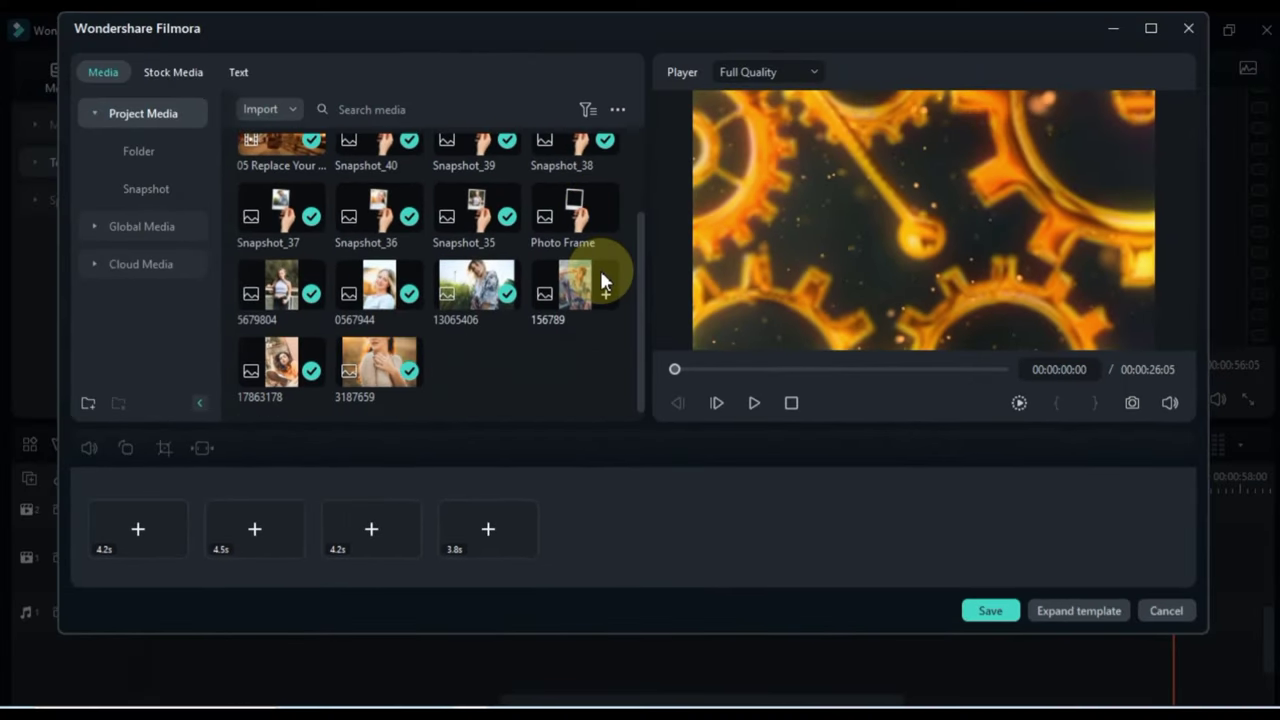
{"action": "scroll", "coordinate": [599, 270], "scroll_direction": "up", "scroll_amount": 2}
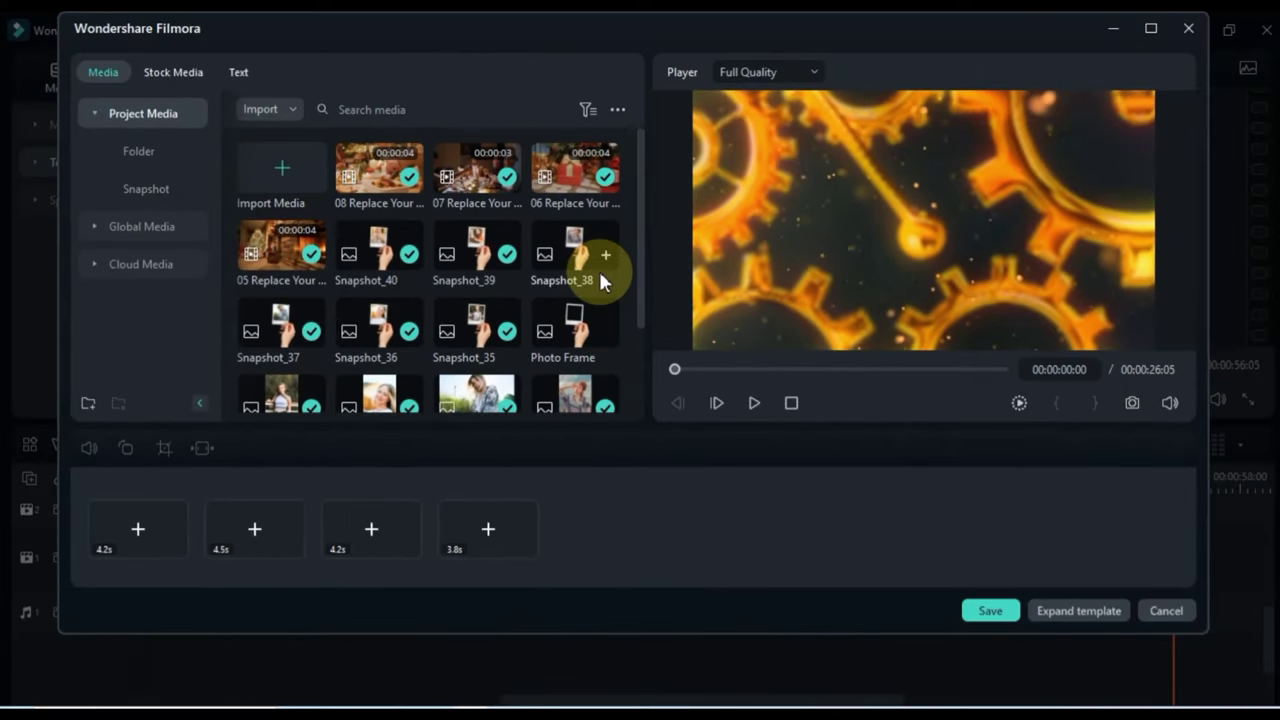
{"action": "left_click", "coordinate": [140, 530]}
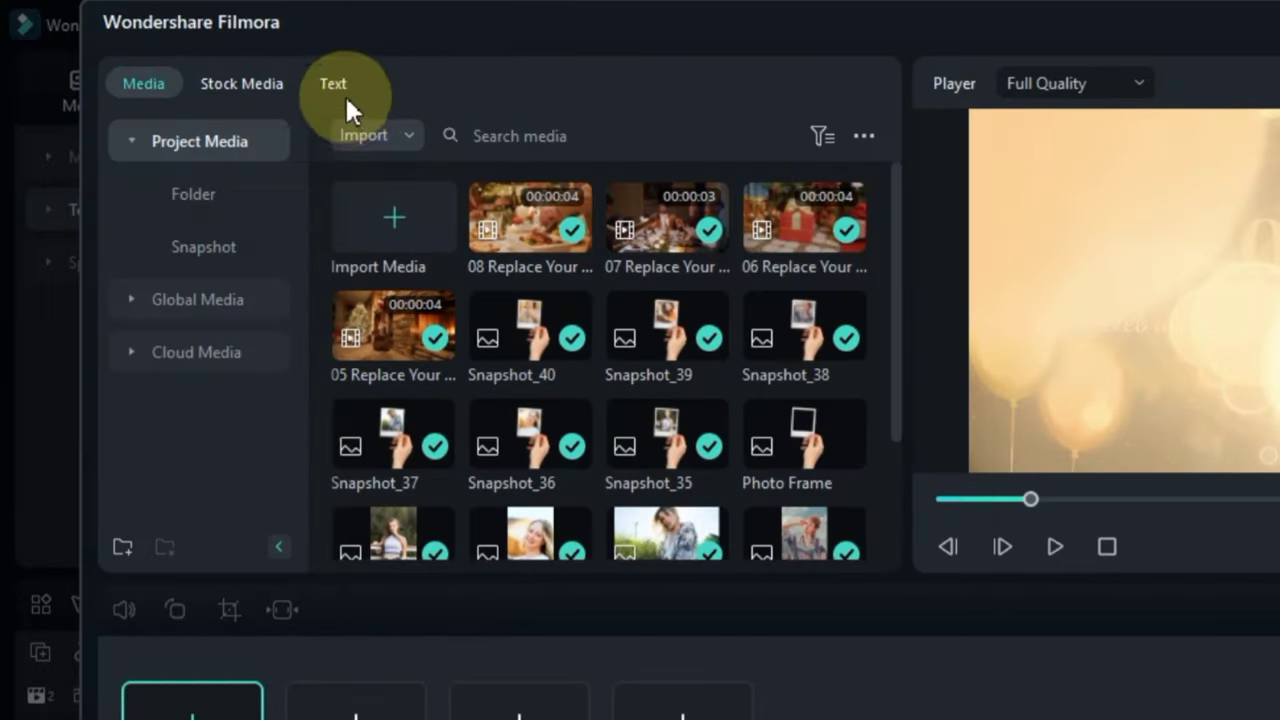
Set the year in the slideshow template's title text to 2024.
{"action": "left_click", "coordinate": [337, 82]}
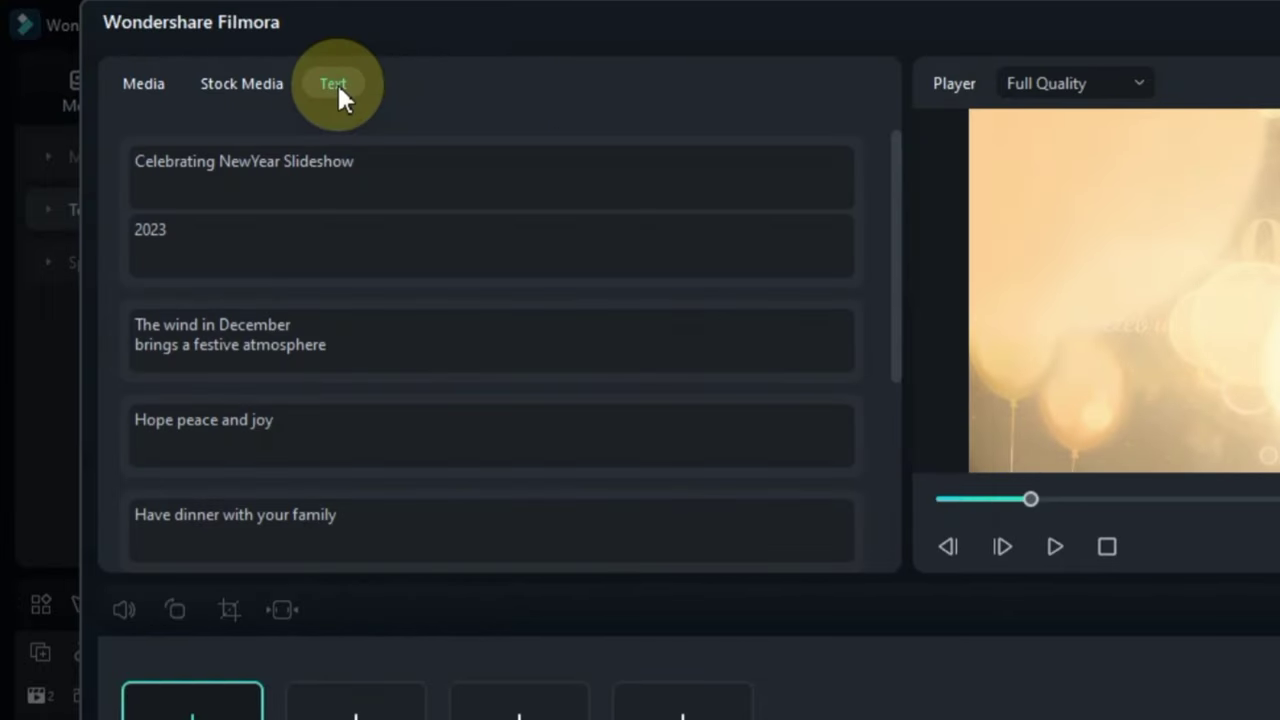
{"action": "left_click", "coordinate": [391, 163]}
{"action": "left_click", "coordinate": [501, 172]}
{"action": "left_click", "coordinate": [189, 238]}
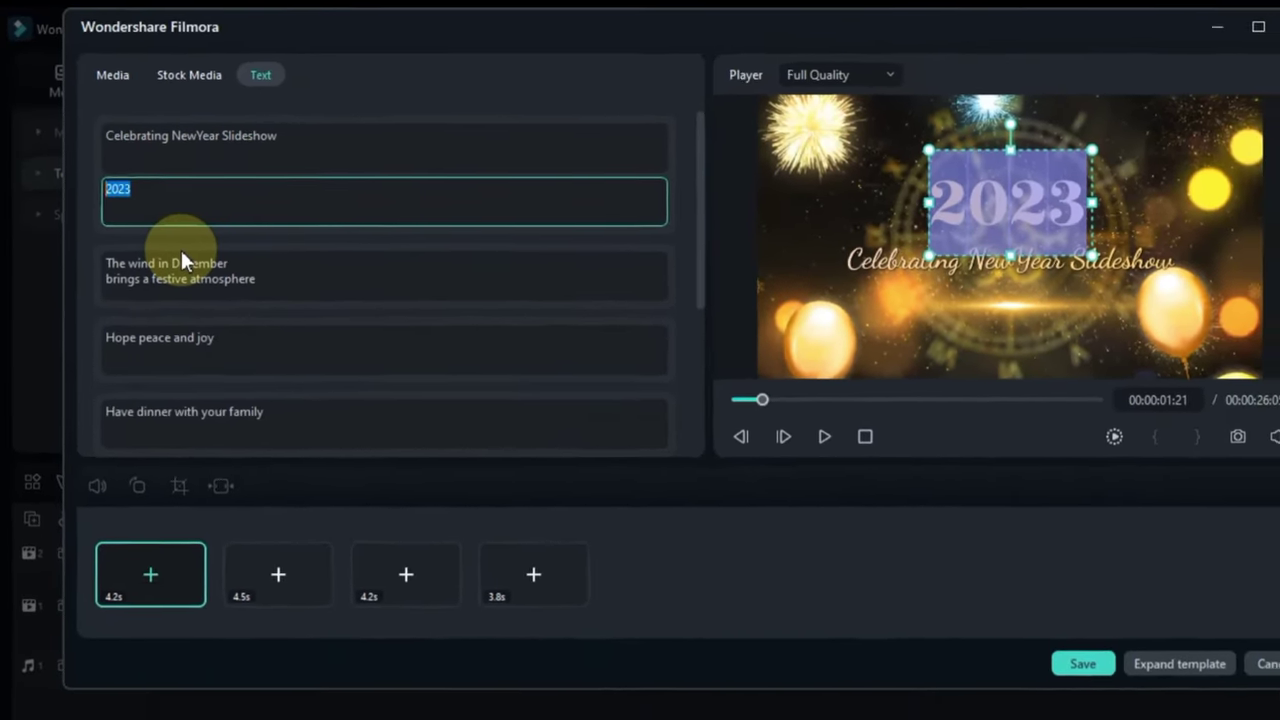
{"action": "type", "text": "2024"}
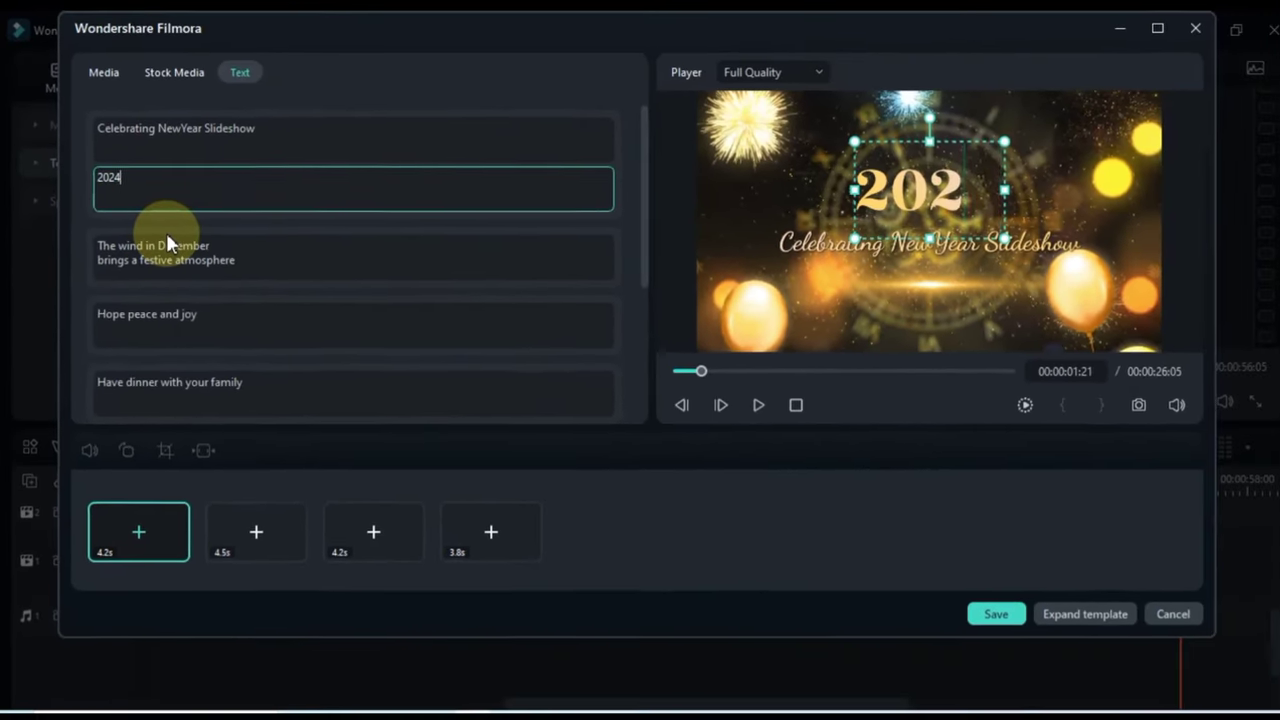
{"action": "left_click", "coordinate": [242, 268]}
Check the template's remaining text lines, save the template and play back the slideshow from 30 seconds.
{"action": "scroll", "coordinate": [260, 360], "scroll_direction": "down", "scroll_amount": 5}
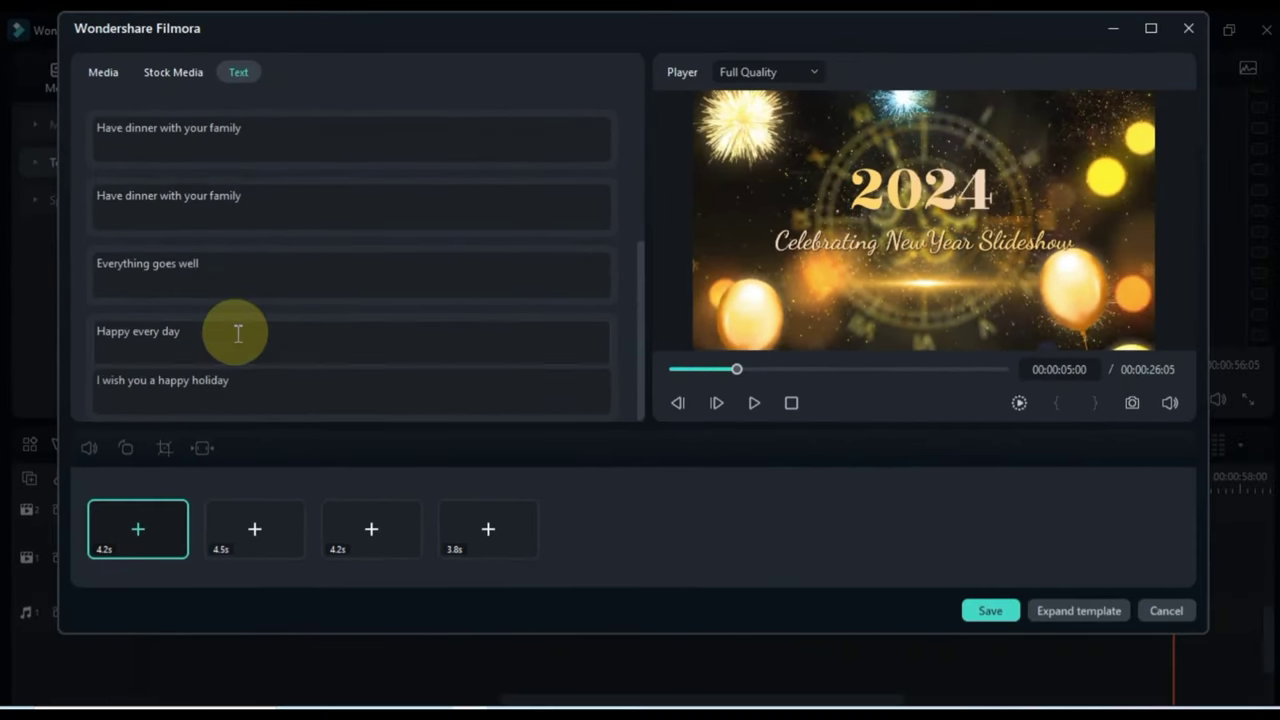
{"action": "scroll", "coordinate": [238, 334], "scroll_direction": "up", "scroll_amount": 5}
{"action": "left_click", "coordinate": [970, 612]}
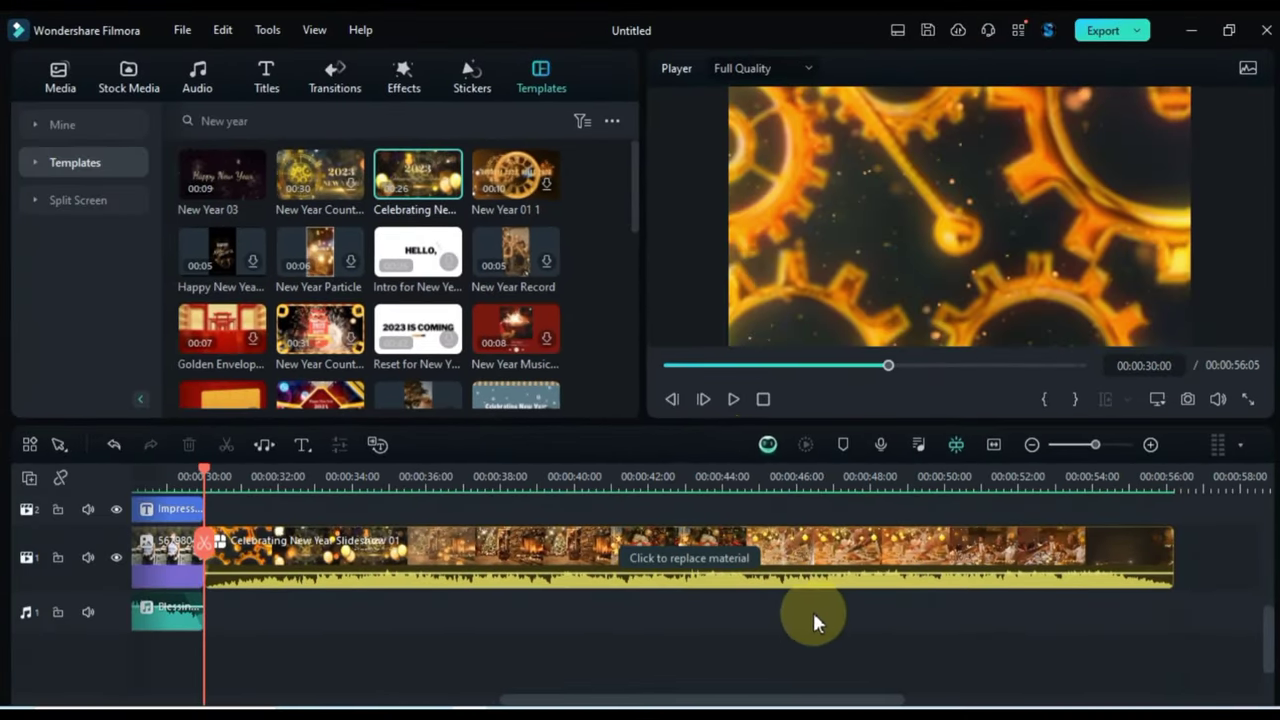
{"action": "left_click", "coordinate": [733, 400]}
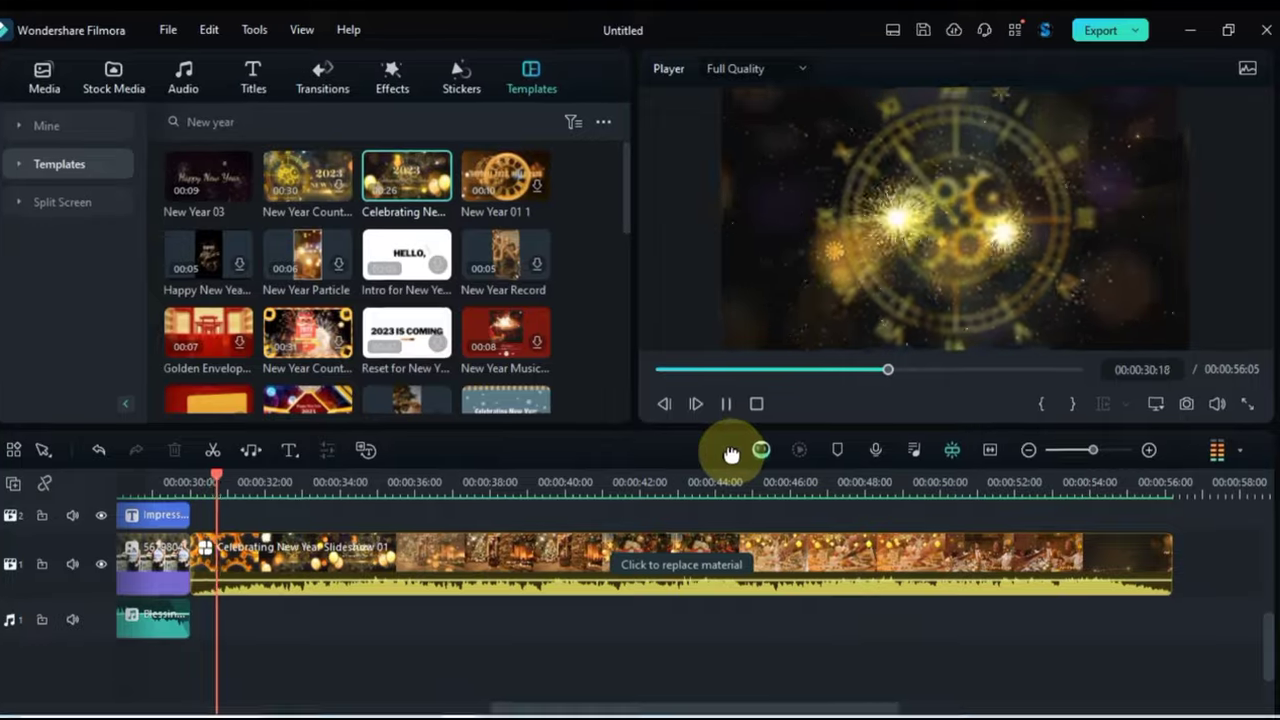